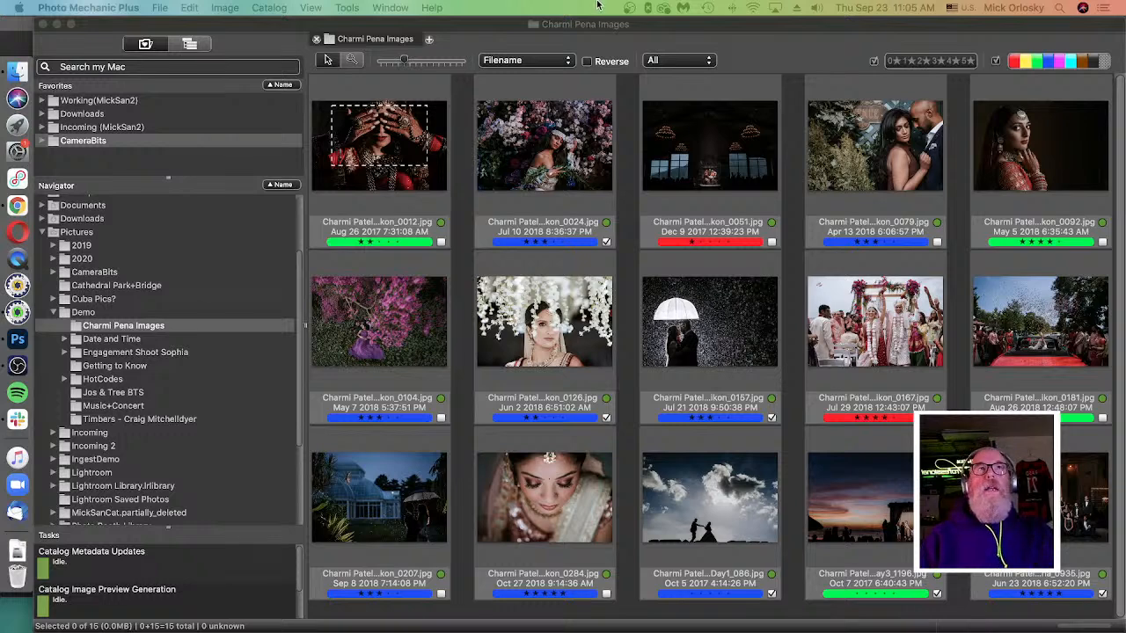
Step: Reveal the Charmi Pena Images folder in Finder to view its jpg files, then close Finder
left_click(786, 36)
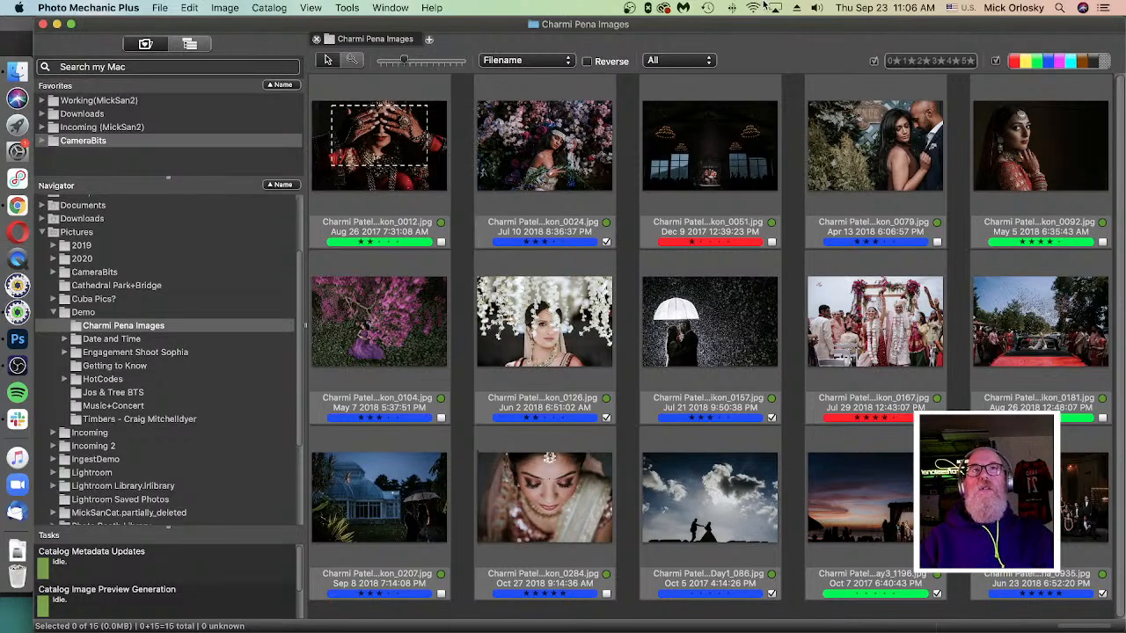
scroll(97, 276, "up", 2)
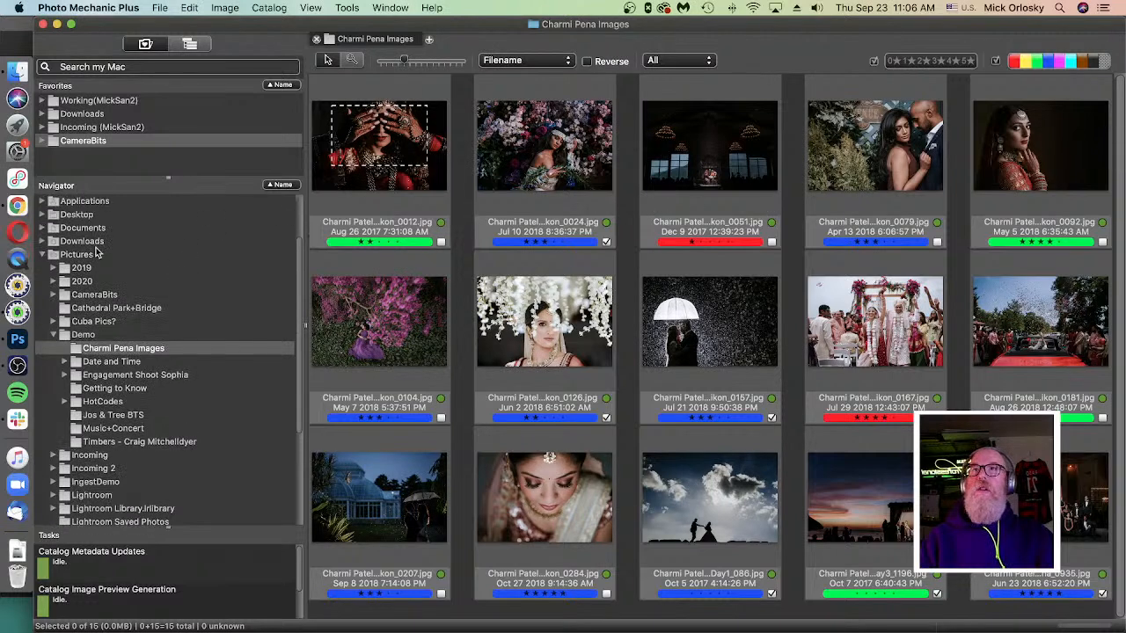
scroll(71, 280, "up", 3)
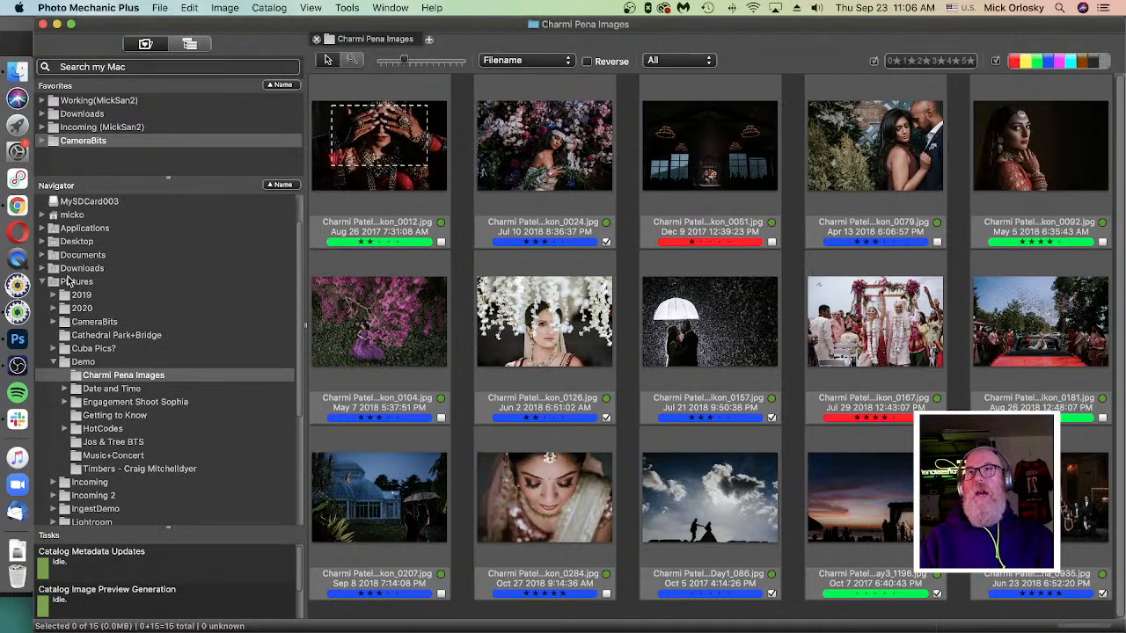
scroll(70, 280, "down", 2)
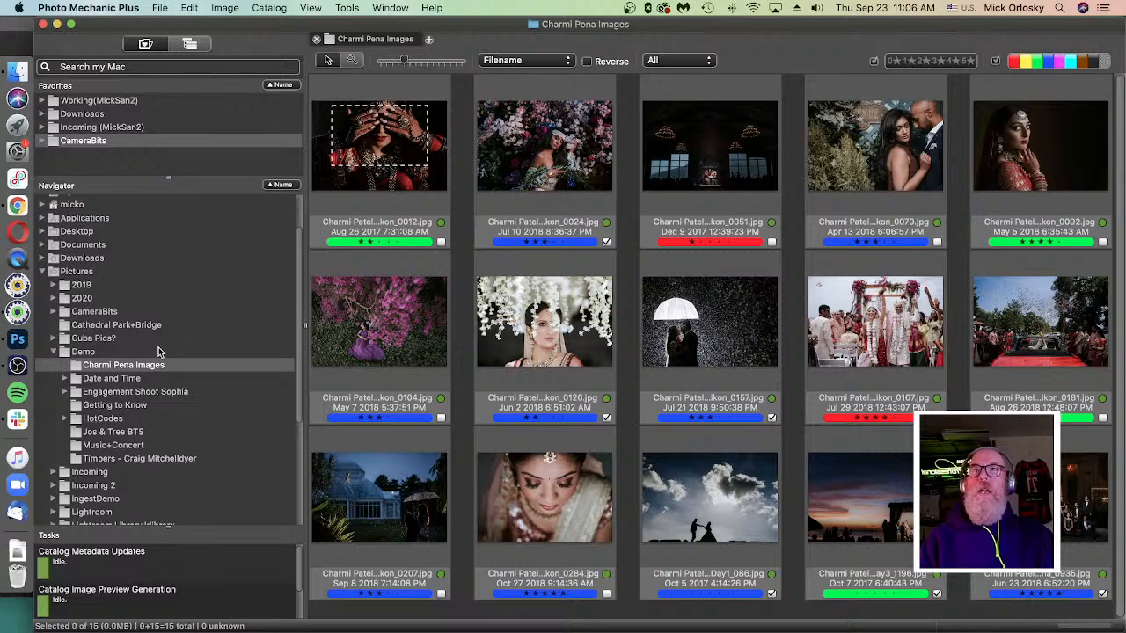
right_click(129, 370)
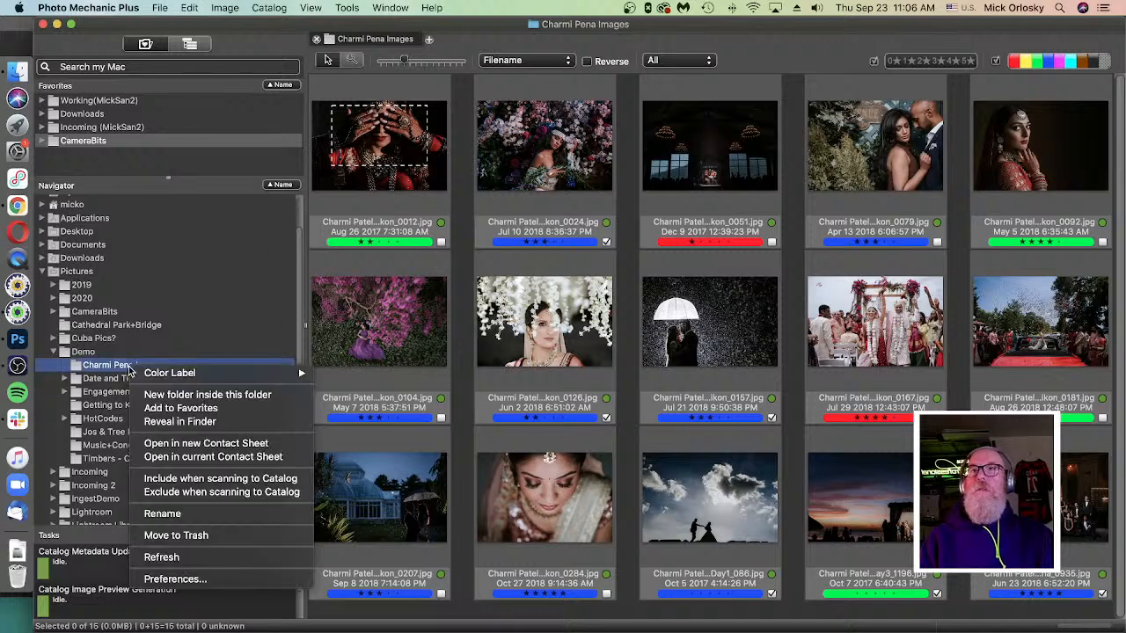
left_click(230, 425)
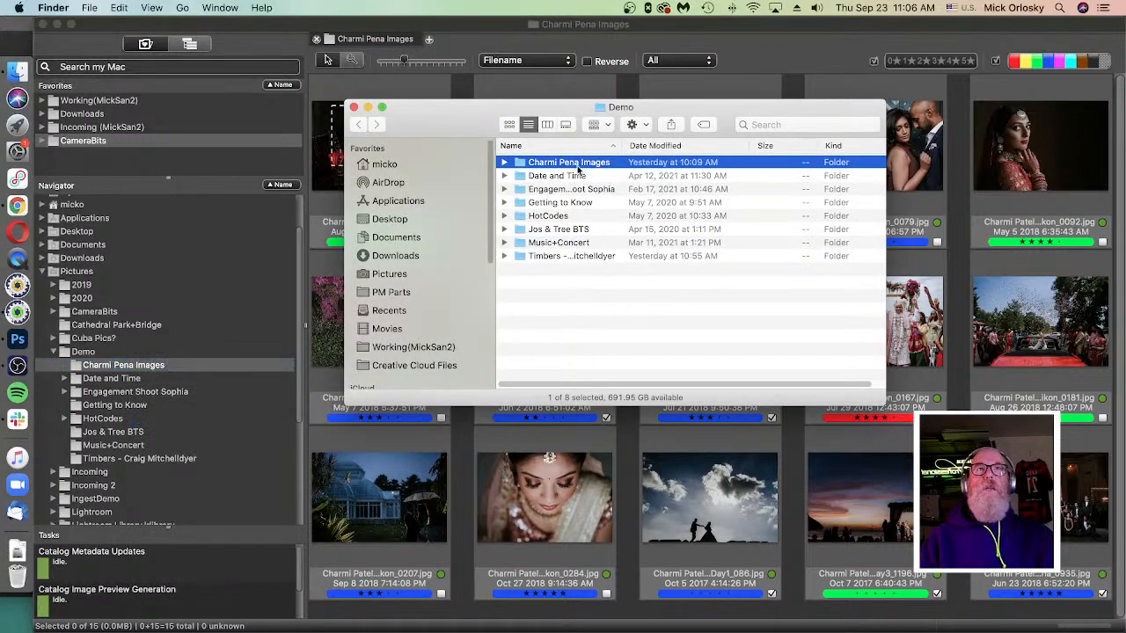
double_click(576, 165)
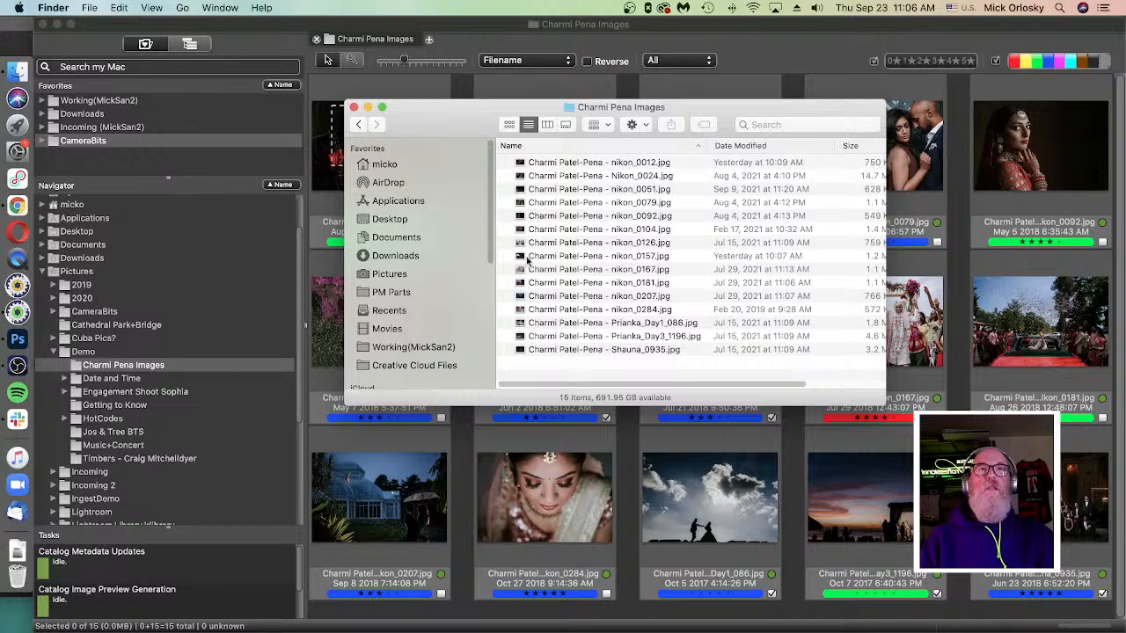
left_click(354, 106)
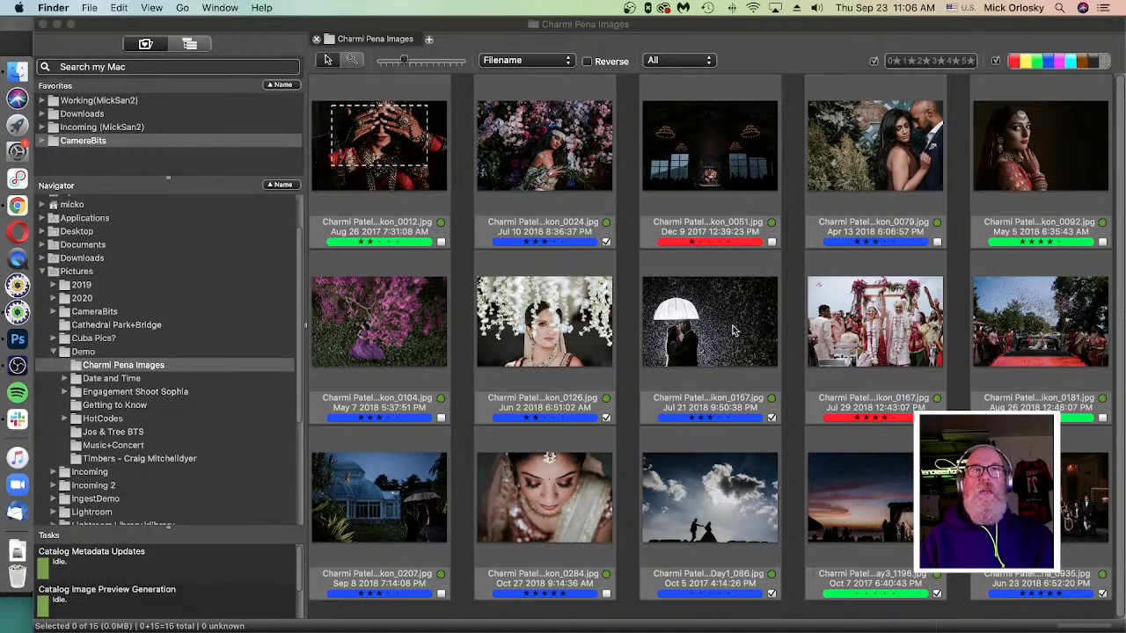
Step: Select the umbrella photo, adjust thumbnail size, and narrow the folder navigator for six-per-row layout
left_click(706, 349)
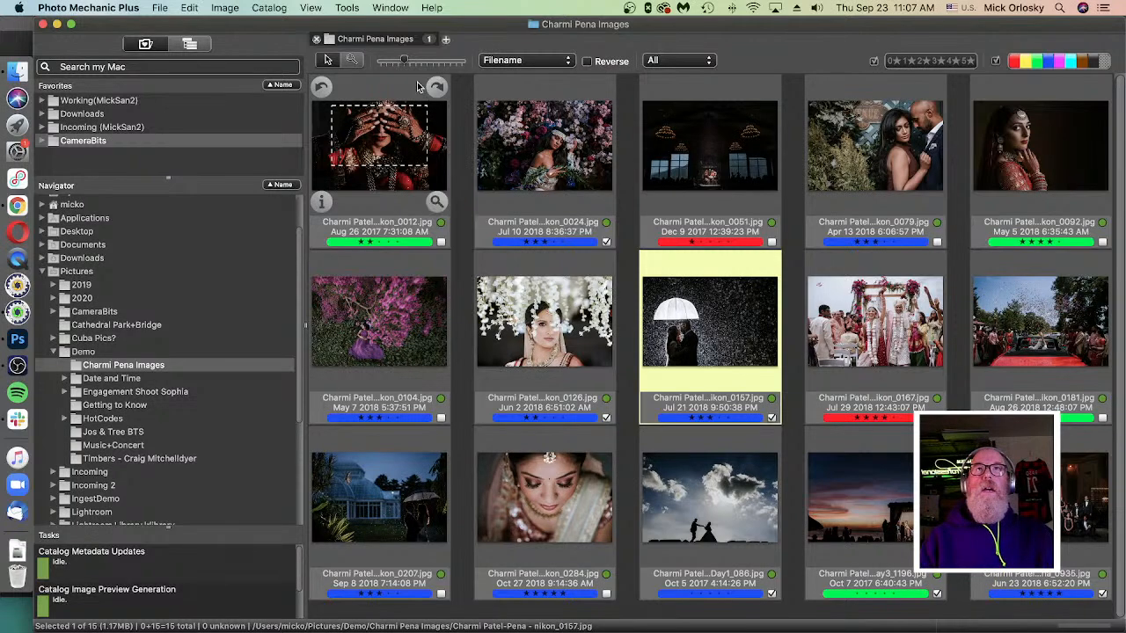
mouse_move(404, 60)
left_mouse_down()
mouse_move(422, 57)
mouse_move(404, 59)
left_mouse_up()
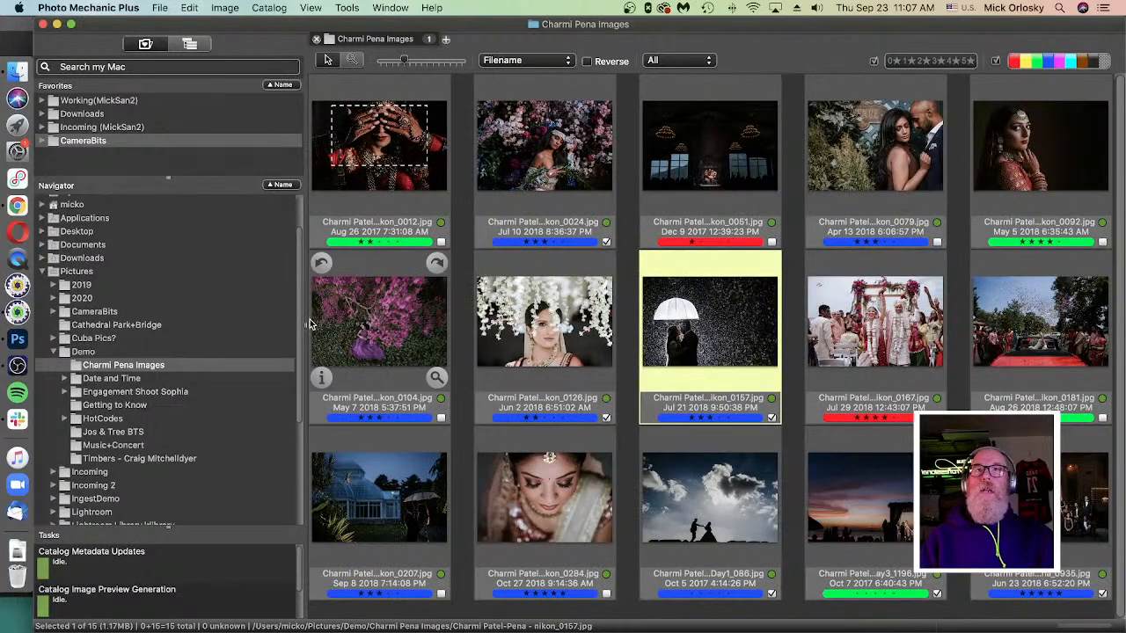
left_click_drag(304, 324, 190, 343)
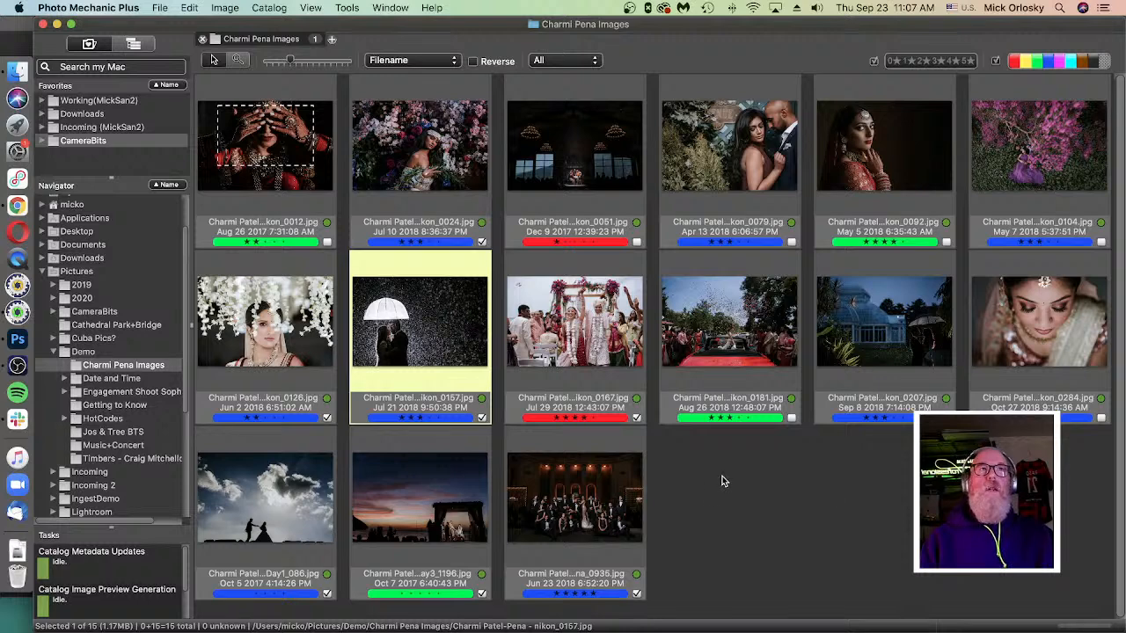
Step: Open Nikon_0024 in the full preview, stepping forward and back through the set
double_click(407, 162)
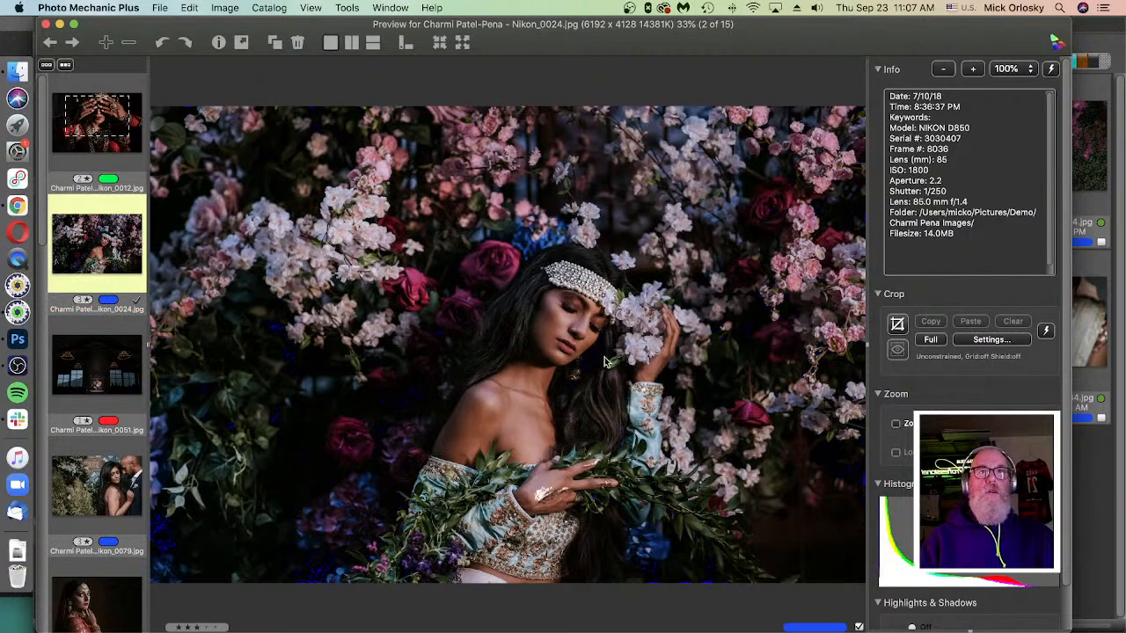
key("Right")
key("Right")
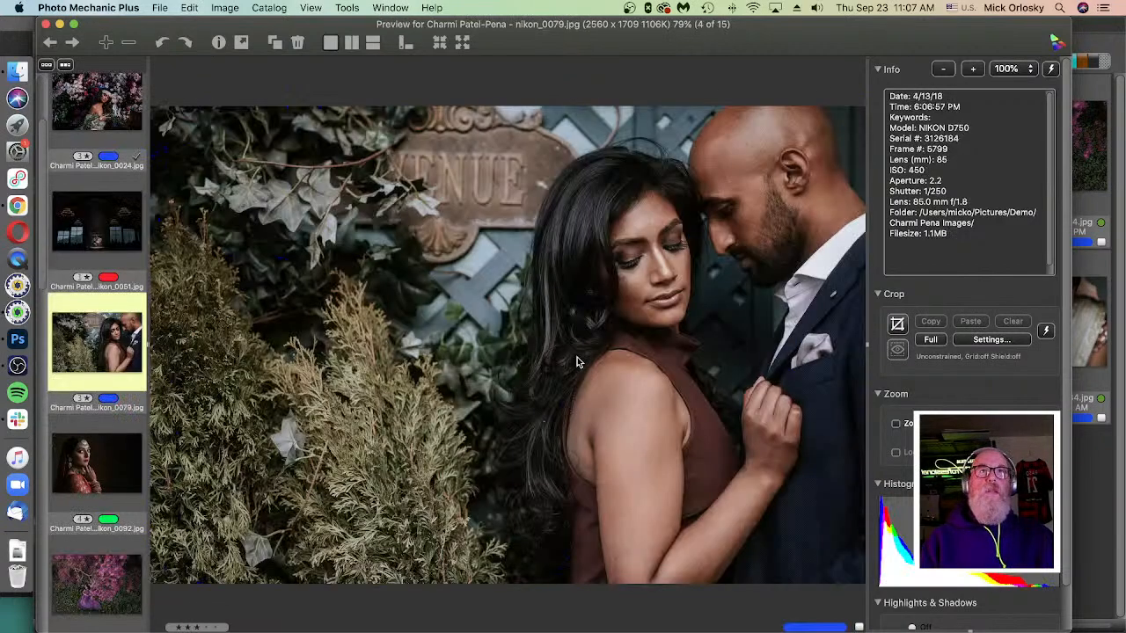
key("Left")
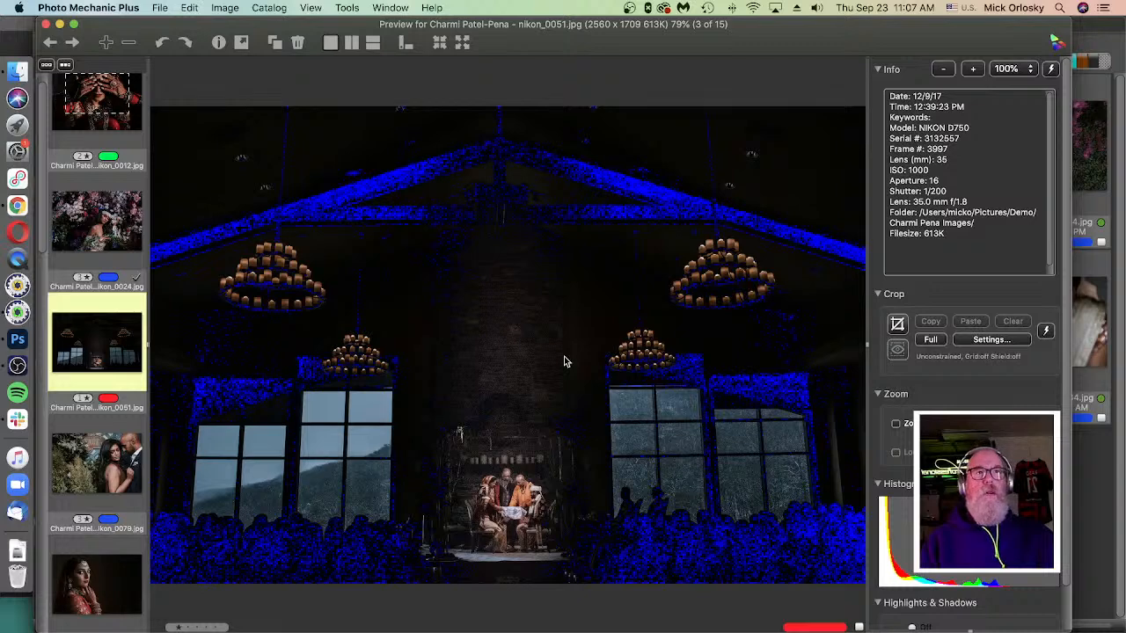
key("Left")
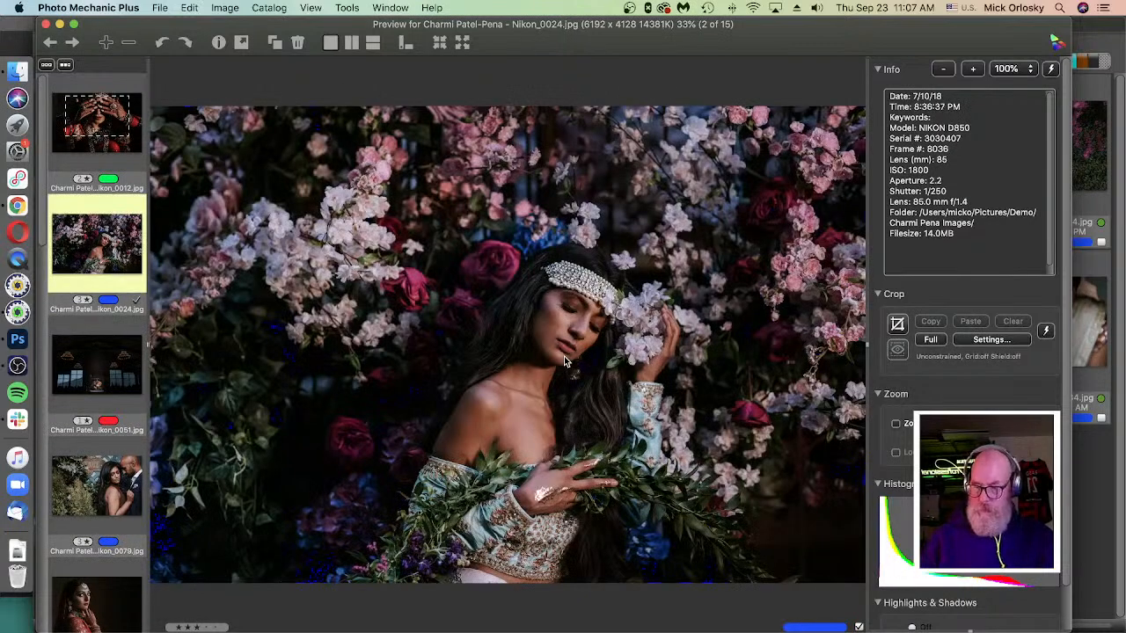
Step: Check face and headpiece sharpness at 100% zoom, then return the preview to fit view
left_click(564, 356)
left_click(564, 356)
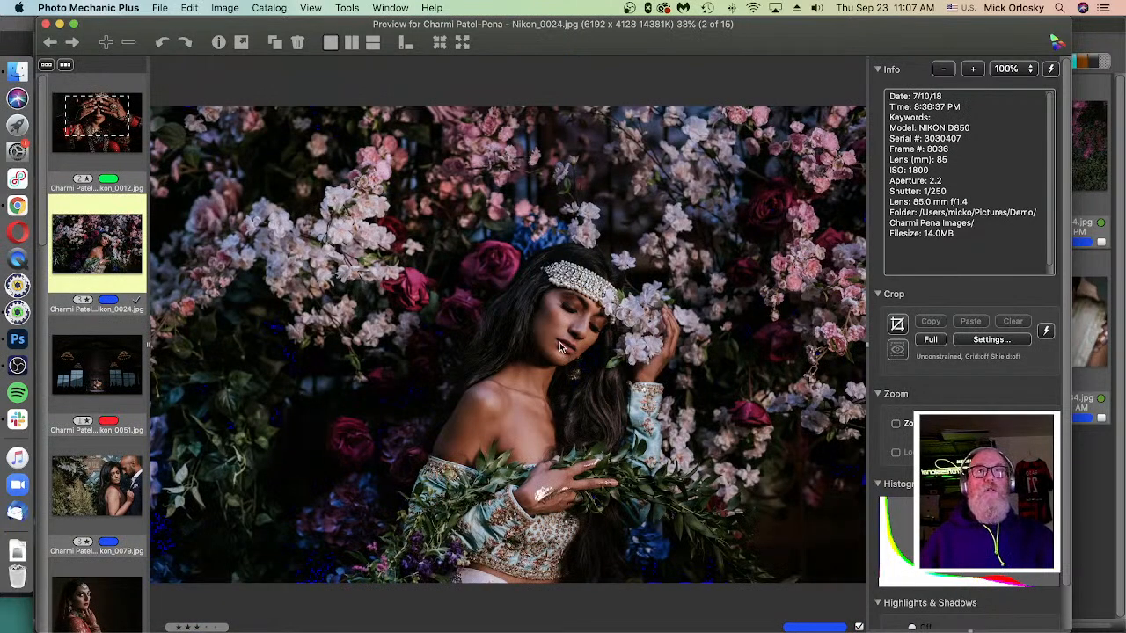
left_click(490, 287)
left_click(489, 287)
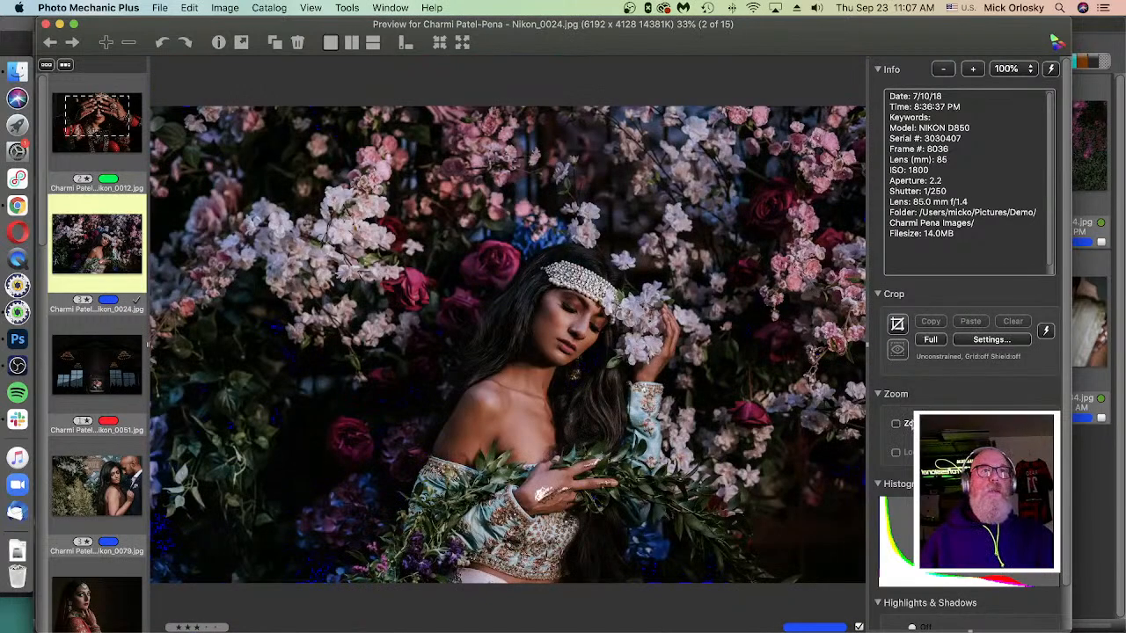
left_click(904, 425)
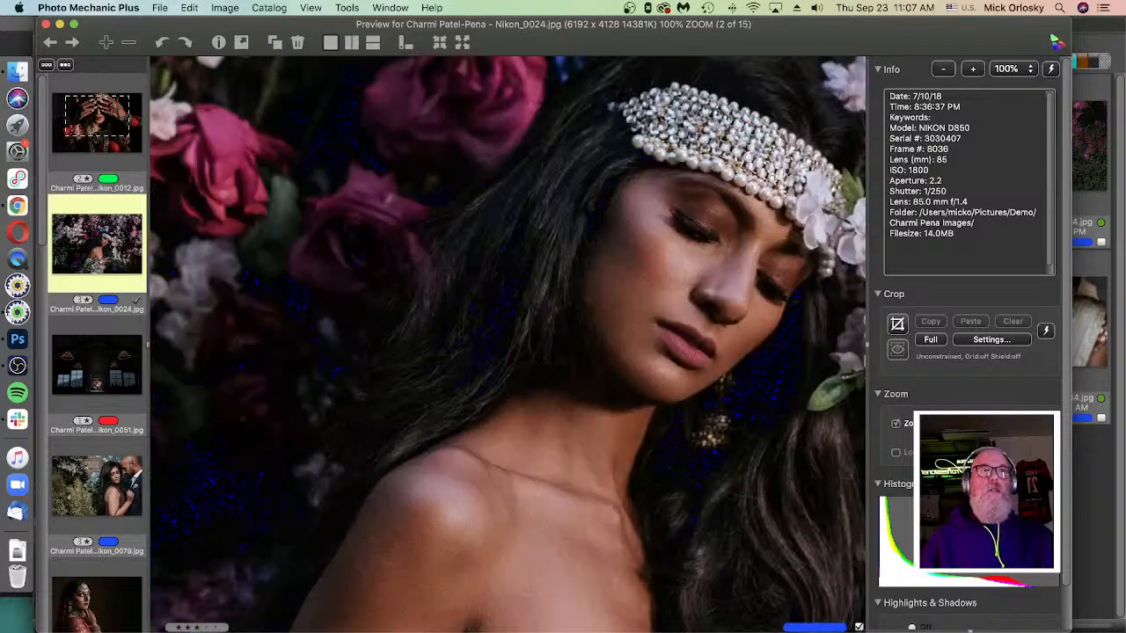
key("z")
key("z")
key("z")
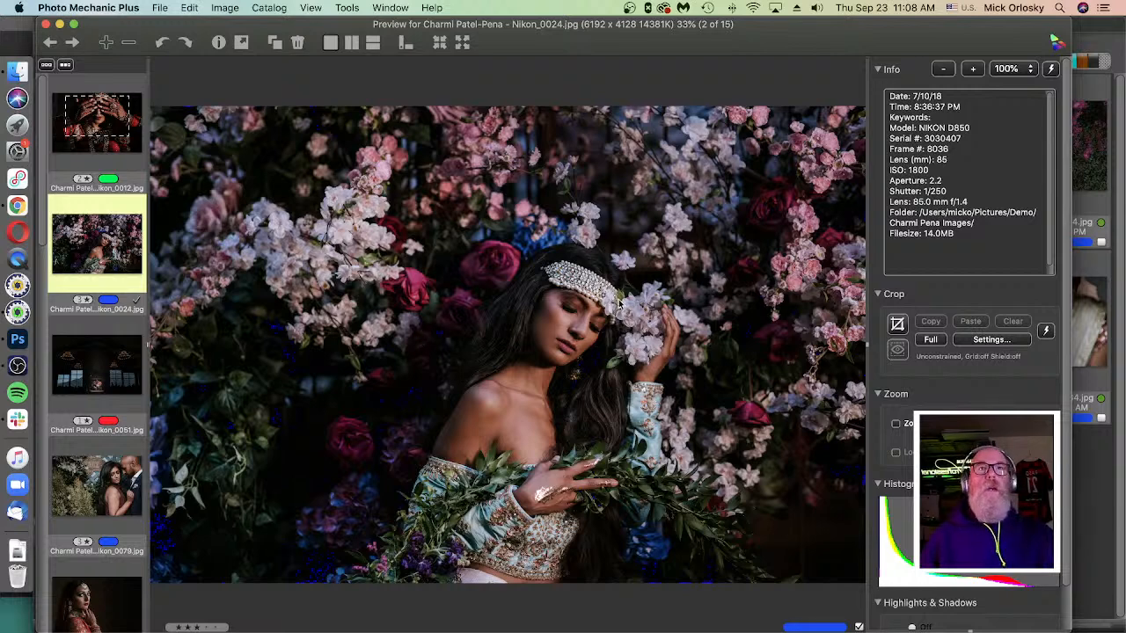
scroll(124, 330, "down", 5)
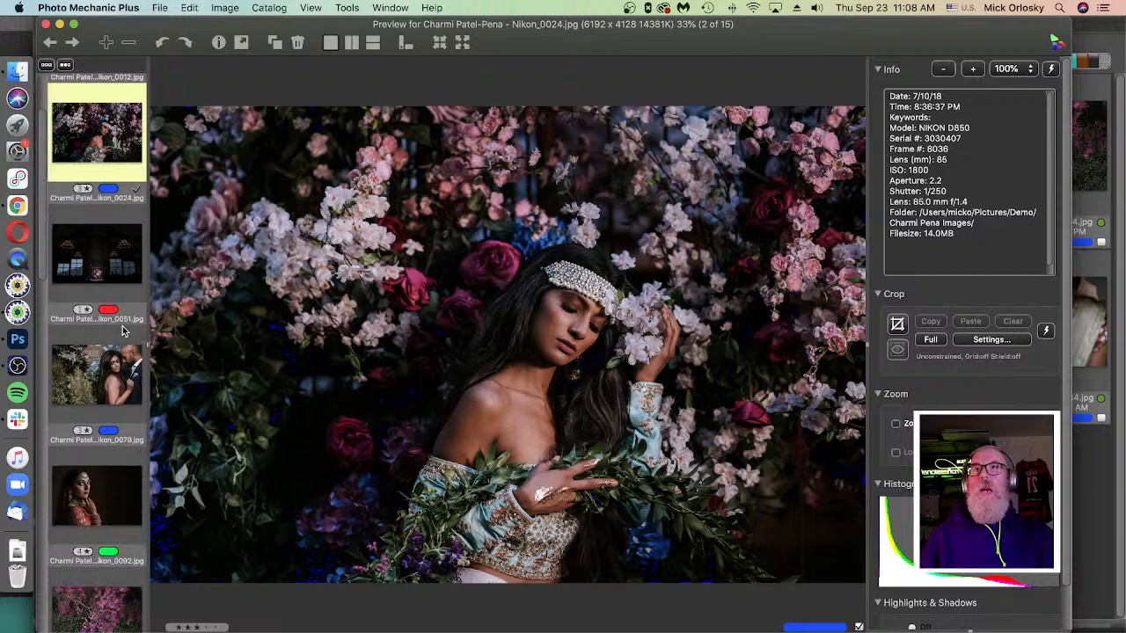
scroll(123, 330, "up", 5)
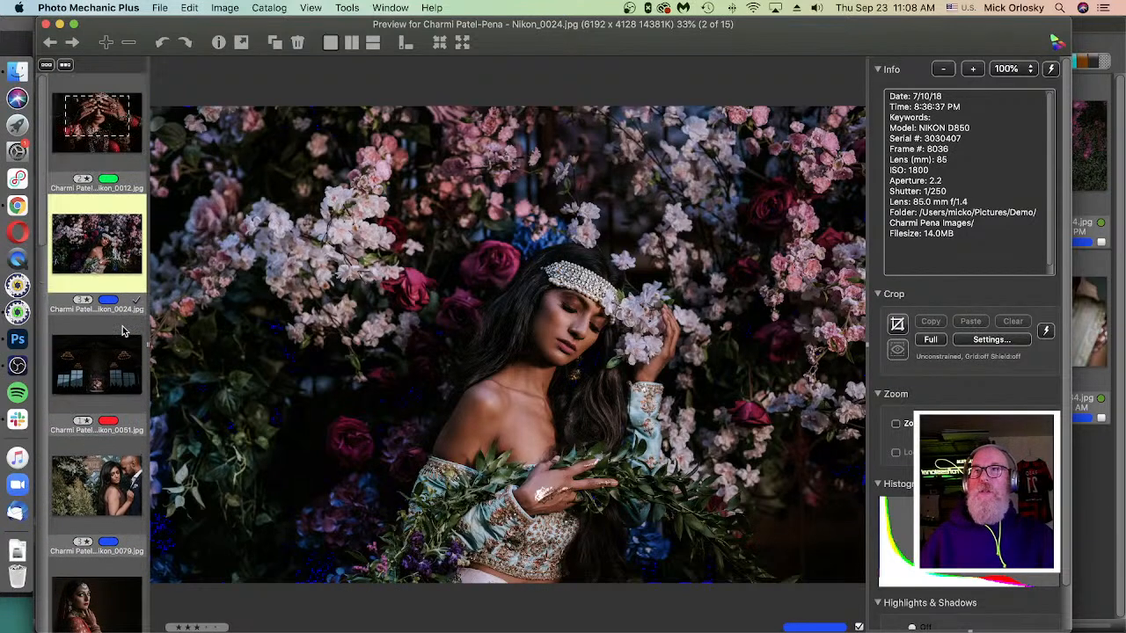
scroll(123, 331, "down", 6)
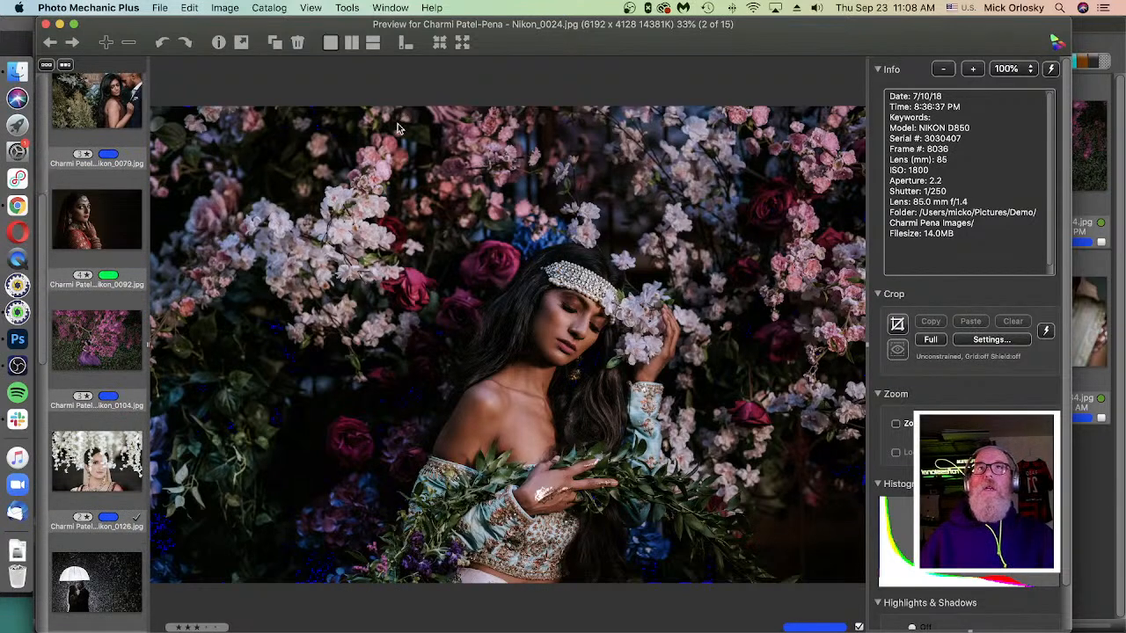
Step: Try the preview layouts and filmstrip position, then split-compare Nikon_0024 with Nikon_0051
left_click(351, 44)
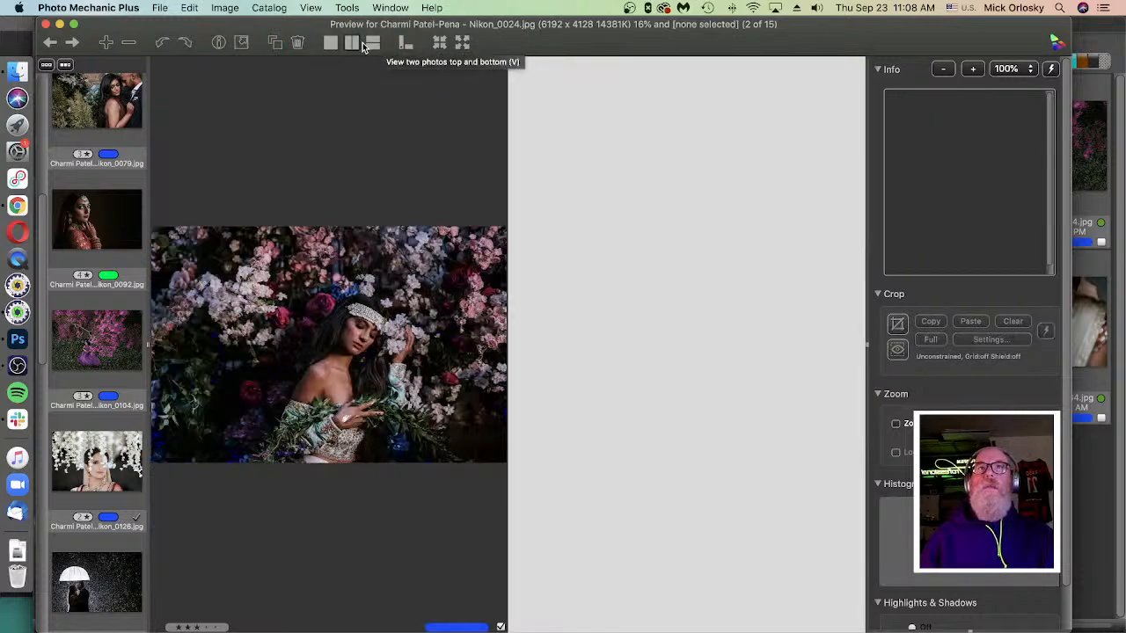
left_click(331, 44)
left_click(392, 46)
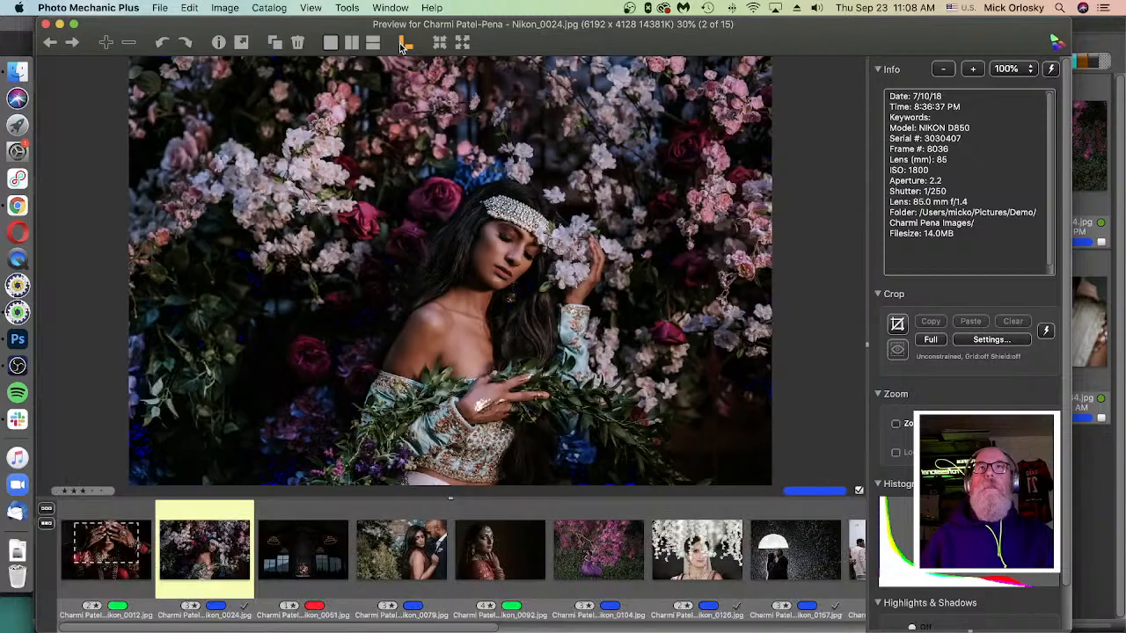
left_click(395, 47)
left_click(350, 44)
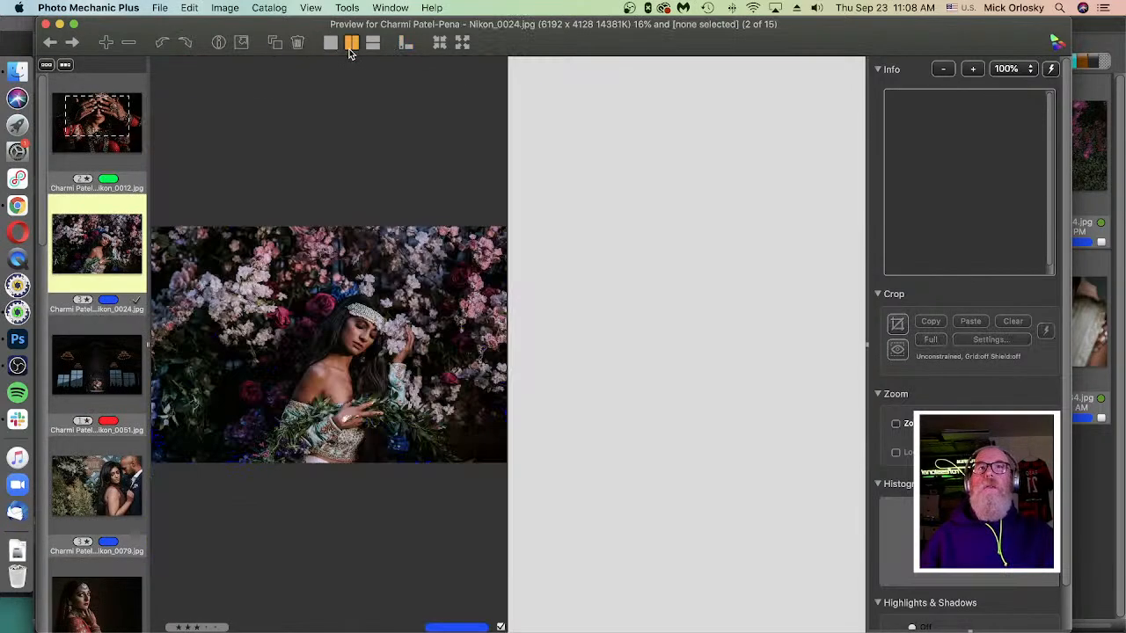
key("Right")
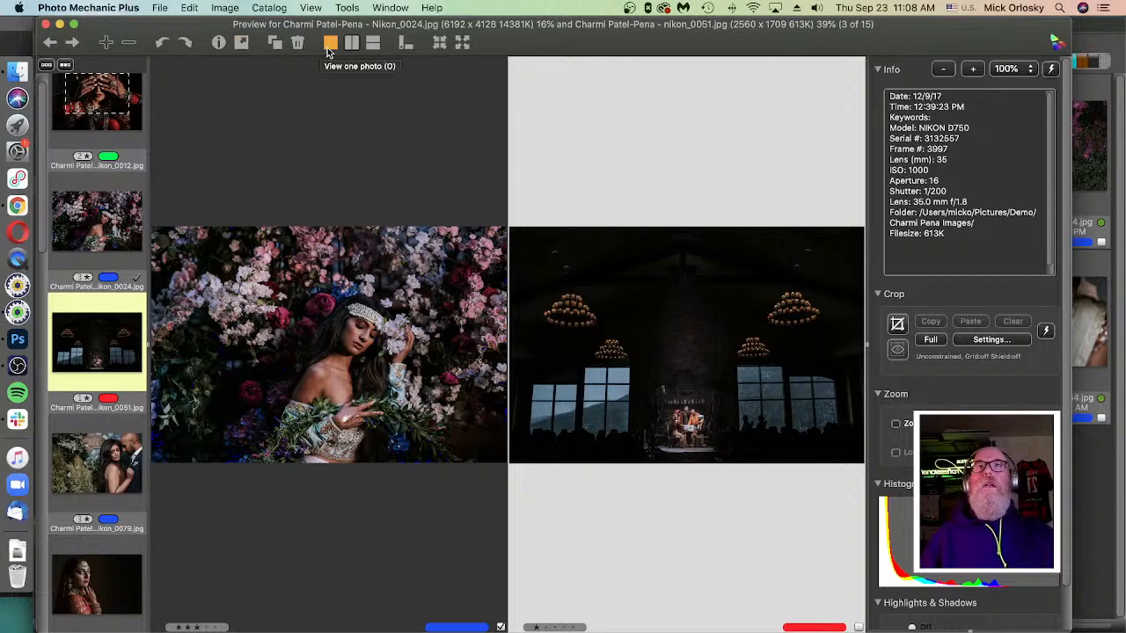
Step: Stack the two photos, hide then restore the side panels, and rotate 0051 right then back left
left_click(374, 43)
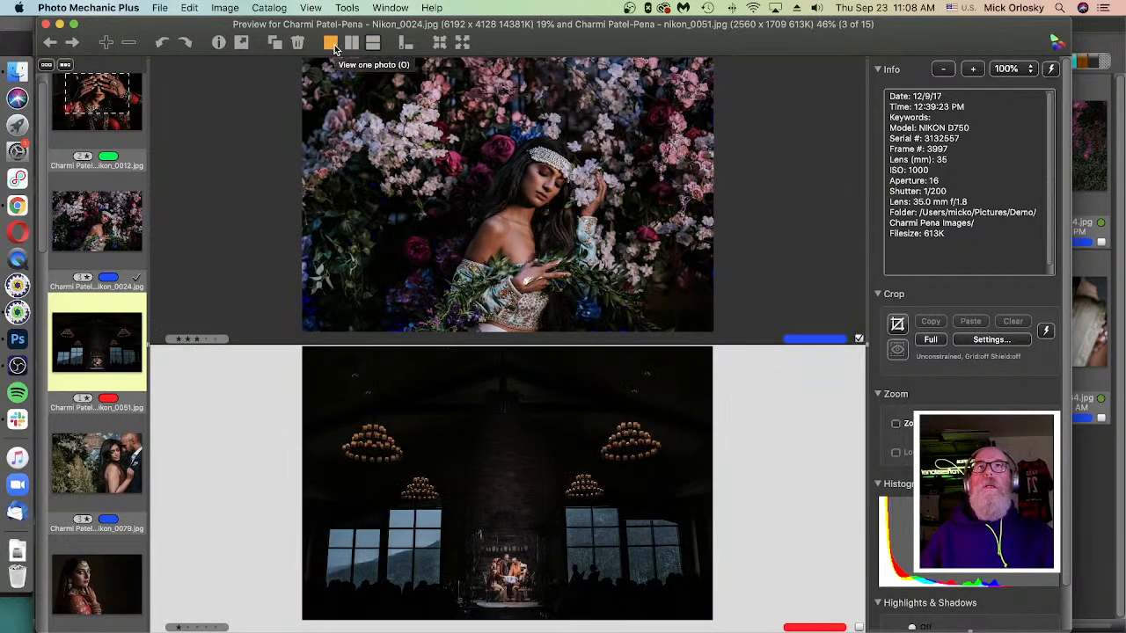
left_click(461, 42)
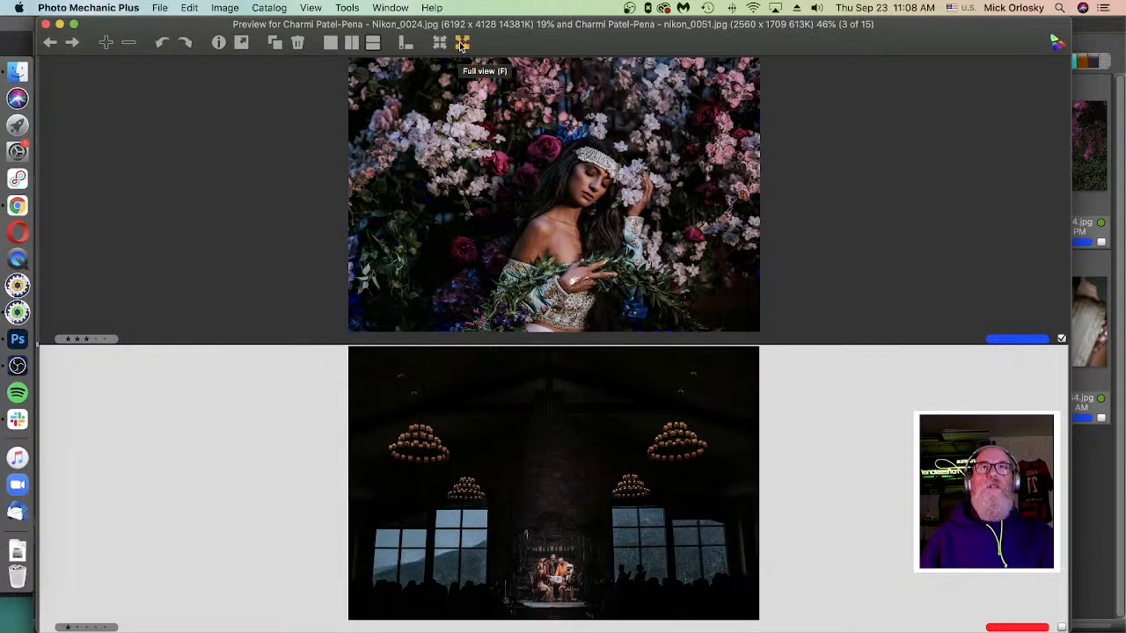
left_click(440, 43)
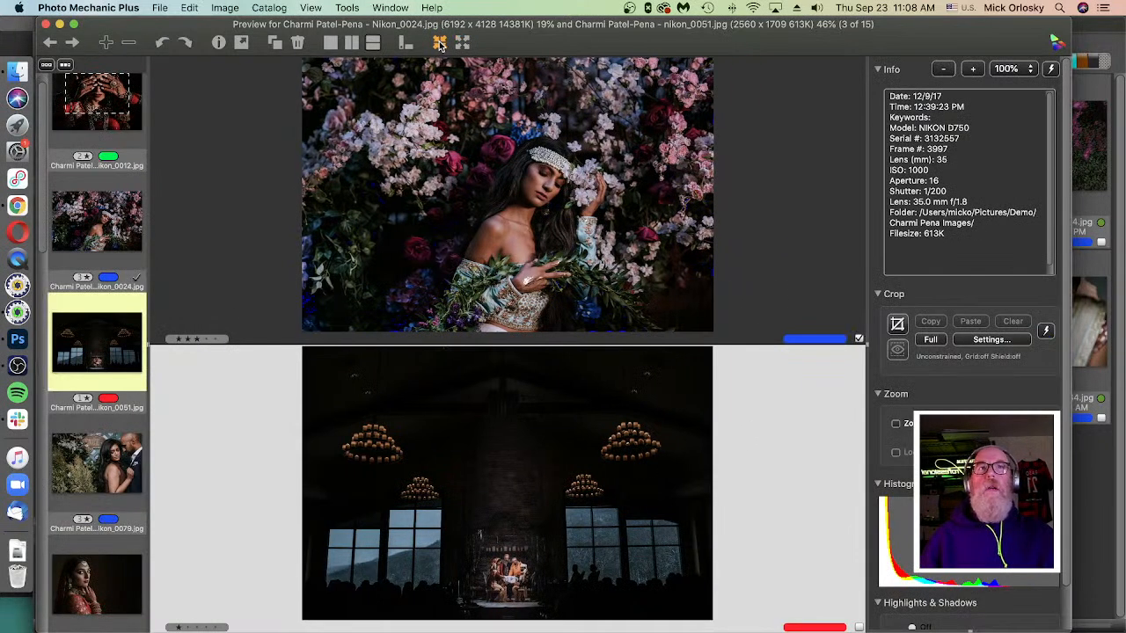
left_click(182, 44)
left_click(167, 46)
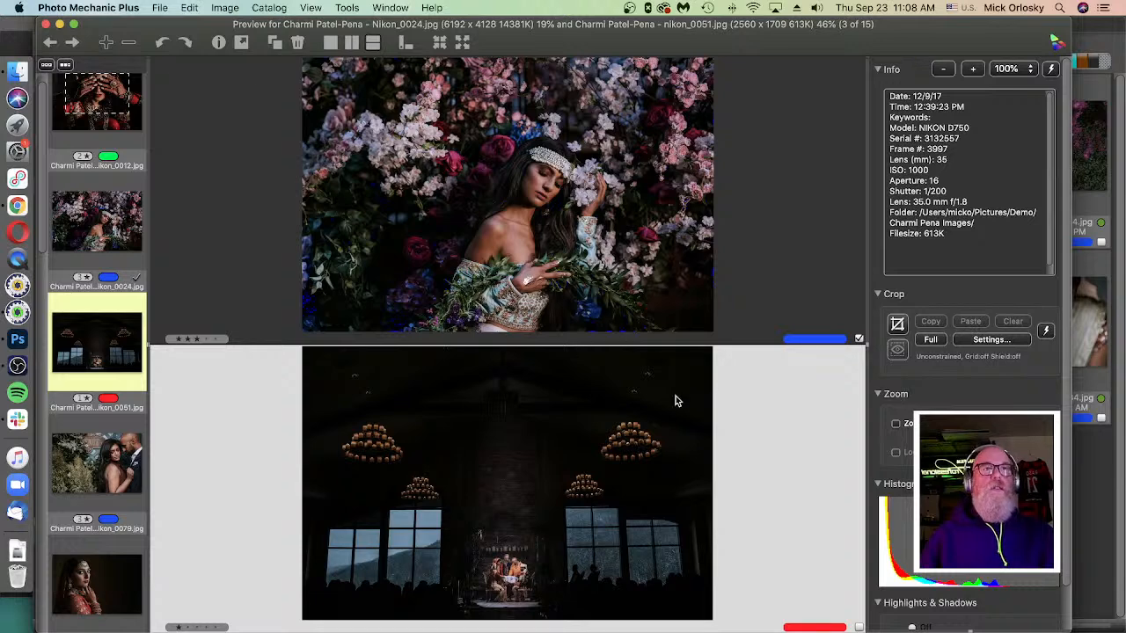
scroll(920, 403, "down", 3)
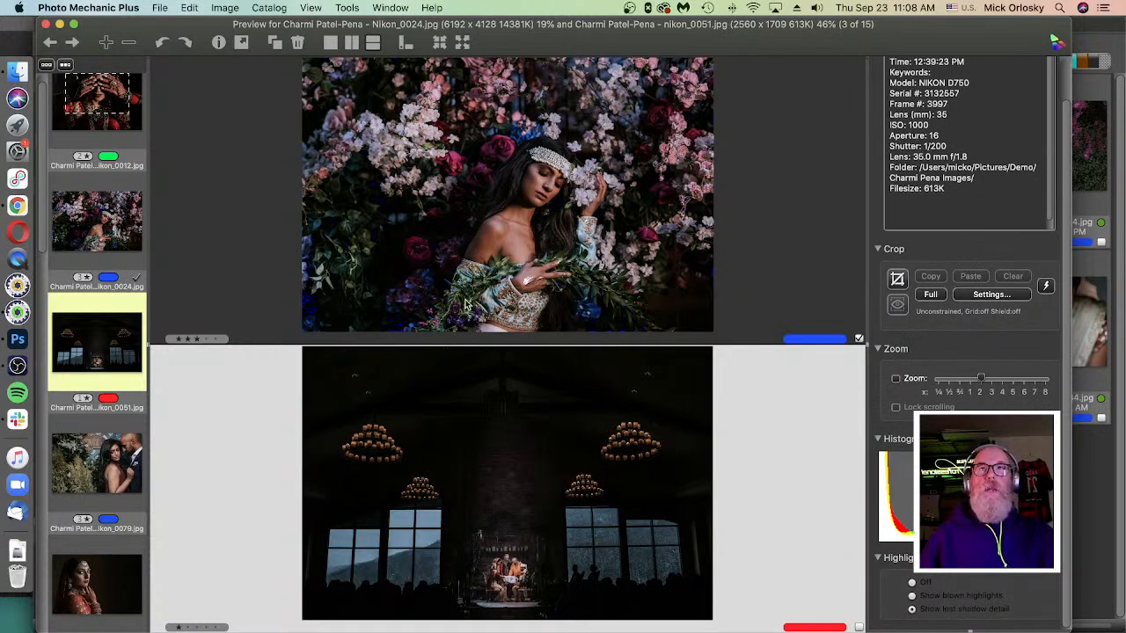
Step: Show nikon_0051 alone in single-image view and set the shadow-clipping warning to Off
left_click(326, 44)
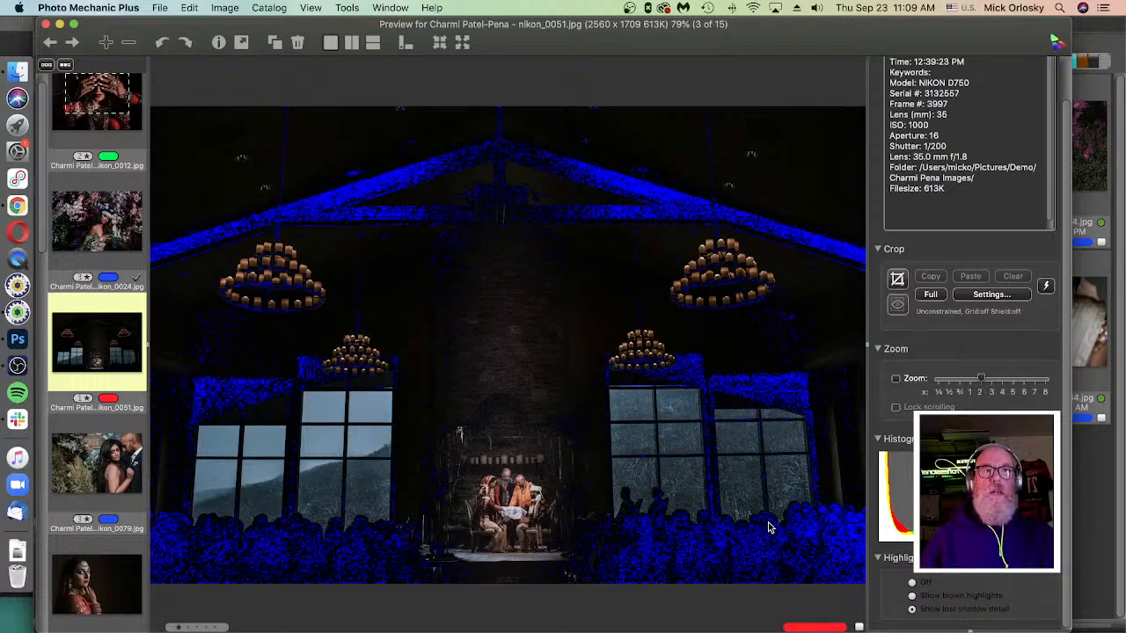
left_click(913, 584)
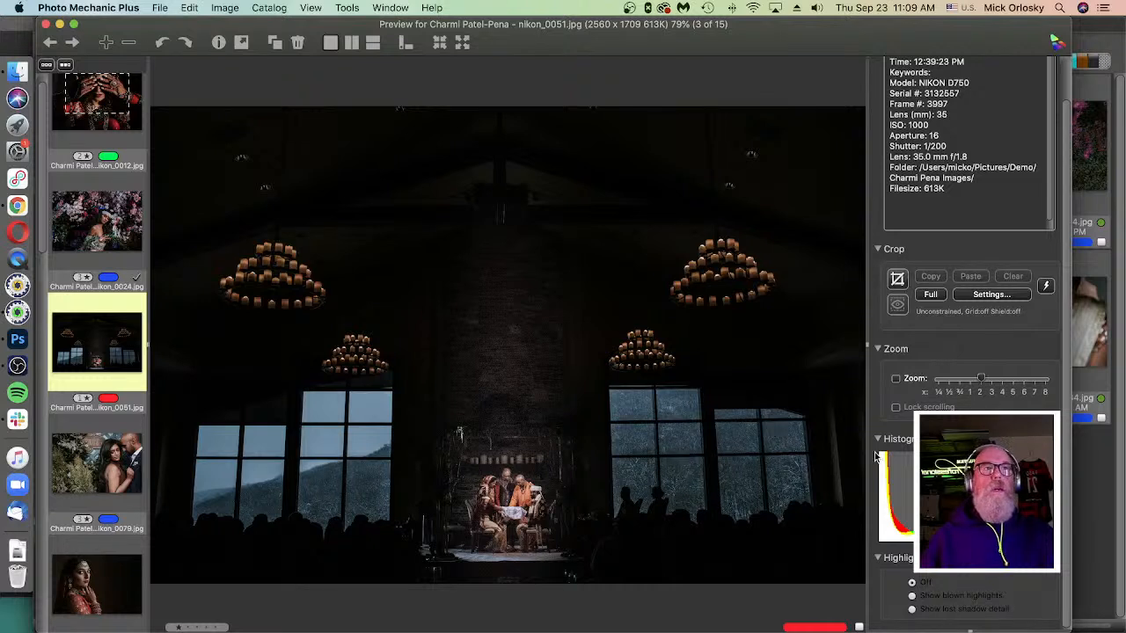
scroll(992, 283, "up", 2)
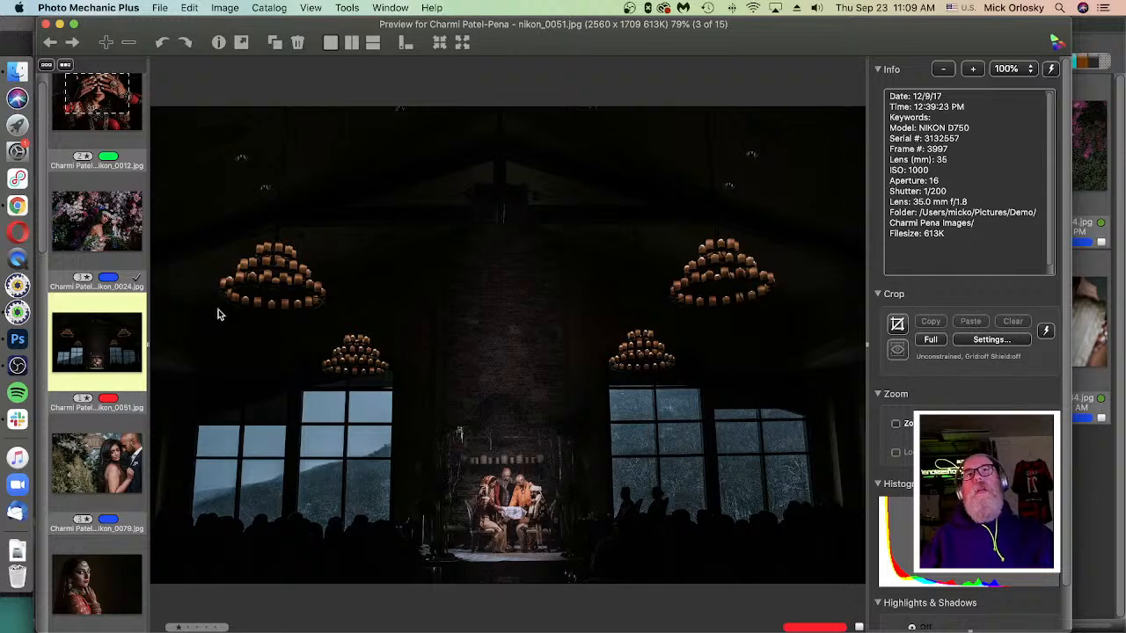
Step: Close the preview and wedding contact sheet, then briefly open and close the engagement shoot folder
left_click(42, 23)
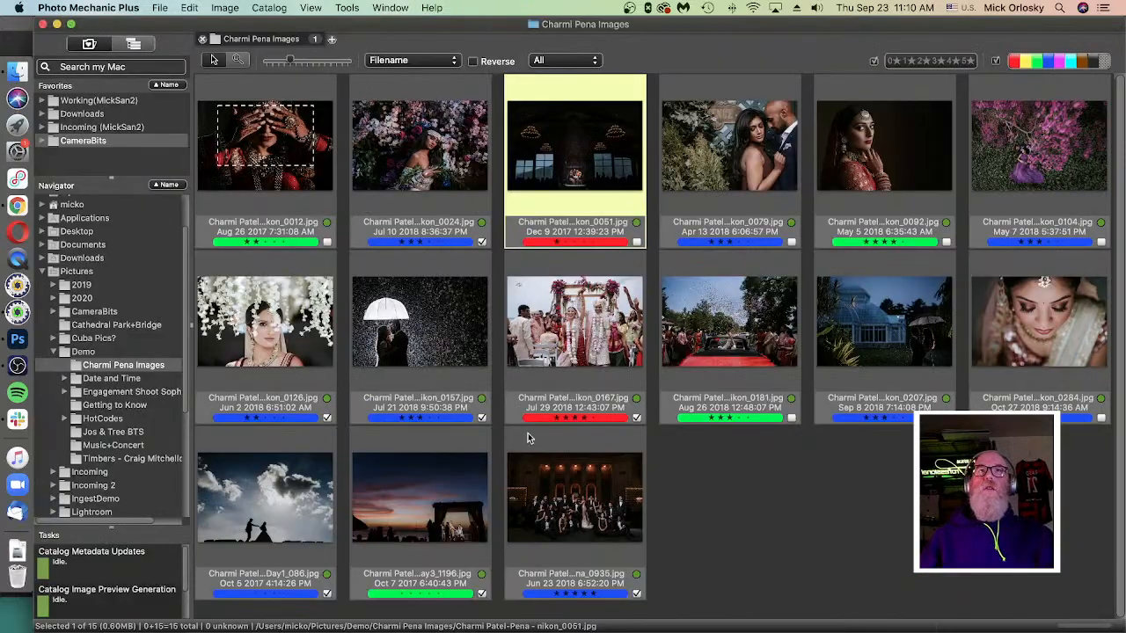
left_click(869, 490)
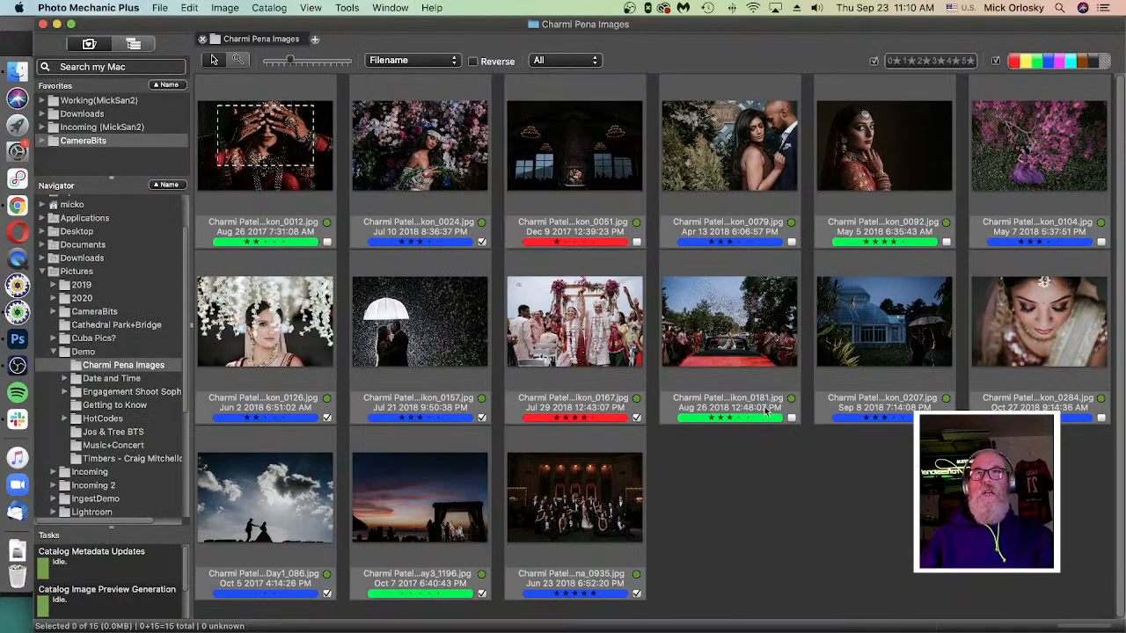
left_click(202, 39)
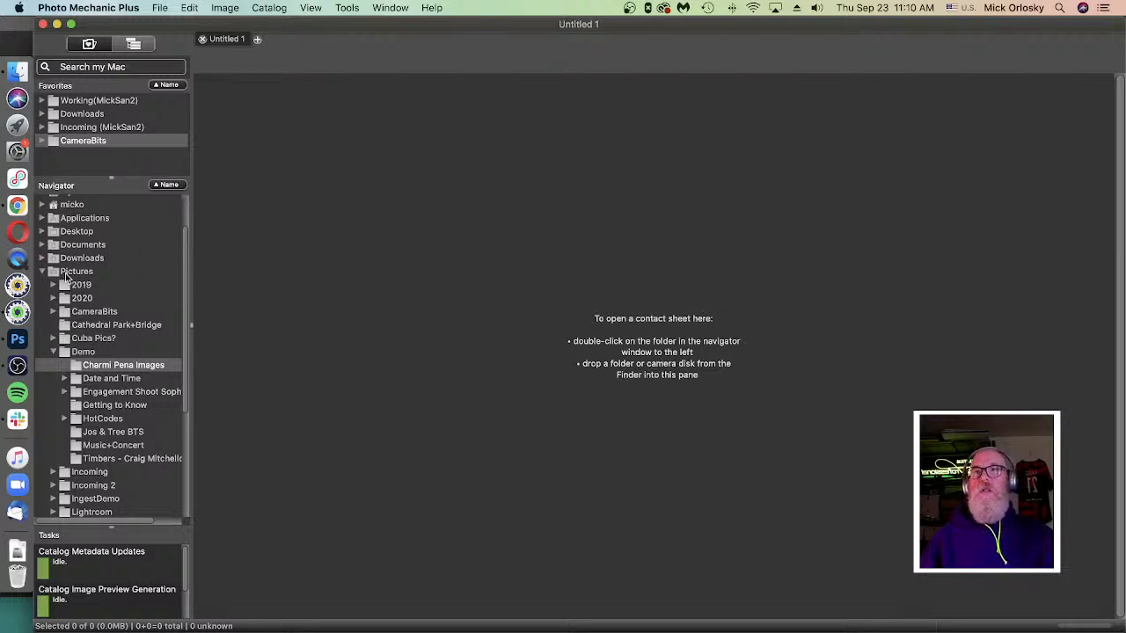
double_click(118, 392)
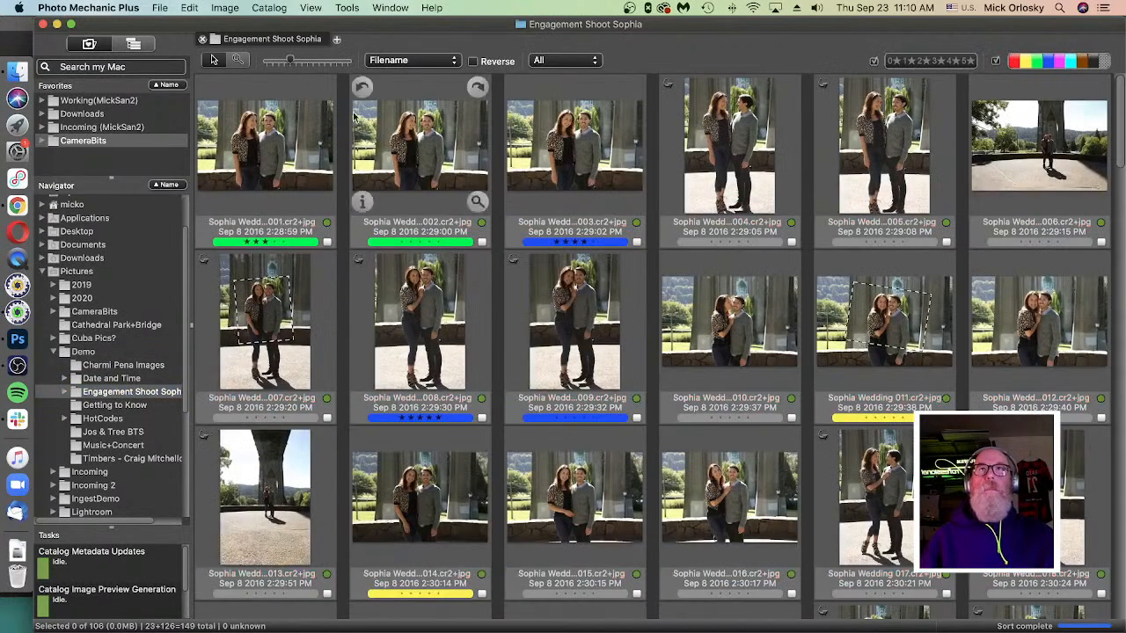
left_click(202, 39)
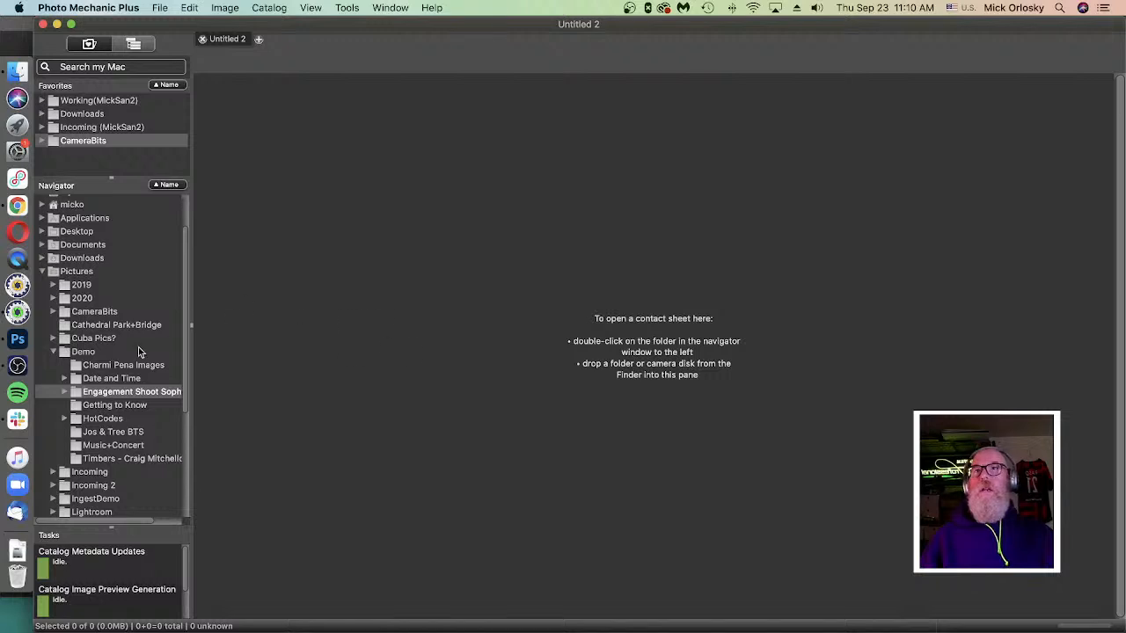
double_click(98, 369)
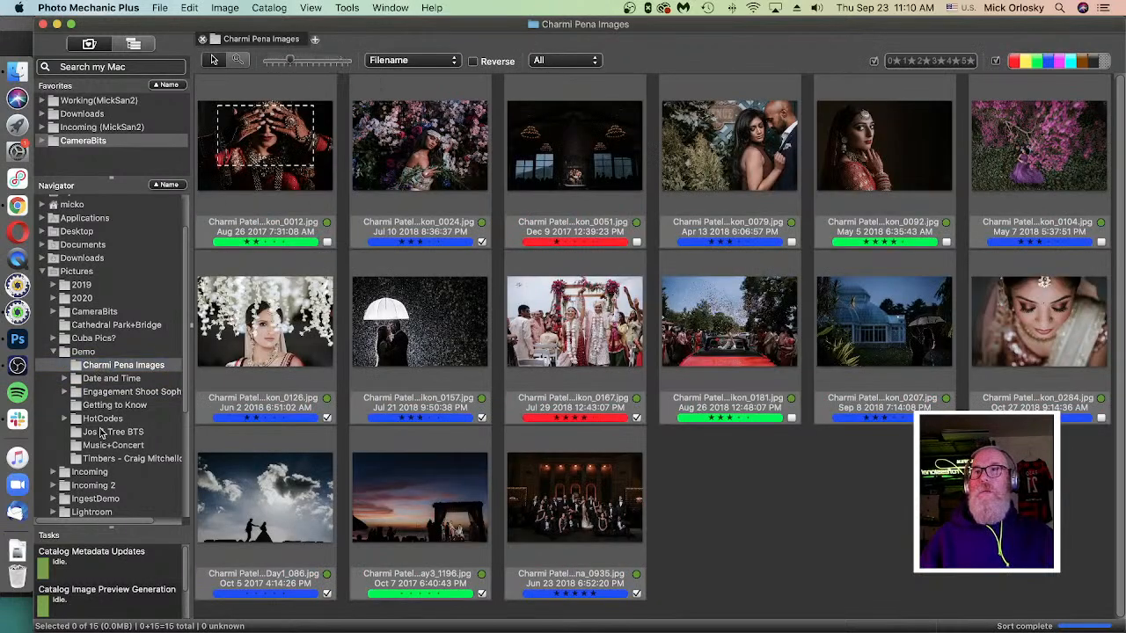
double_click(120, 393)
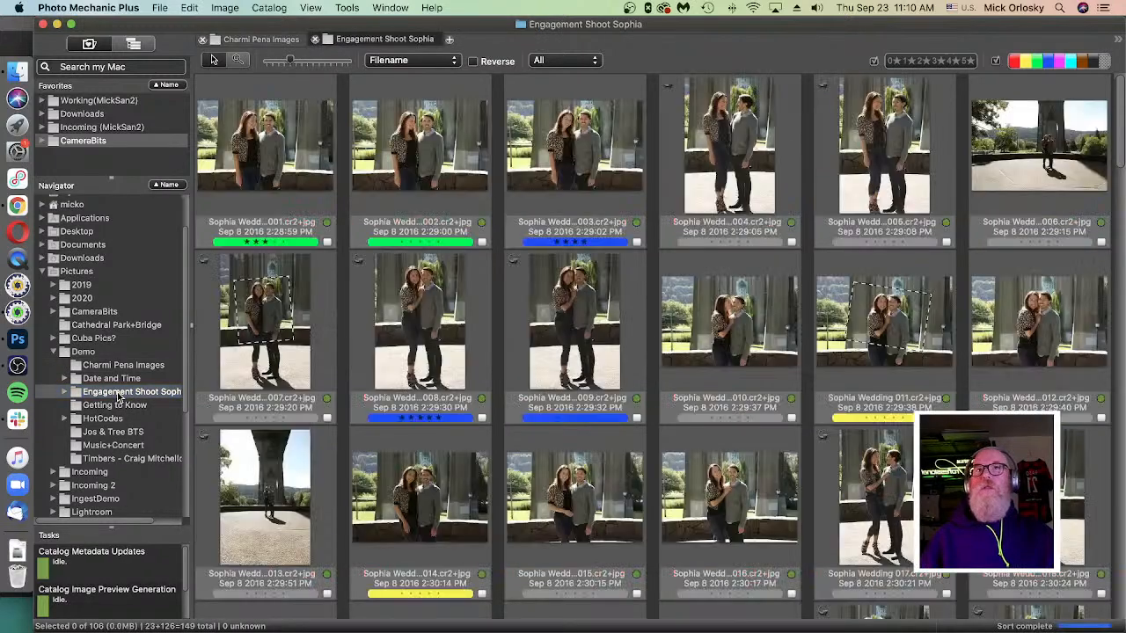
left_click(255, 39)
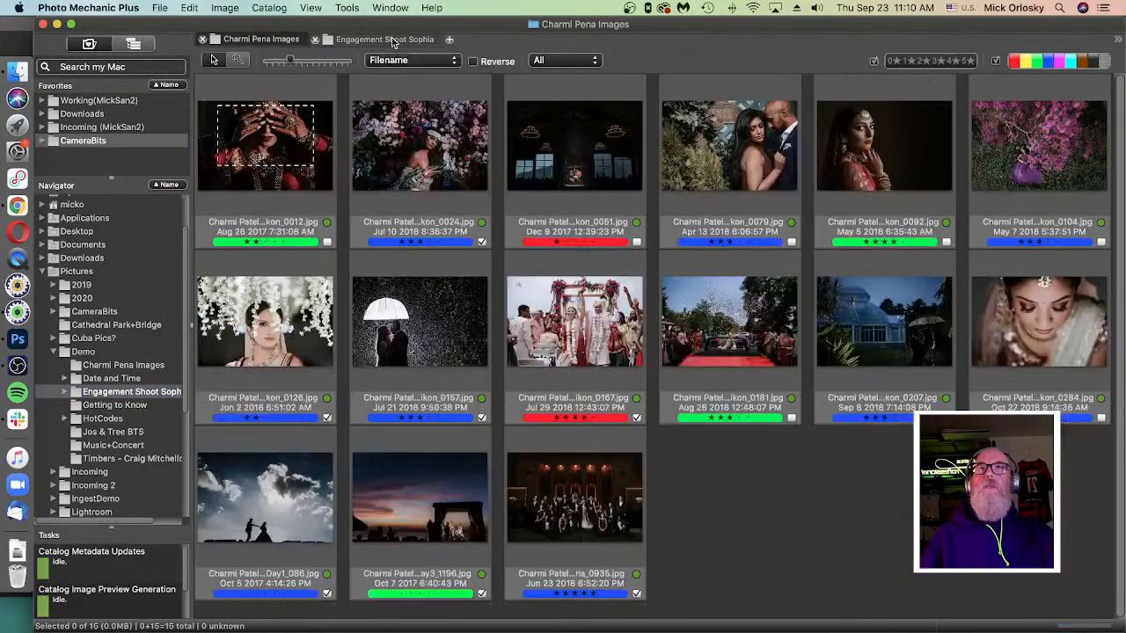
left_click(394, 42)
left_click(289, 41)
left_click(394, 43)
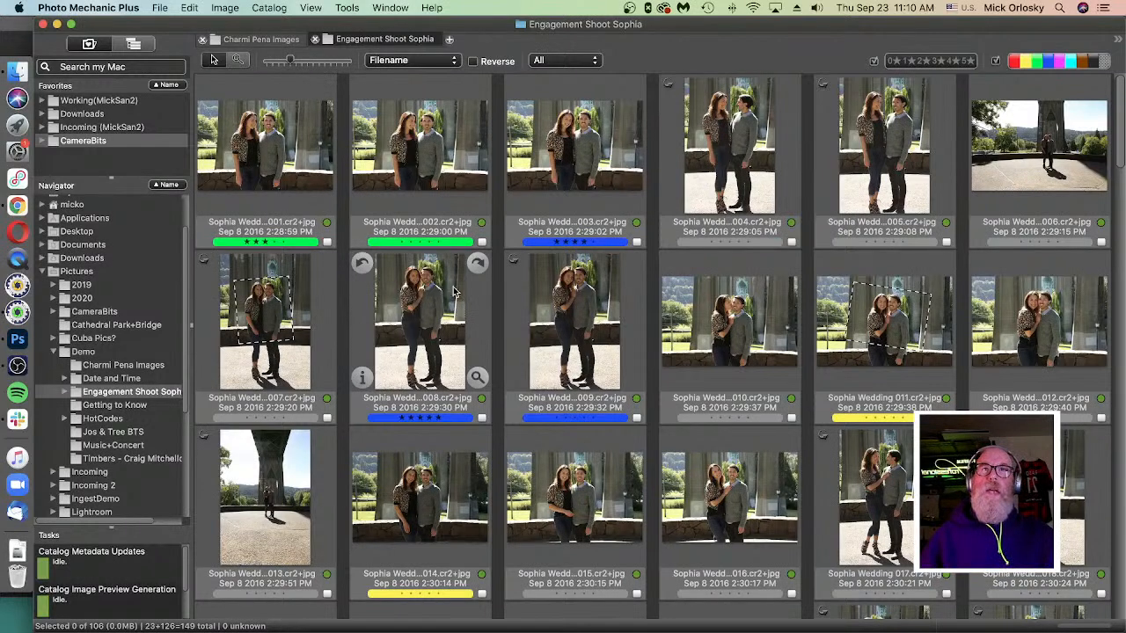
Step: Select engagement photos 008 through 010 and drag them onto the Incoming folder
left_click(443, 313)
left_click(746, 331, "shift")
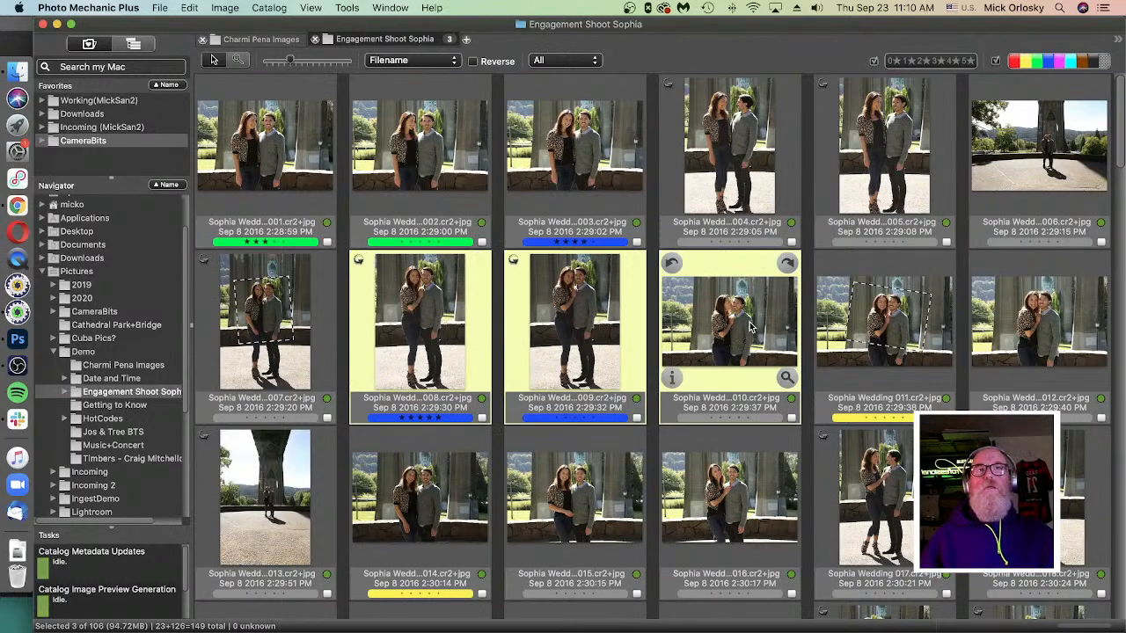
left_click_drag(547, 332, 424, 323)
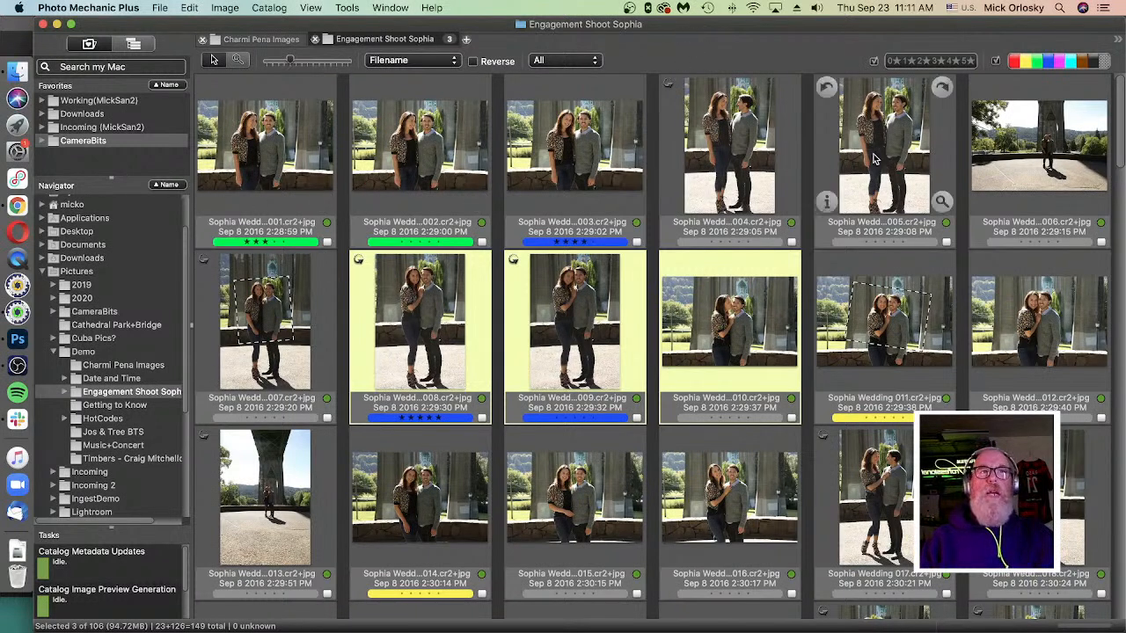
Step: Select engagement photos 001, 004 and 008, clear the selection, then close the Engagement Shoot Sophia tab
left_click(248, 154)
left_click(730, 149)
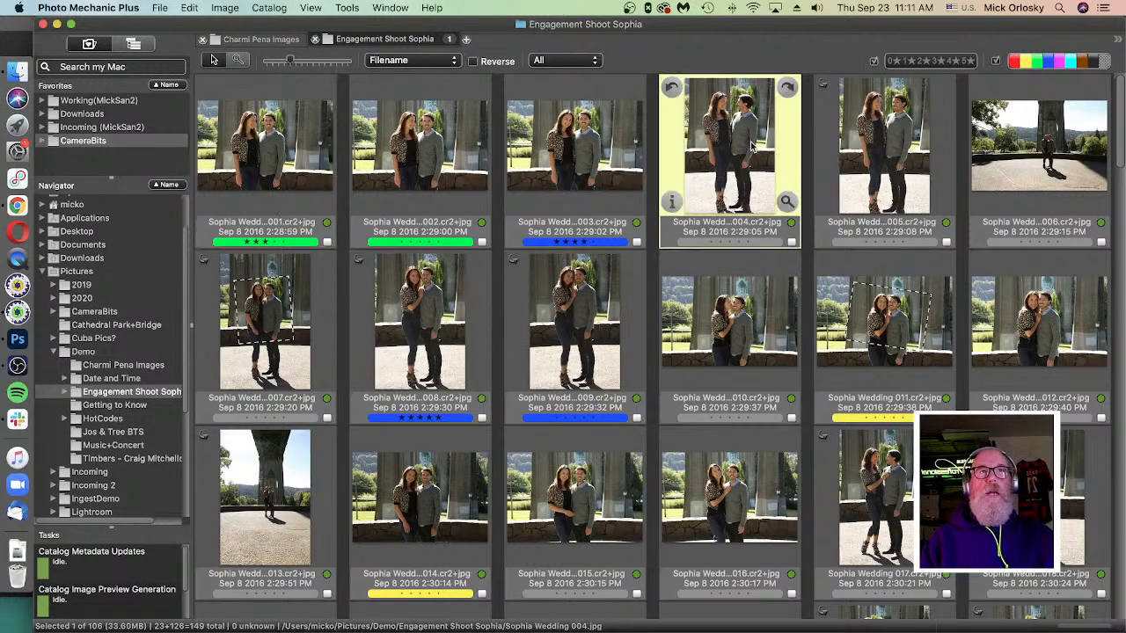
left_click(398, 326)
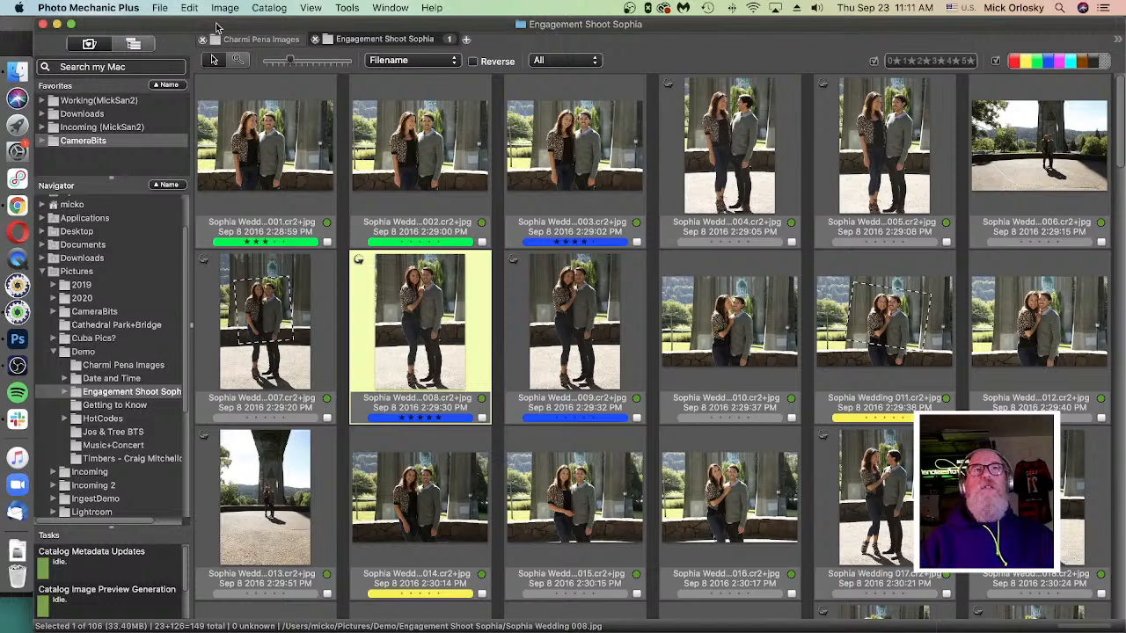
left_click(784, 183)
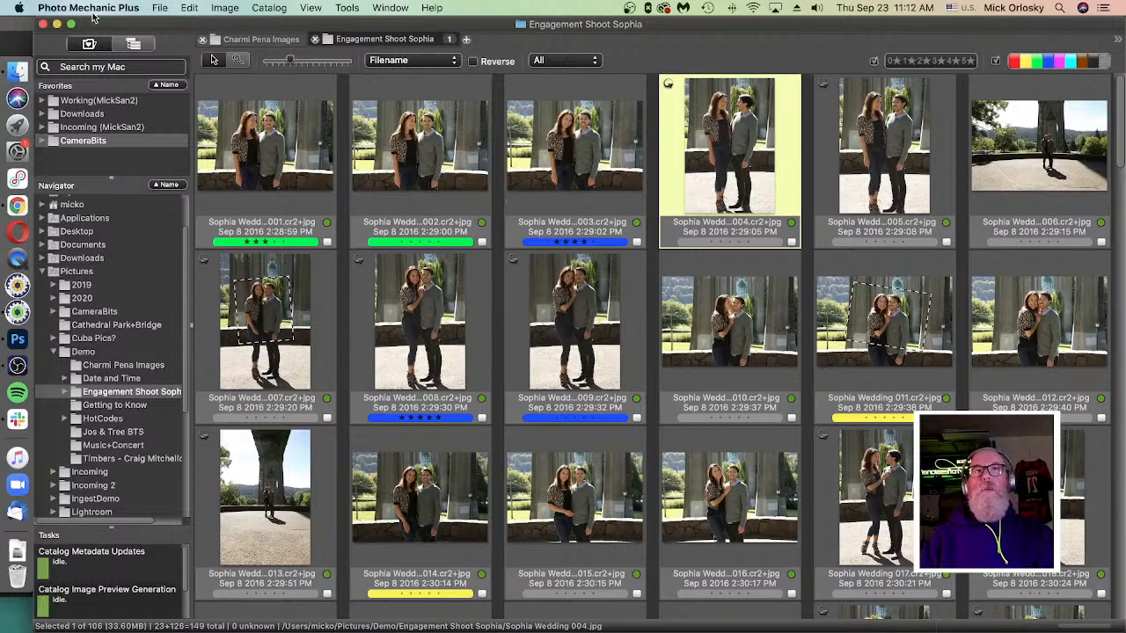
left_click(344, 318)
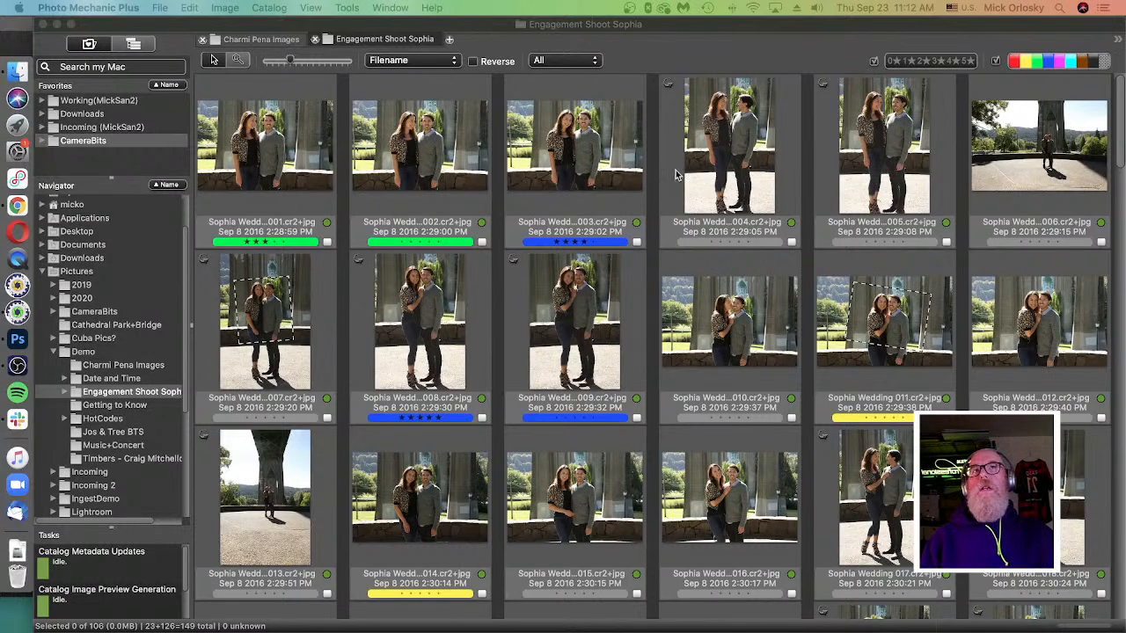
left_click(684, 26)
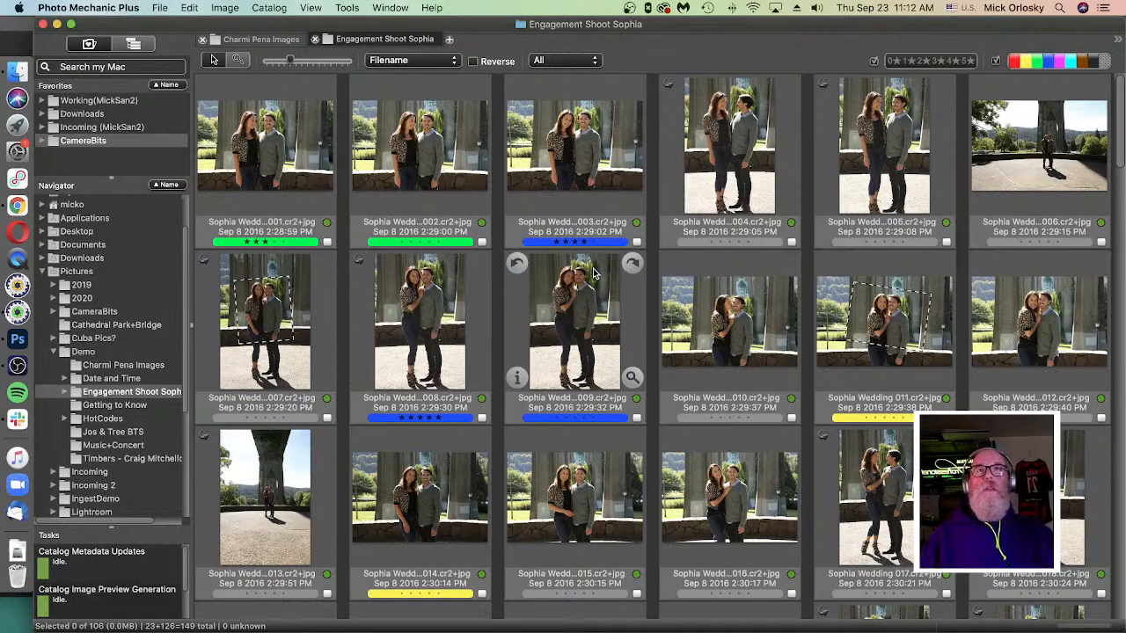
left_click(314, 39)
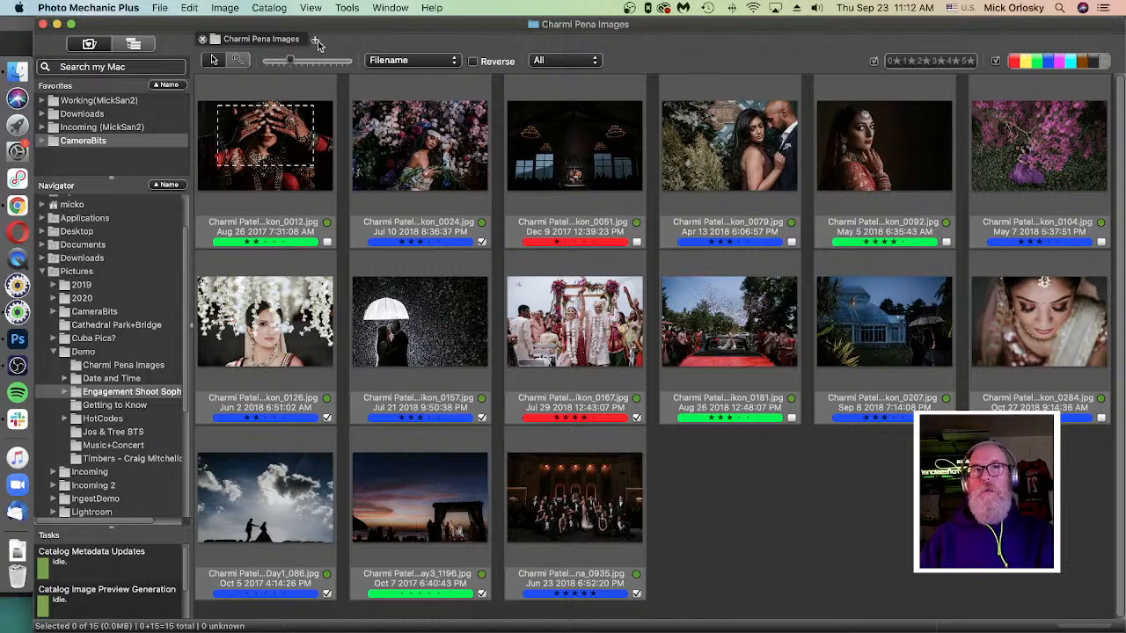
left_click(444, 176)
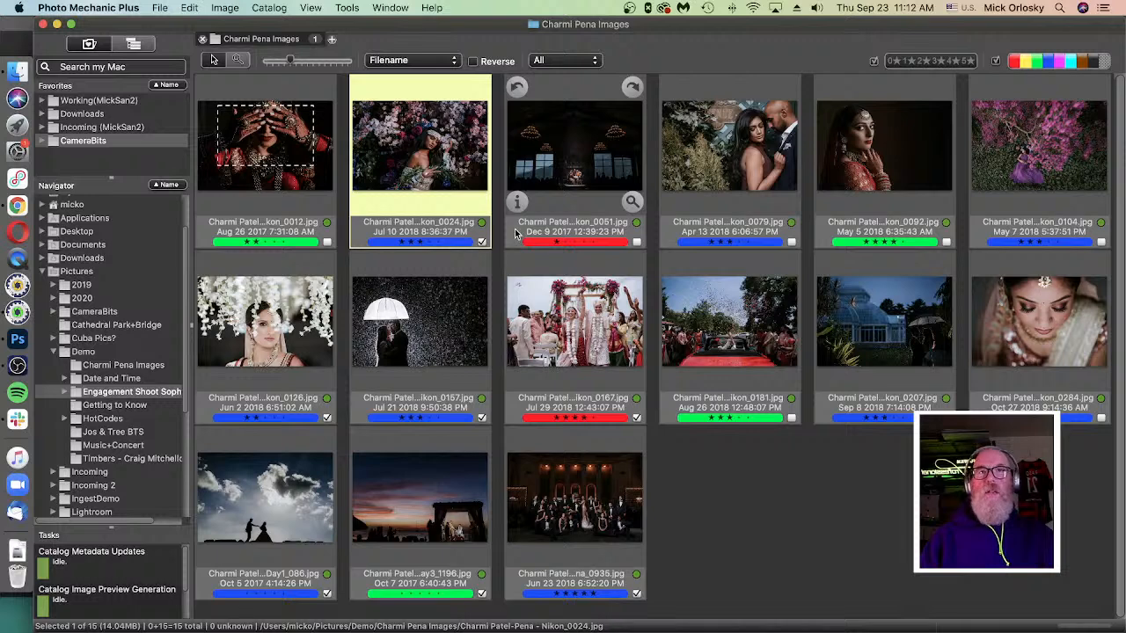
left_click(414, 339)
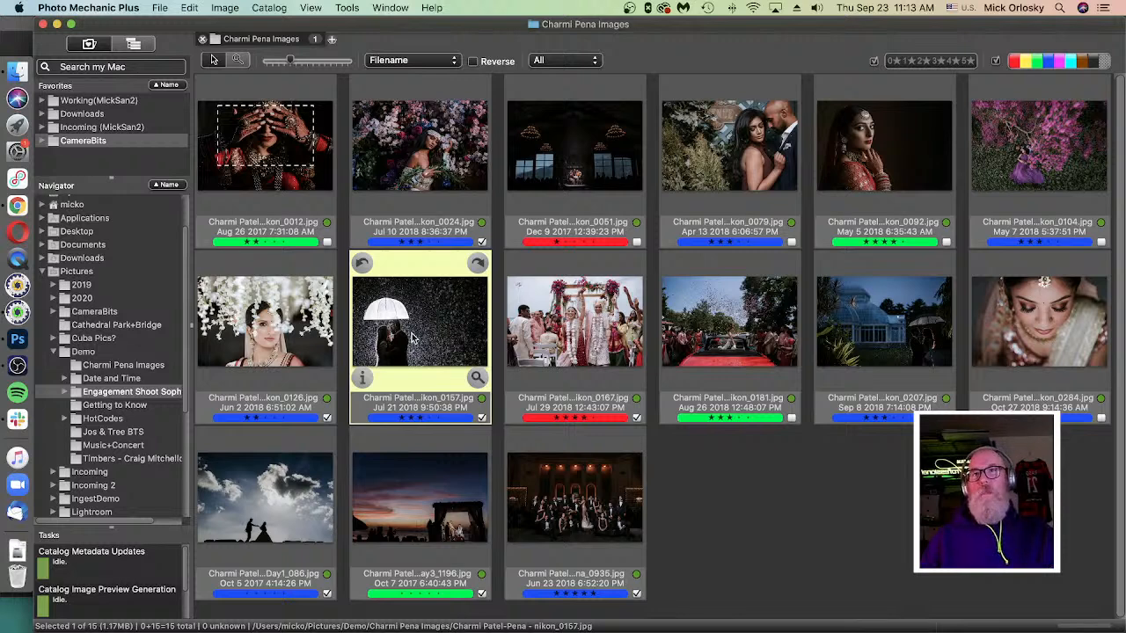
left_click(396, 134)
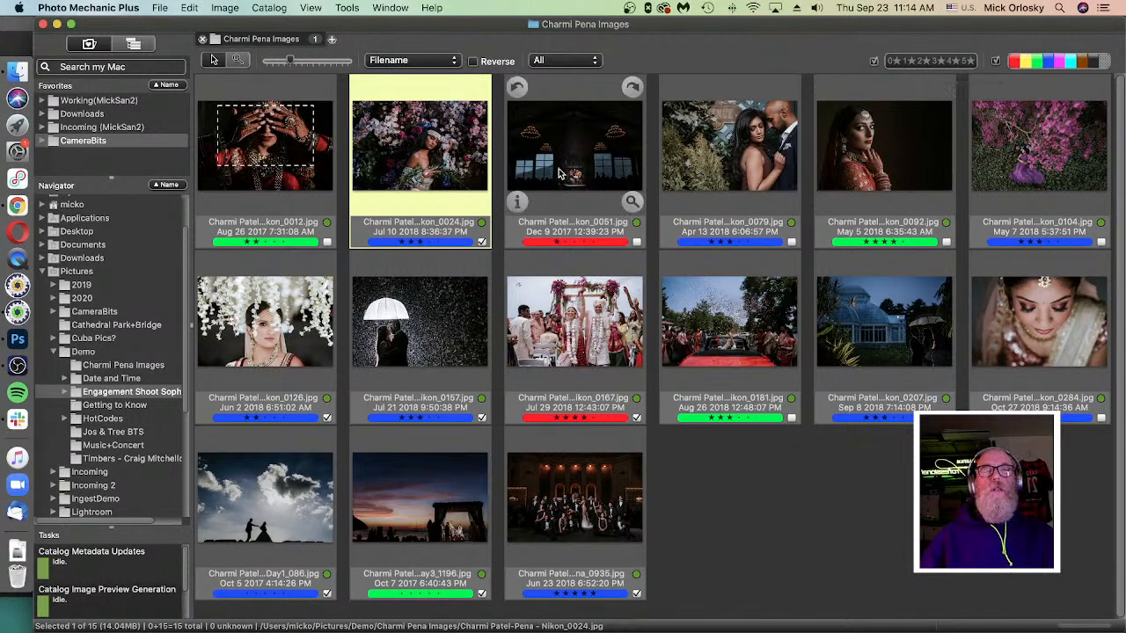
Step: Hide 3-star photos, toggle Blue off and on, then show only green-labelled photos 0092 and 0181
left_click(893, 62)
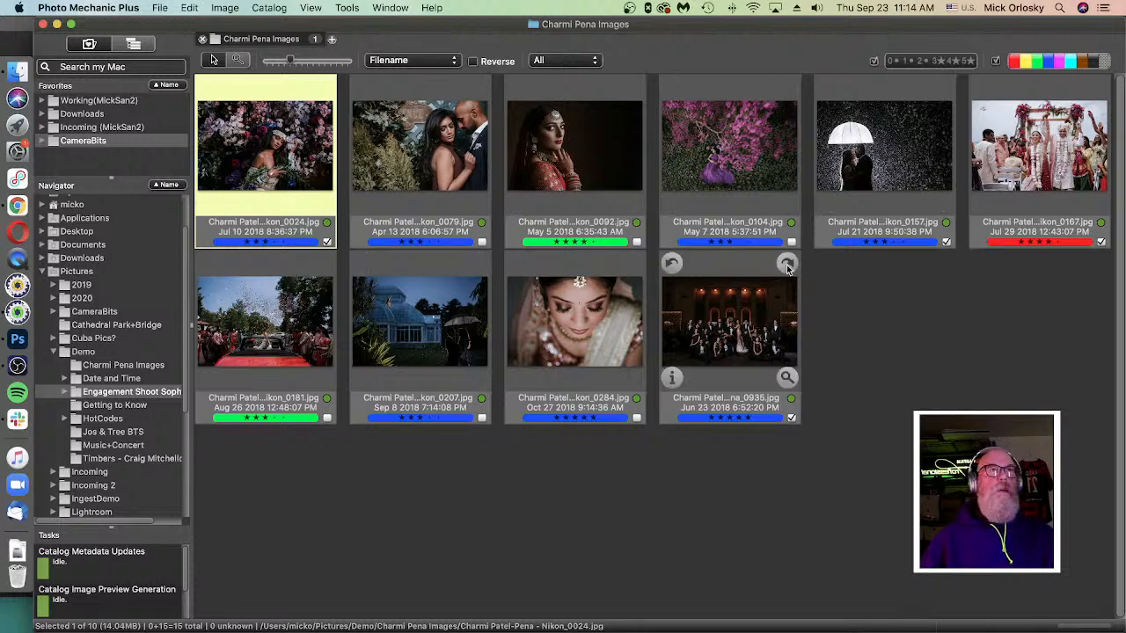
left_click(1048, 65)
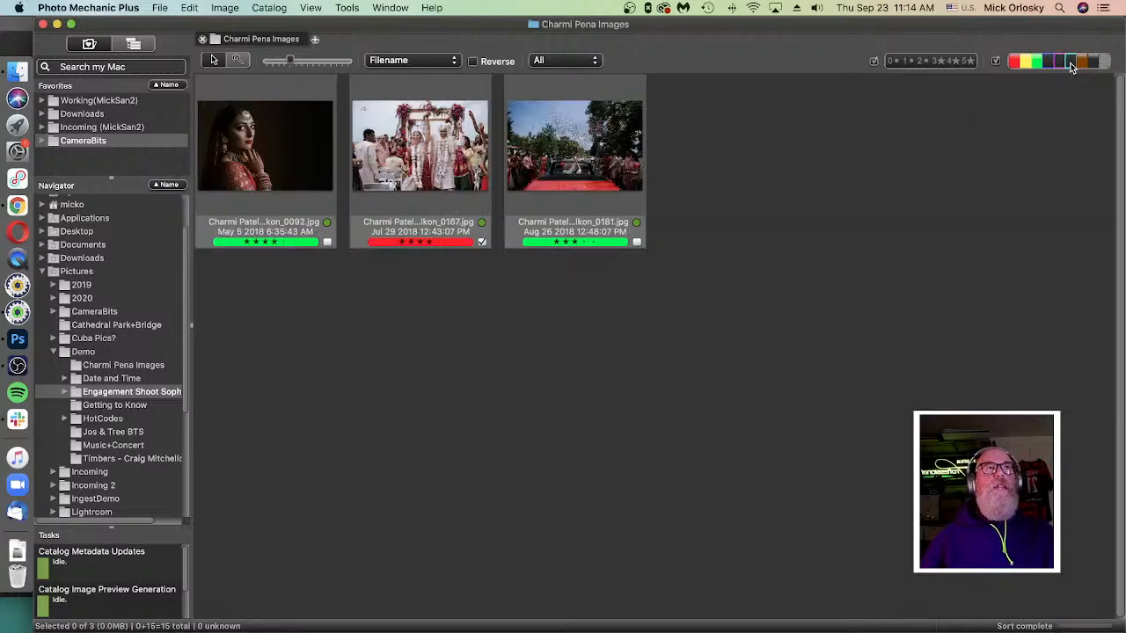
left_click(1048, 64)
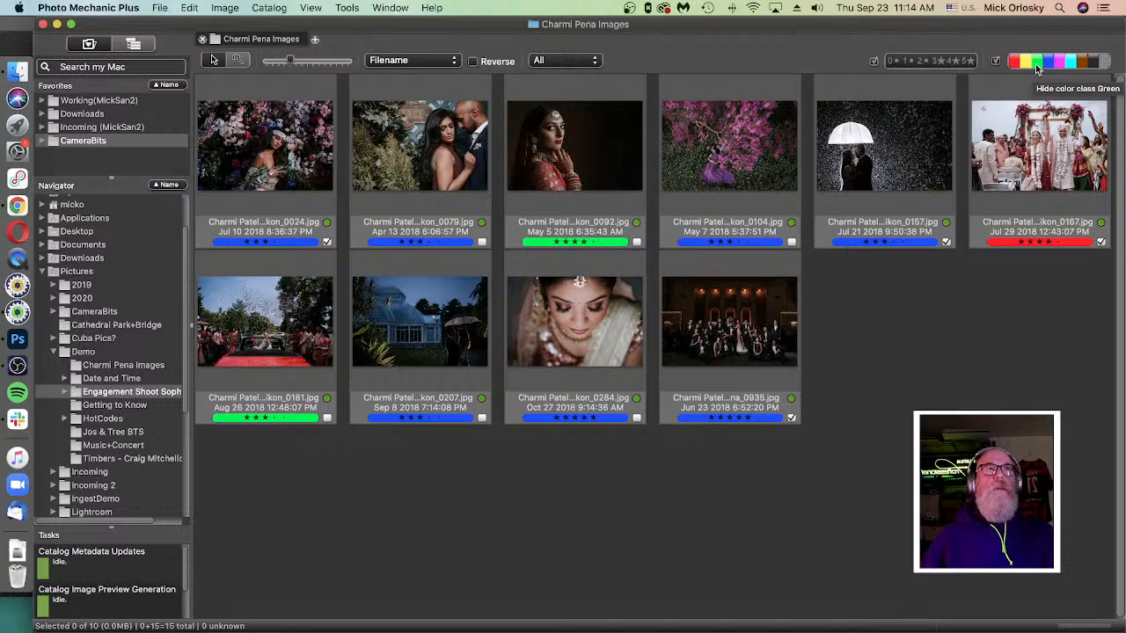
left_click(1036, 63, "alt")
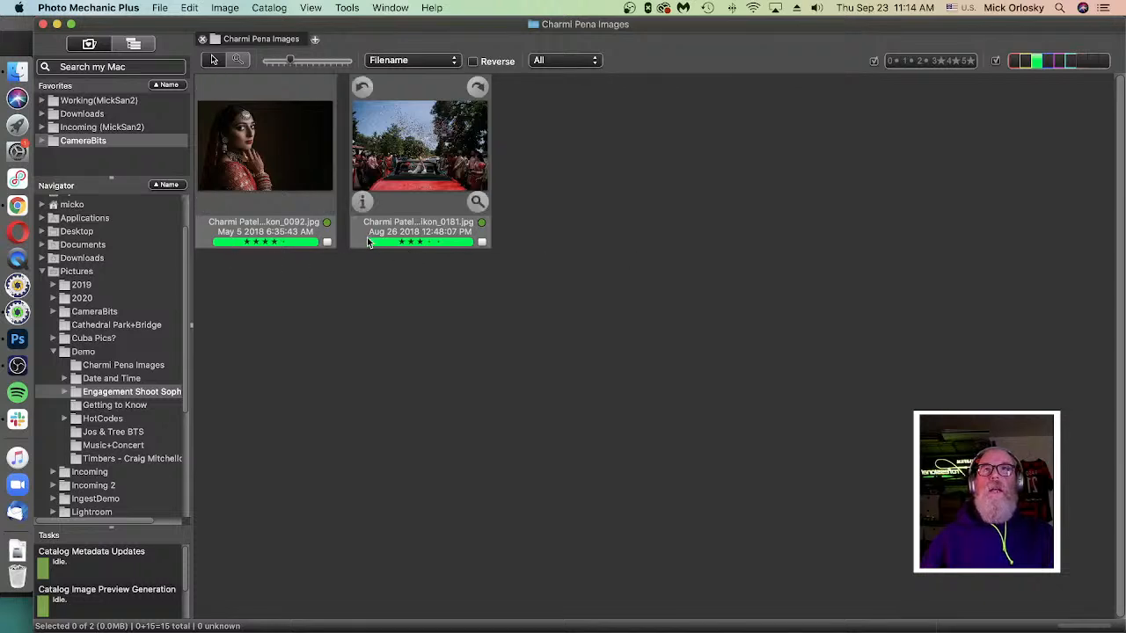
Step: Tag the four-star bride portrait, filter to Tagged photos, then switch back to All 15
left_click(327, 242)
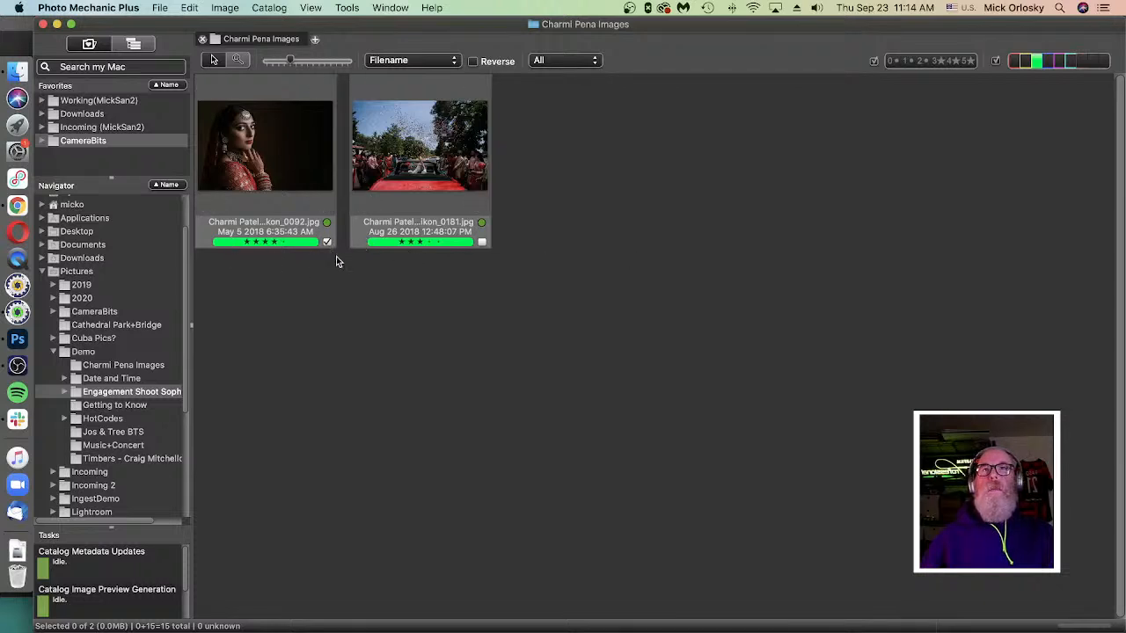
left_click(557, 61)
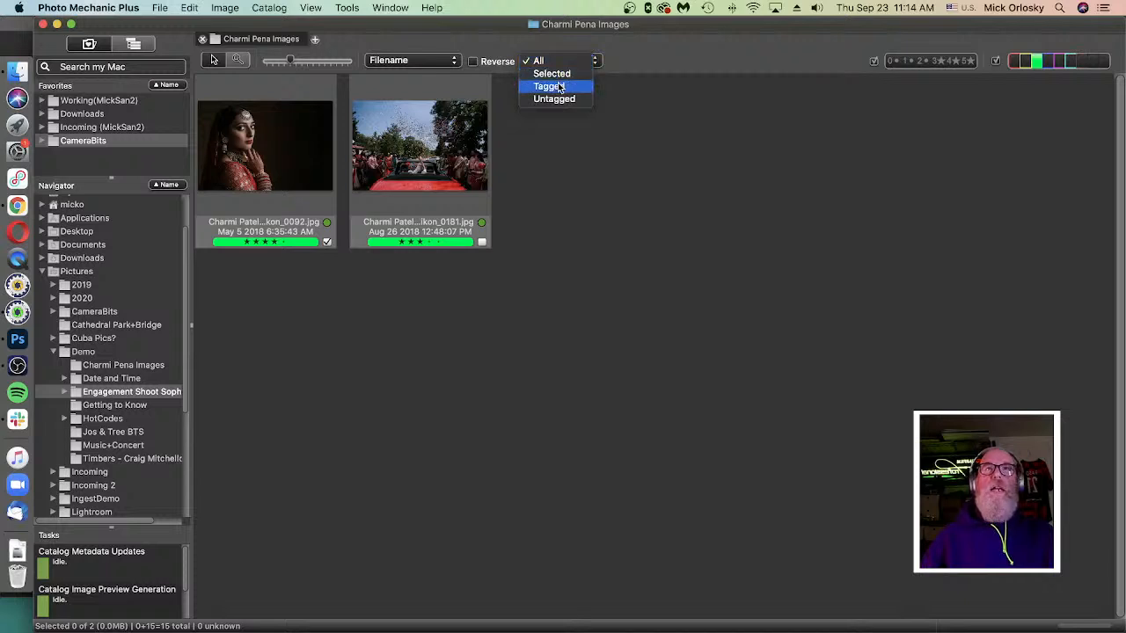
left_click(558, 87)
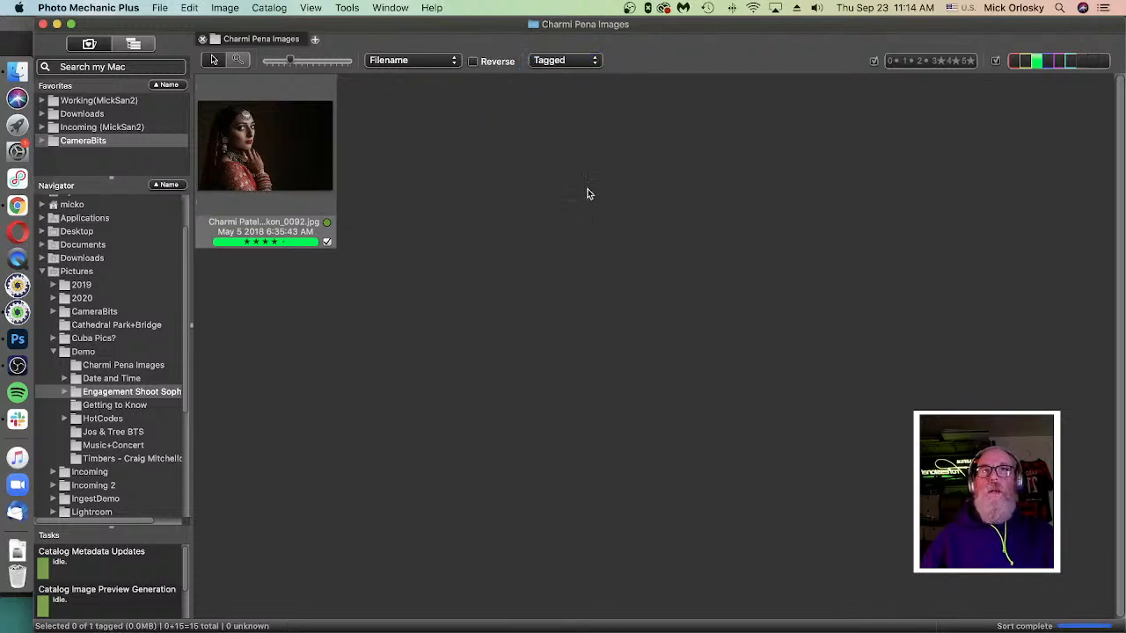
left_click(557, 64)
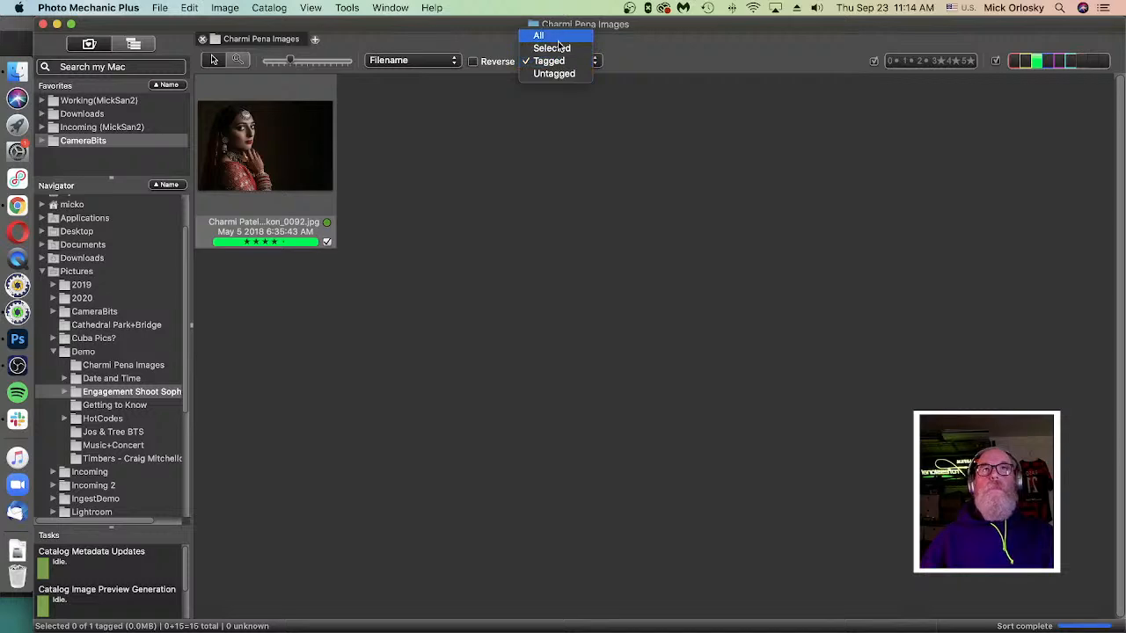
left_click(540, 36)
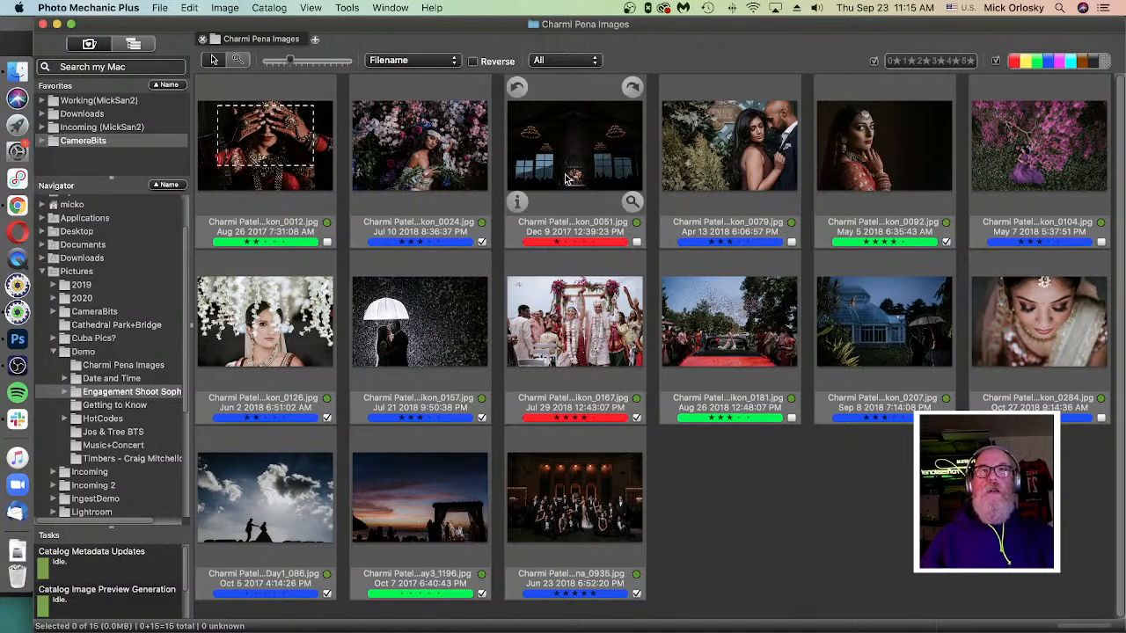
Step: Browse the application menu, then open Preferences with Cmd+, and move the dialog up and right
left_click(159, 7)
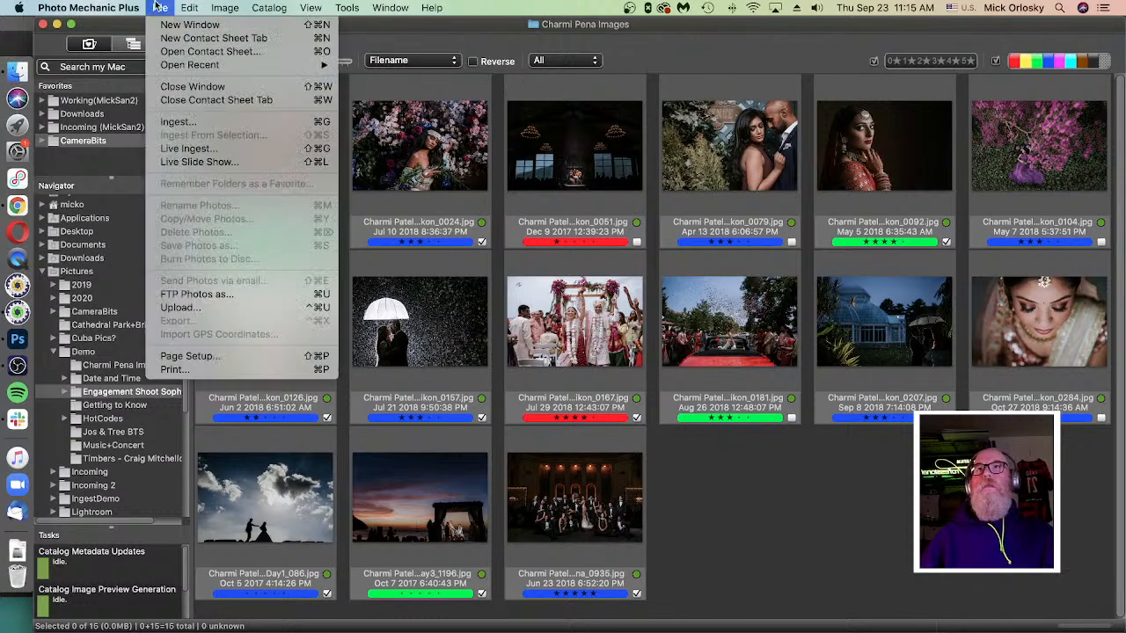
mouse_move(119, 9)
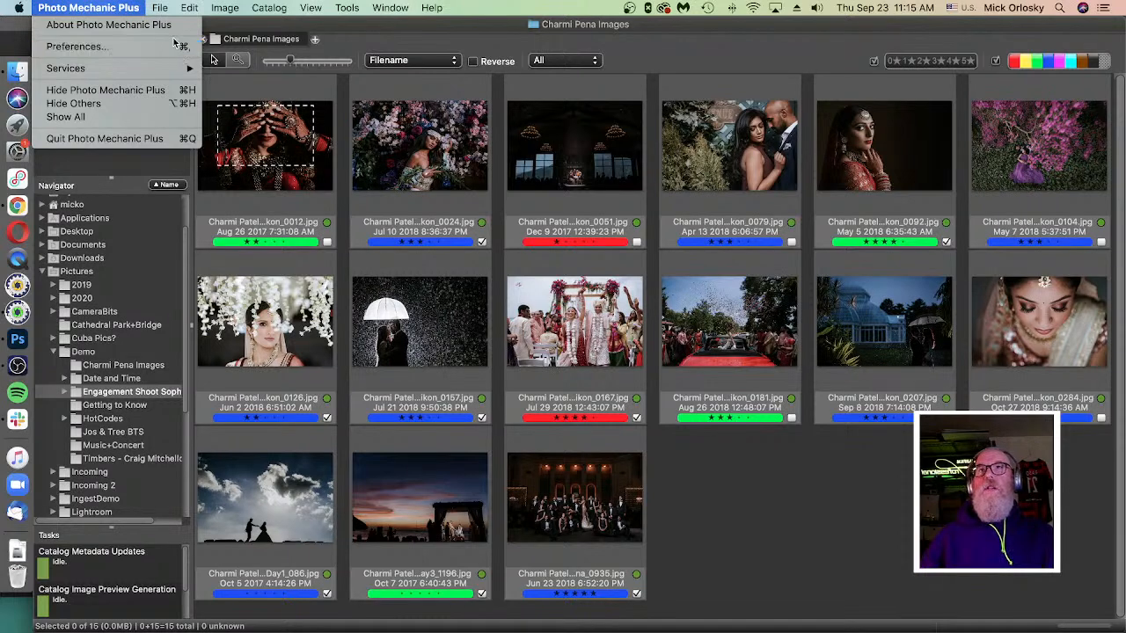
left_click(132, 7)
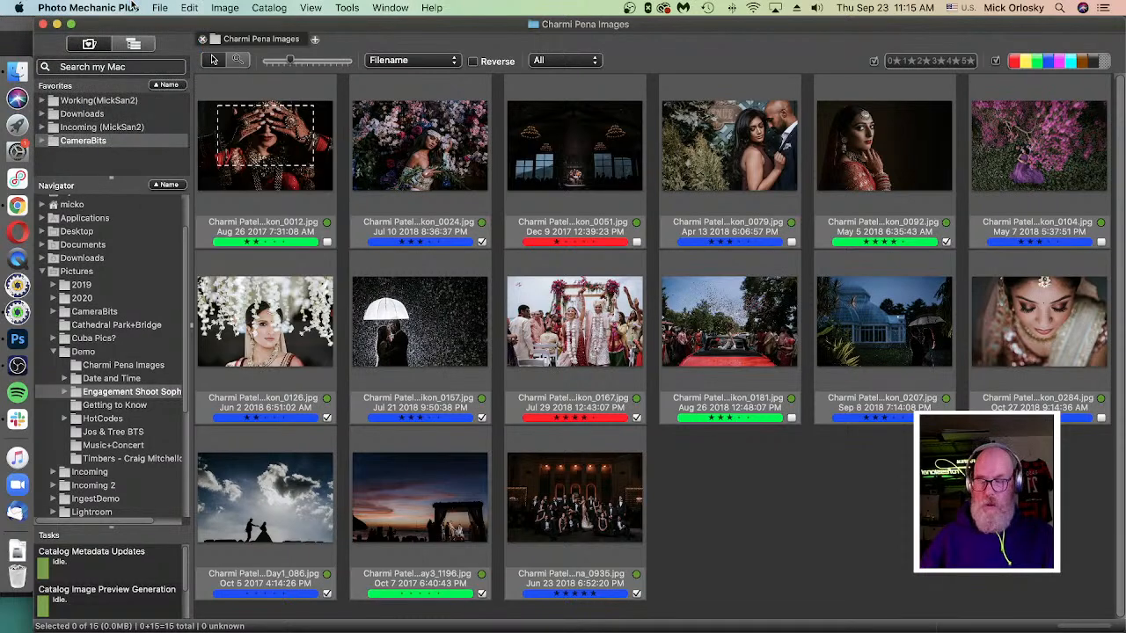
key("super+comma")
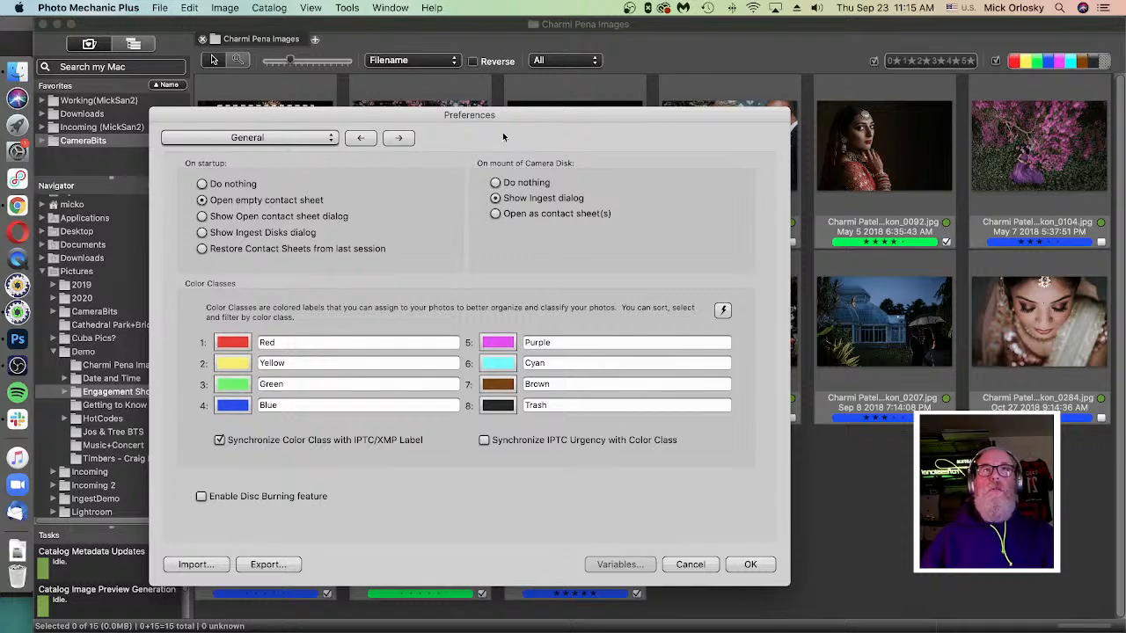
left_click_drag(532, 115, 589, 83)
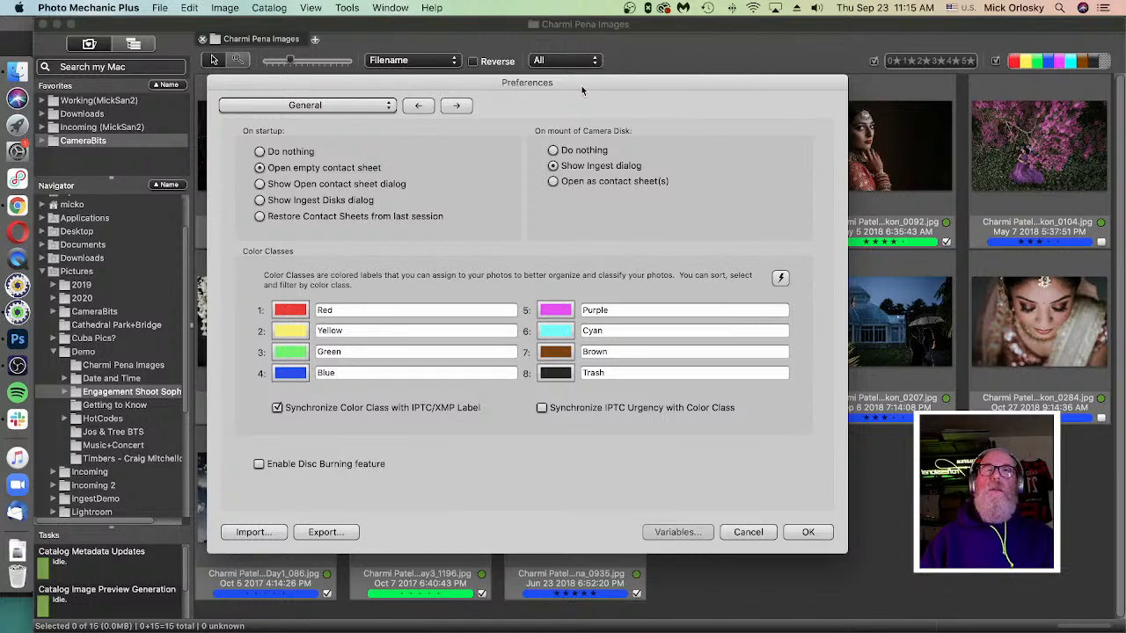
Step: Switch the Preferences dialog from the General page to the Preview page
left_click(335, 106)
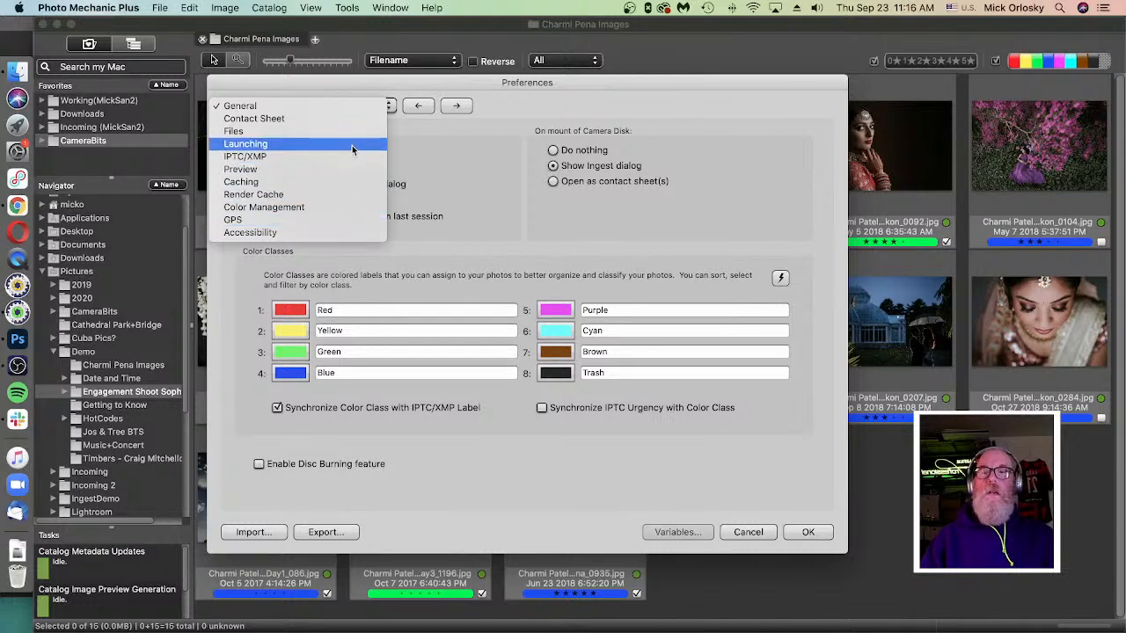
left_click(563, 110)
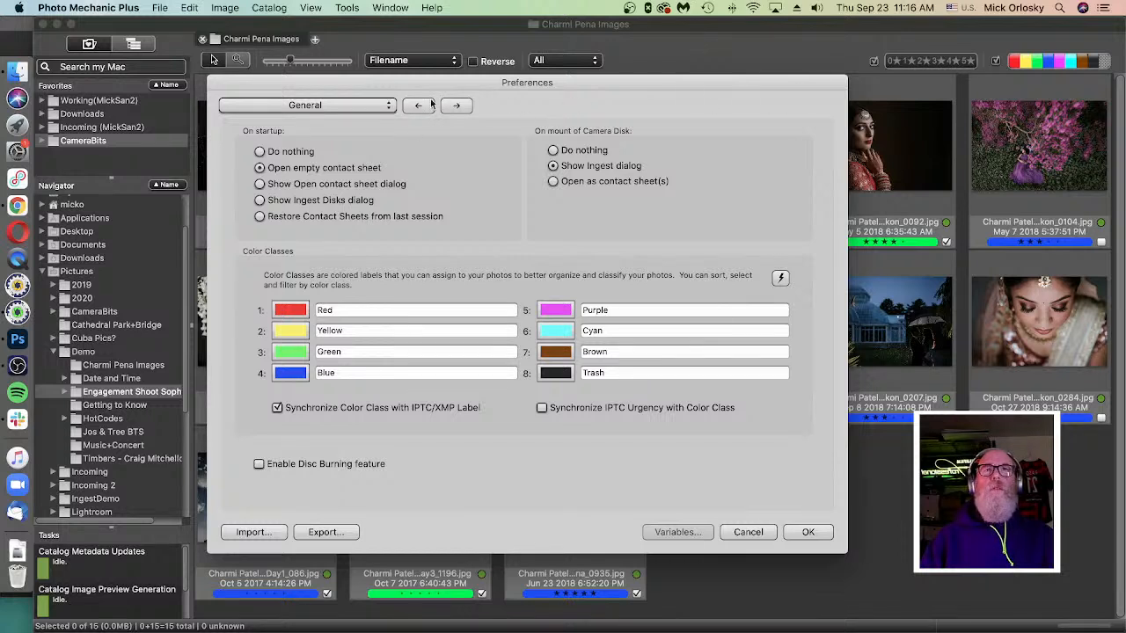
left_click(322, 106)
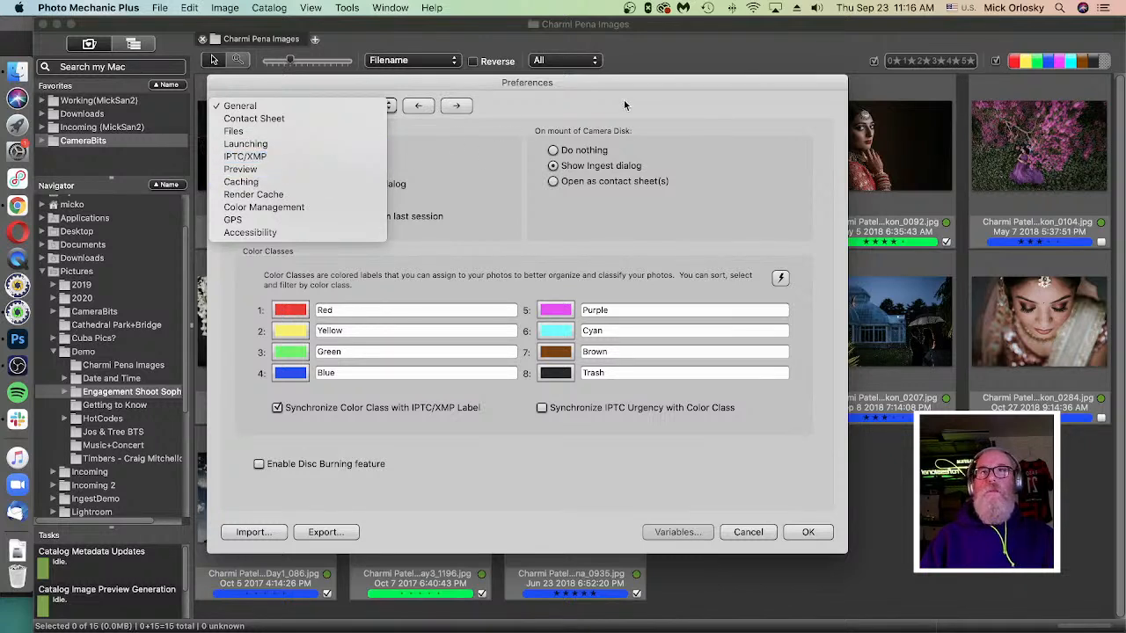
left_click(651, 98)
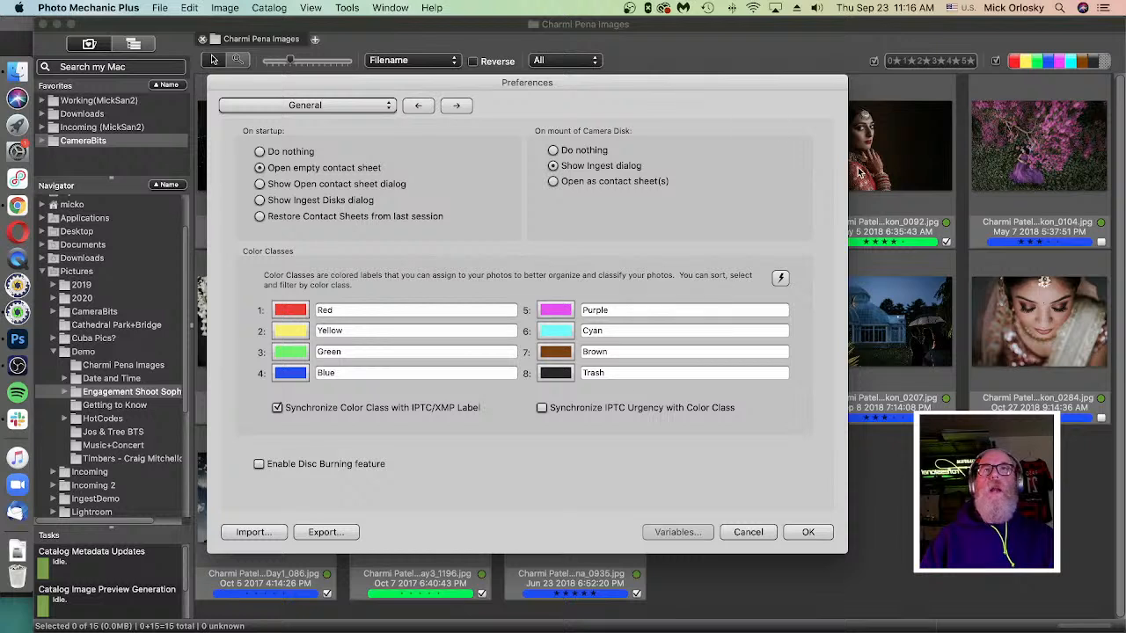
left_click(304, 106)
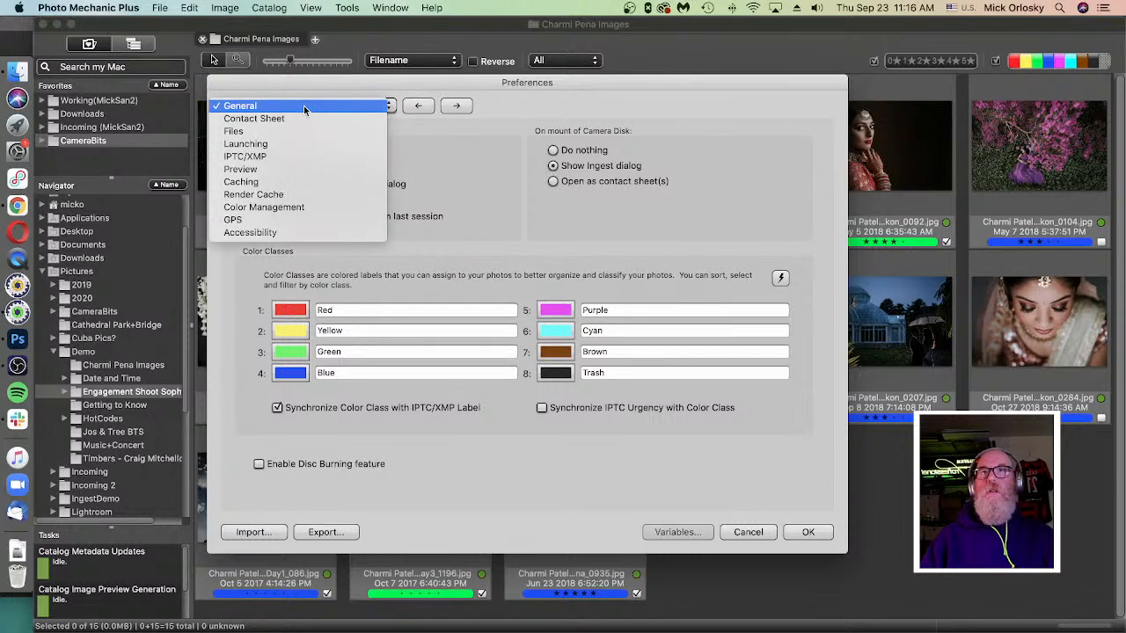
left_click(283, 171)
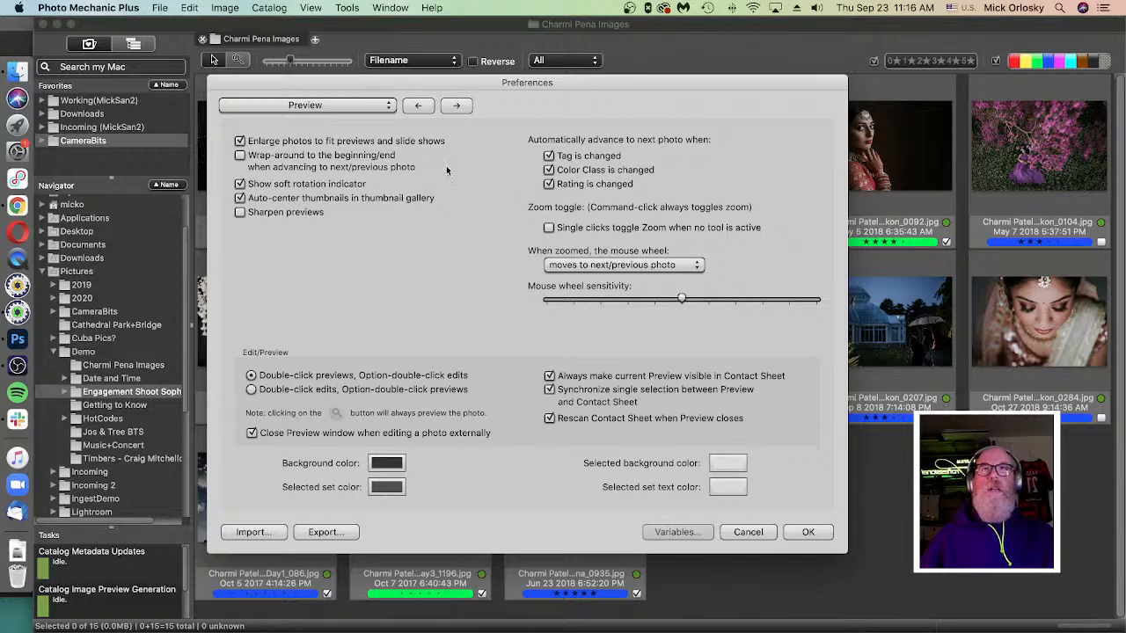
left_click(319, 107)
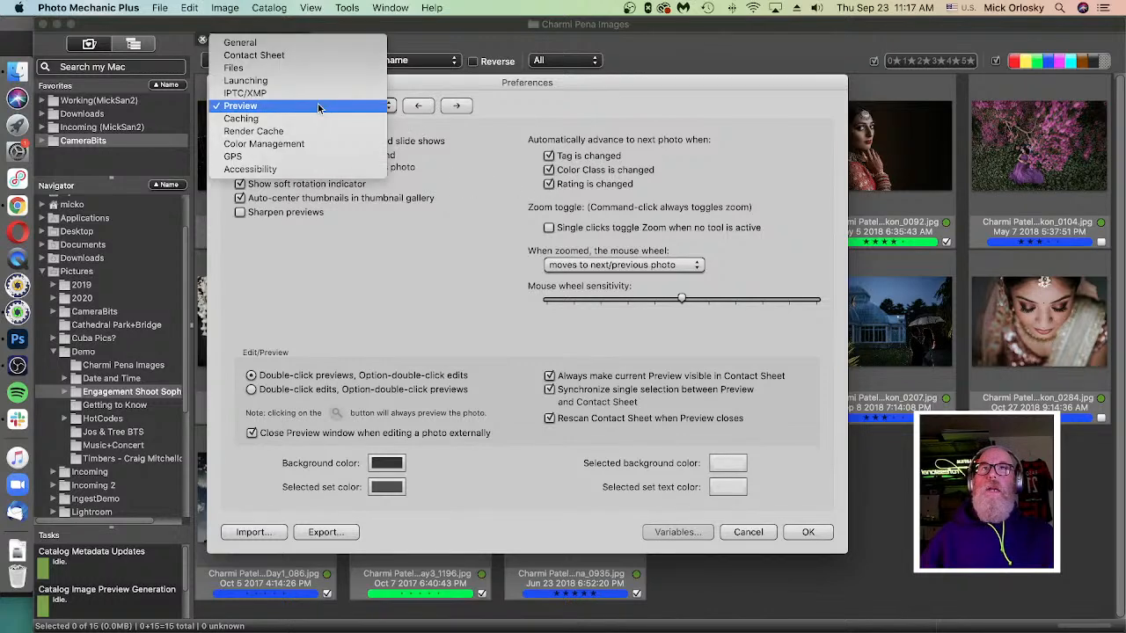
Step: Switch Preferences to the Accessibility page, where single keys 0–5 set star ratings
left_click(311, 169)
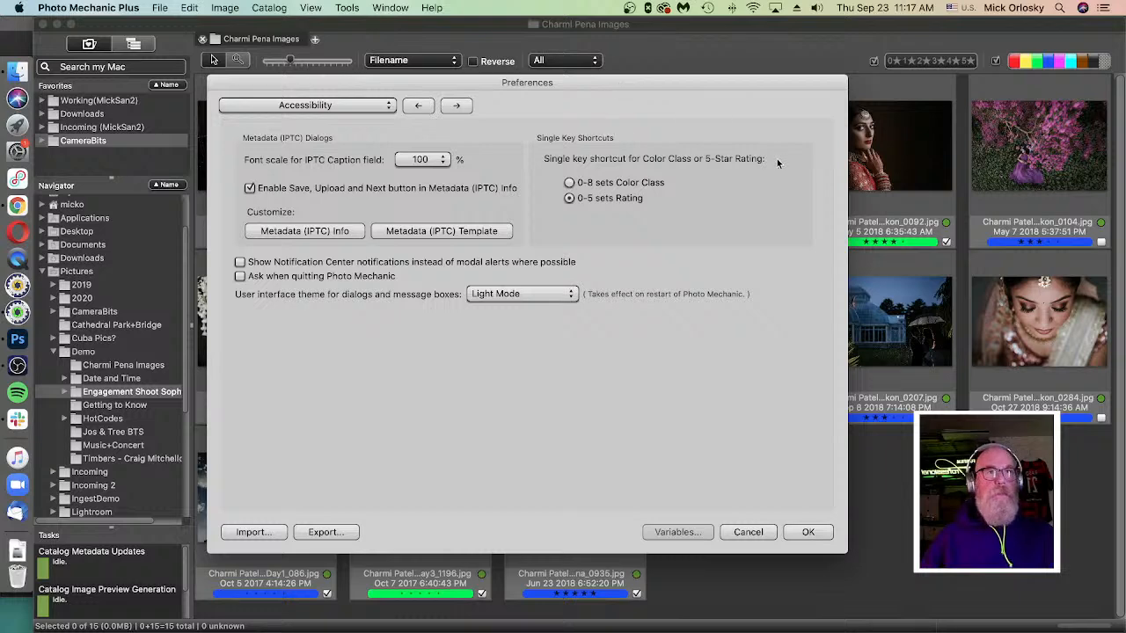
Step: Accept the preferences and bring up the Ingest dialog with Cmd+G
left_click(816, 534)
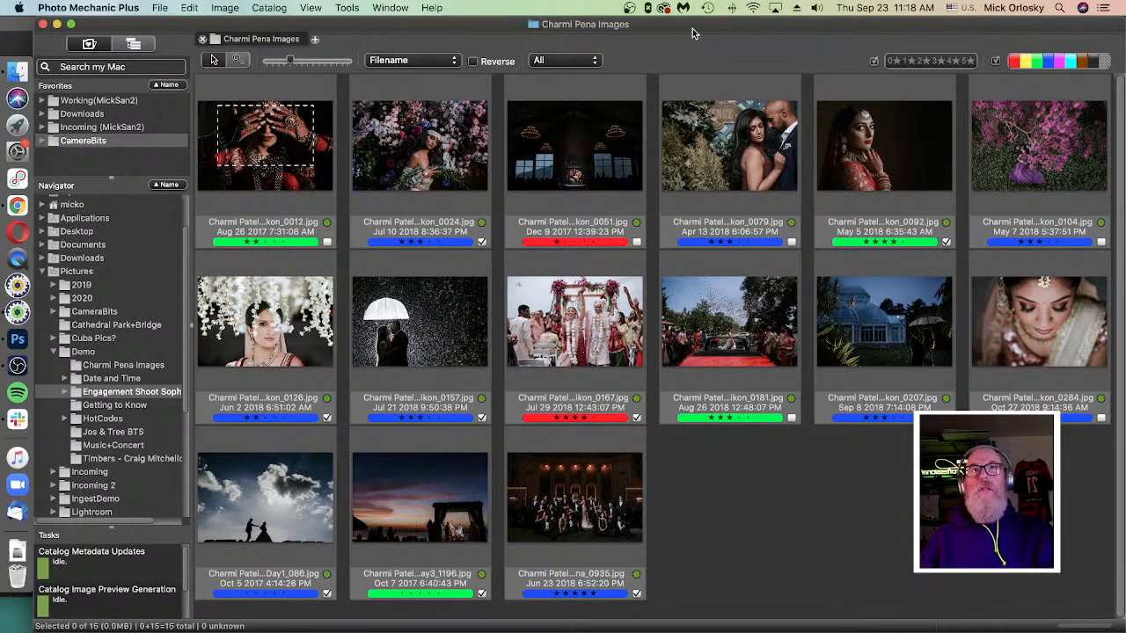
key("super+g")
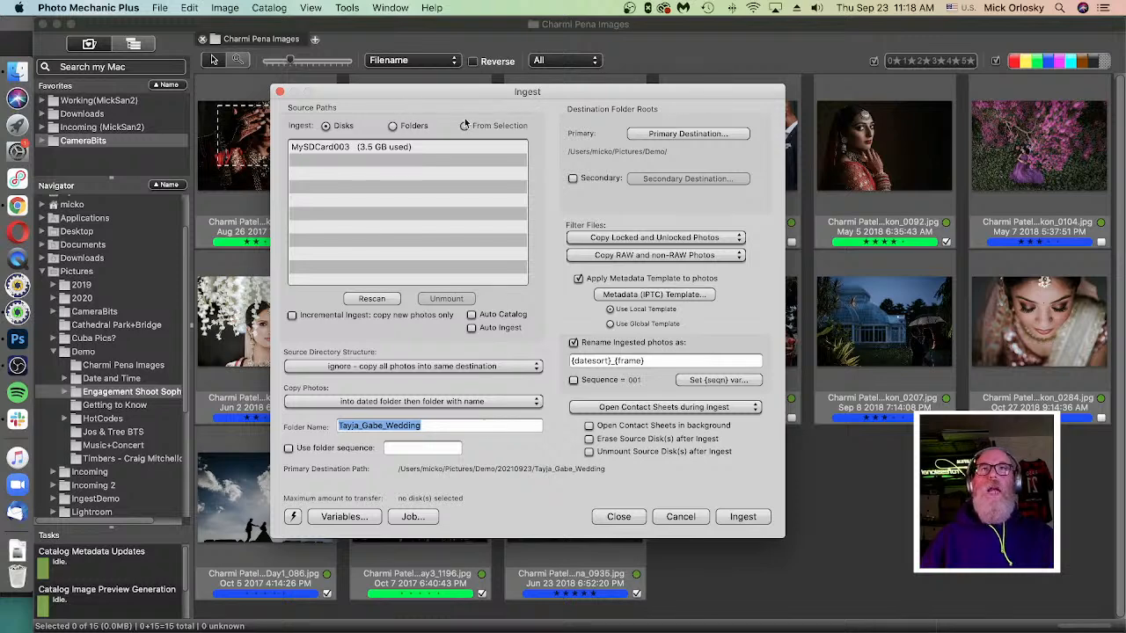
Step: Select MySDCard003 as the ingest source, queuing 3.5 GB for transfer
left_click(327, 147)
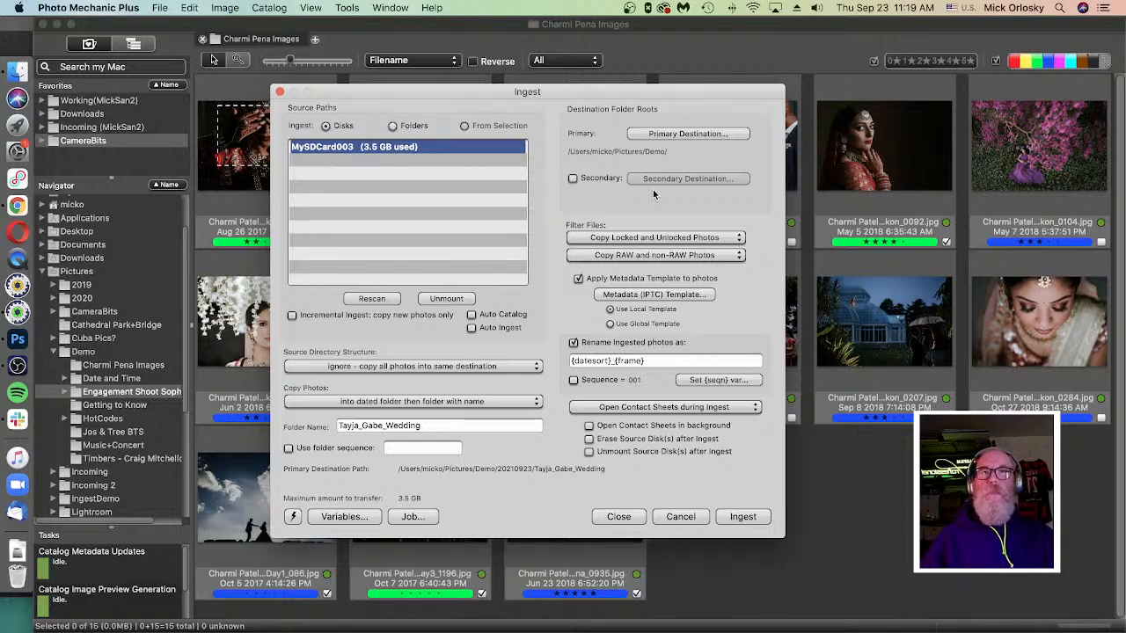
left_click(407, 370)
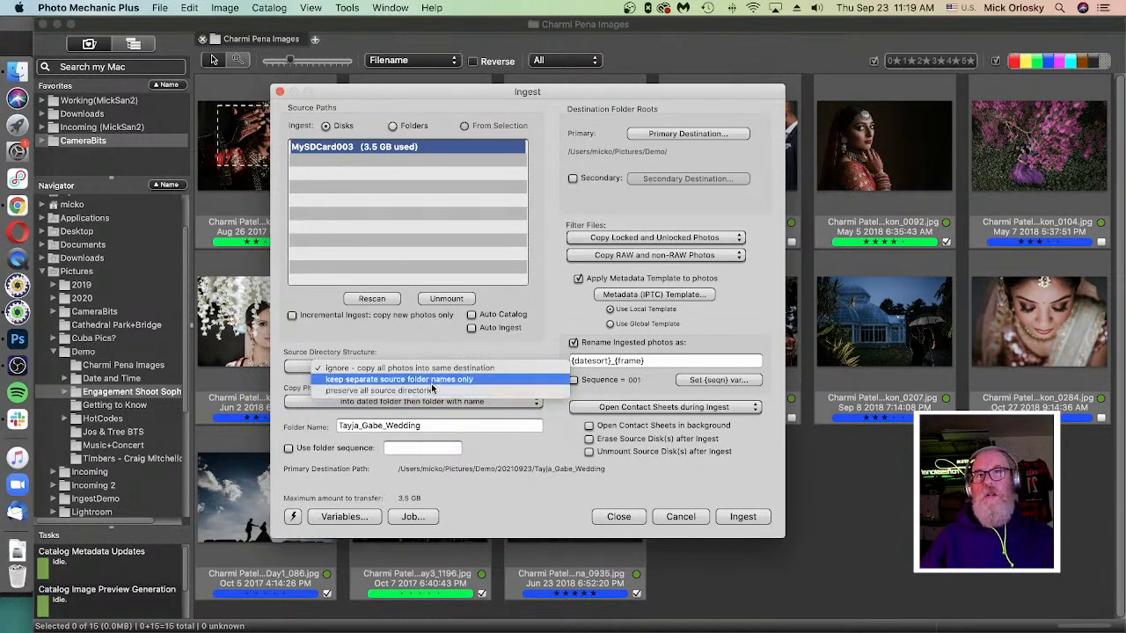
left_click(444, 358)
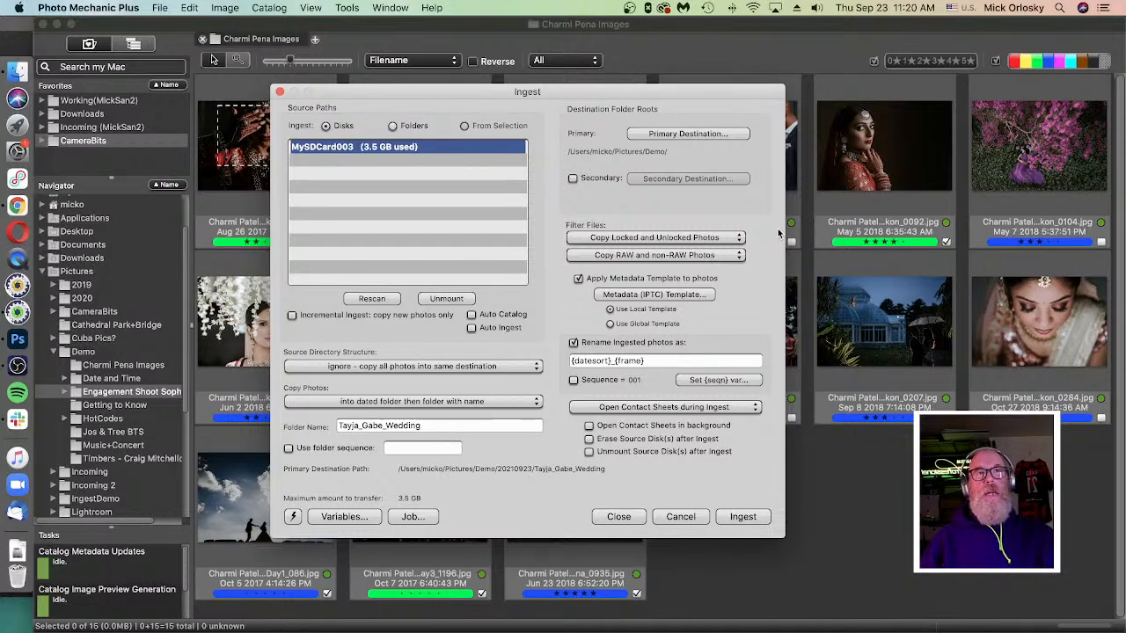
left_click(682, 238)
left_click(679, 250)
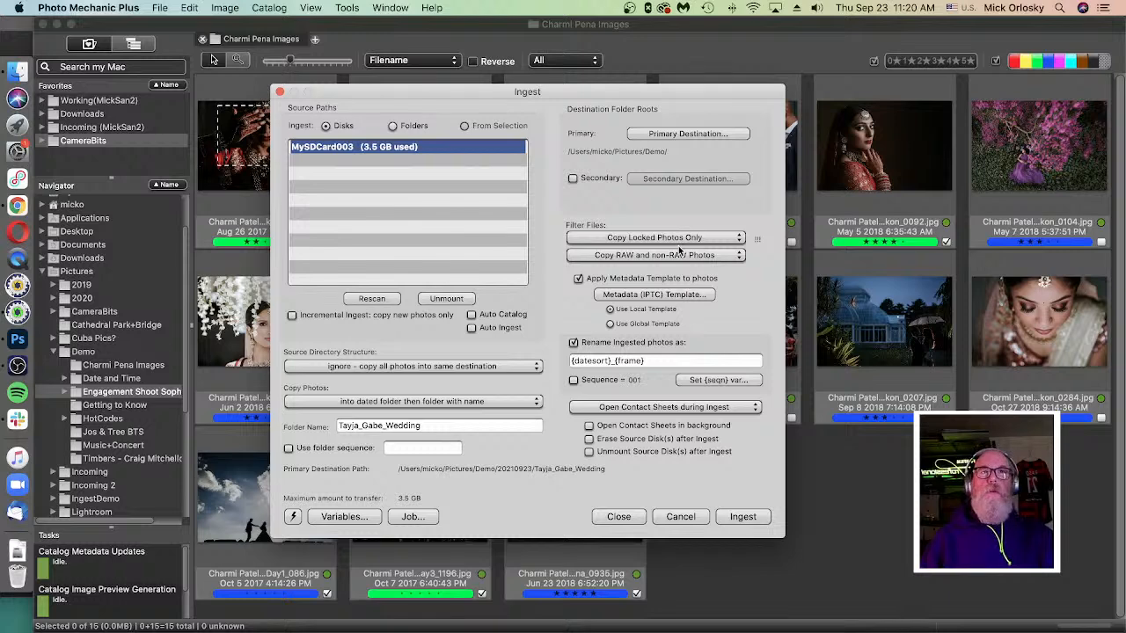
left_click(682, 240)
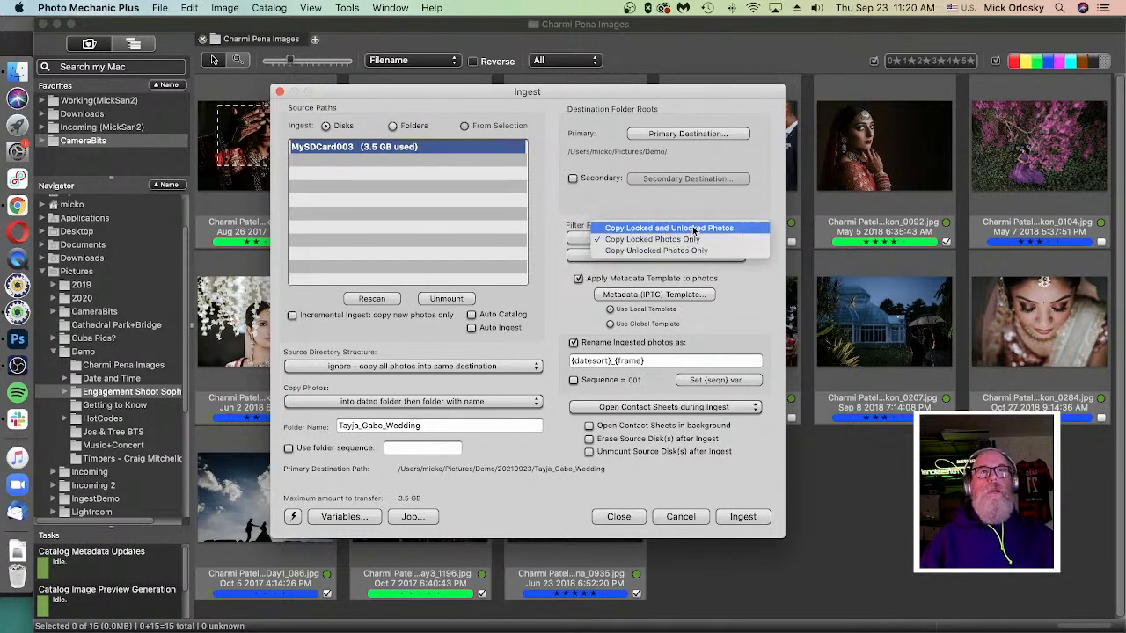
left_click(694, 230)
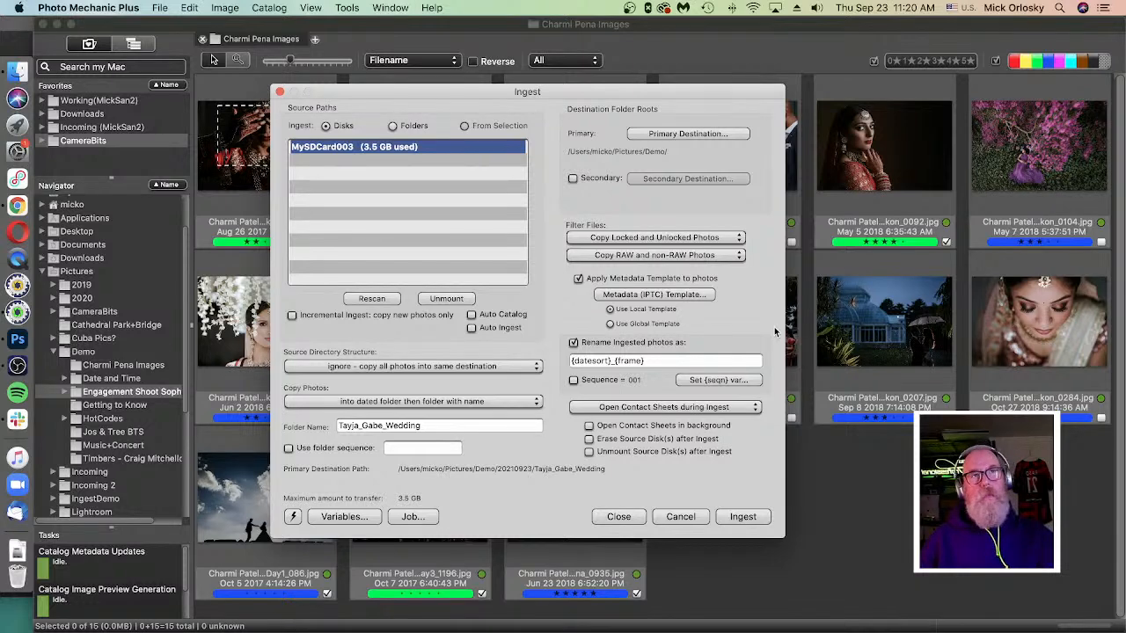
left_click(660, 258)
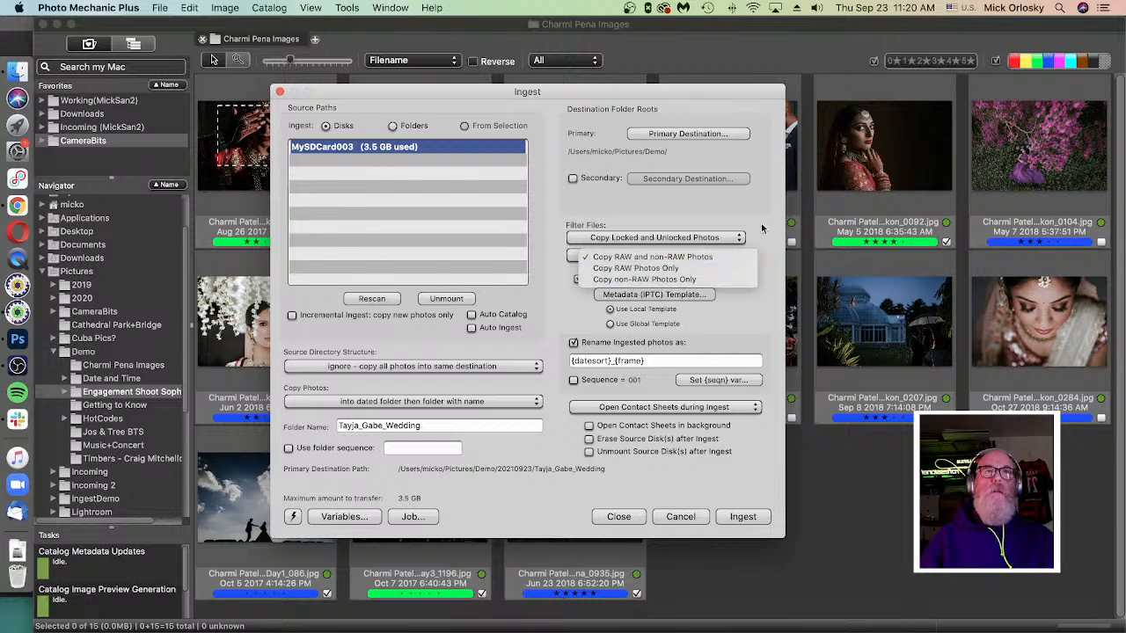
left_click(760, 226)
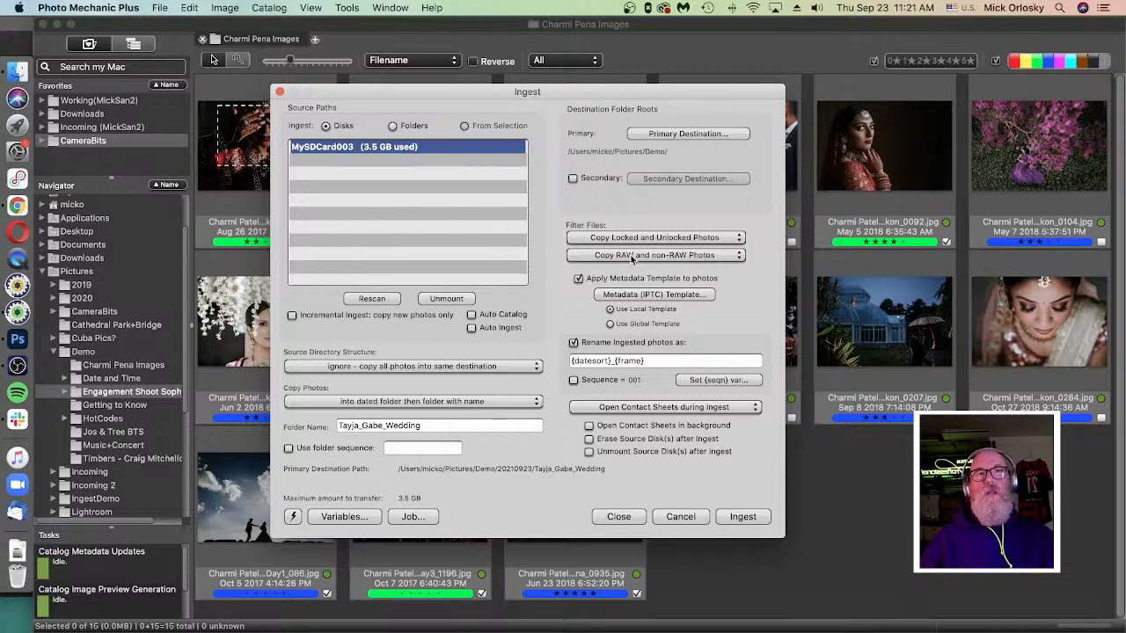
Step: Open the Metadata (IPTC) Template with the Oceanside Community Center wedding details and shift it left
left_click(670, 299)
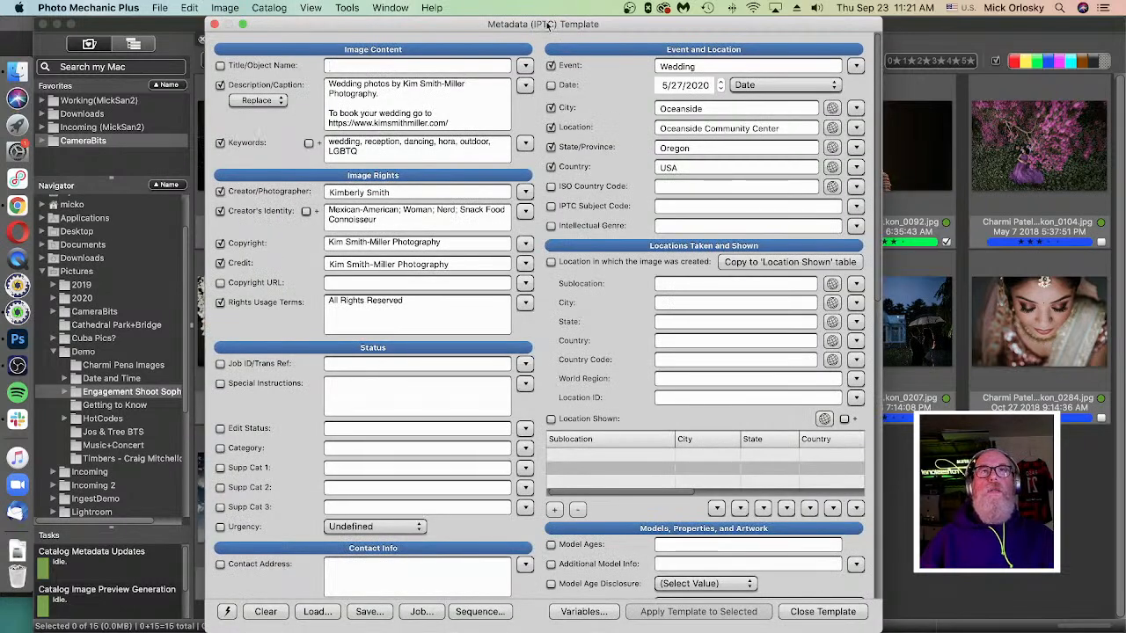
left_click_drag(547, 24, 542, 25)
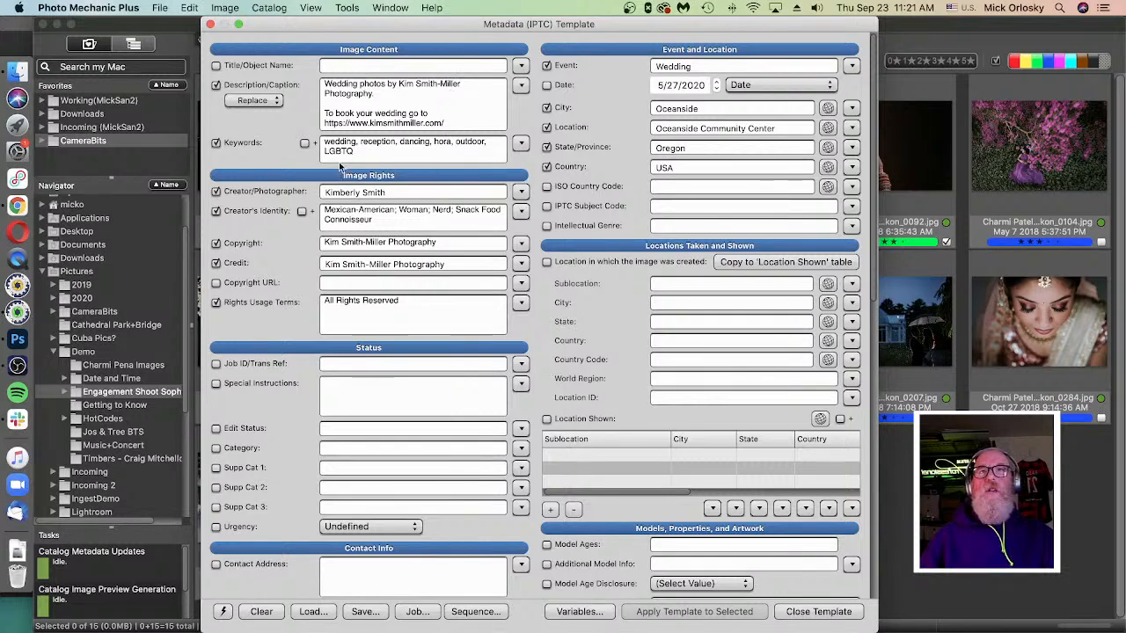
left_click_drag(435, 20, 427, 21)
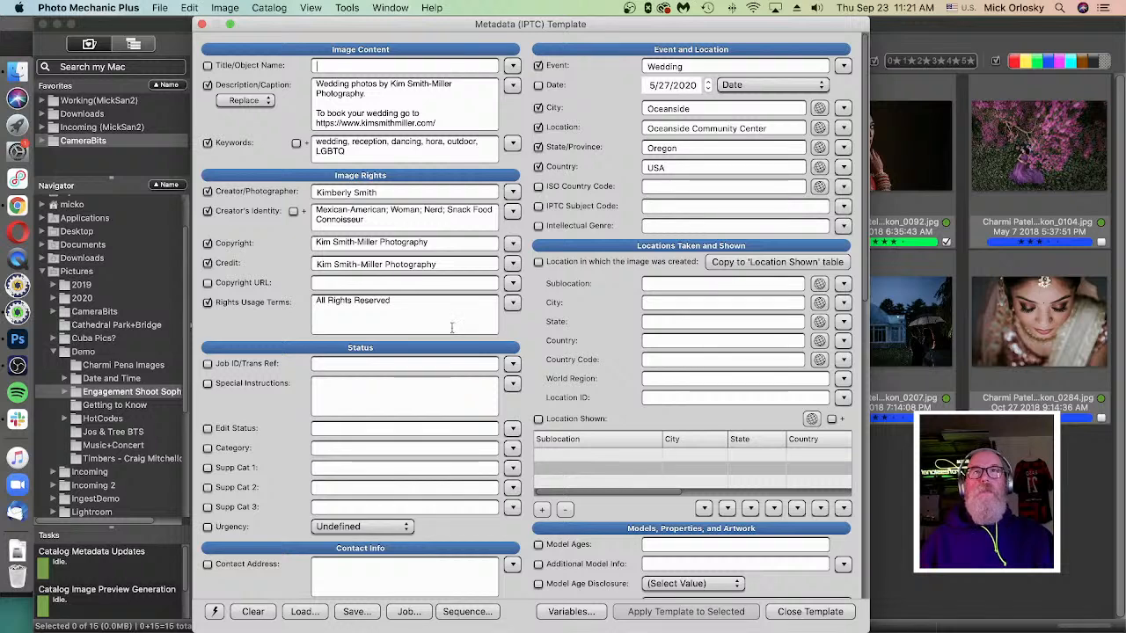
Step: Load the copyright snapshot, then the photographer's saved template, and close the metadata template
left_click(215, 613)
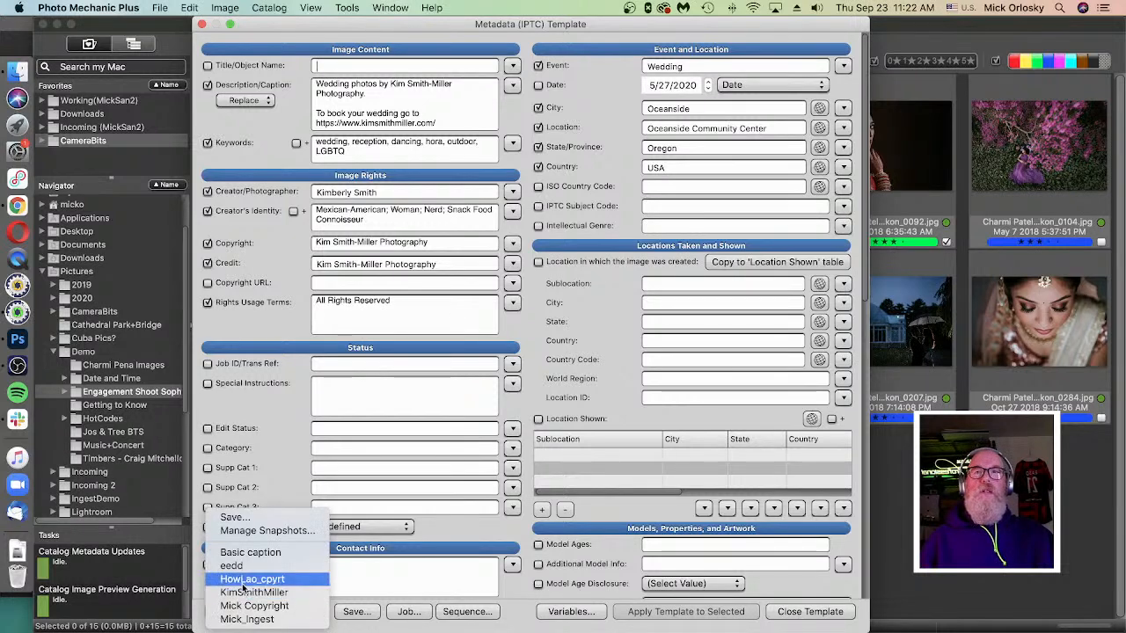
left_click(264, 609)
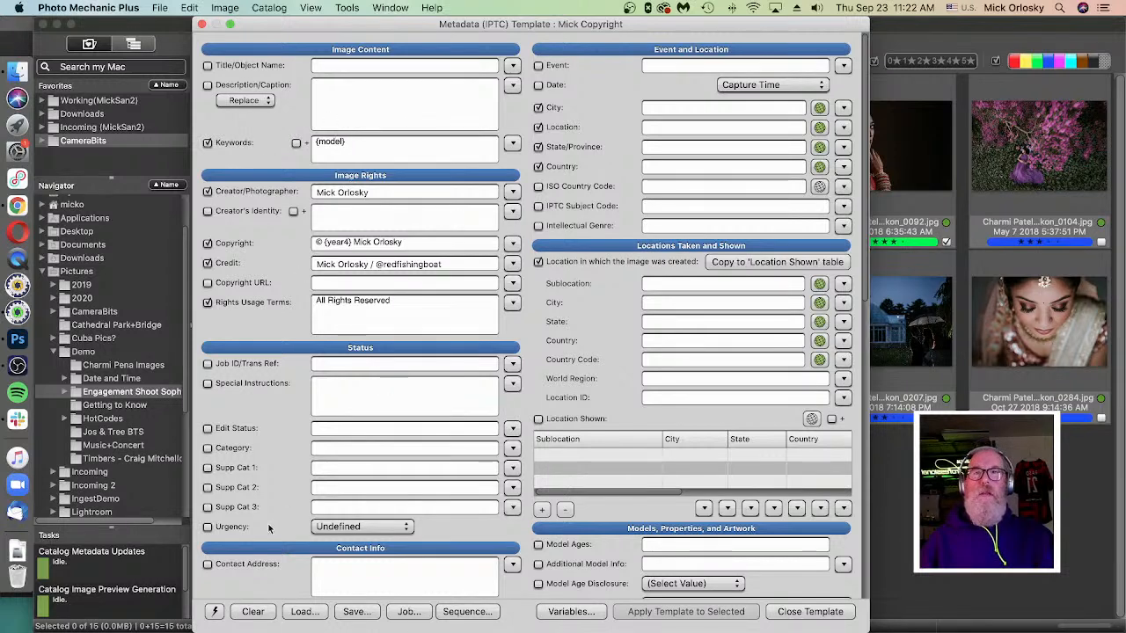
left_click(212, 615)
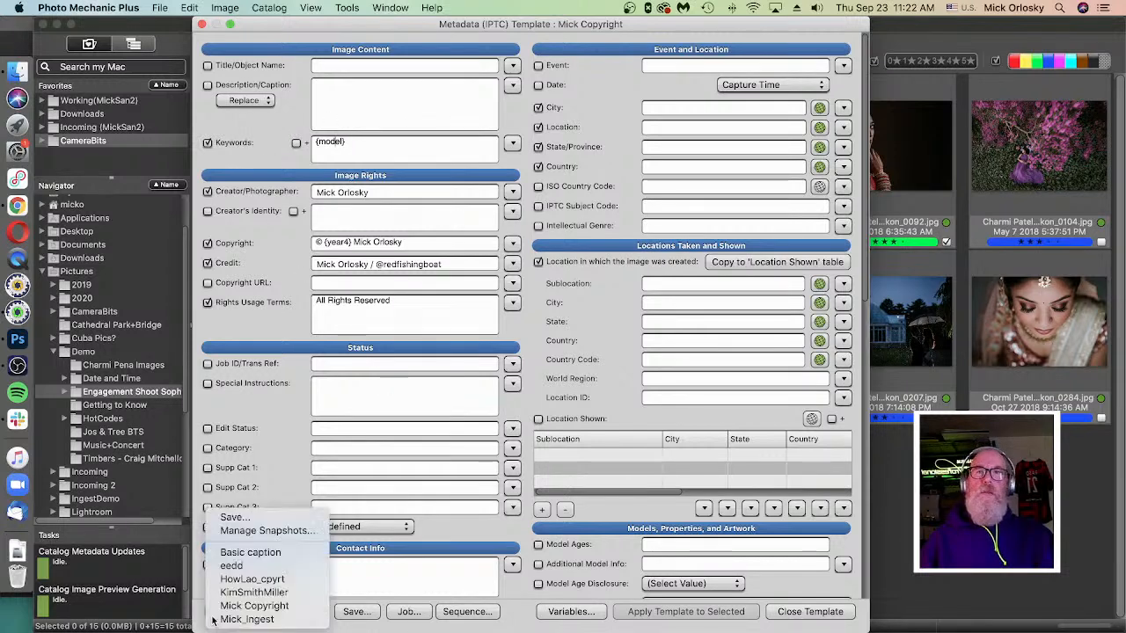
left_click(283, 593)
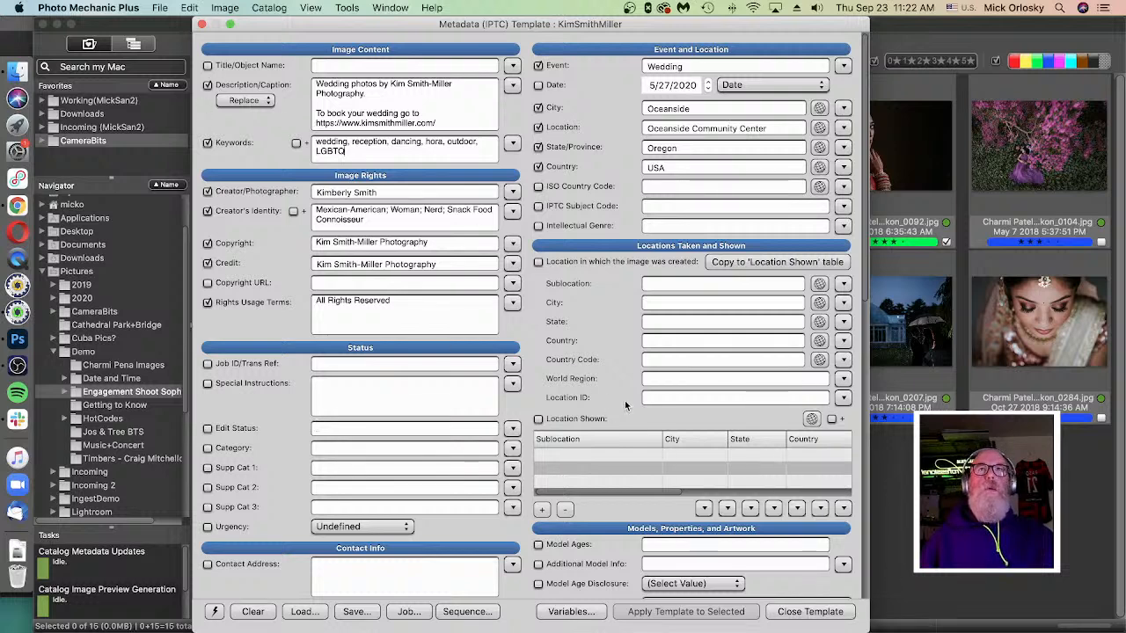
left_click(810, 612)
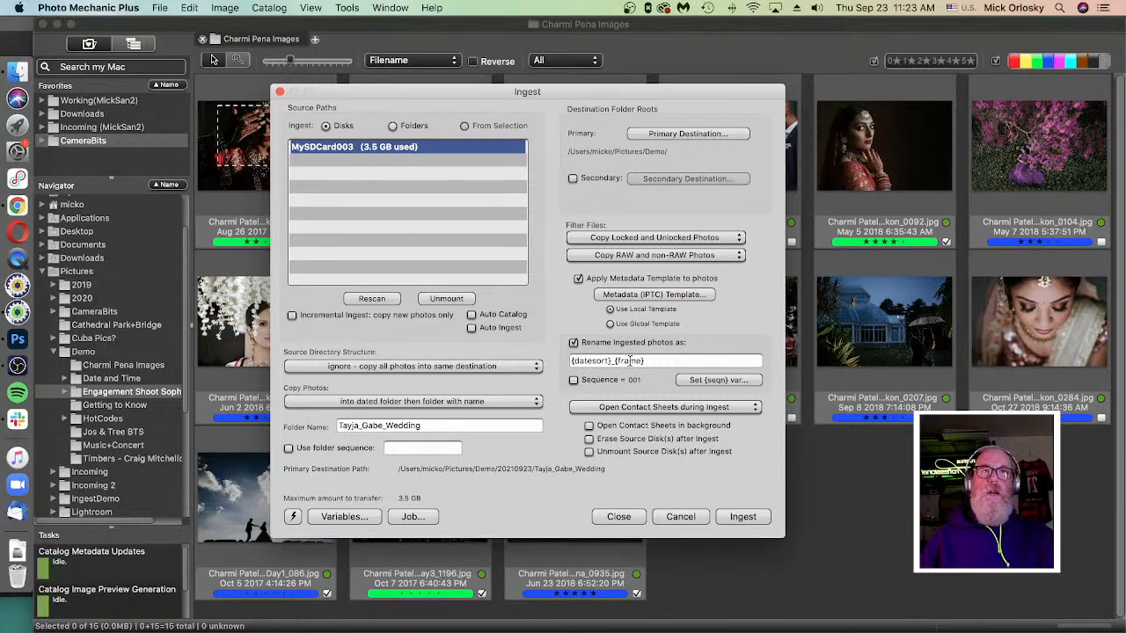
left_click(679, 360)
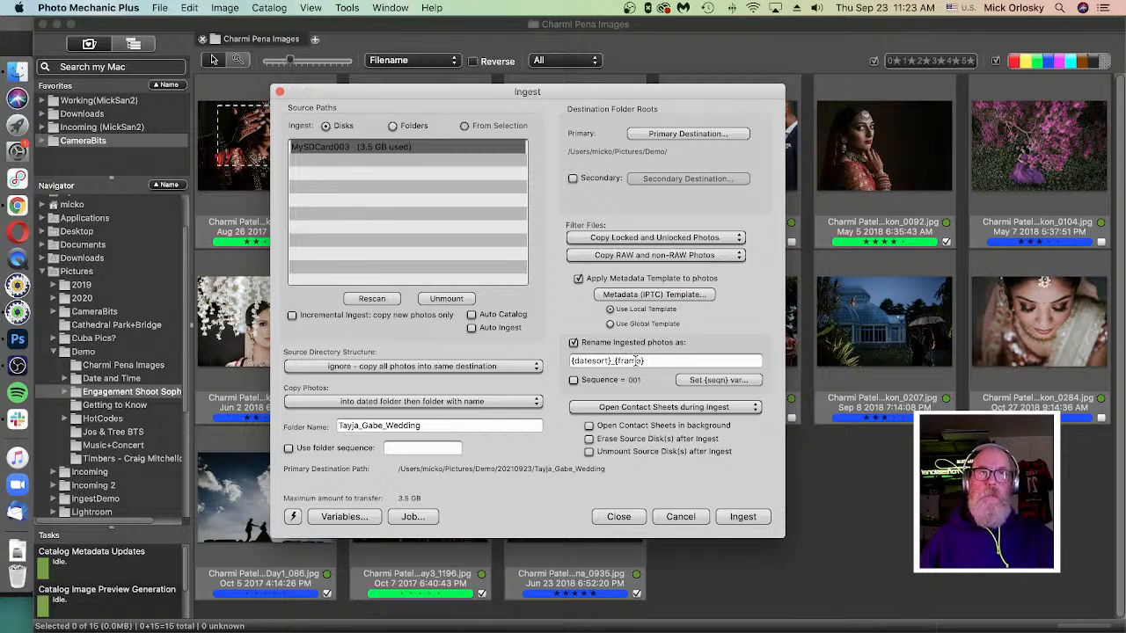
left_click(573, 343)
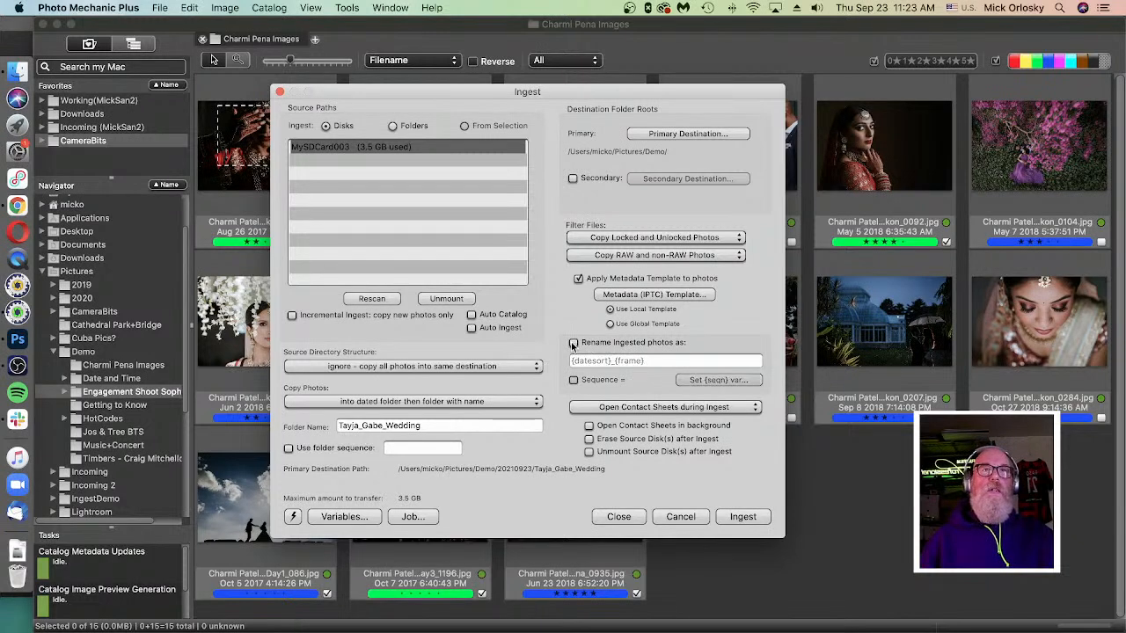
left_click(573, 343)
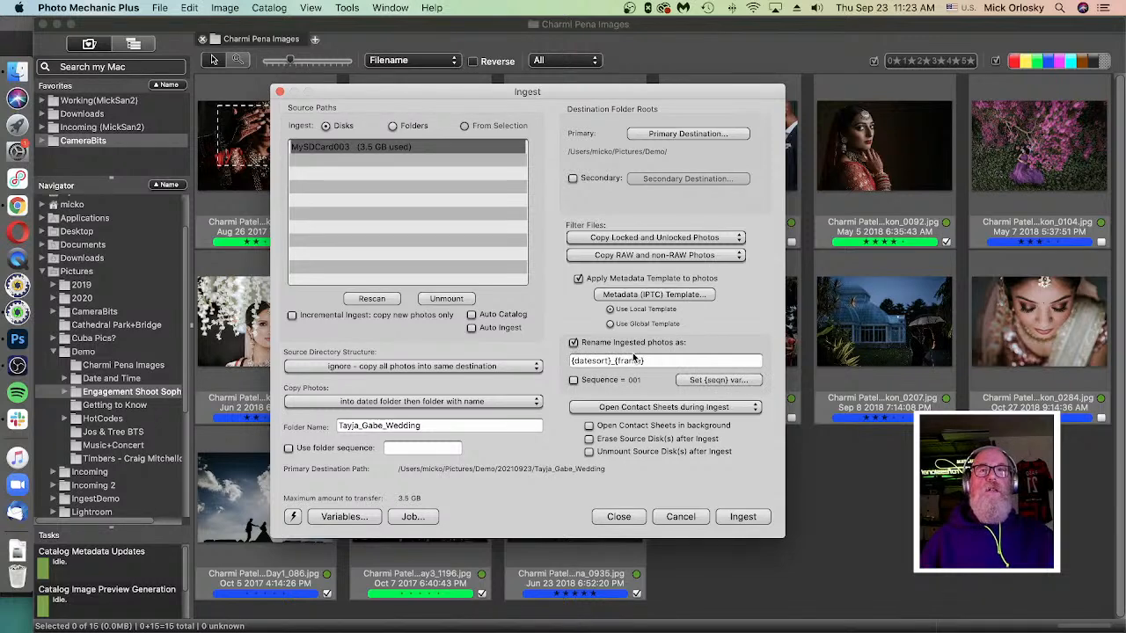
Step: Browse the naming variables, checking what todaymonth, datesortdash and datesort produce
left_click(353, 520)
scroll(607, 447, "down", 3)
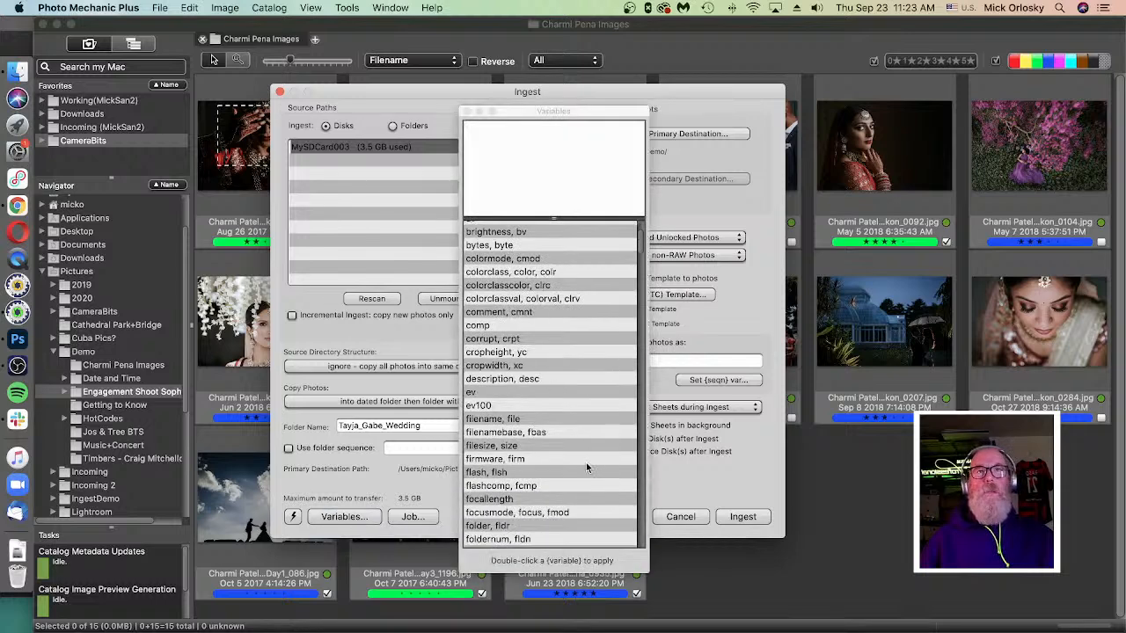
scroll(586, 463, "down", 20)
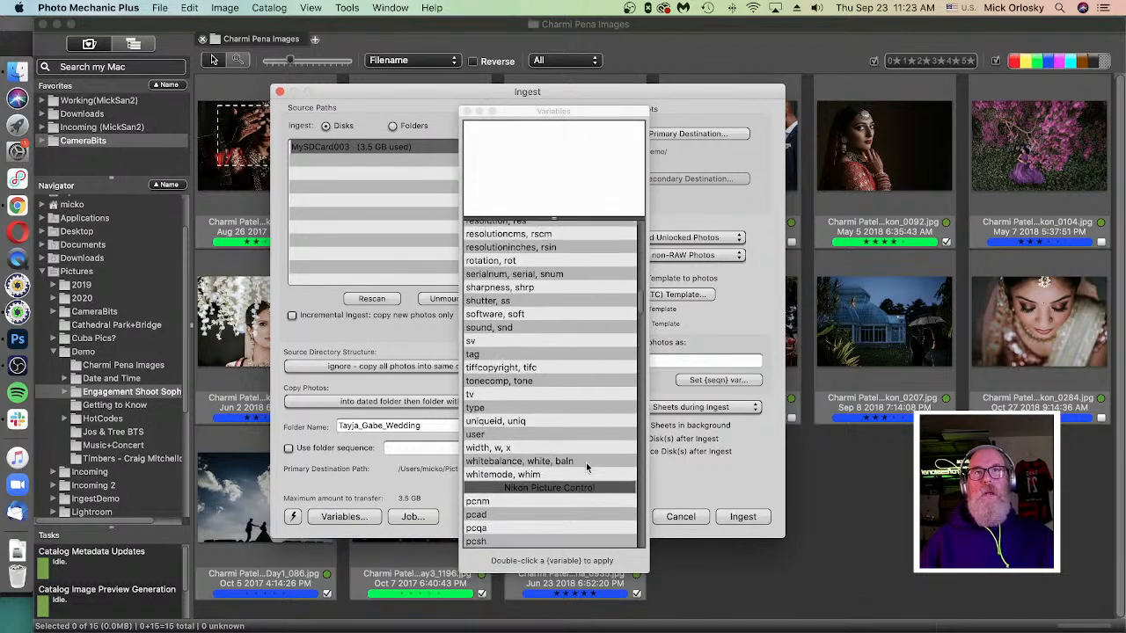
scroll(586, 462, "down", 20)
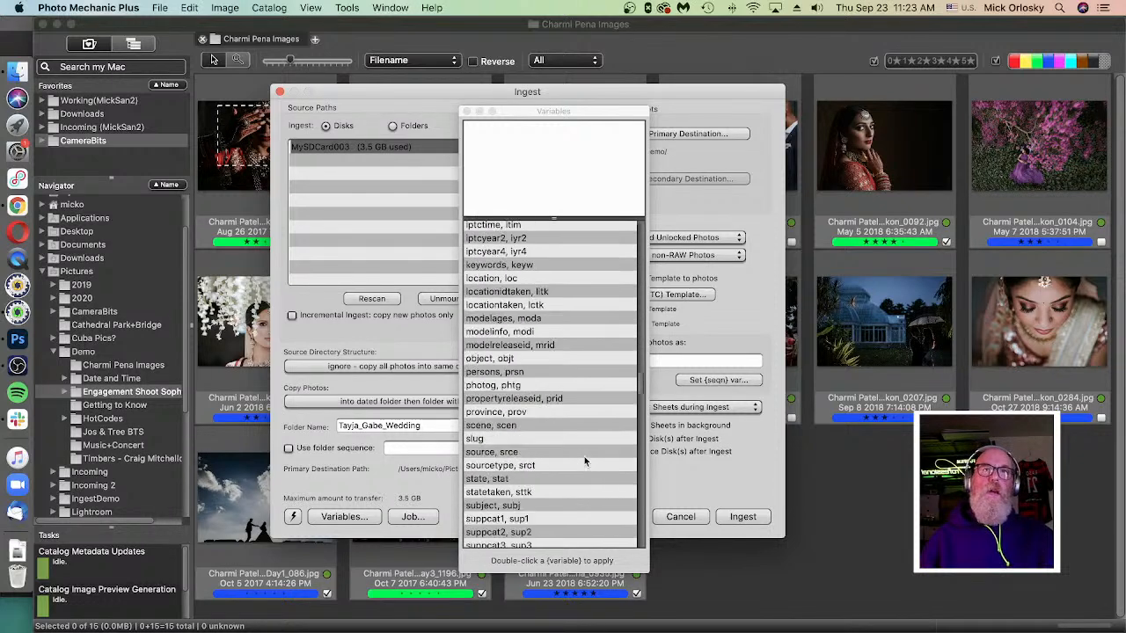
scroll(584, 461, "down", 15)
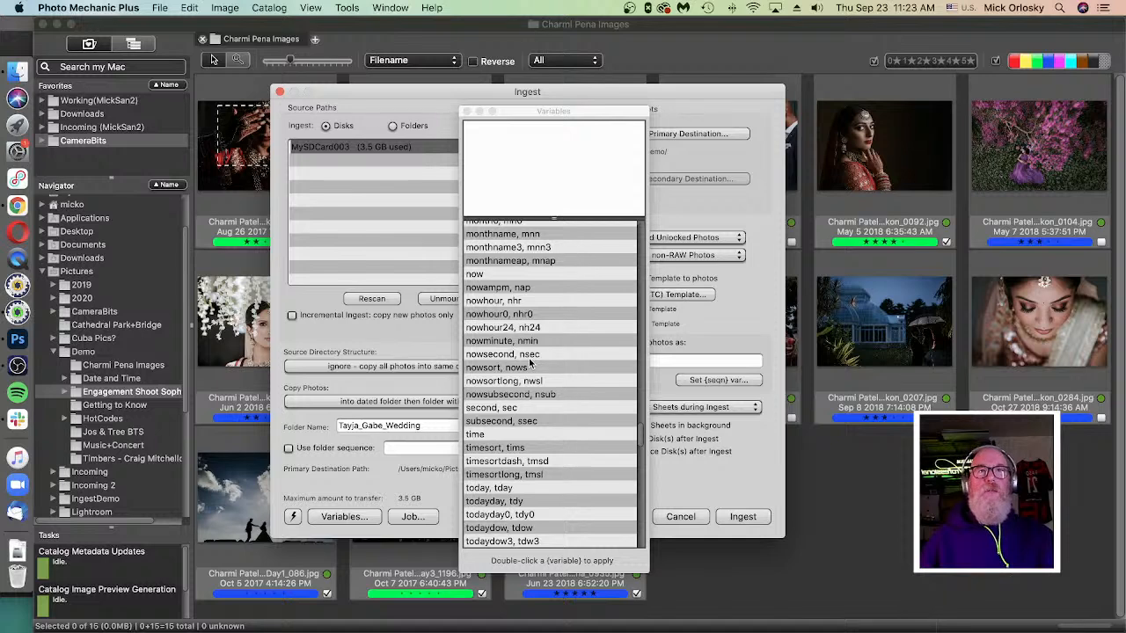
scroll(531, 421, "down", 2)
scroll(555, 417, "up", 3)
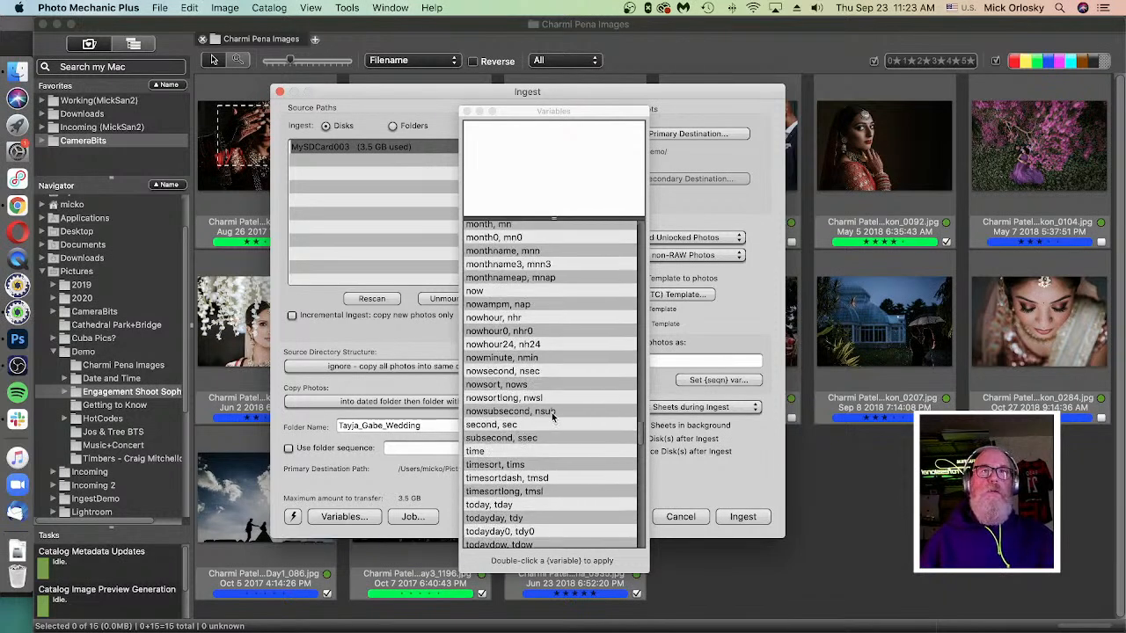
scroll(556, 439, "down", 4)
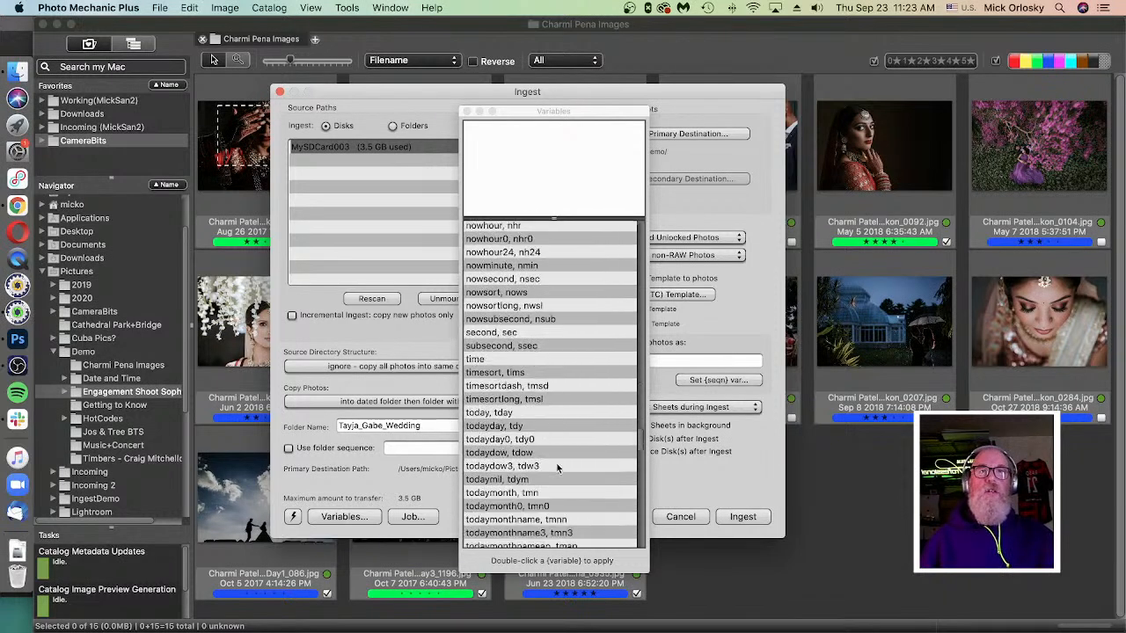
scroll(558, 465, "down", 4)
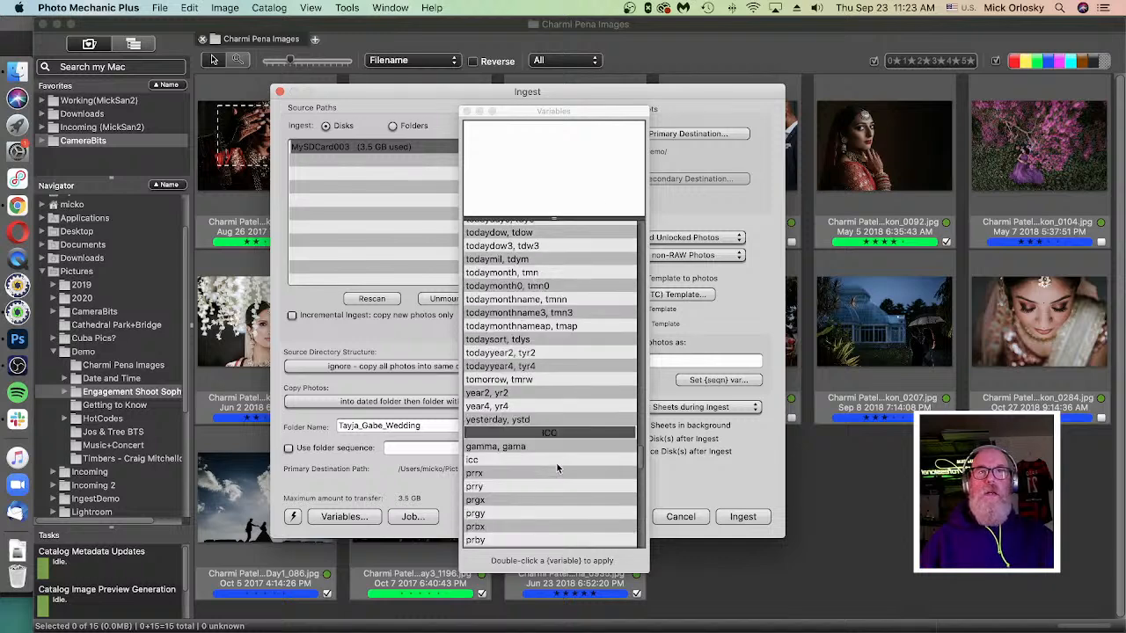
scroll(496, 302, "up", 1)
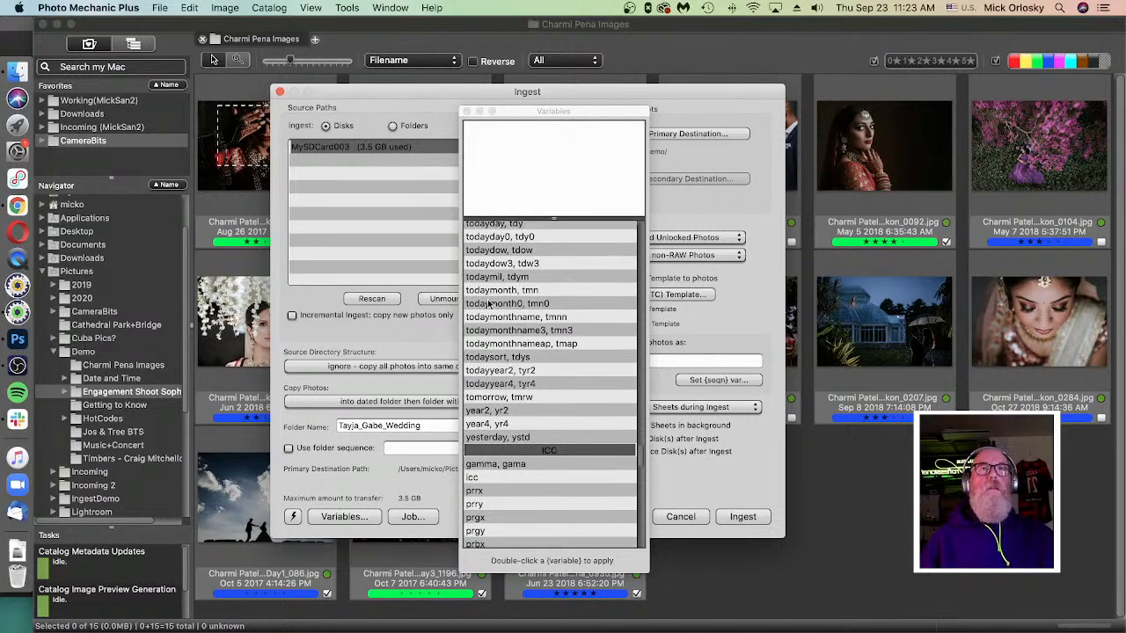
left_click(494, 294)
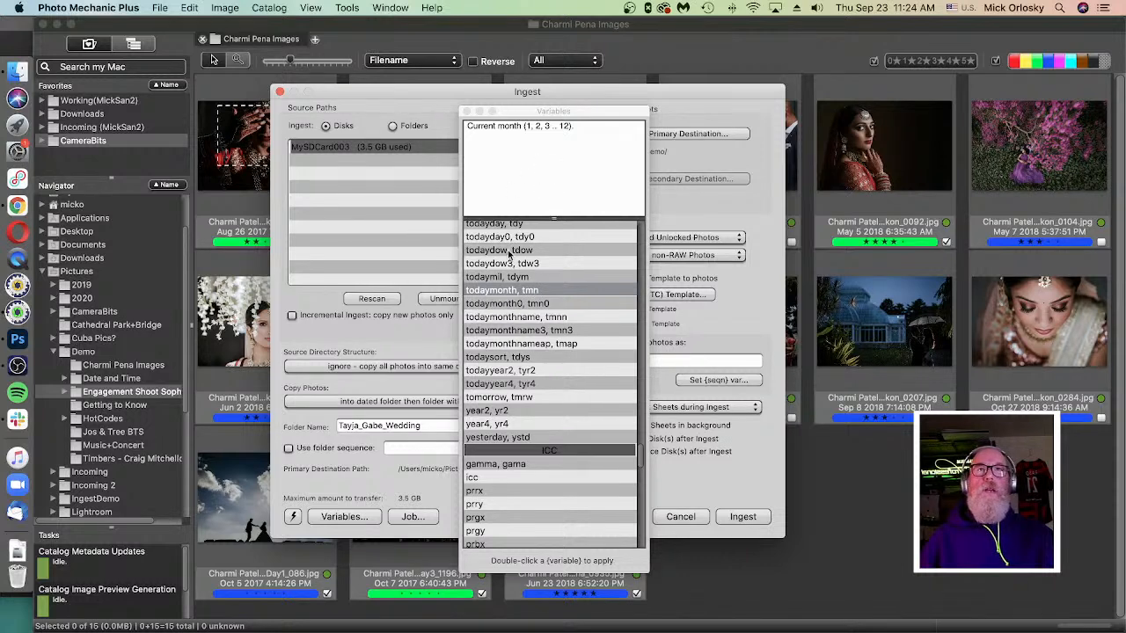
scroll(508, 303, "up", 1)
scroll(507, 303, "up", 5)
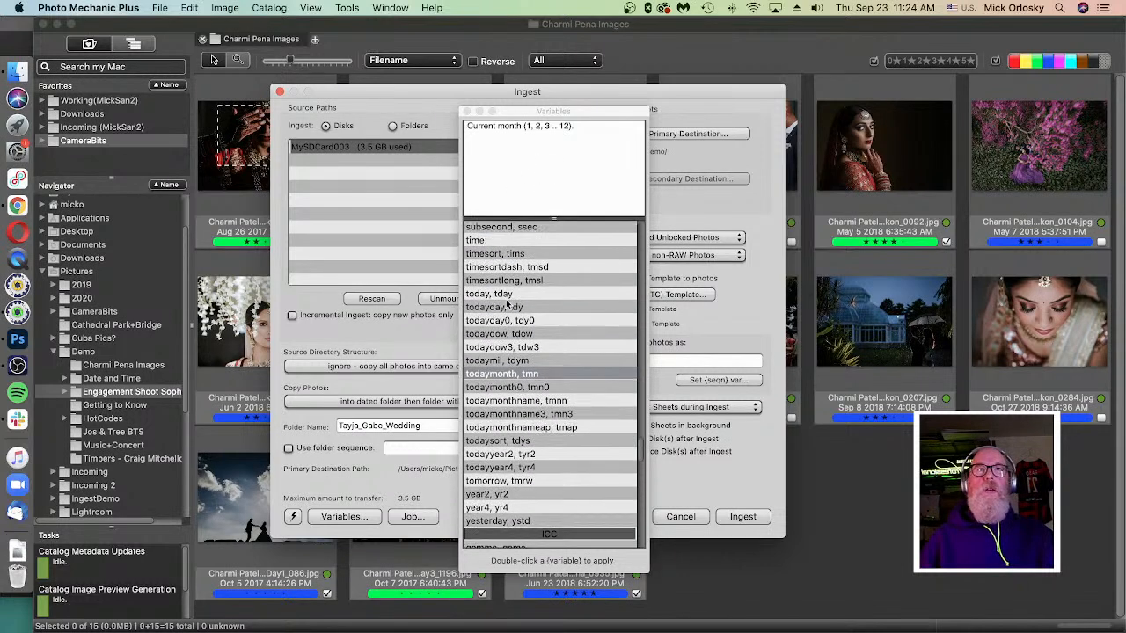
scroll(482, 257, "up", 2)
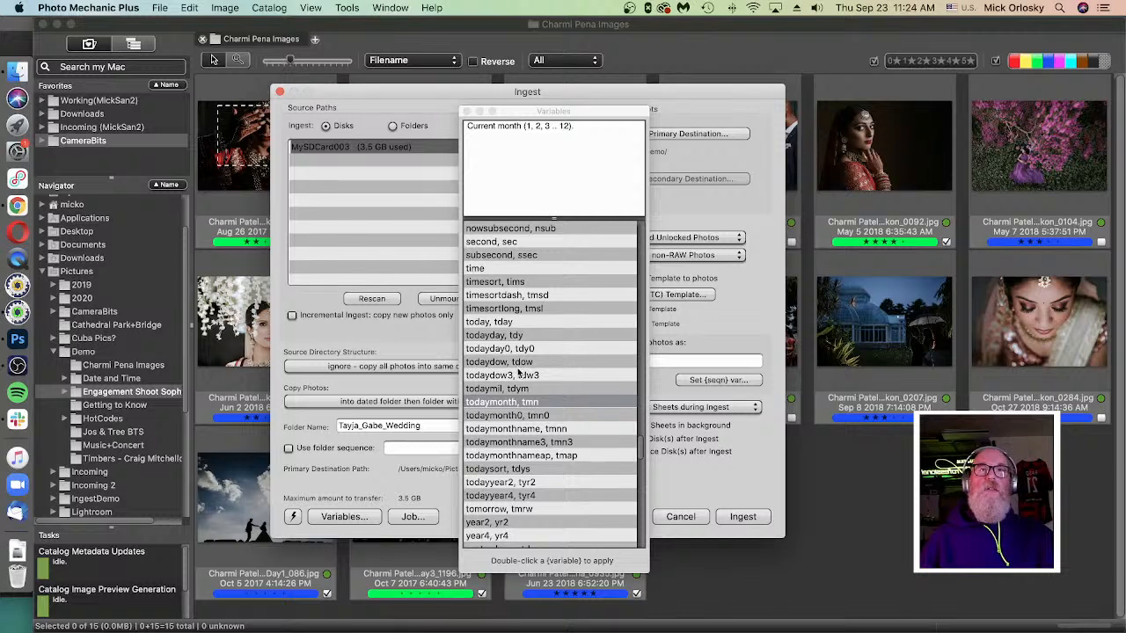
scroll(504, 413, "up", 15)
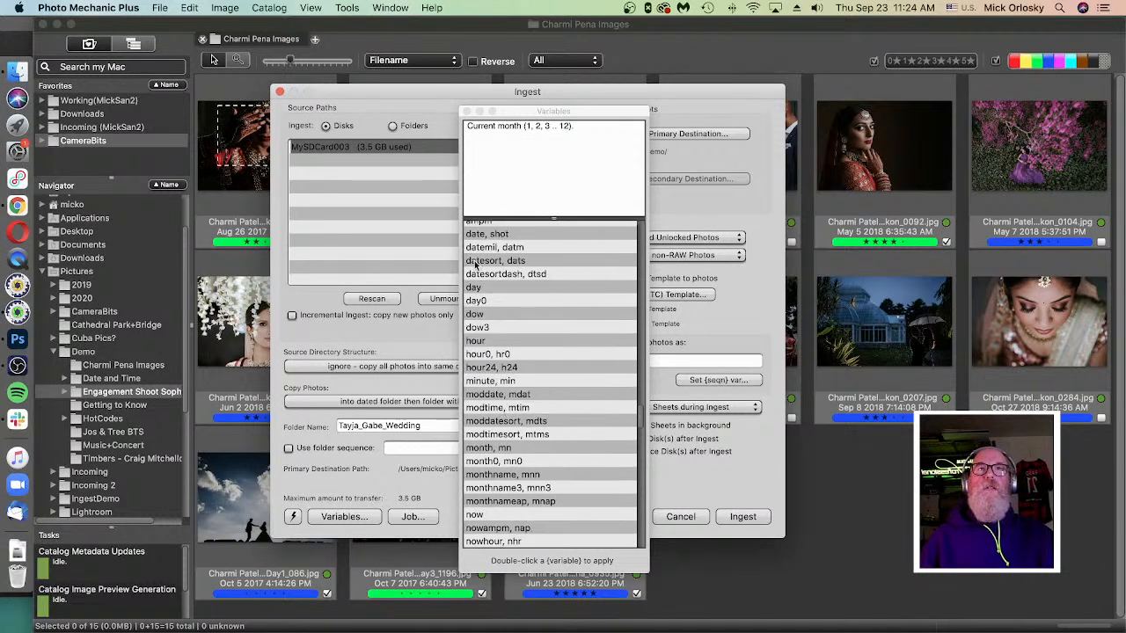
left_click(493, 275)
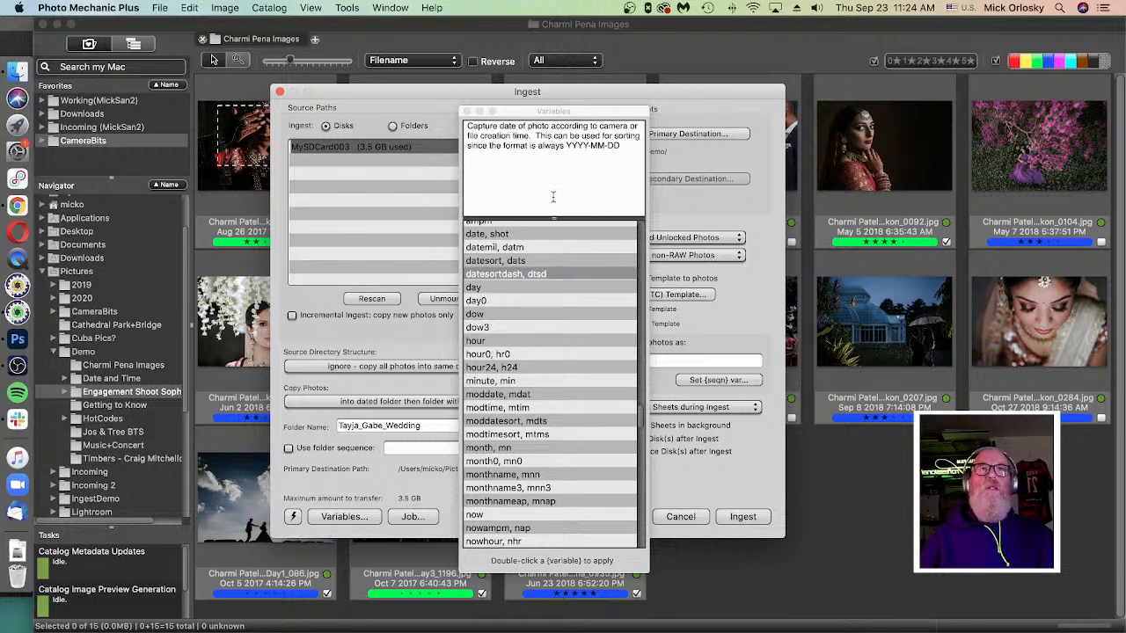
left_click(481, 262)
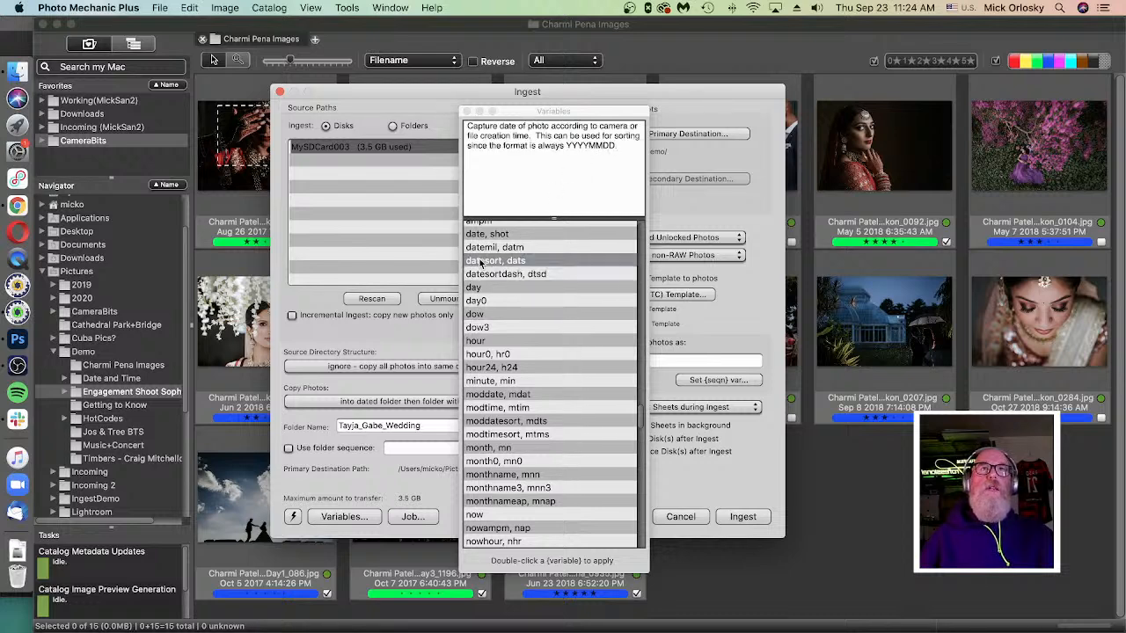
scroll(489, 275, "up", 1)
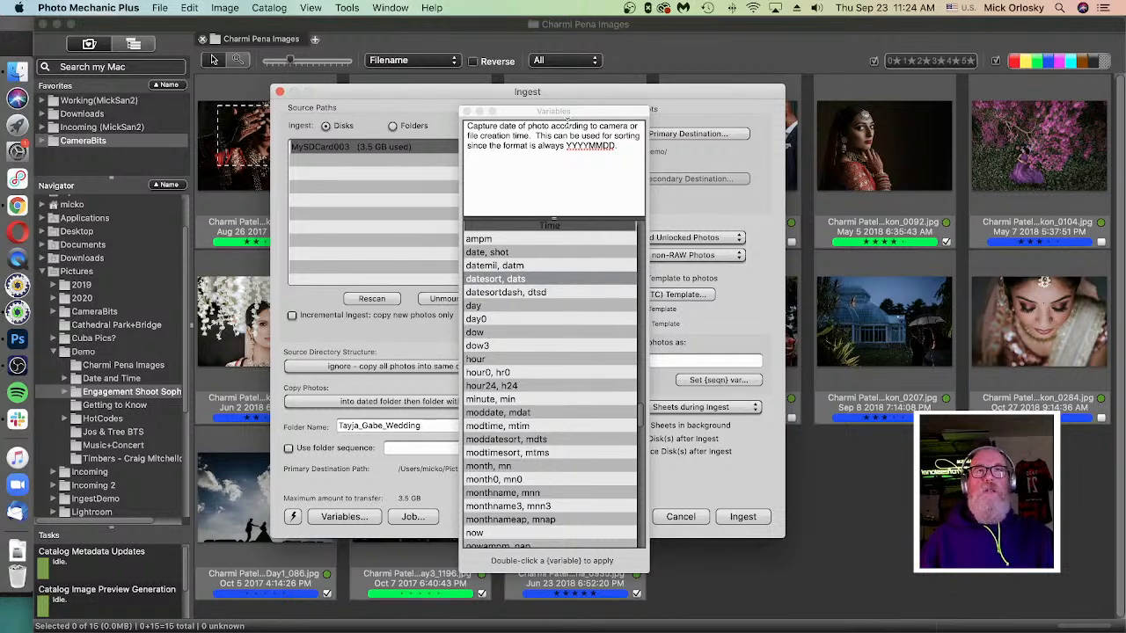
Step: Close the Variables reference and select the {datesort}_{frame} rename pattern
left_click_drag(556, 113, 550, 107)
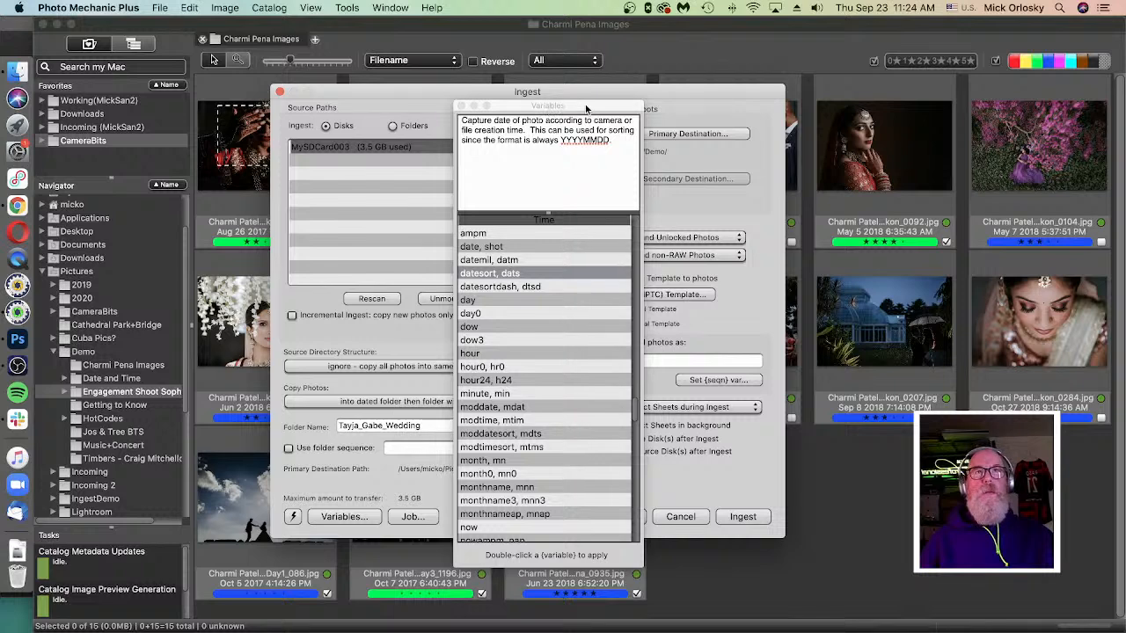
left_click_drag(585, 107, 583, 110)
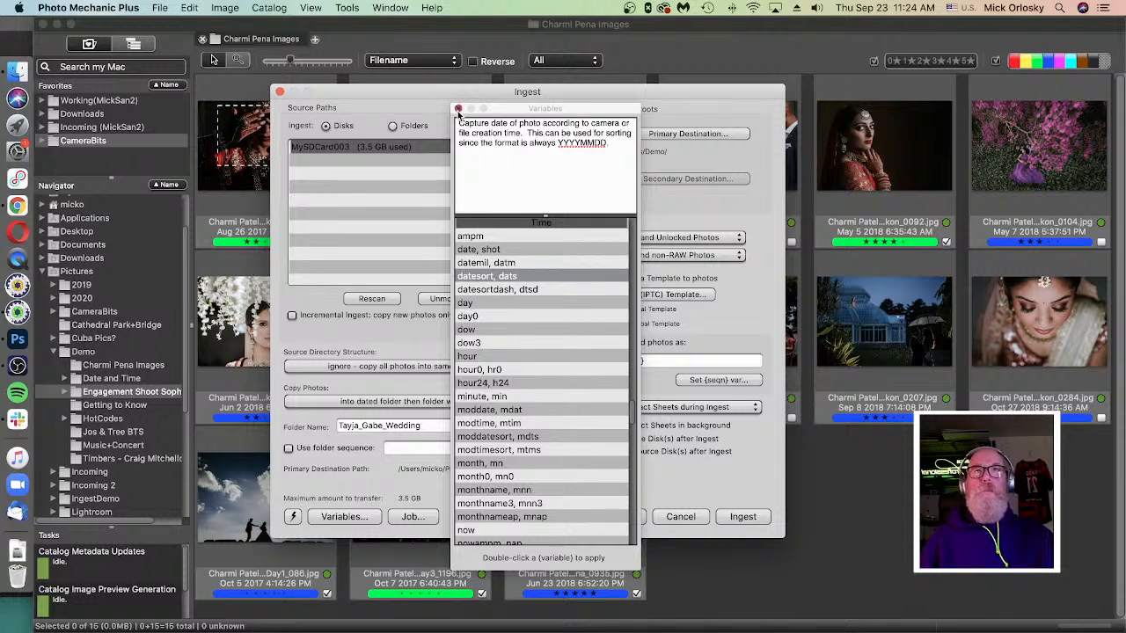
left_click(458, 110)
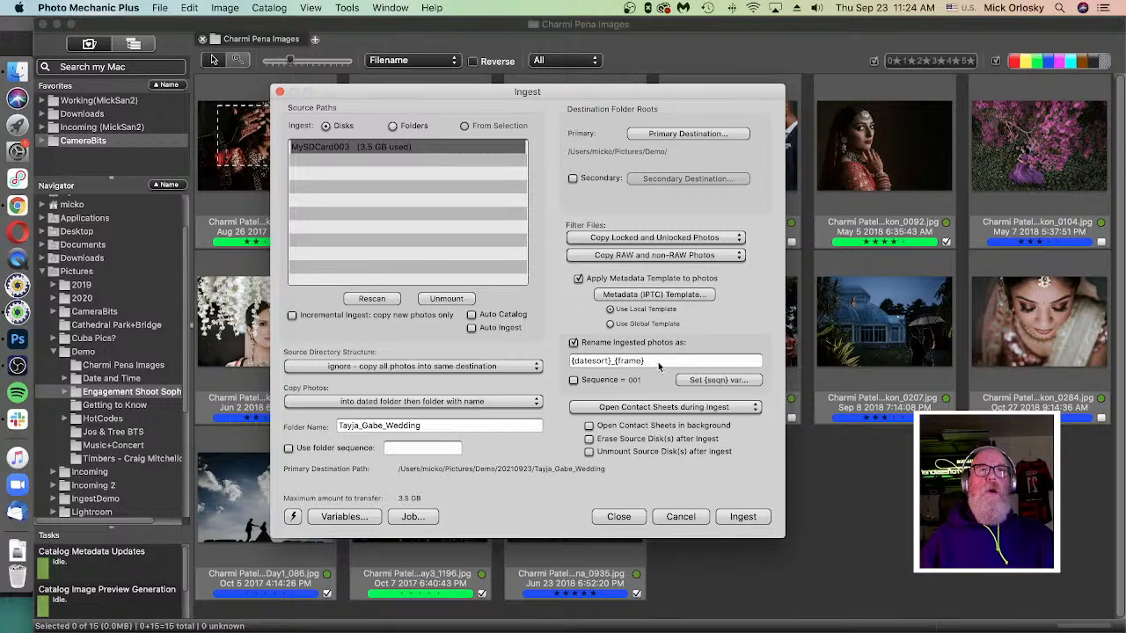
triple_click(586, 361)
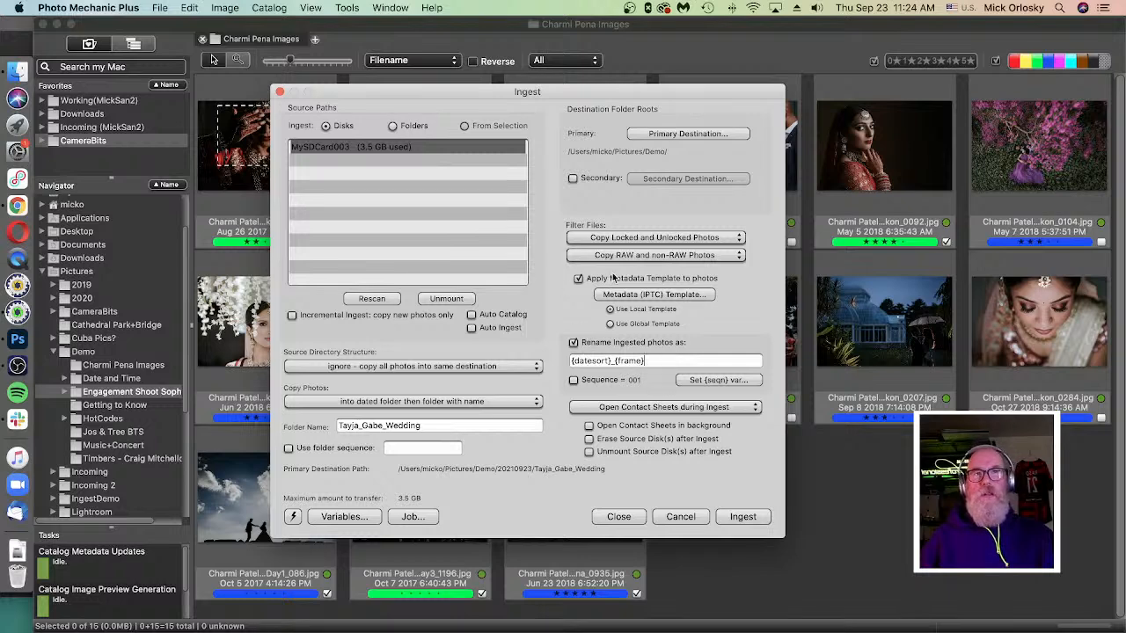
Step: Keep the card mounted, start the ingest into the wedding folder, and enlarge the Tasks area for progress
left_click(657, 452)
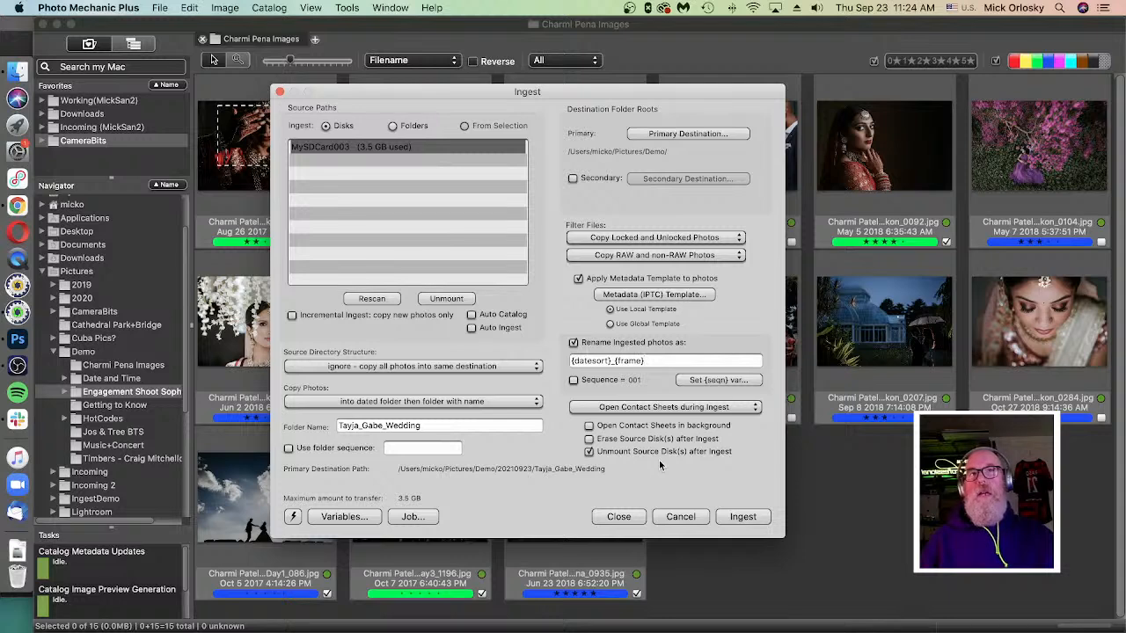
left_click(620, 453)
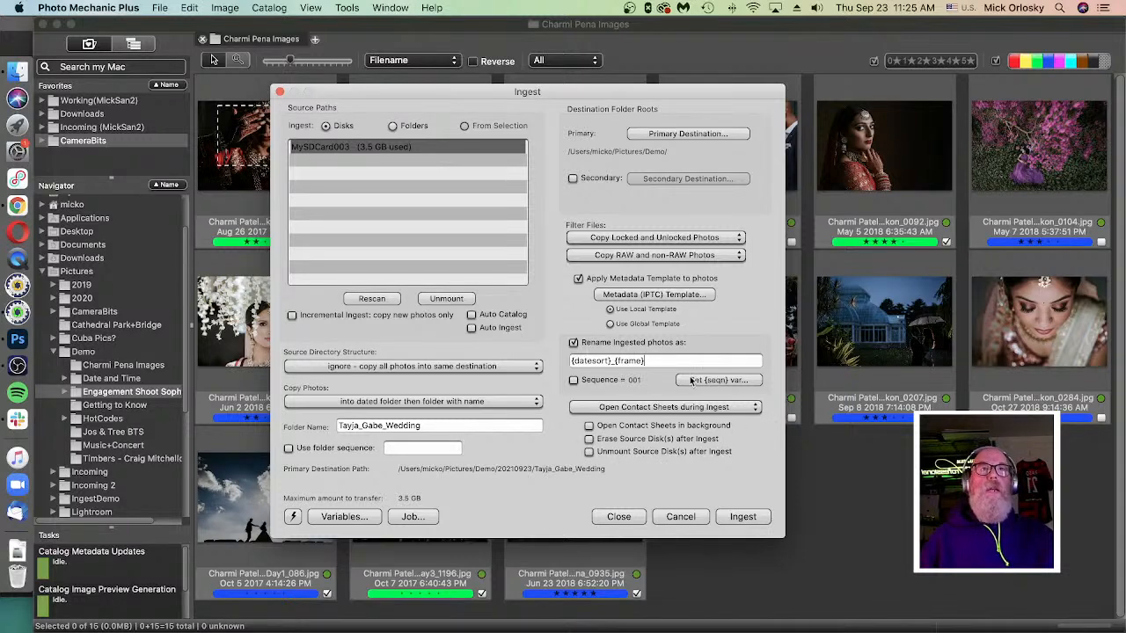
left_click(749, 518)
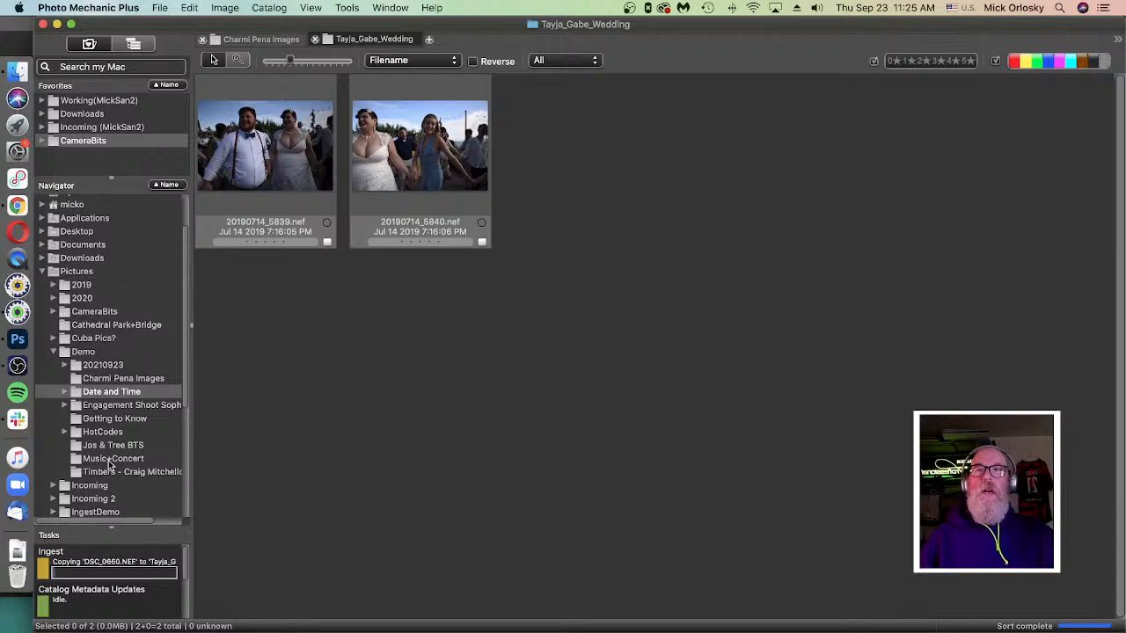
left_click_drag(110, 527, 106, 498)
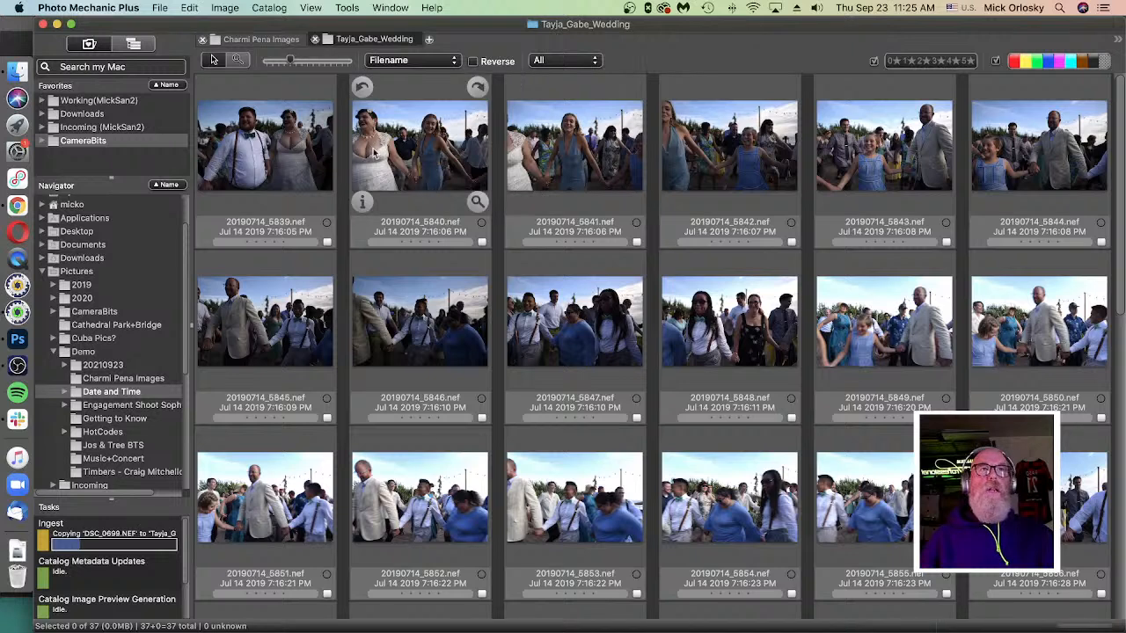
Step: Preview 20190714_5839 full size with Show lost shadow detail turned on
double_click(269, 144)
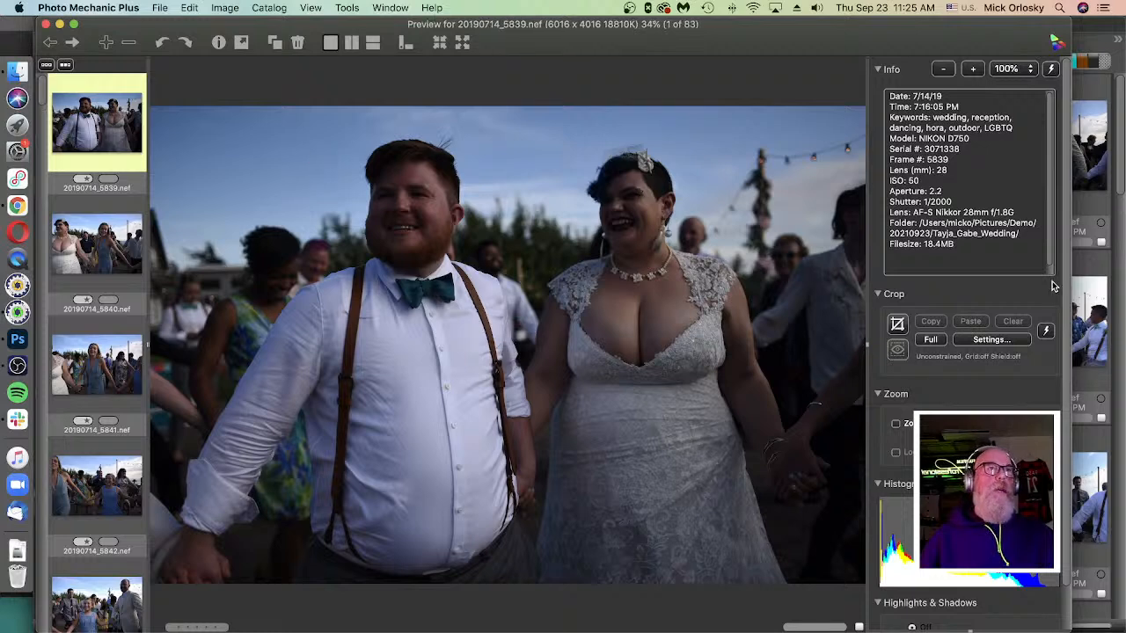
scroll(1066, 324, "down", 1)
scroll(1066, 324, "down", 2)
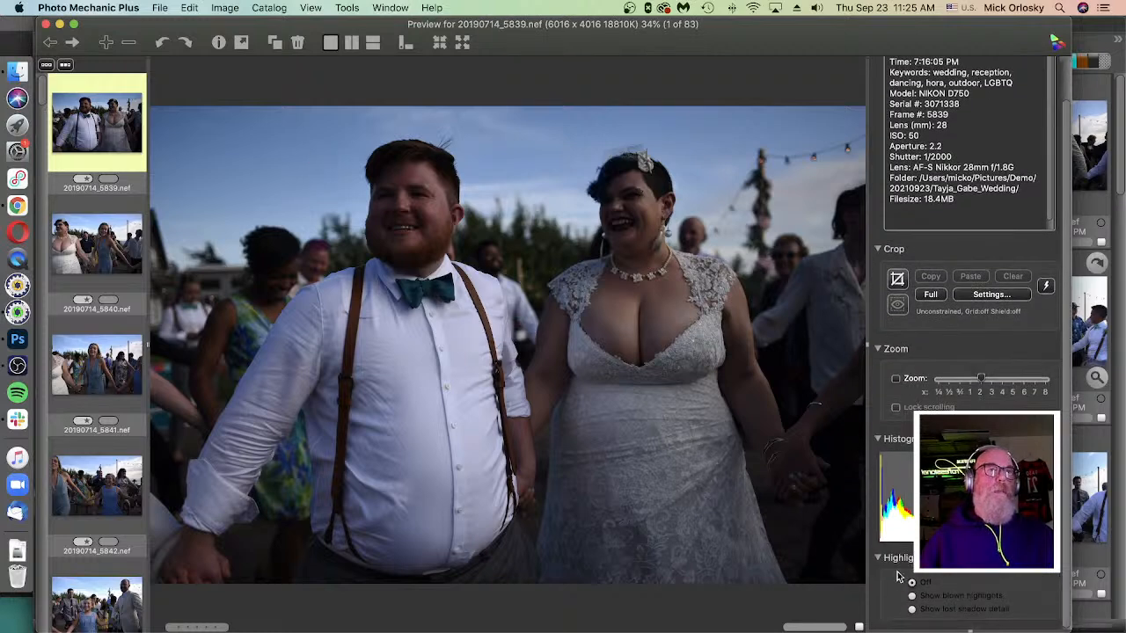
left_click(912, 609)
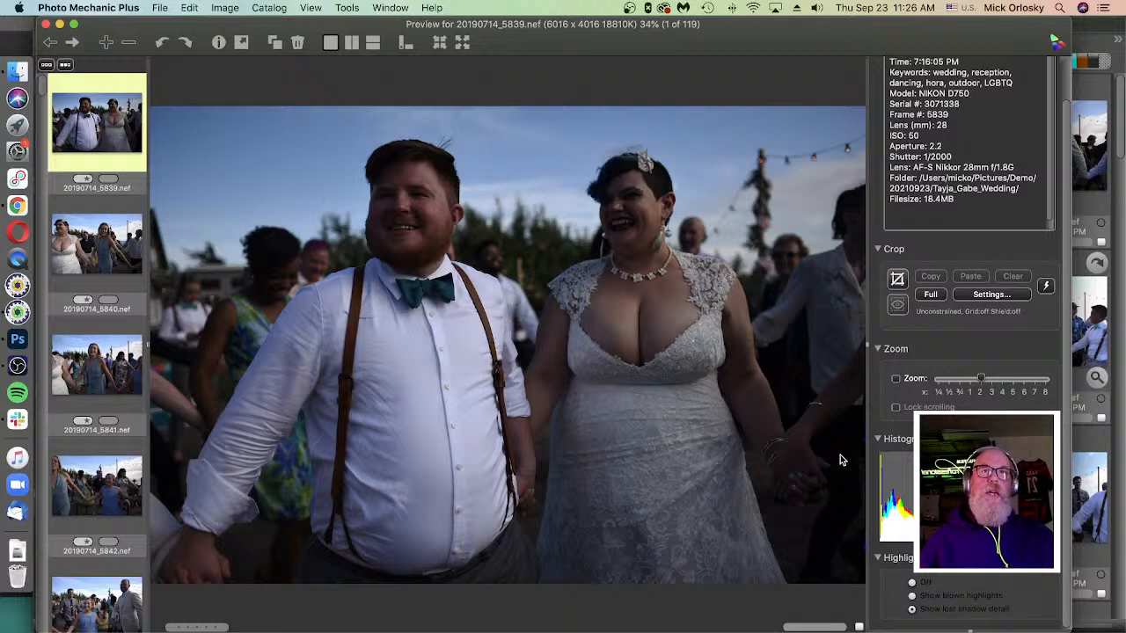
Step: Step forward through photos 5840 to 5871, then back one to 20190714_5870.nef
key("Right")
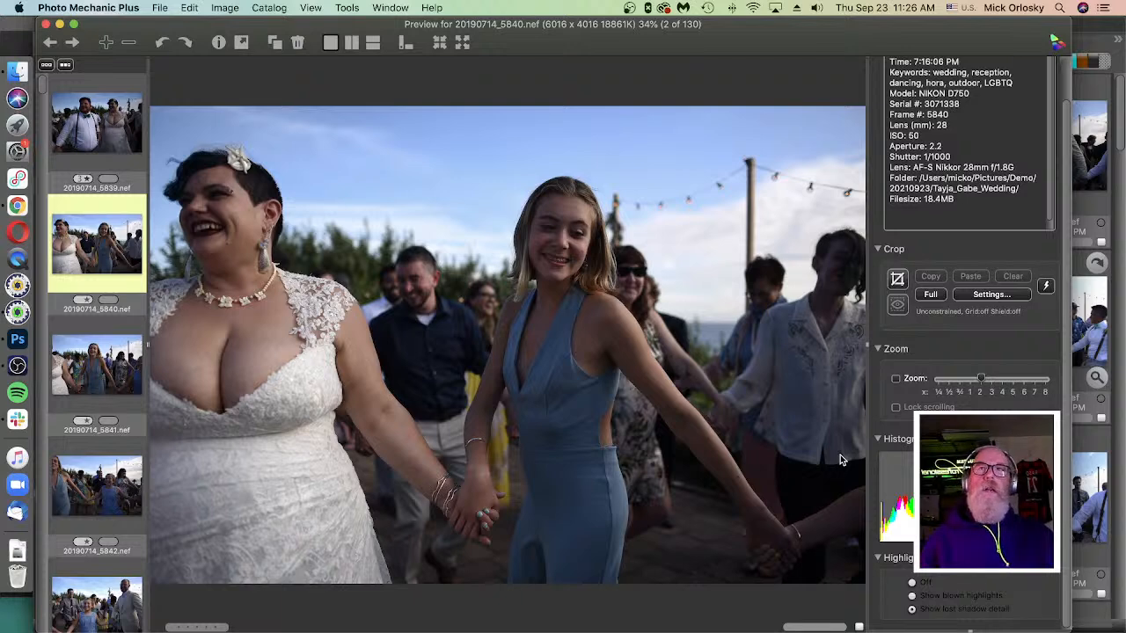
key("Right")
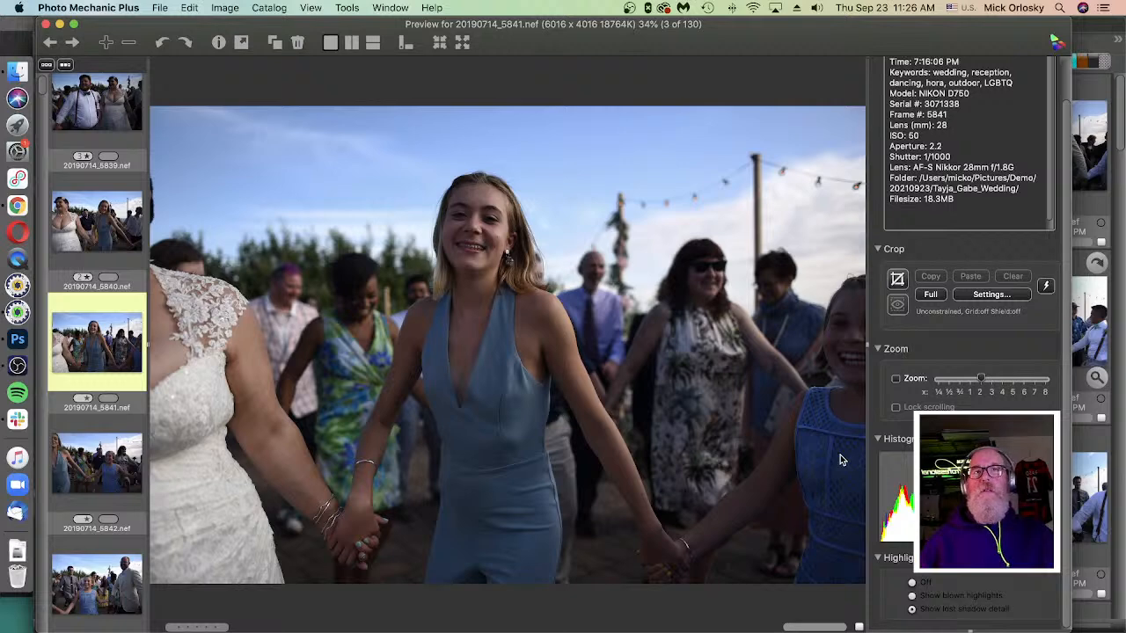
key("Right")
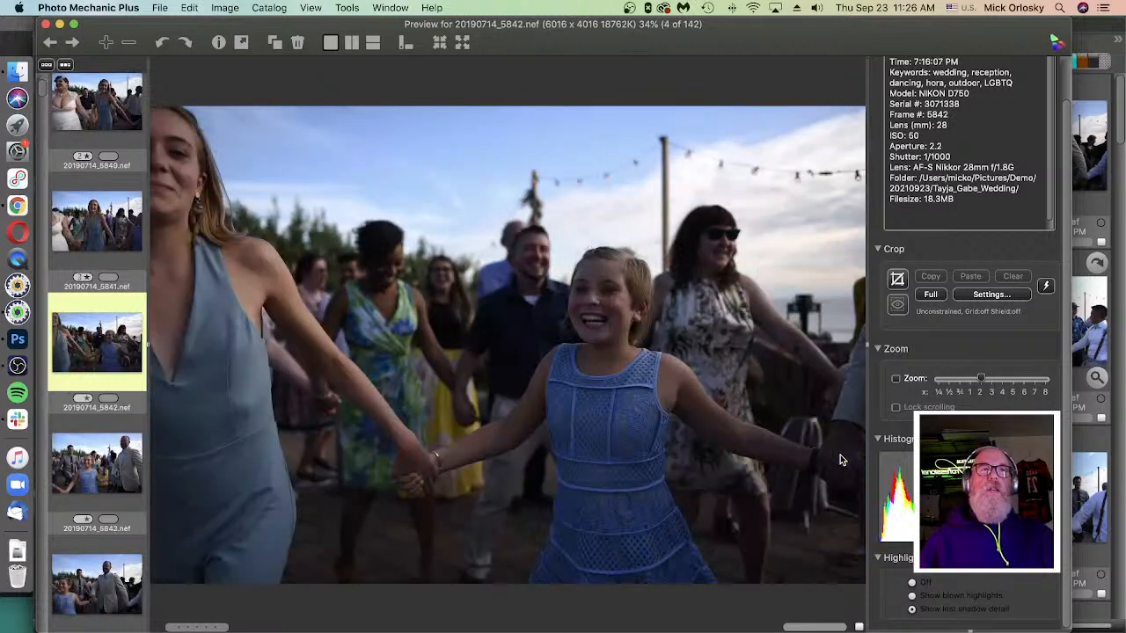
key("Right")
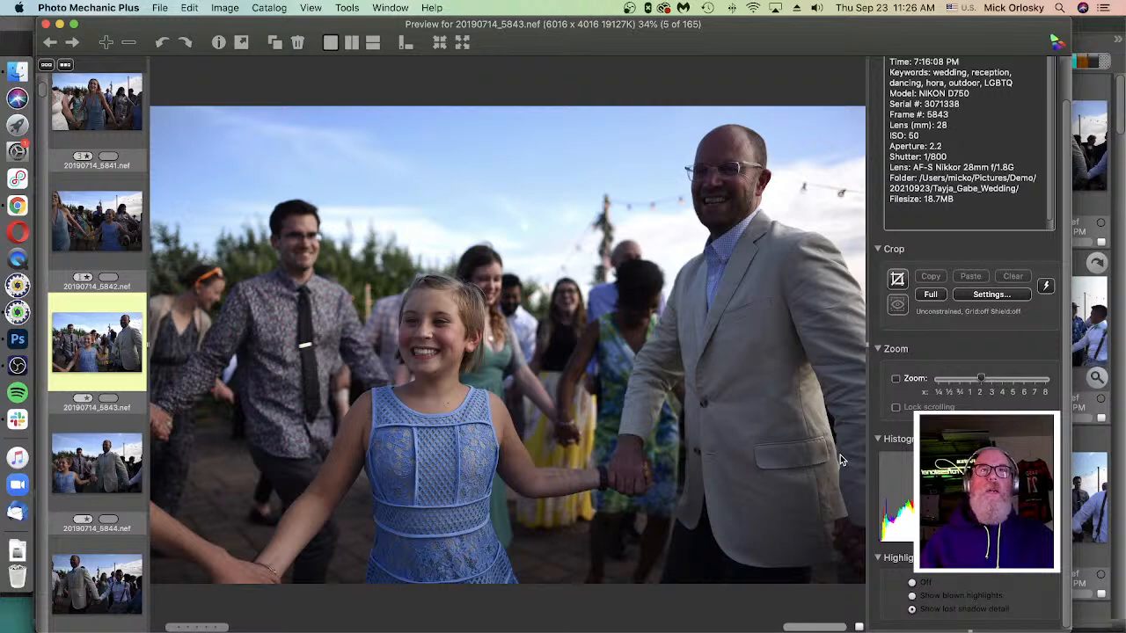
key("Right")
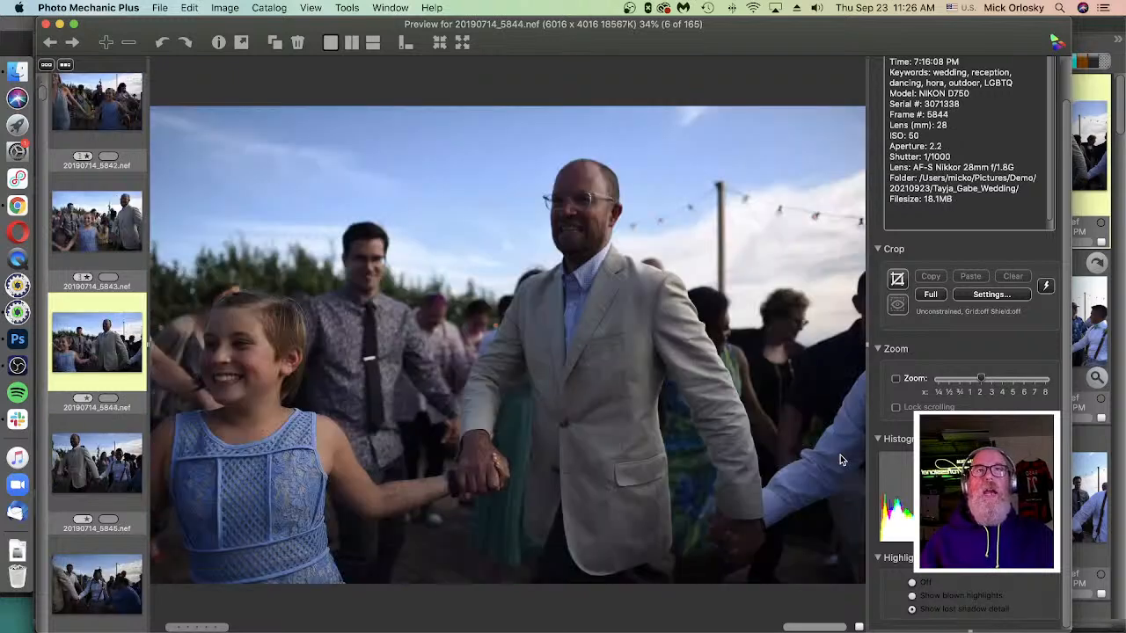
key("Right")
key("Right")
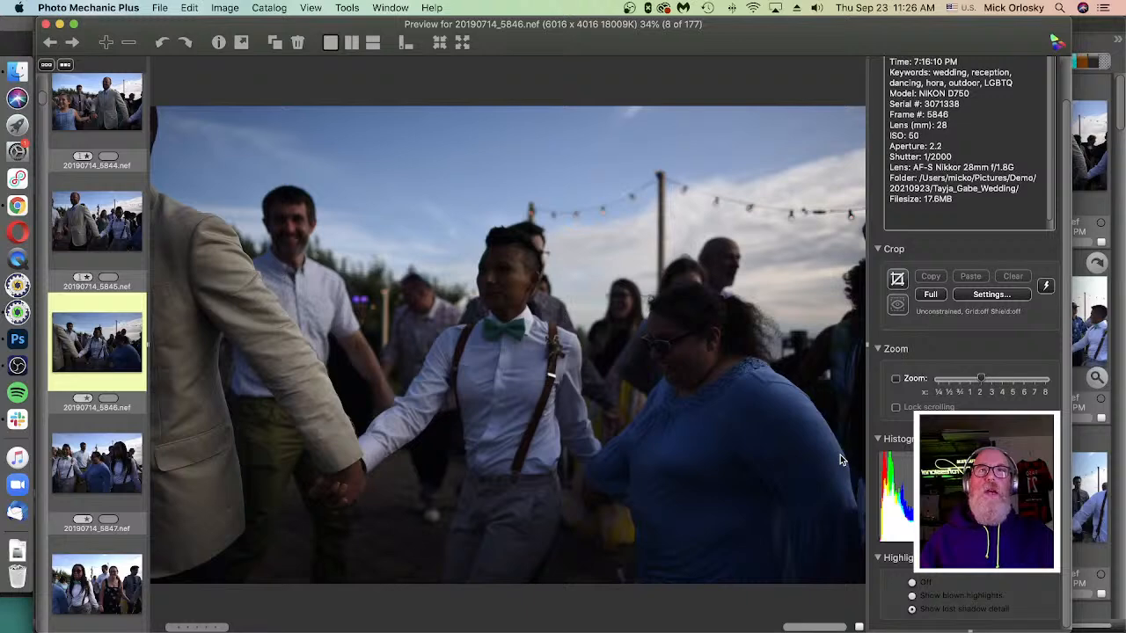
key("Right")
key("Right")
key("Right")
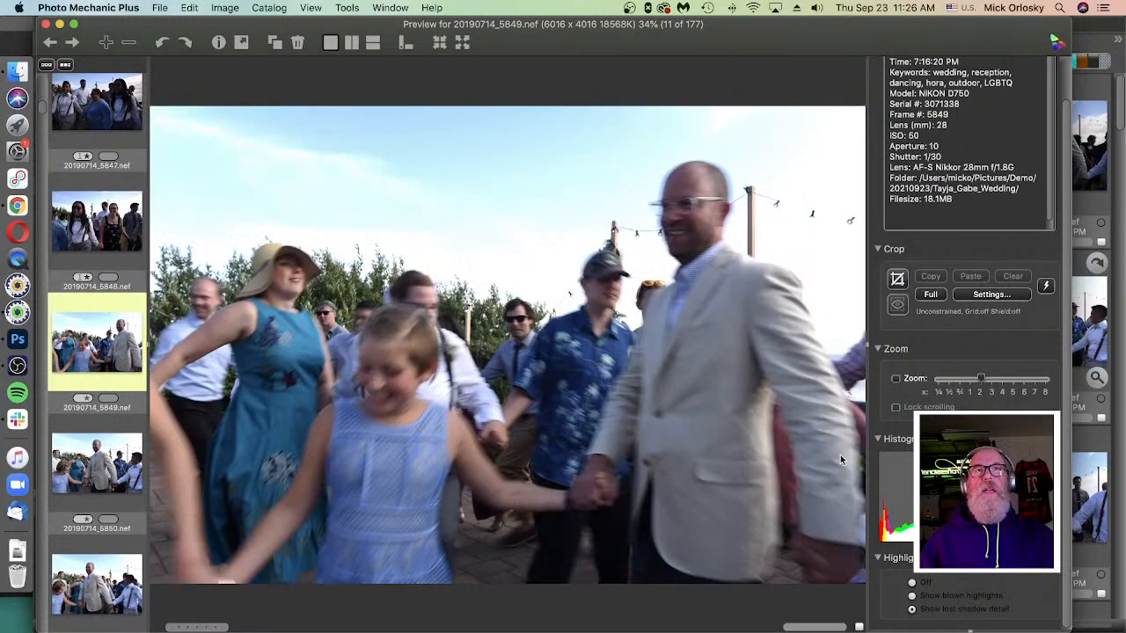
key("Right")
key("Right")
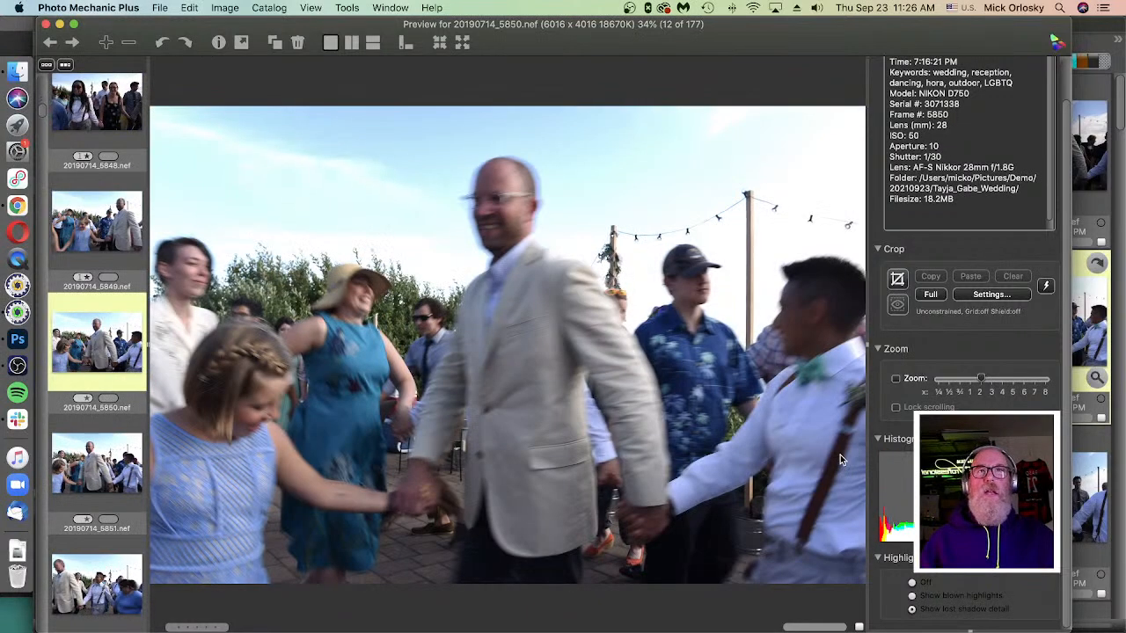
key("Right")
key("Right")
key("Right")
key("Right")
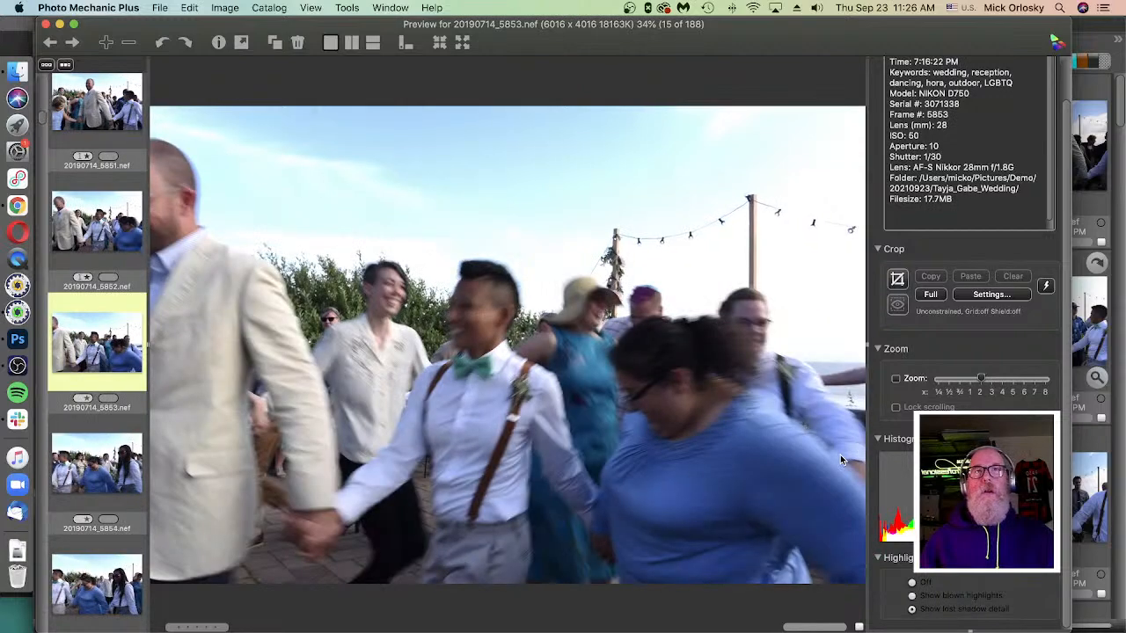
key("Right")
key("Right")
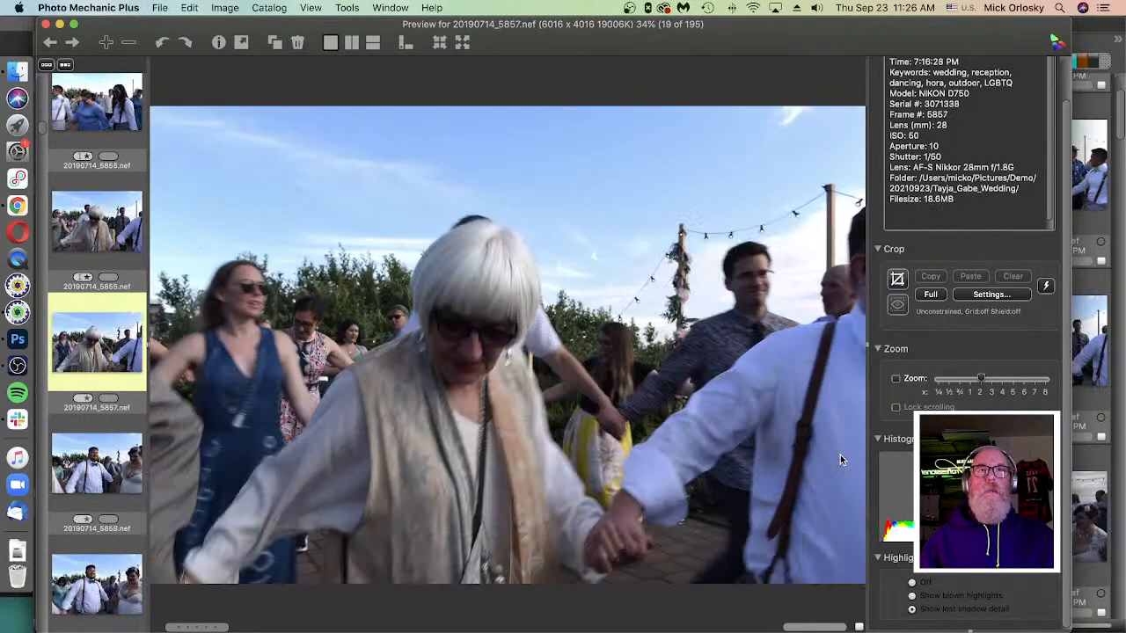
key("Right")
key("Right")
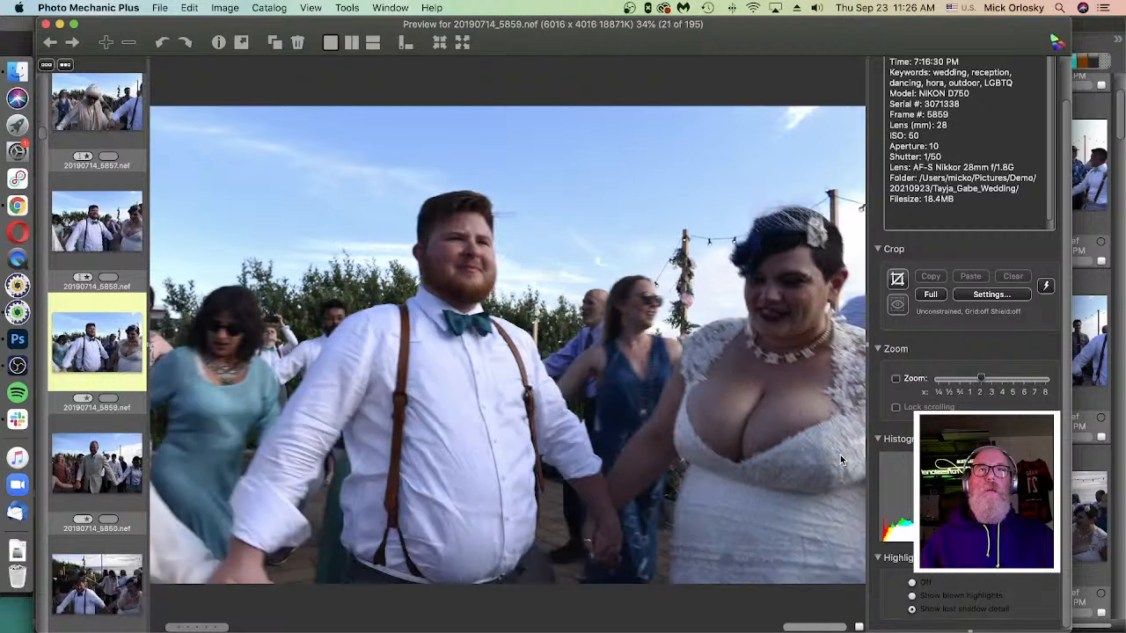
key("Right")
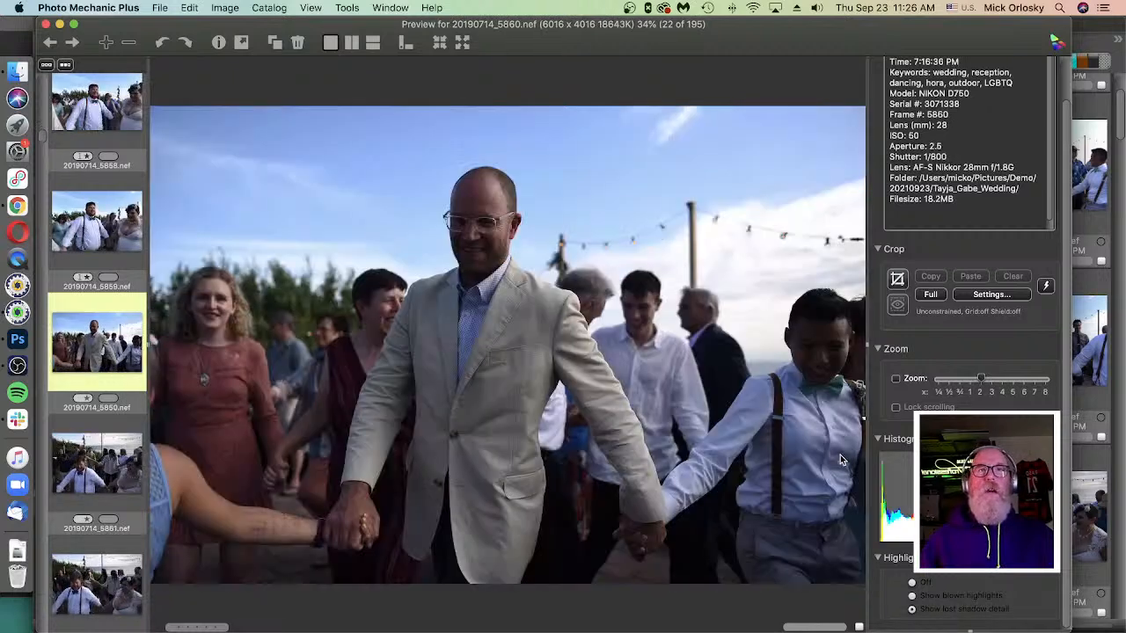
key("Right")
key("Right")
key("Right")
key("Right")
key("Right")
key("Right")
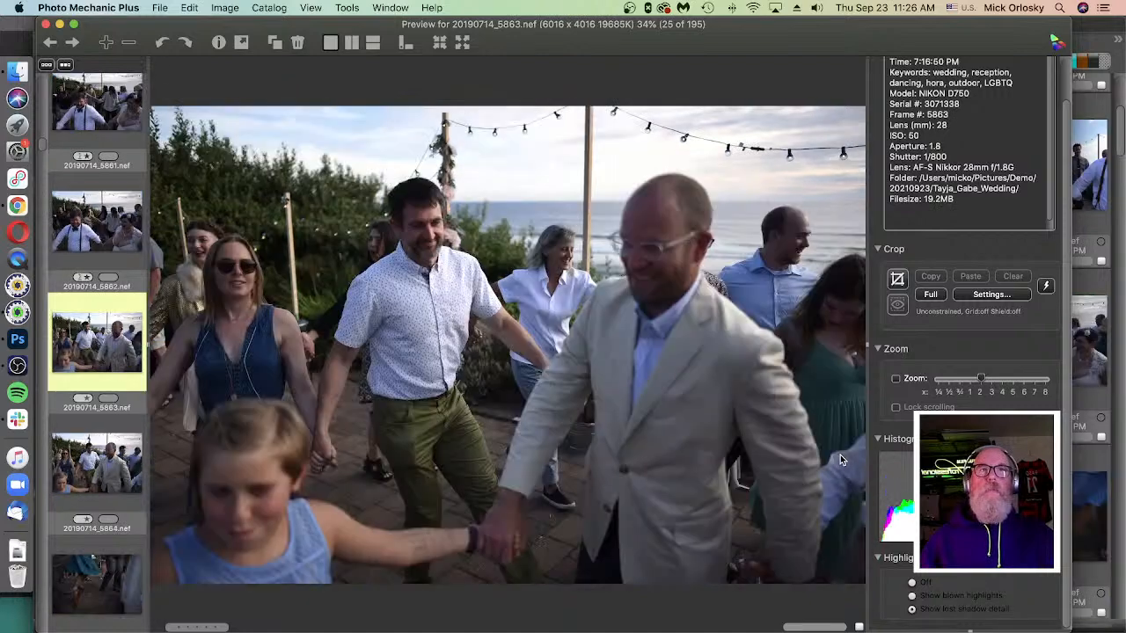
key("Right")
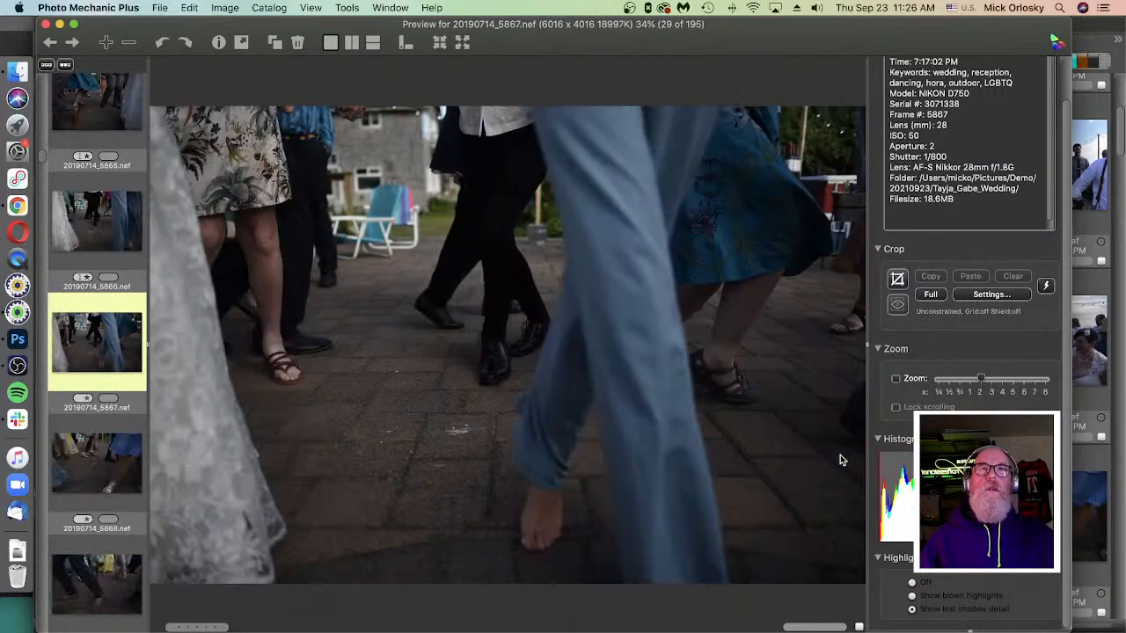
key("Right")
key("Right")
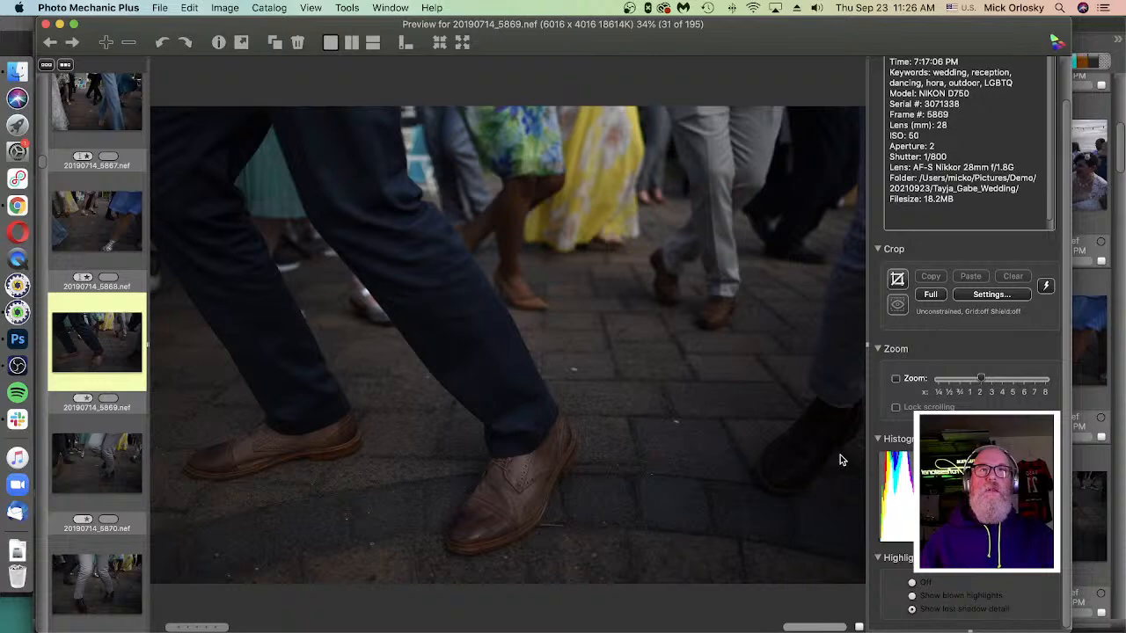
key("Right")
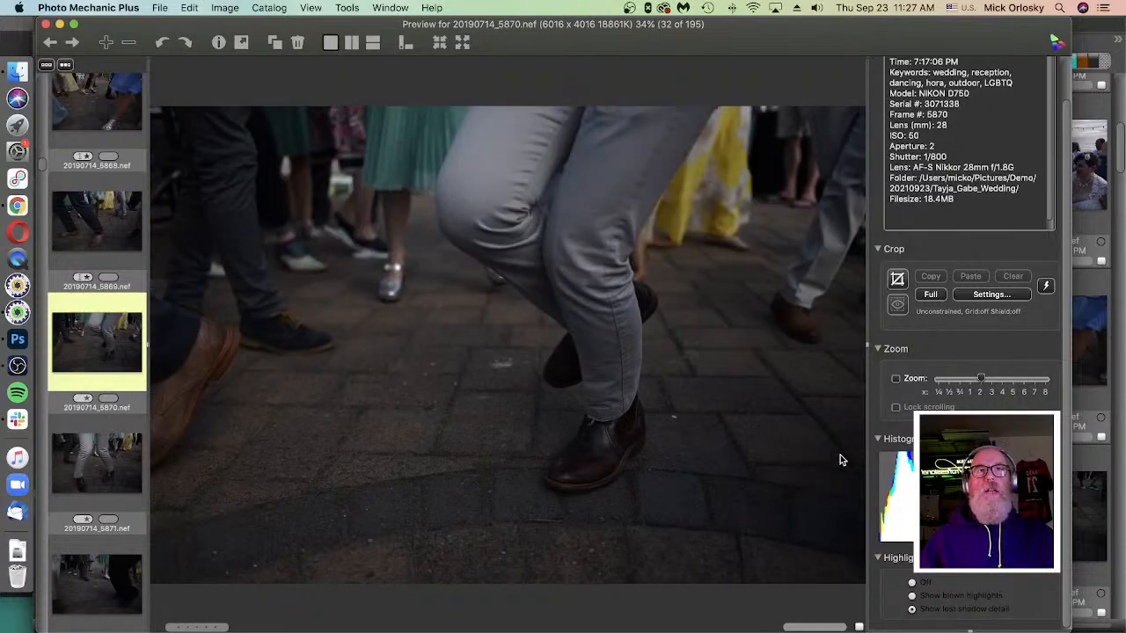
key("Right")
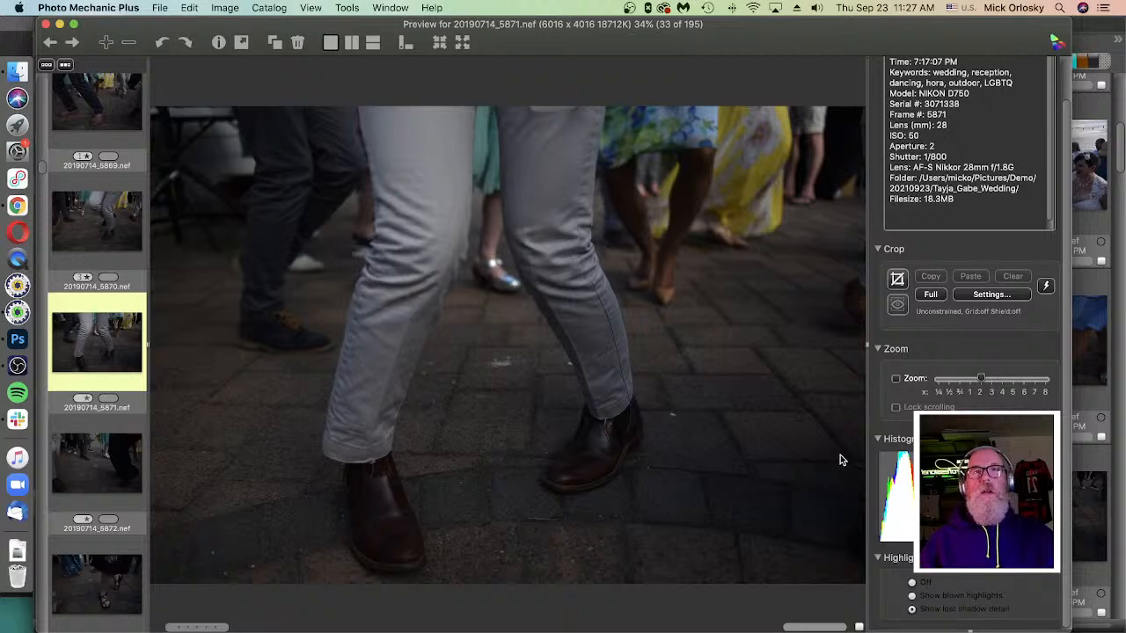
key("Left")
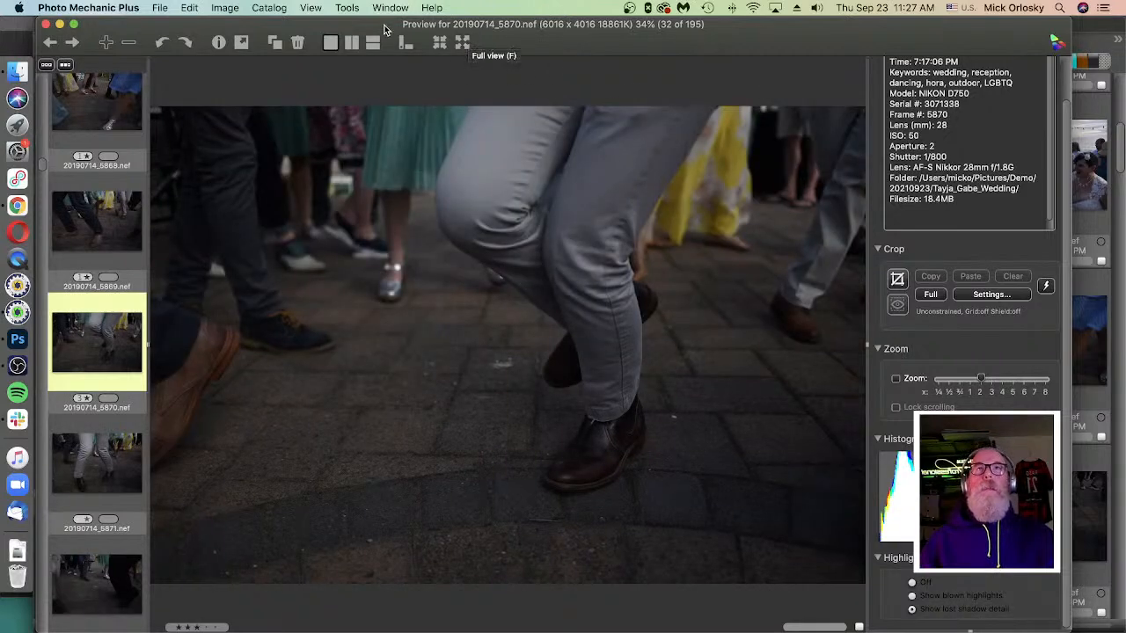
Step: Compare 5870 side by side with 5871 and 5872, then return to single view on 5872
left_click(353, 42)
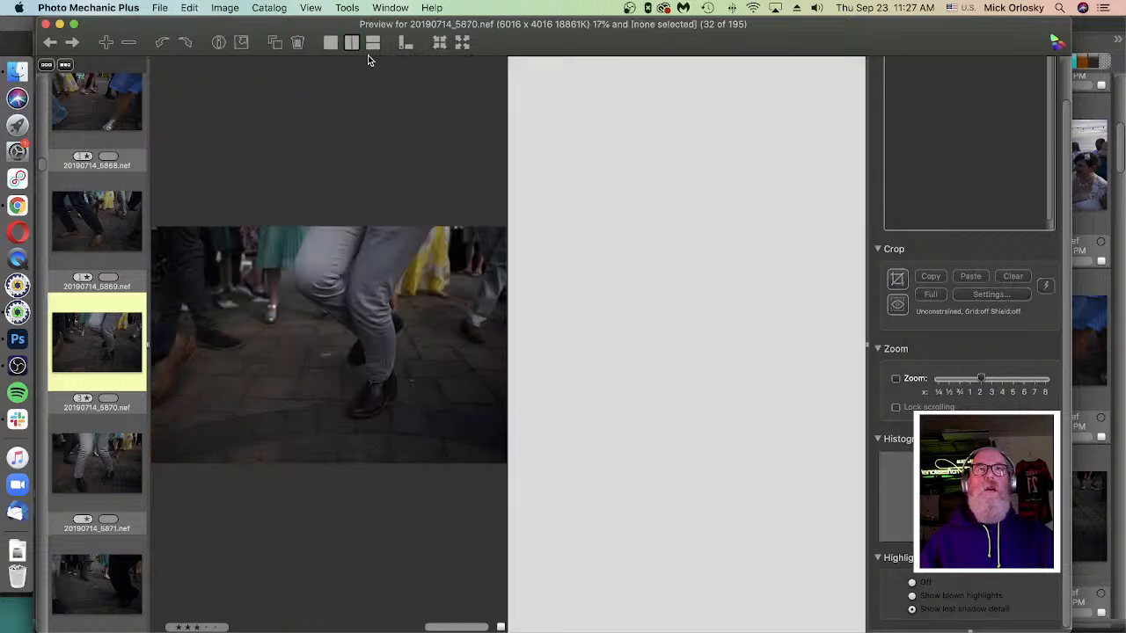
key("Right")
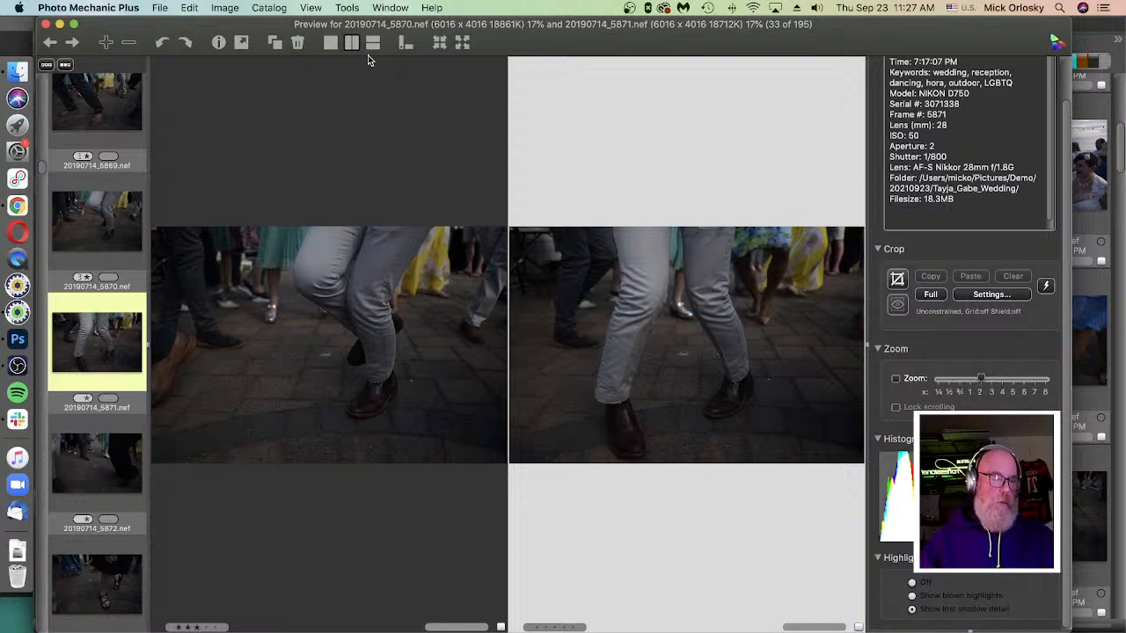
key("Right")
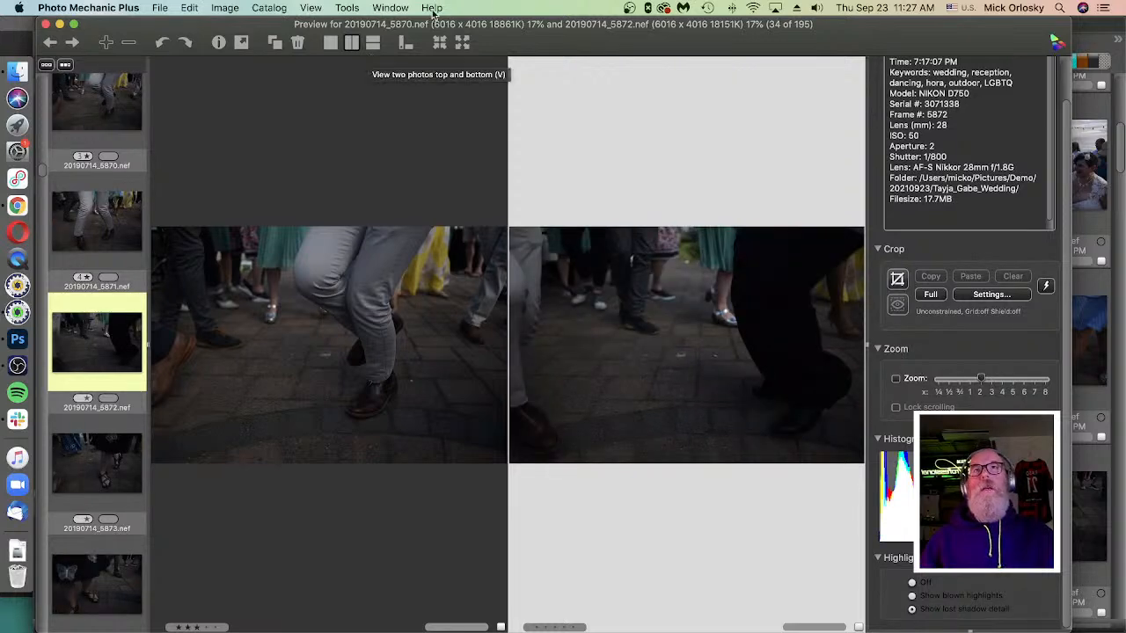
left_click(331, 43)
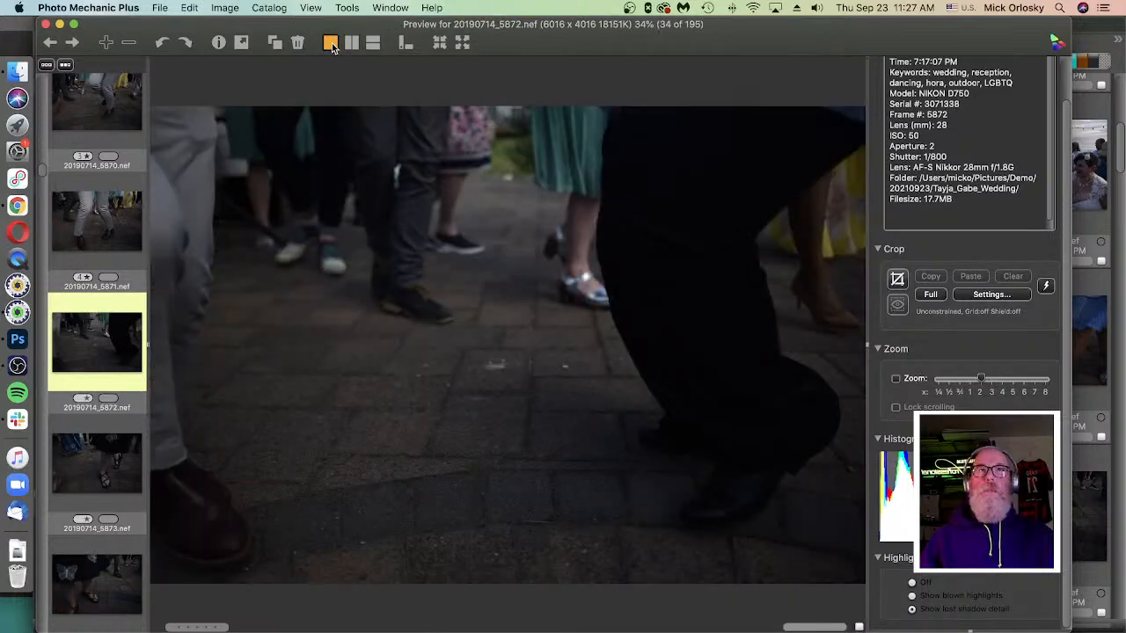
Step: Step back and forth through the dance photos to settle on photo 5875
key("Right")
key("Right")
key("Right")
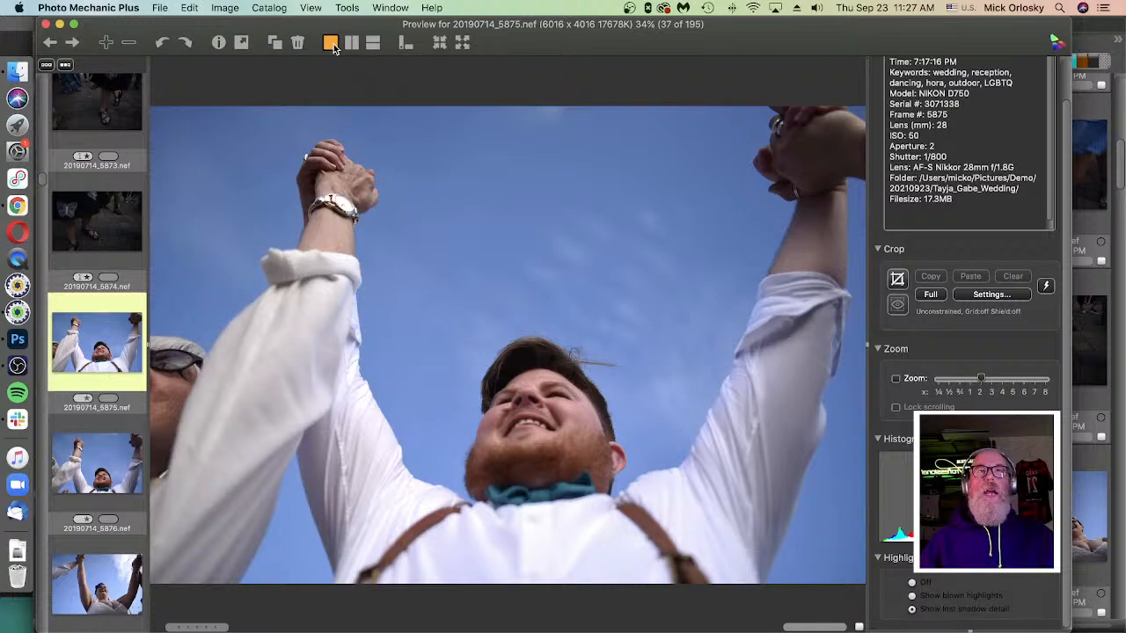
key("Right")
key("Right")
key("Right")
key("Right")
key("Right")
key("Right")
key("Right")
key("Right")
key("Right")
key("Right")
key("Right")
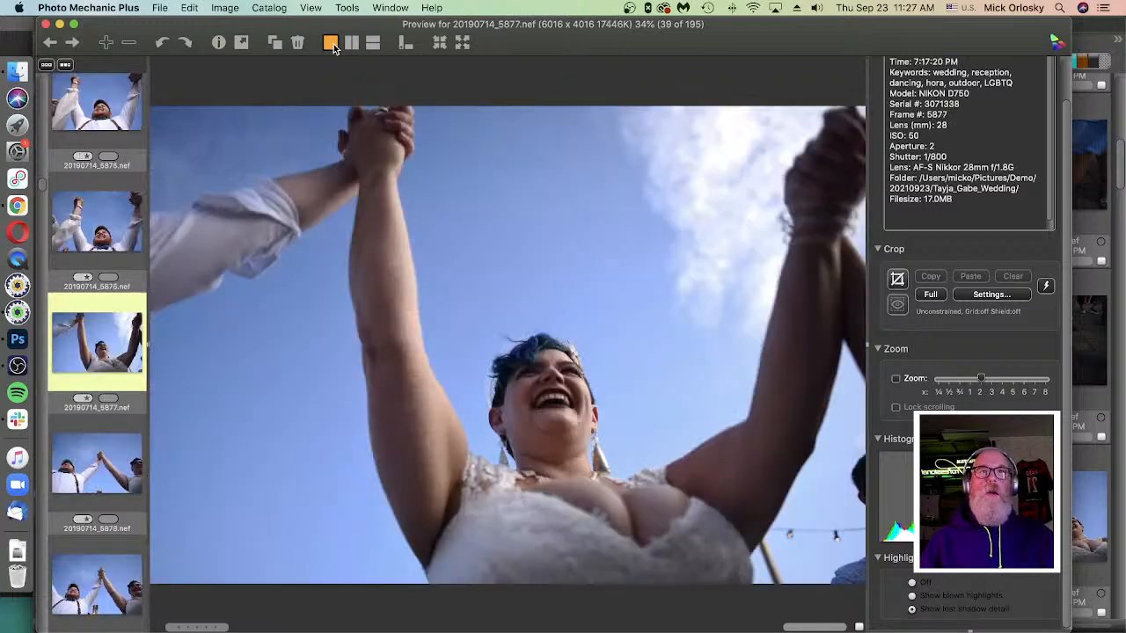
key("Right")
key("Right")
key("Right")
key("Right")
key("Right")
key("Right")
key("Right")
key("Right")
key("Right")
key("Right")
key("Right")
key("Right")
key("Right")
key("Right")
key("Right")
key("Right")
key("Right")
key("Right")
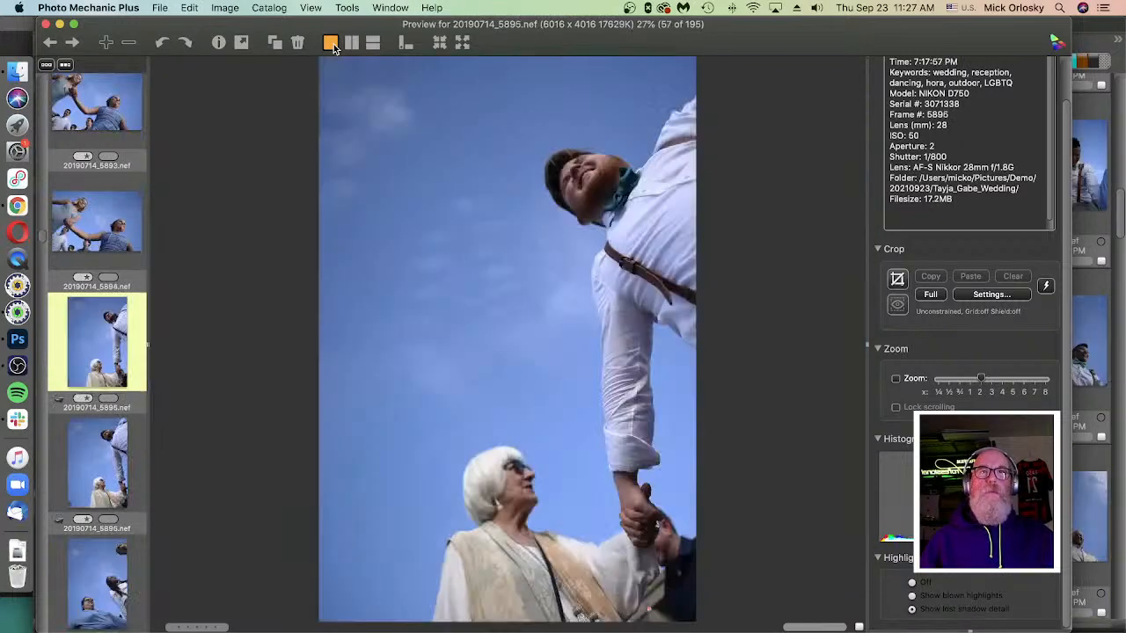
key("Left")
key("Left")
key("Left")
key("Left")
key("Left")
key("Left")
key("Left")
key("Left")
key("Left")
key("Left")
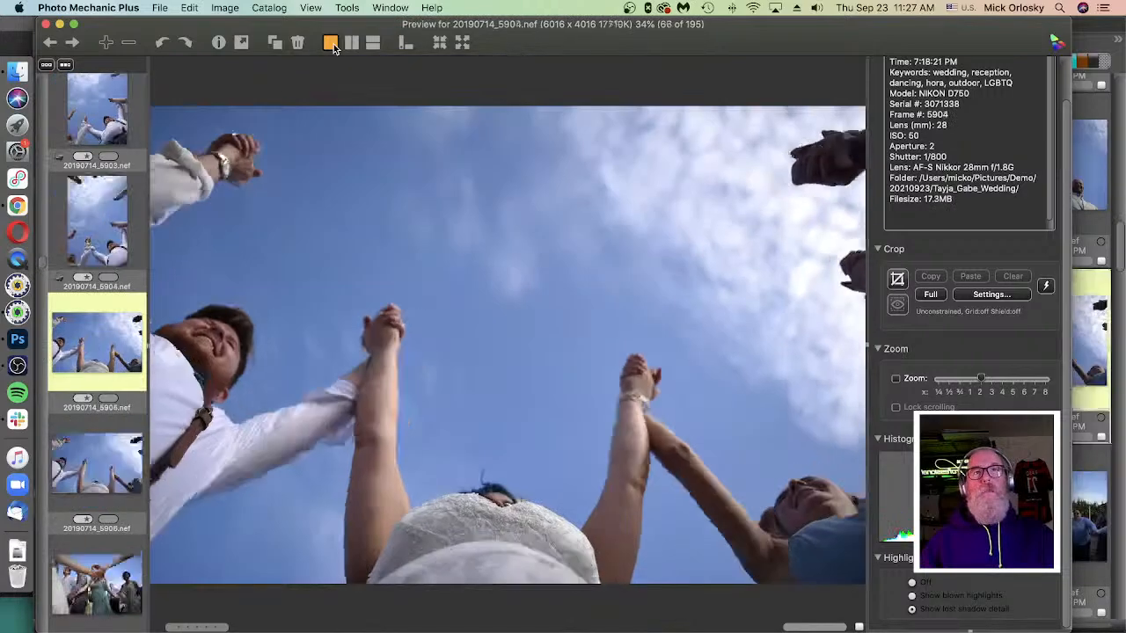
key("Left")
key("Left")
key("Left")
key("Left")
key("Left")
key("Left")
key("Left")
key("Left")
key("Left")
key("Left")
key("Left")
key("Left")
key("Left")
key("Left")
key("Left")
key("Left")
key("Left")
key("Left")
key("Left")
key("Left")
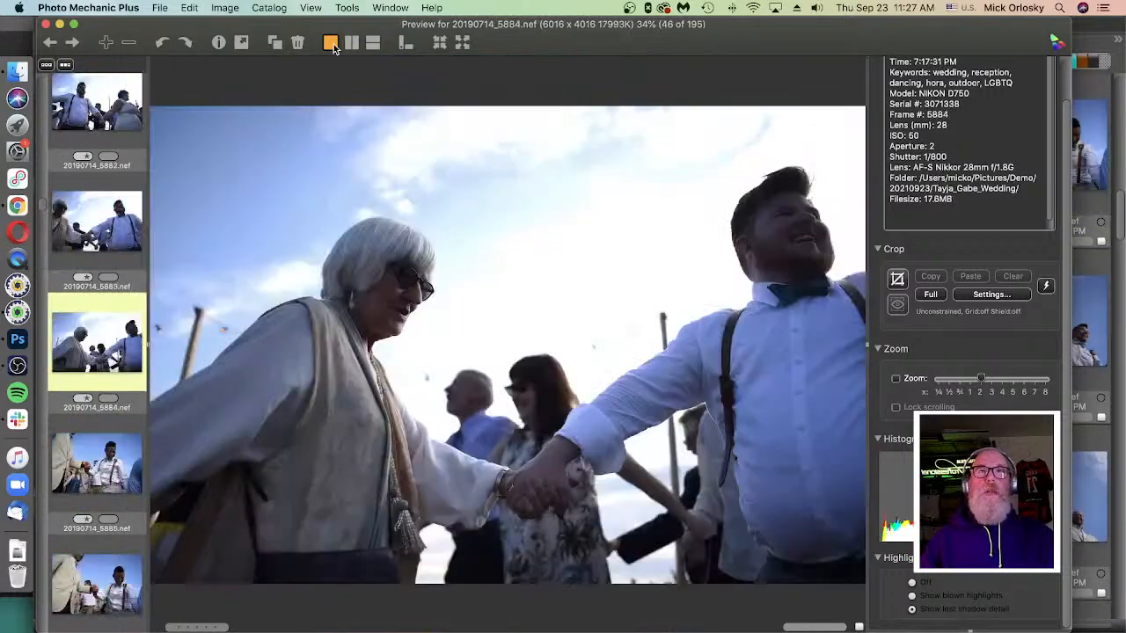
key("Left")
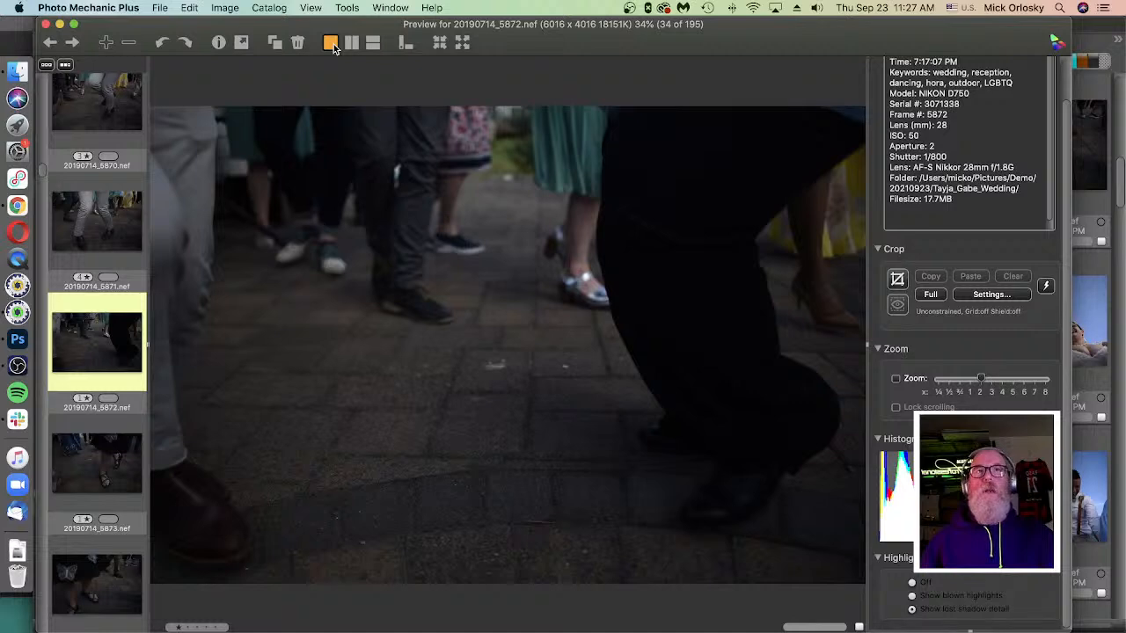
key("Right")
key("Right")
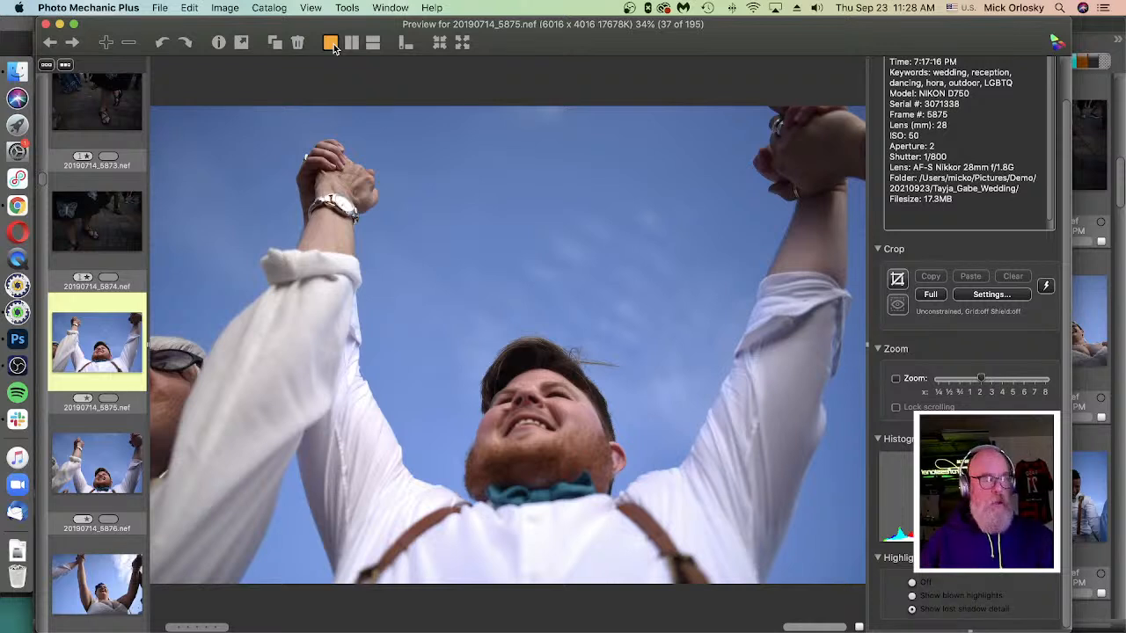
Step: Review photos 5876 through 5895 one by one, then close the preview
key("Right")
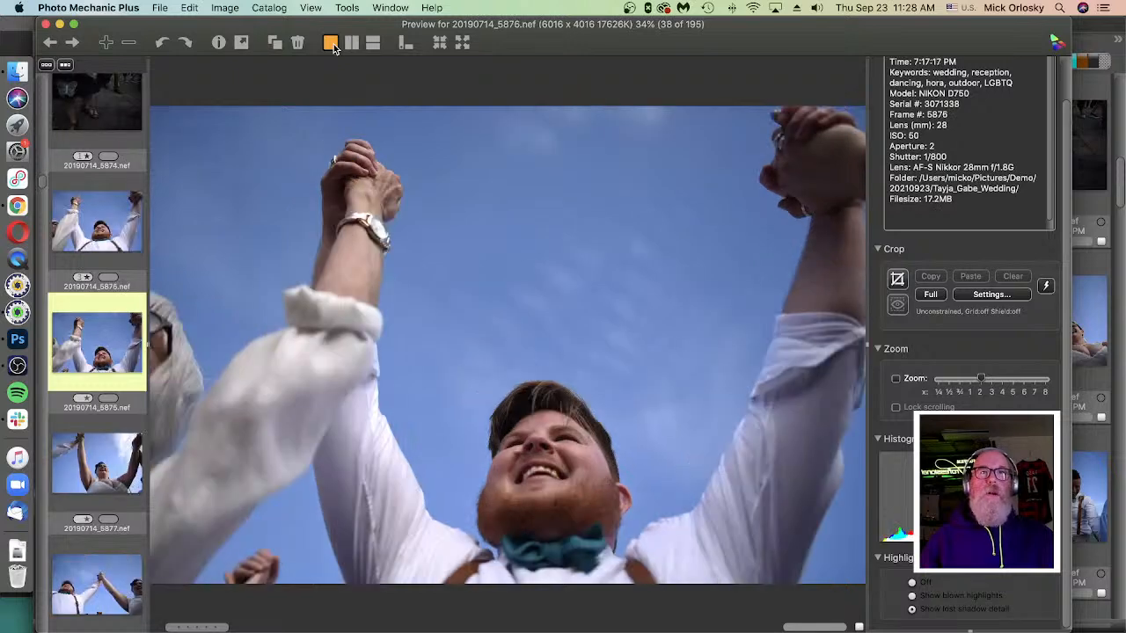
key("Left")
key("Right")
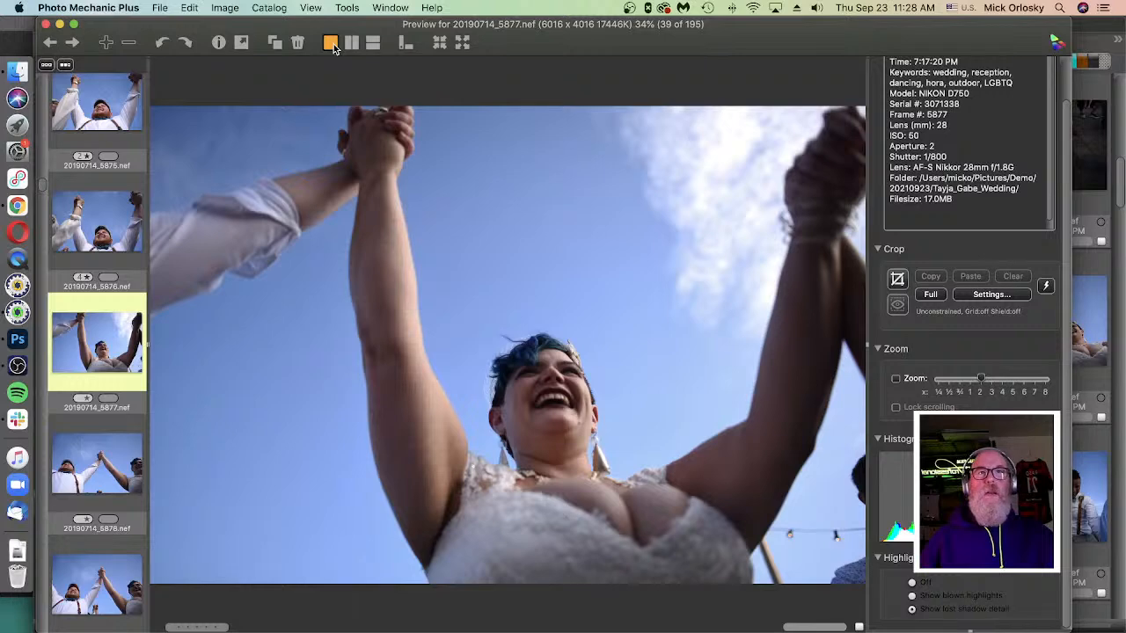
key("Right")
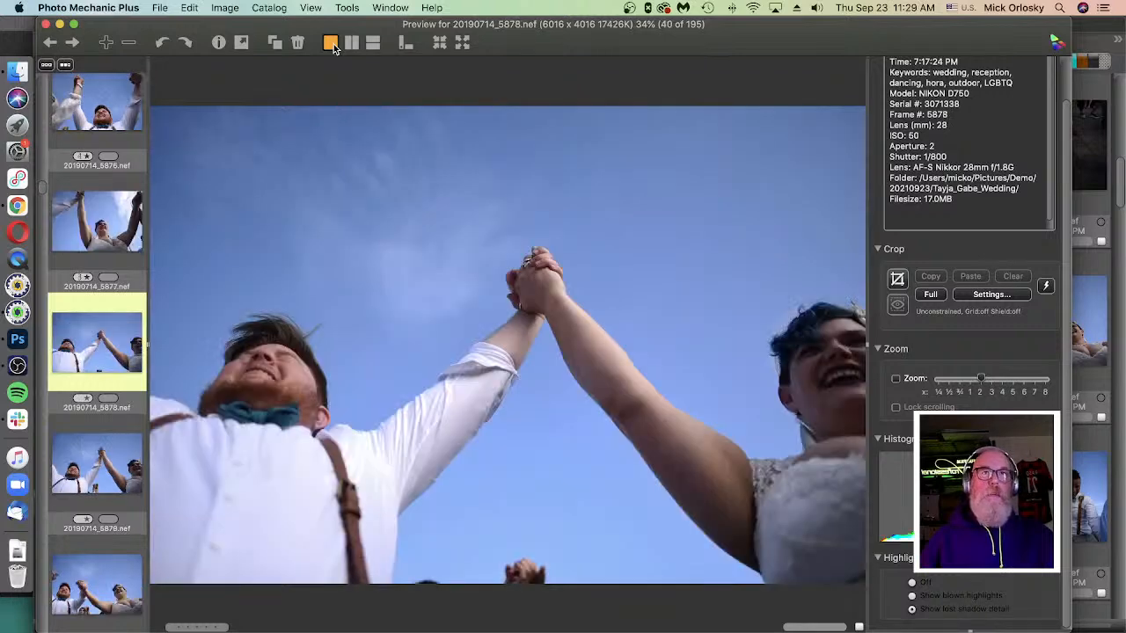
key("Right")
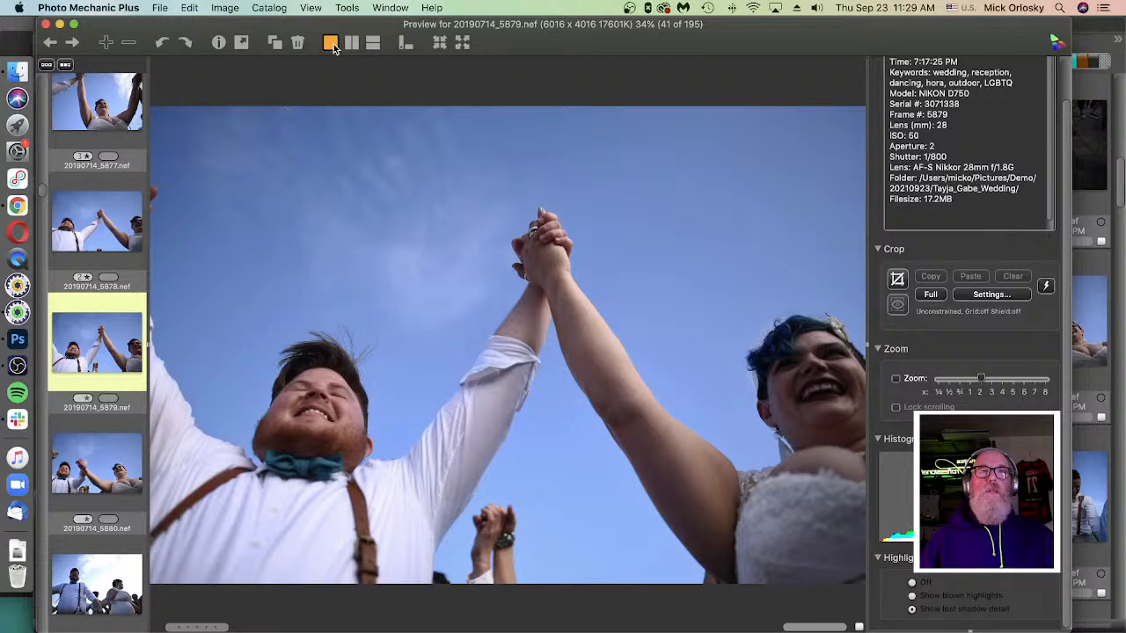
key("Right")
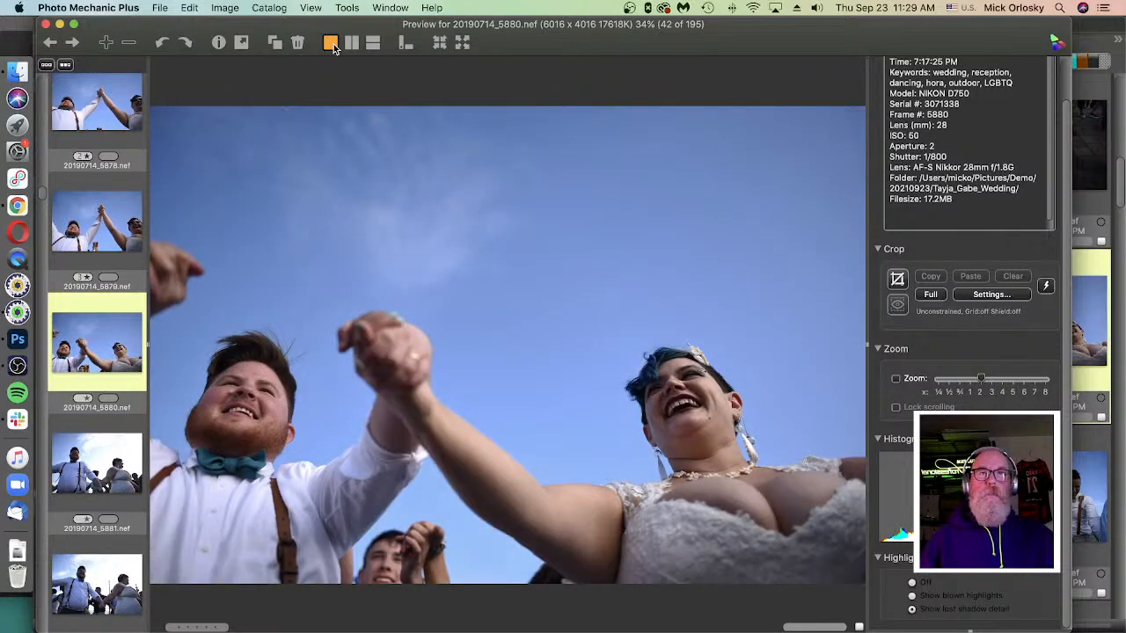
key("Right")
key("Right")
key("Right")
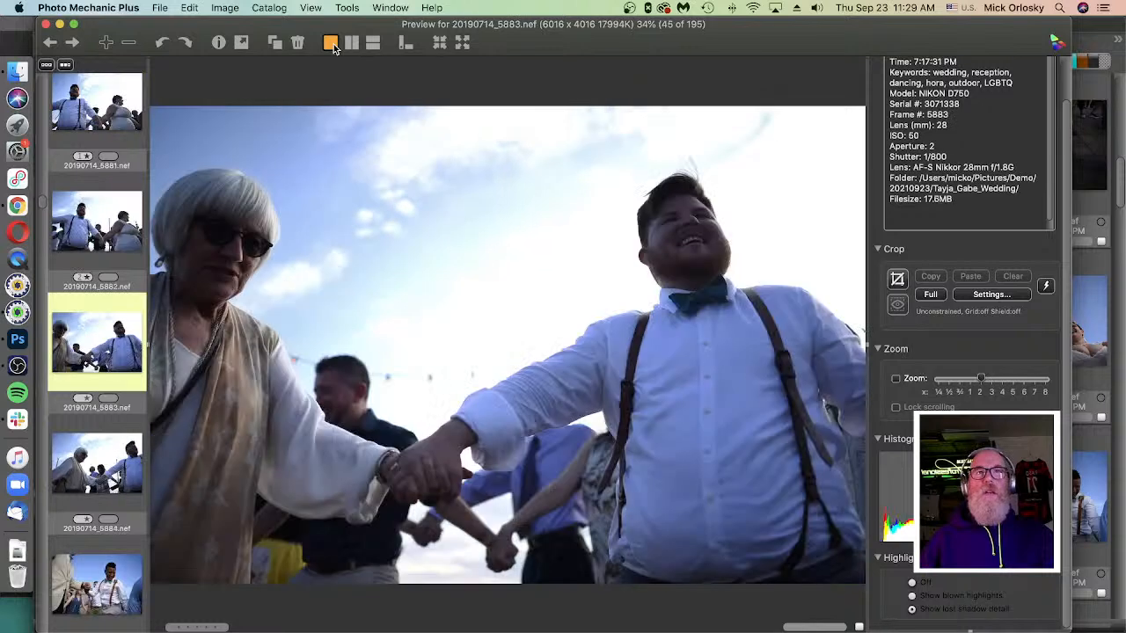
key("Right")
key("Right")
key("Right")
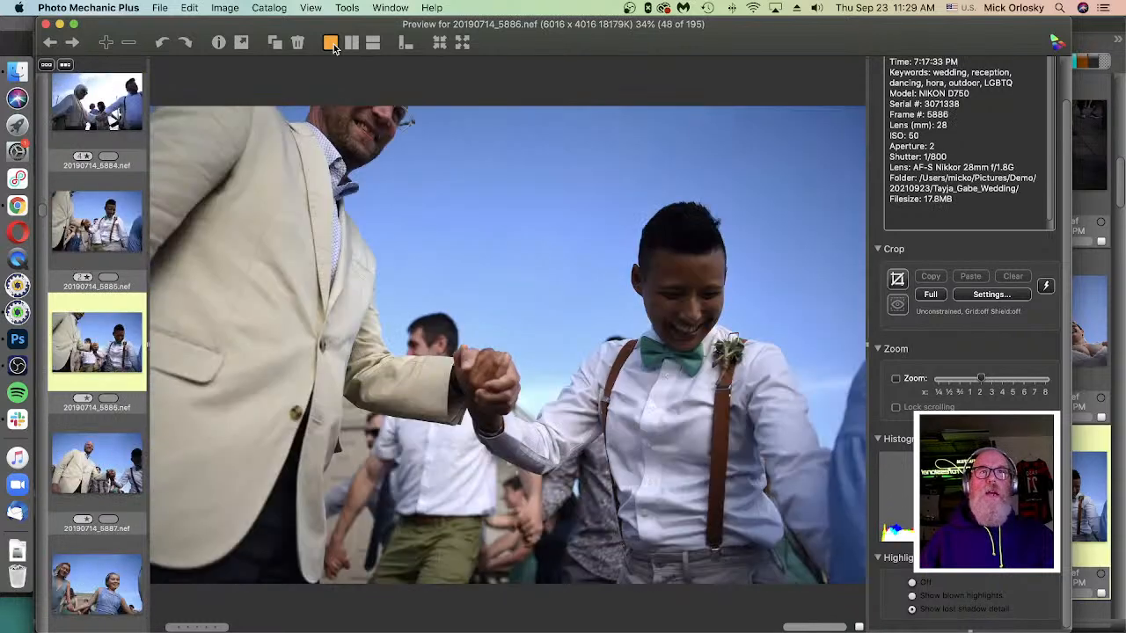
key("Right")
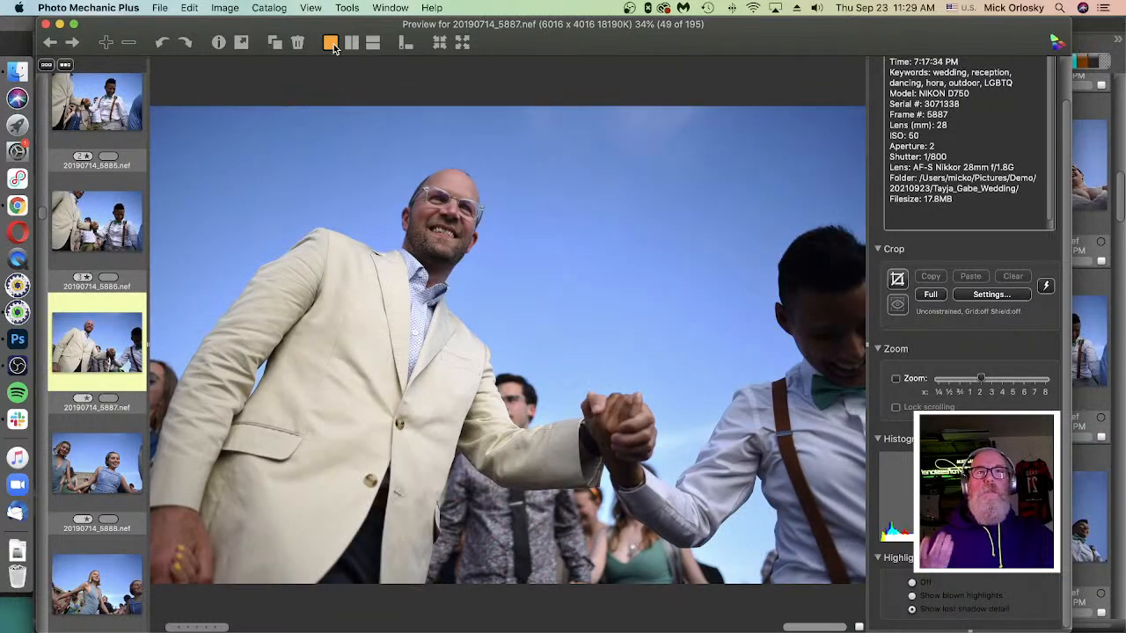
key("Right")
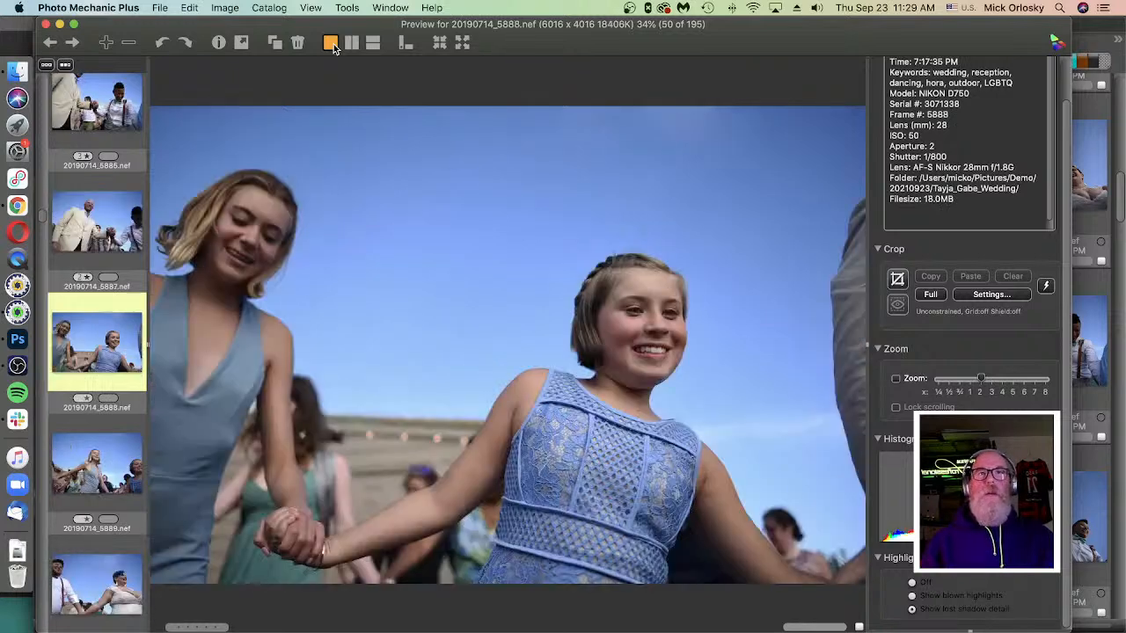
key("Right")
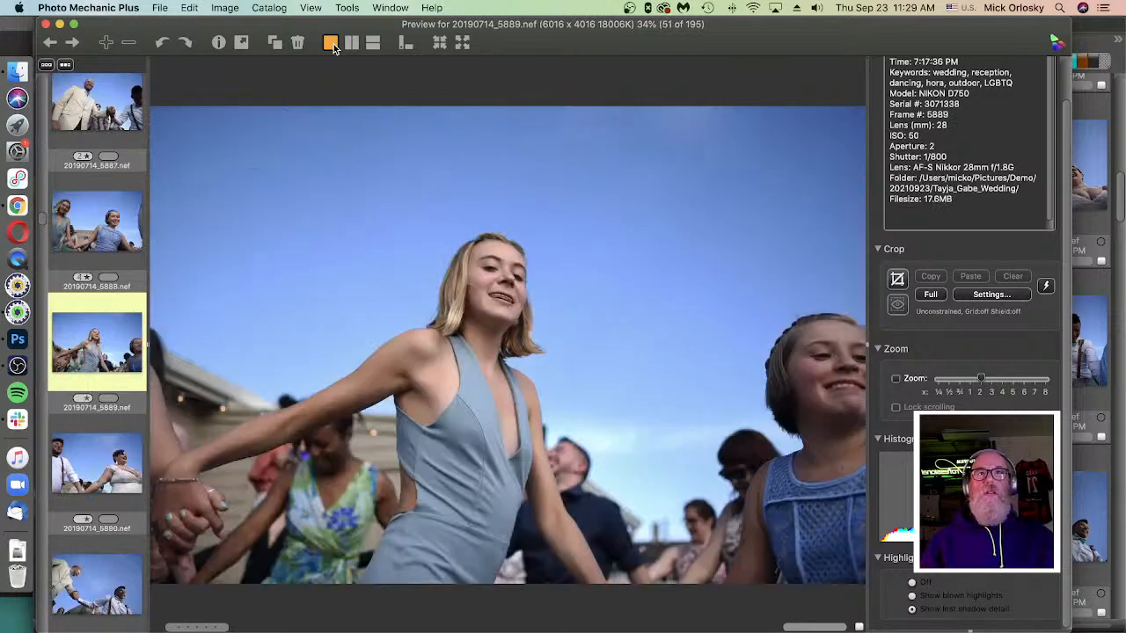
key("Right")
key("Right")
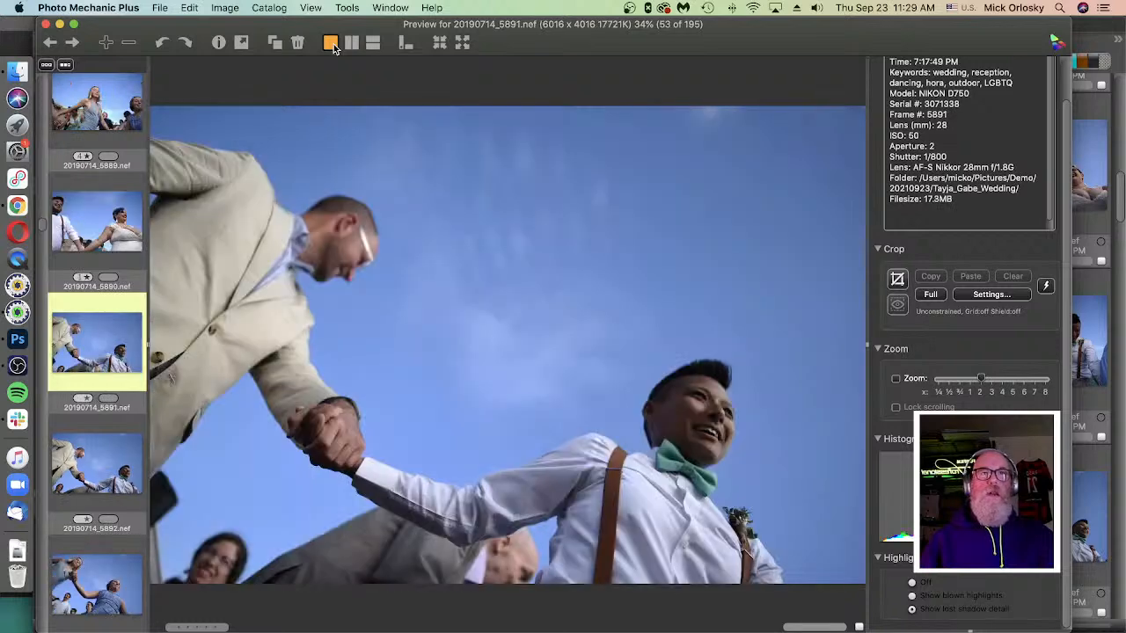
key("Right")
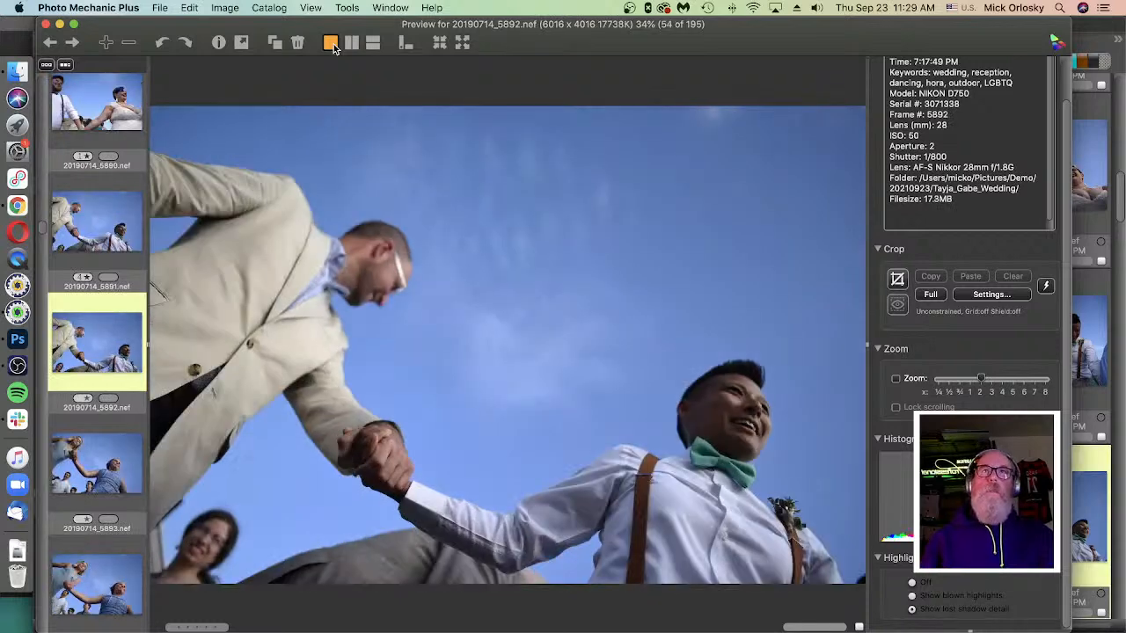
key("Right")
key("Right")
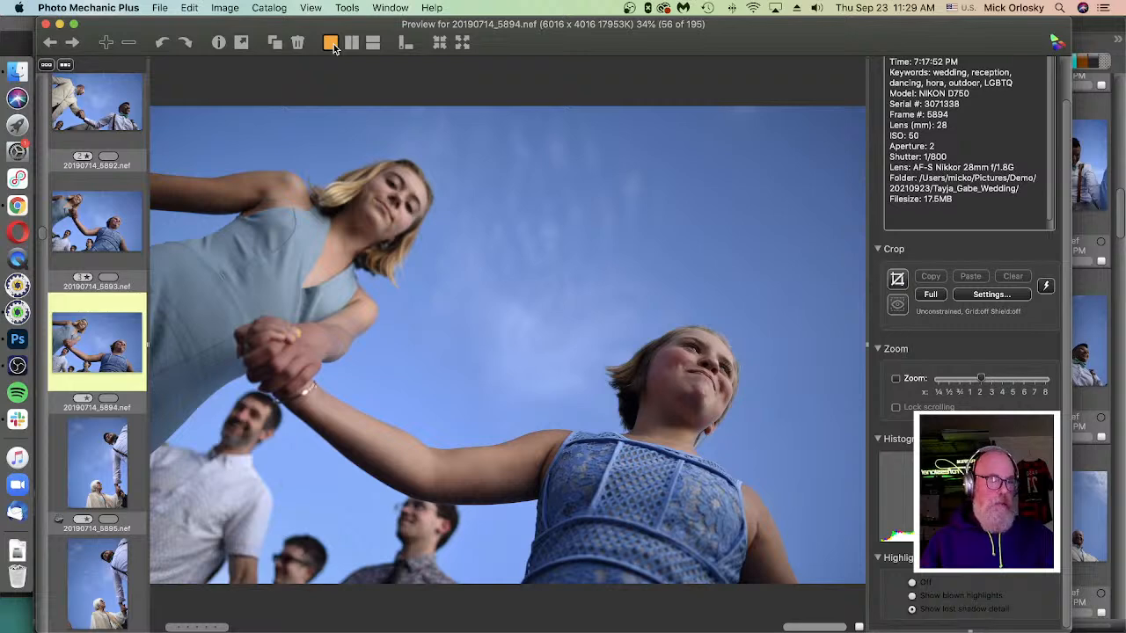
key("Right")
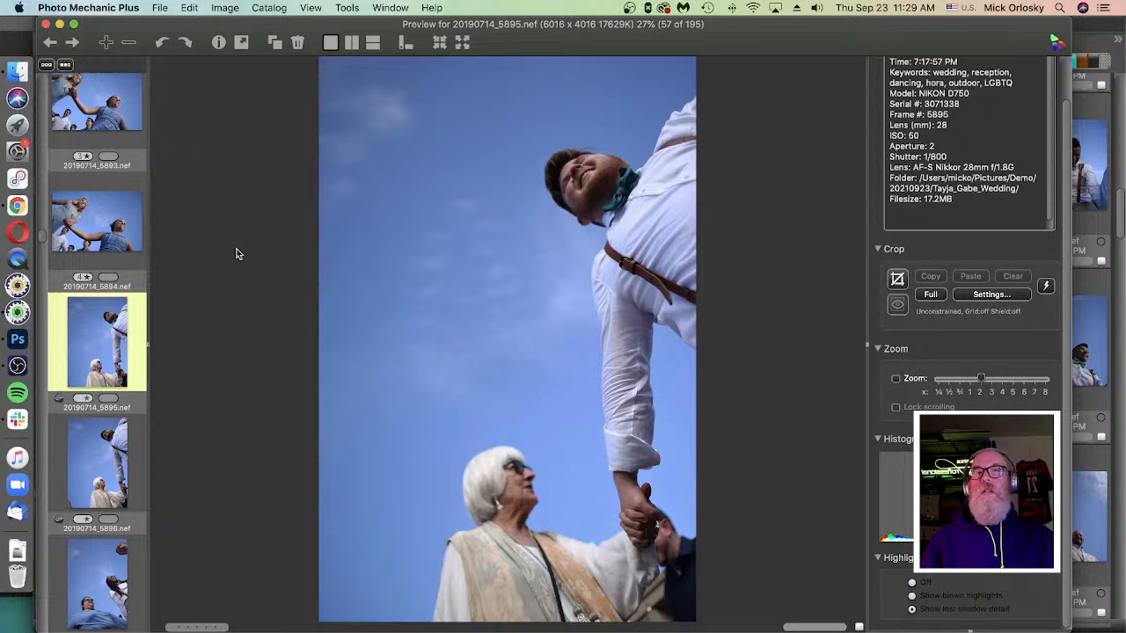
key("Escape")
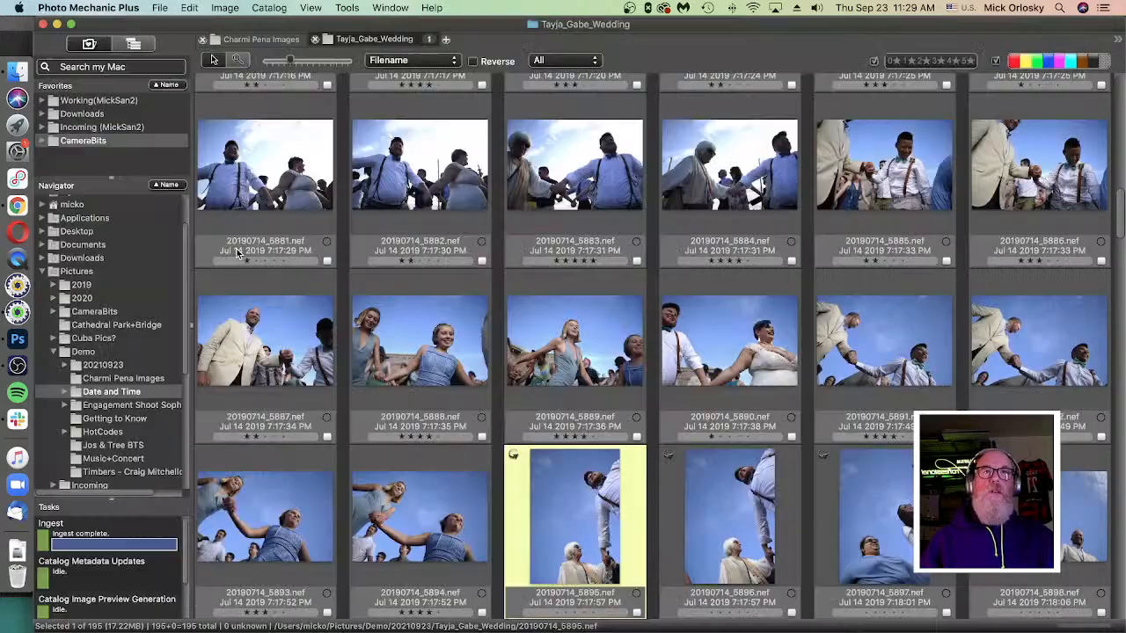
Step: Hide low-rated photos and delete photo 20190714_5870 from the contact sheet
left_click(921, 61)
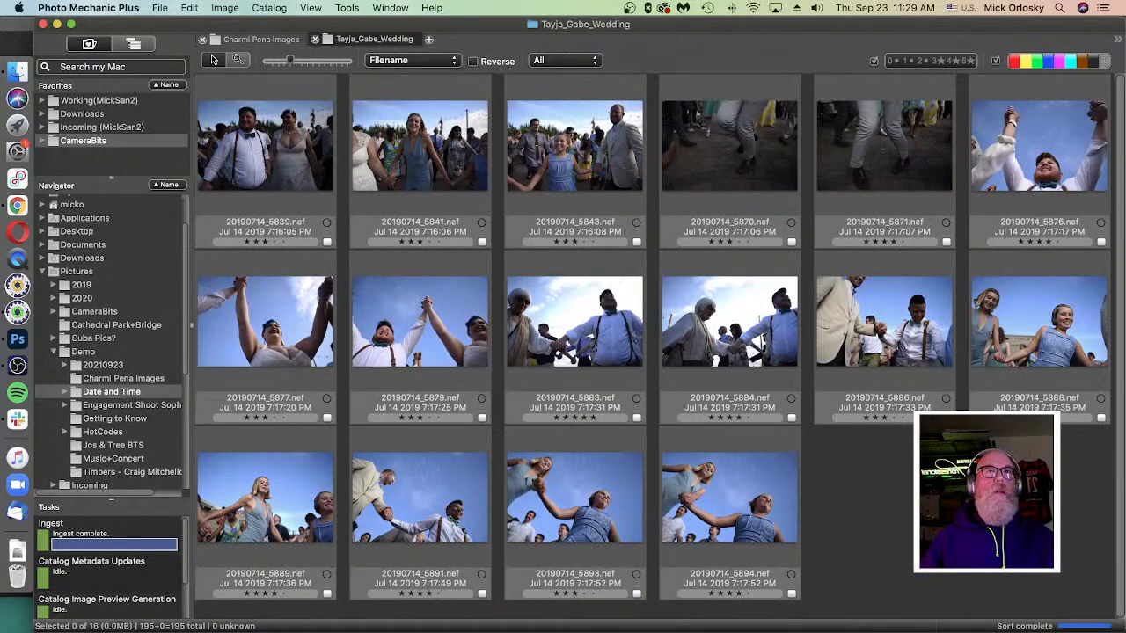
left_click(774, 160)
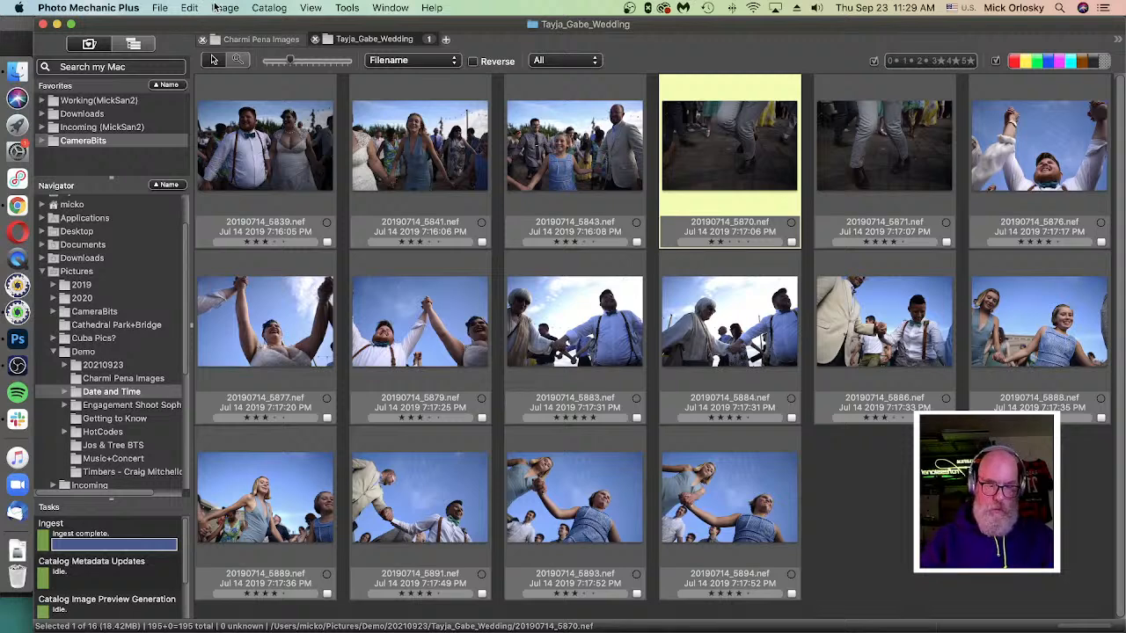
key("Delete")
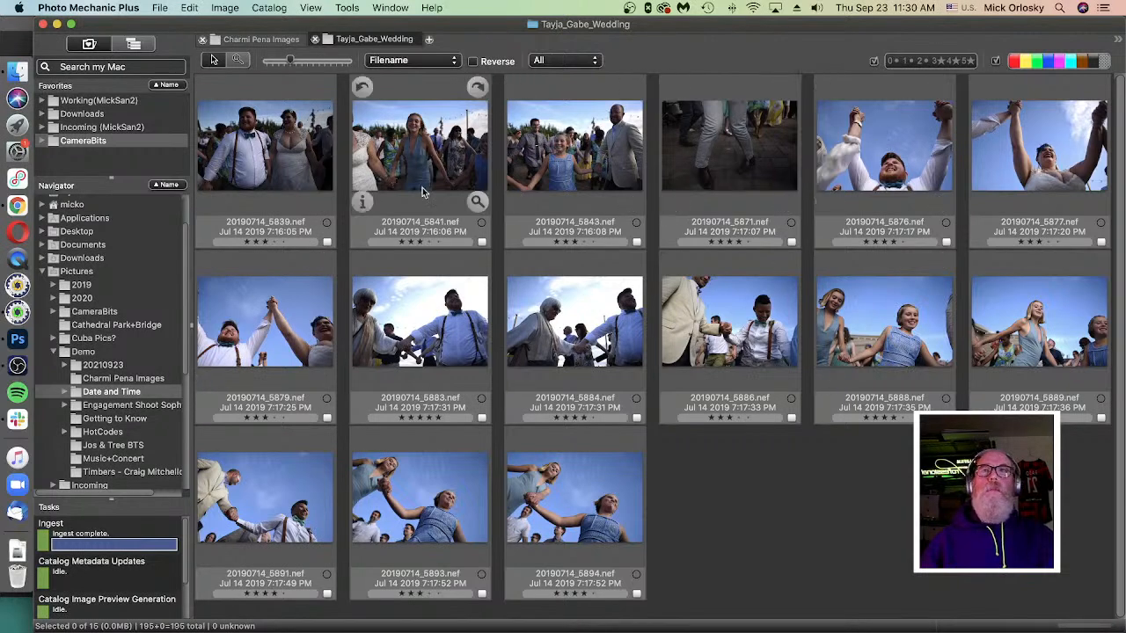
Step: Give photo 20190714_5879 a green colour class and tag it
left_click(271, 313)
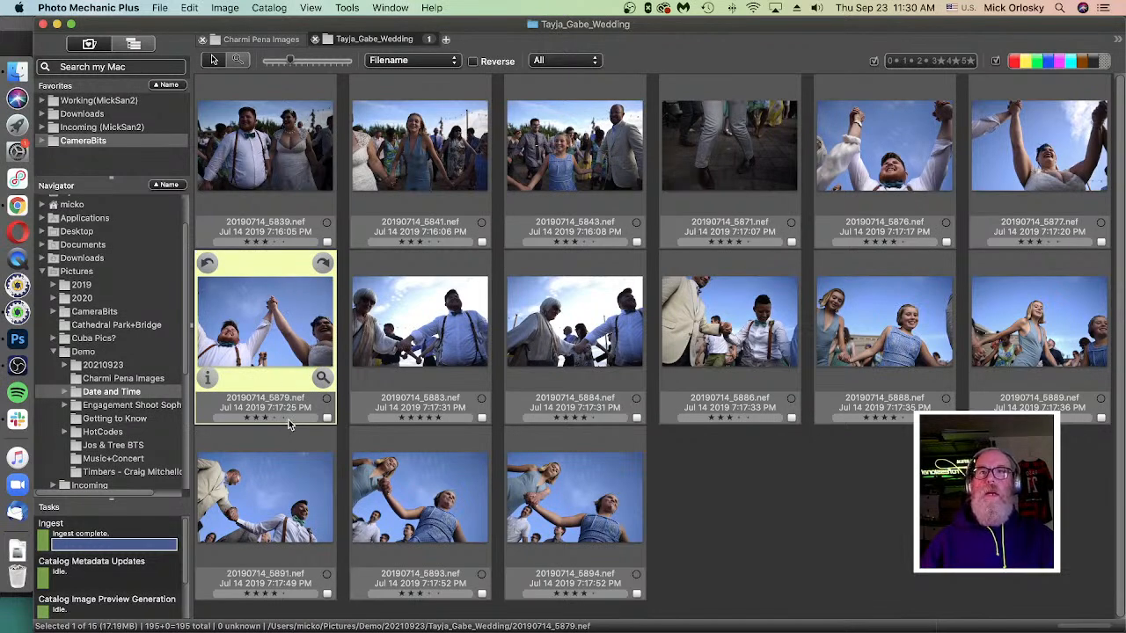
left_click(289, 424)
left_click(331, 455)
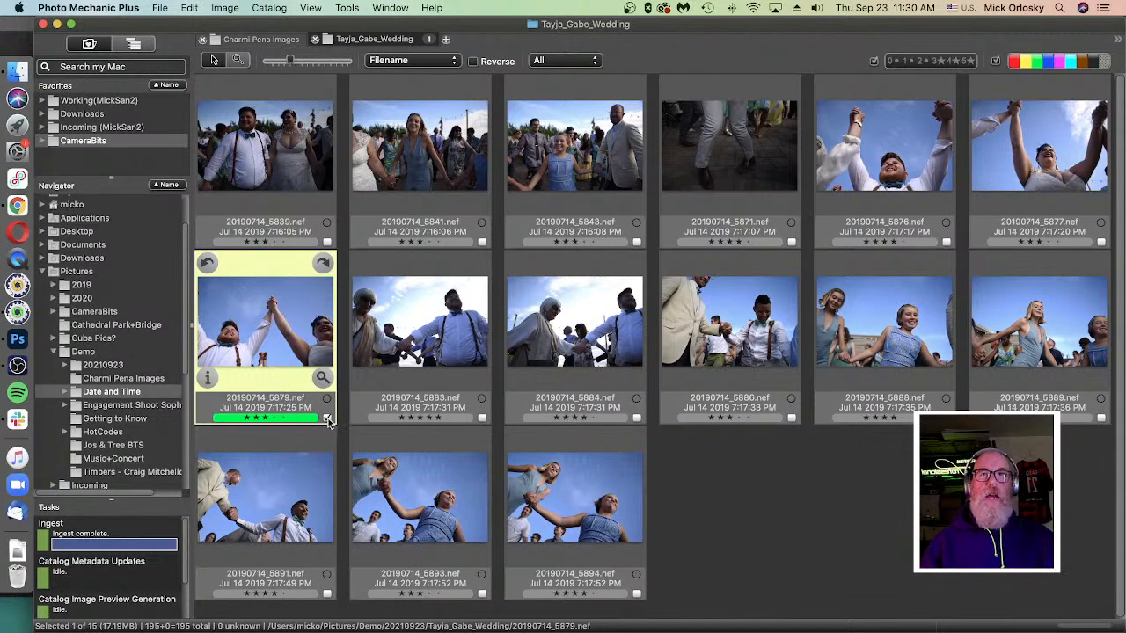
left_click(326, 417)
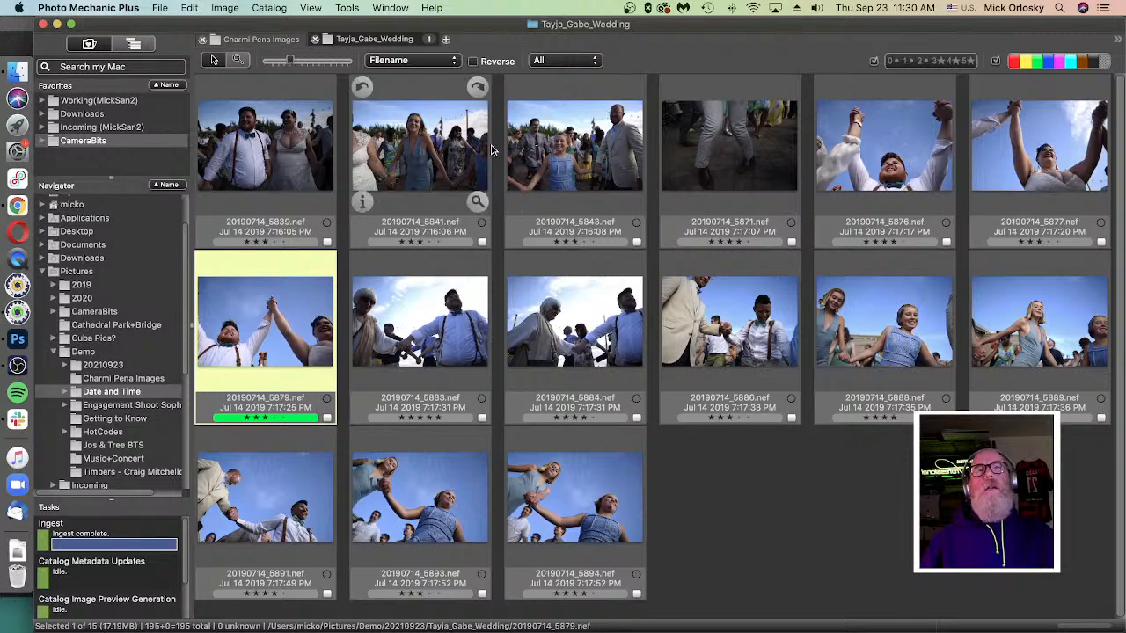
Step: Briefly select photo 20190714_5839, then clear the selection
left_click(774, 495)
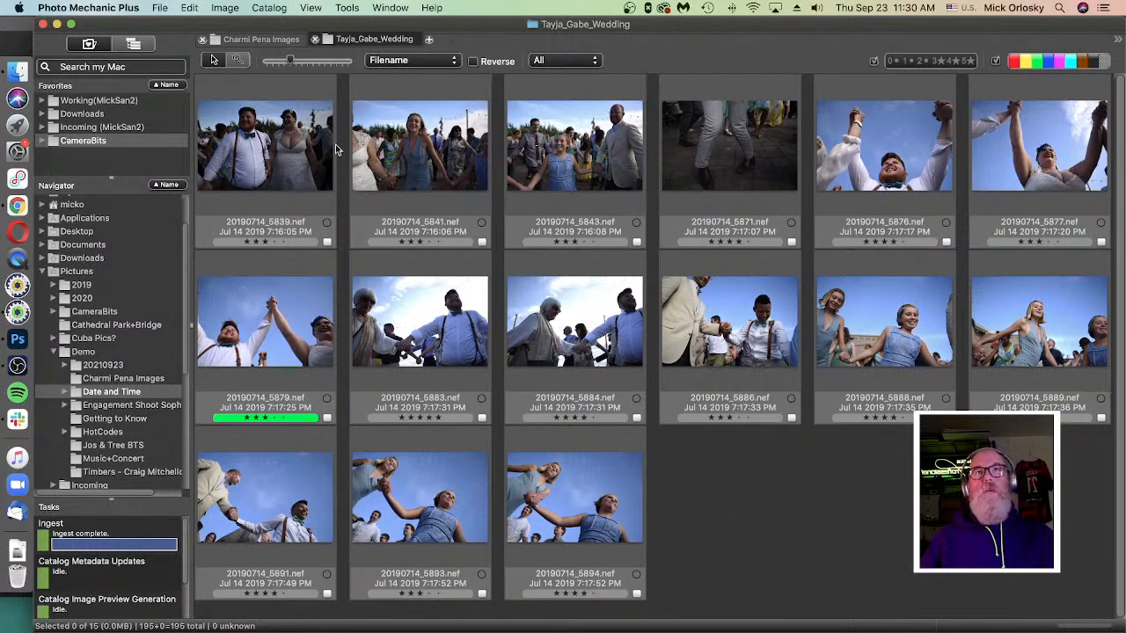
left_click(296, 167)
left_click(786, 491)
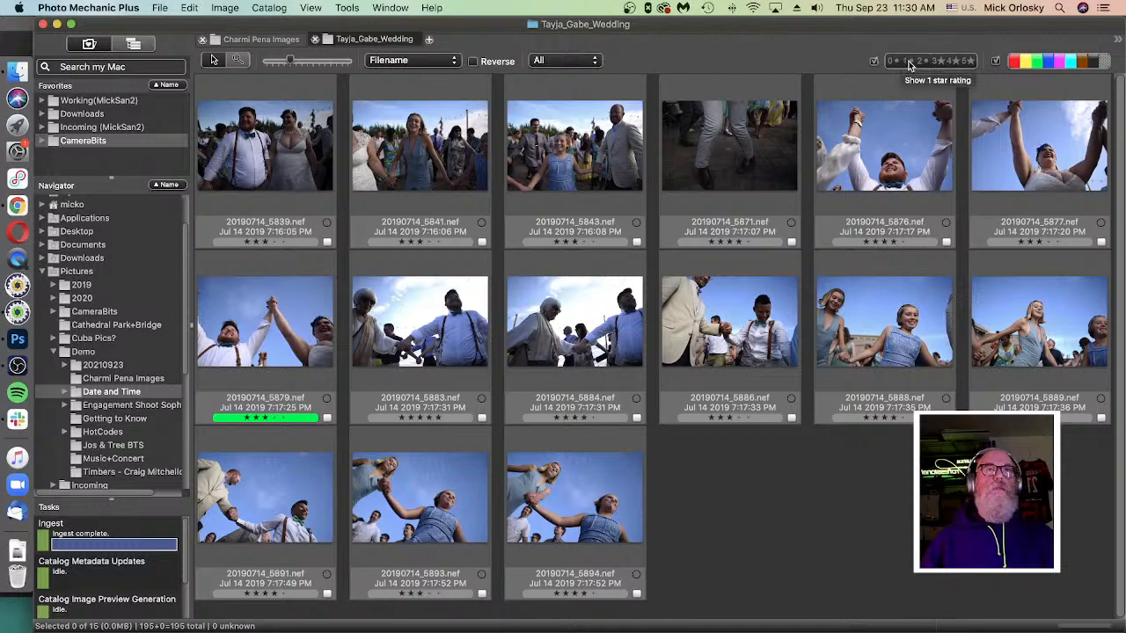
double_click(264, 170)
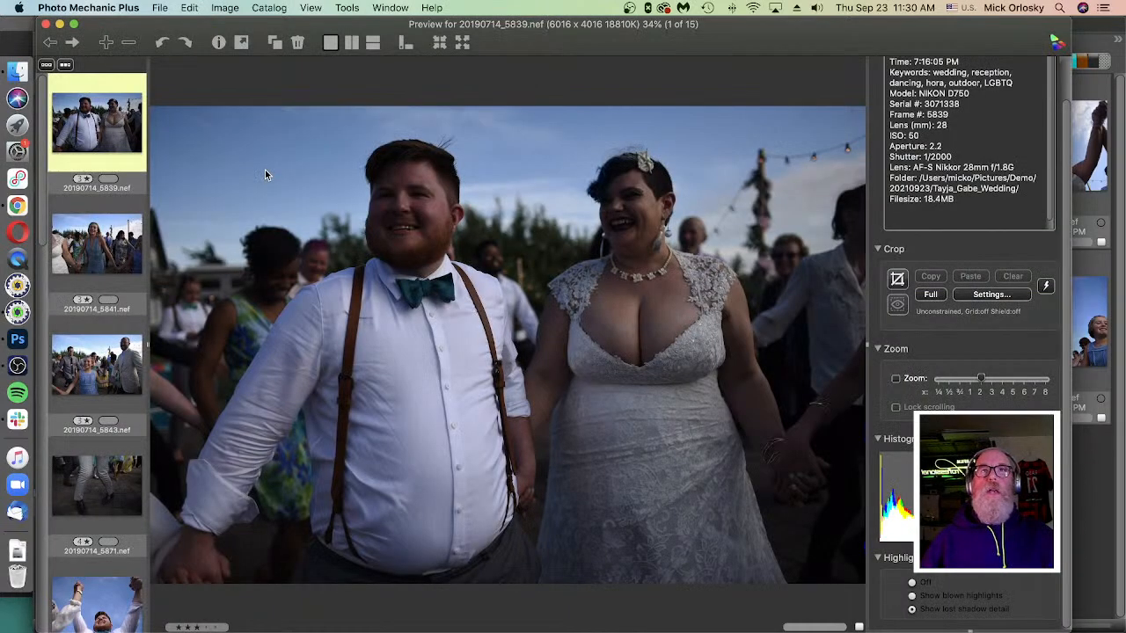
key("Right")
key("Right")
key("Right")
key("Right")
key("Right")
key("Right")
key("Right")
key("Right")
key("Right")
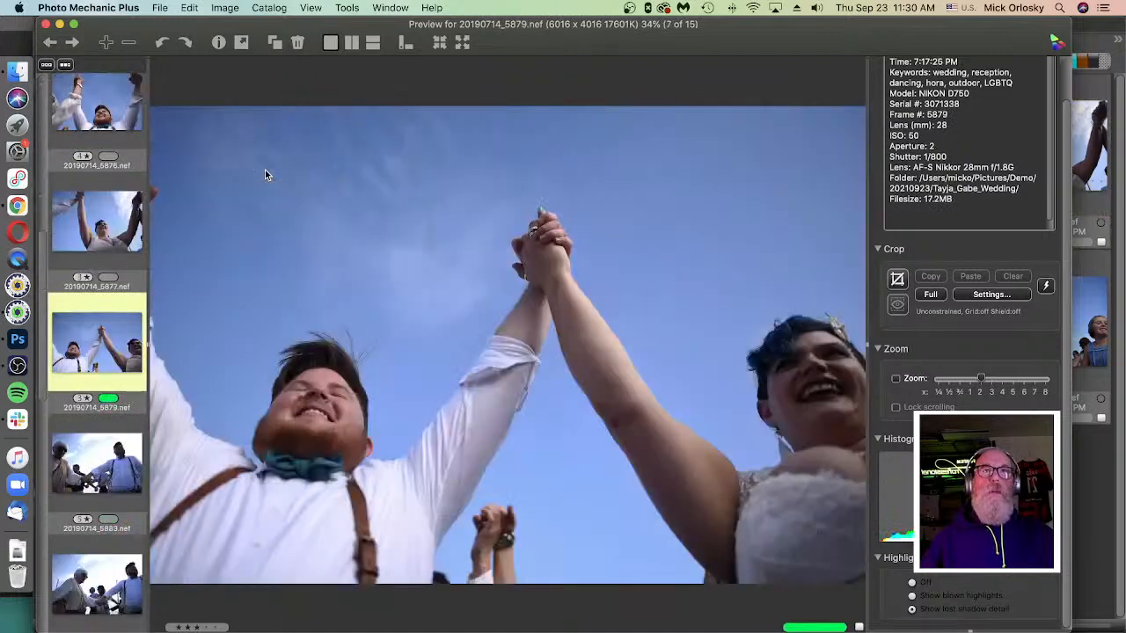
key("Right")
key("Right")
key("Right")
key("Right")
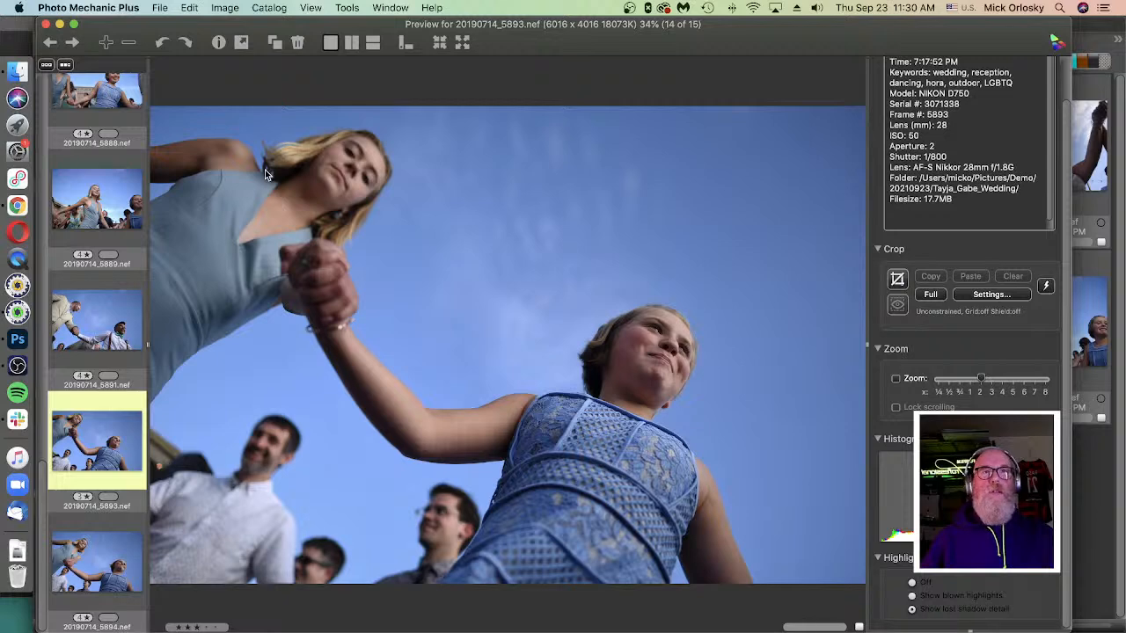
key("Escape")
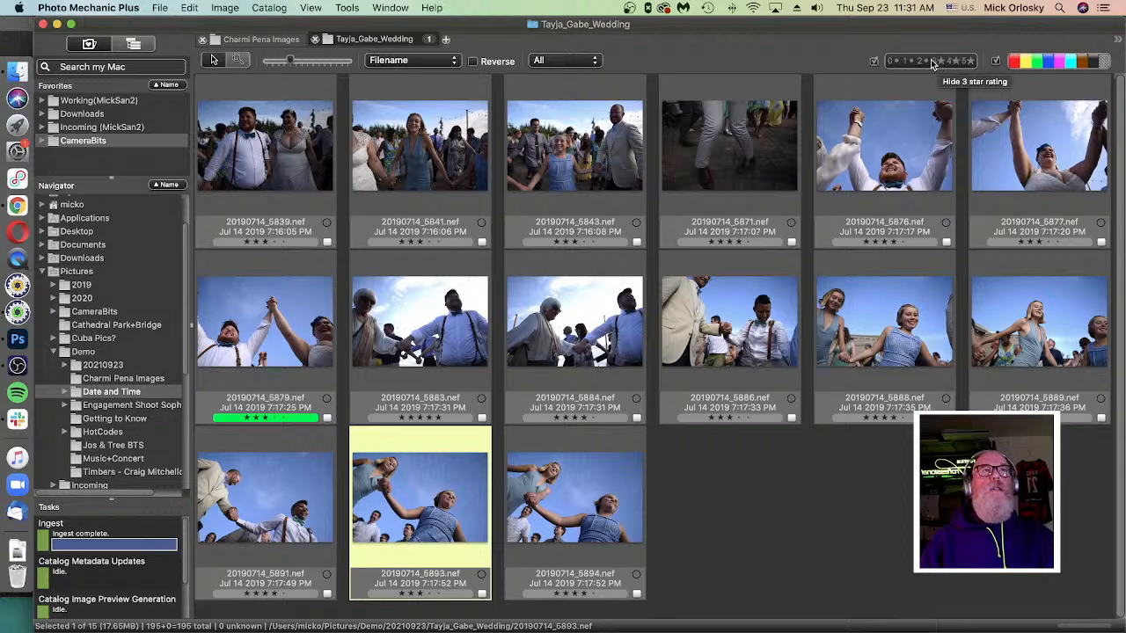
Step: Switch the rating filter to the 180 lower-rated photos and briefly preview 20190714_5848
left_click(963, 61)
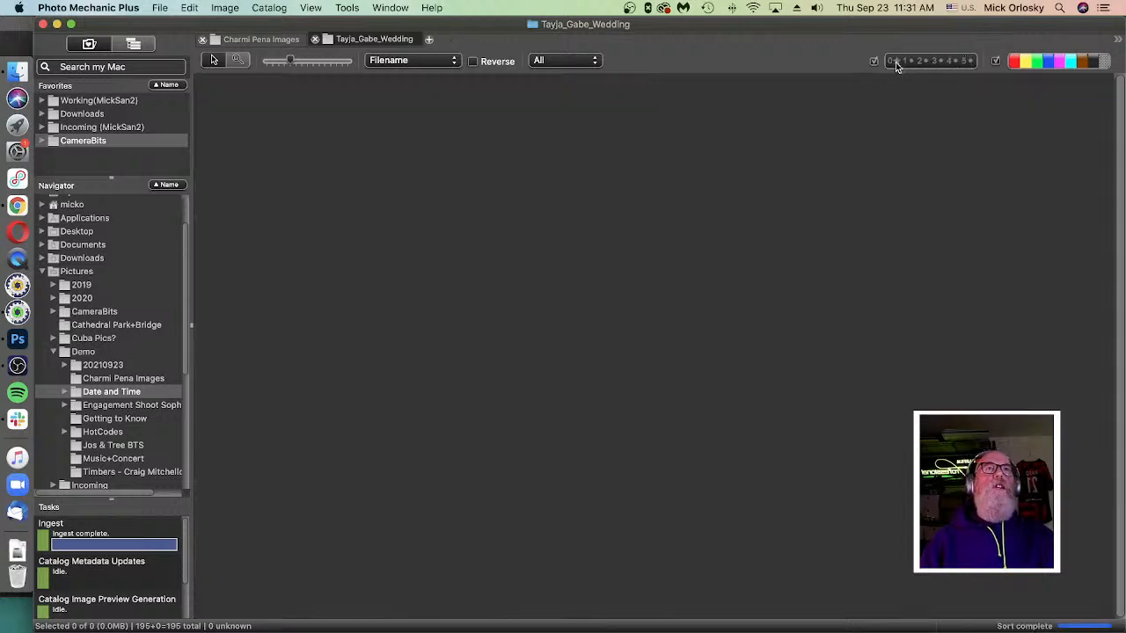
left_click(915, 60)
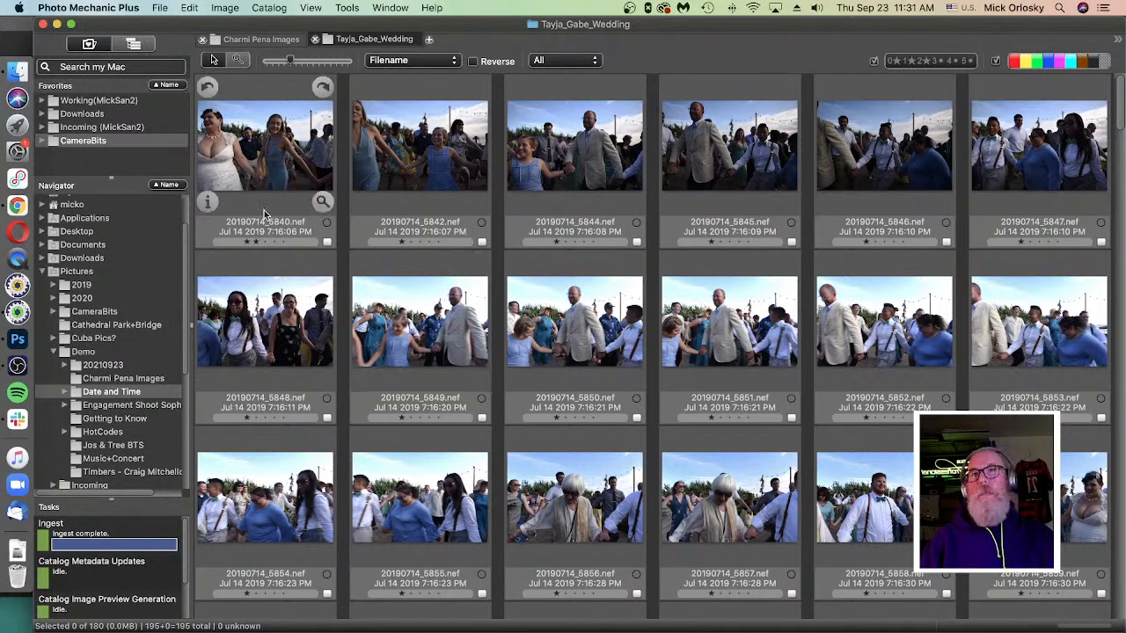
left_click(283, 329)
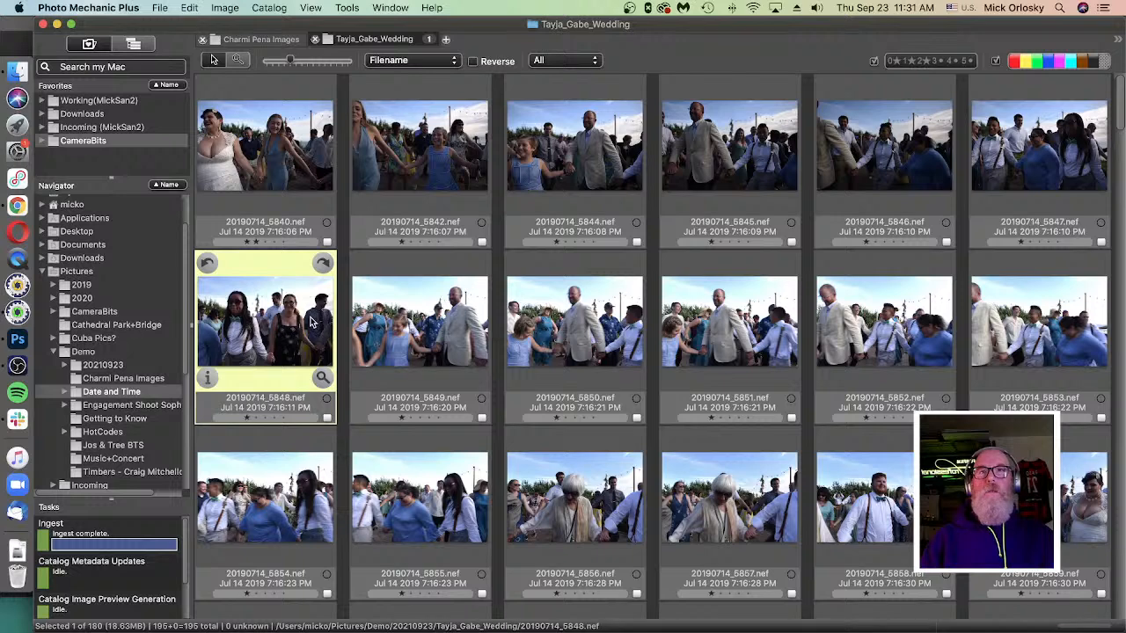
double_click(314, 320)
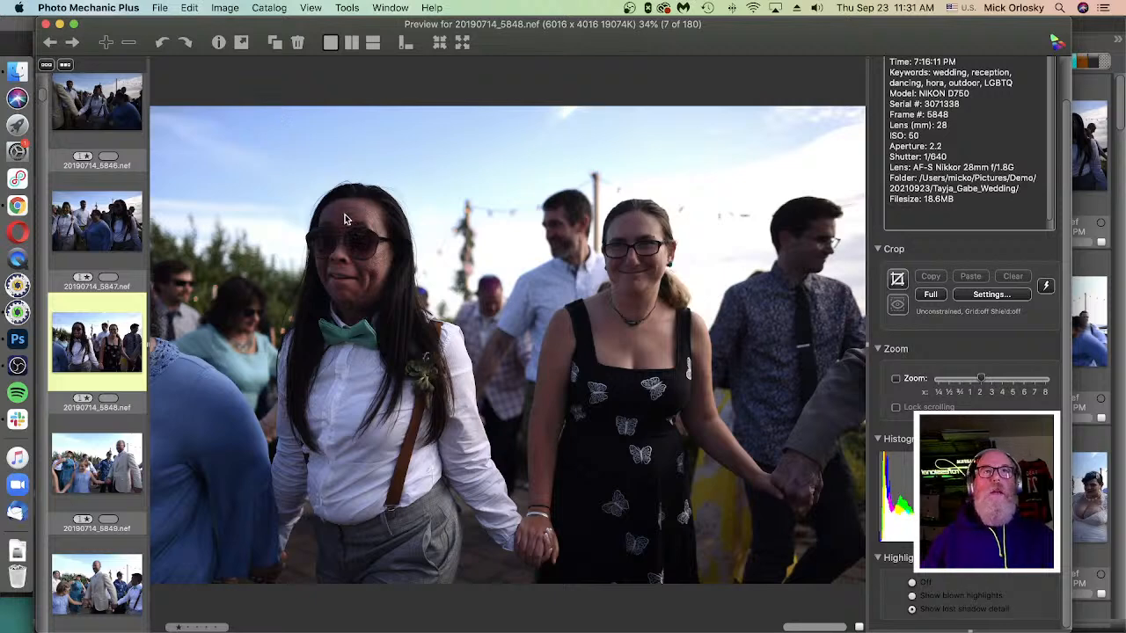
key("Escape")
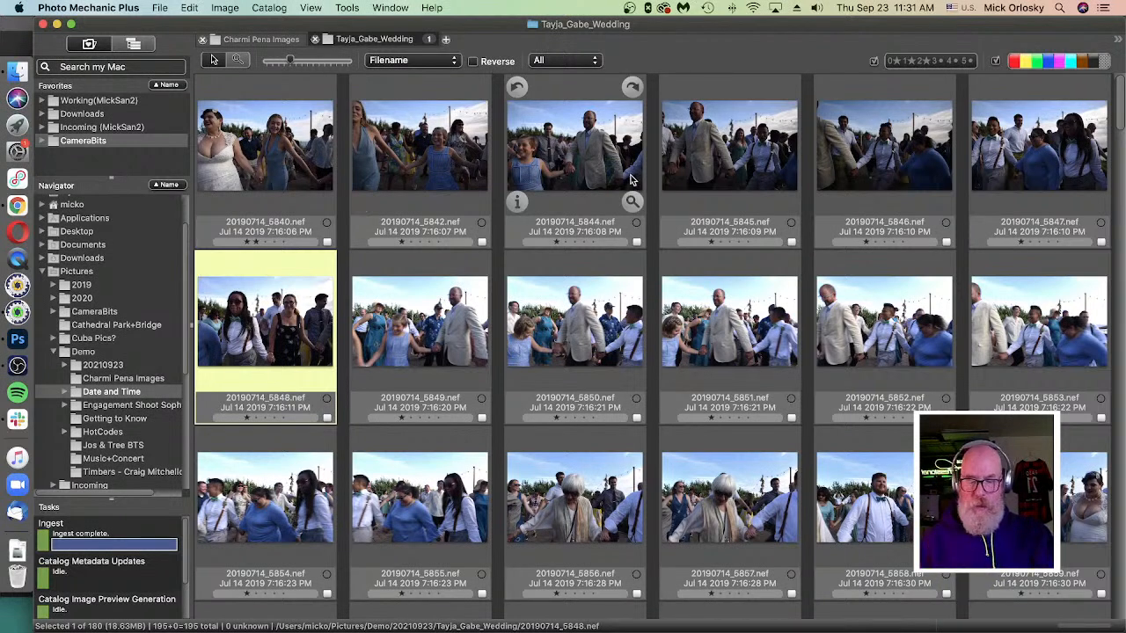
Step: Cancel Preferences unchanged, then view the renaming variables in the Ingest settings
key("super+comma")
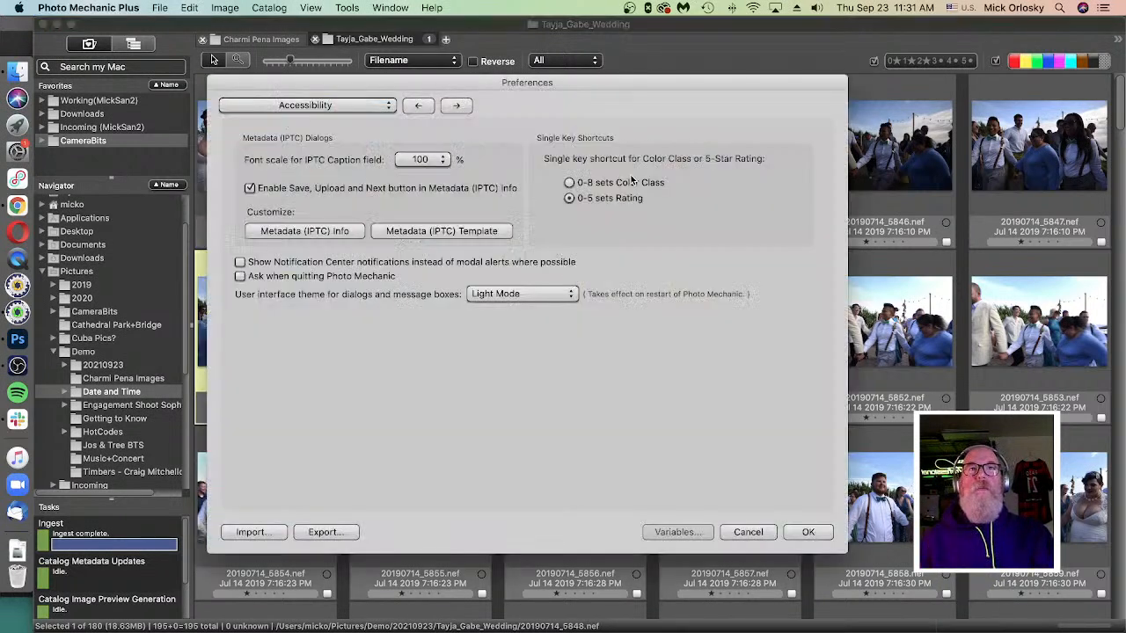
key("Escape")
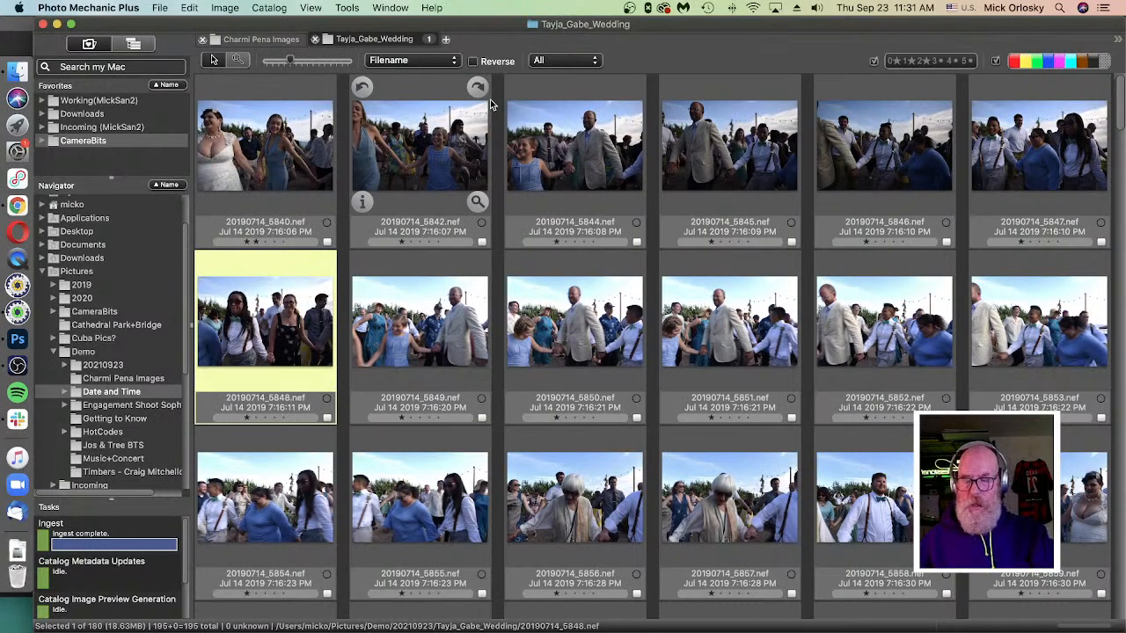
key("super+g")
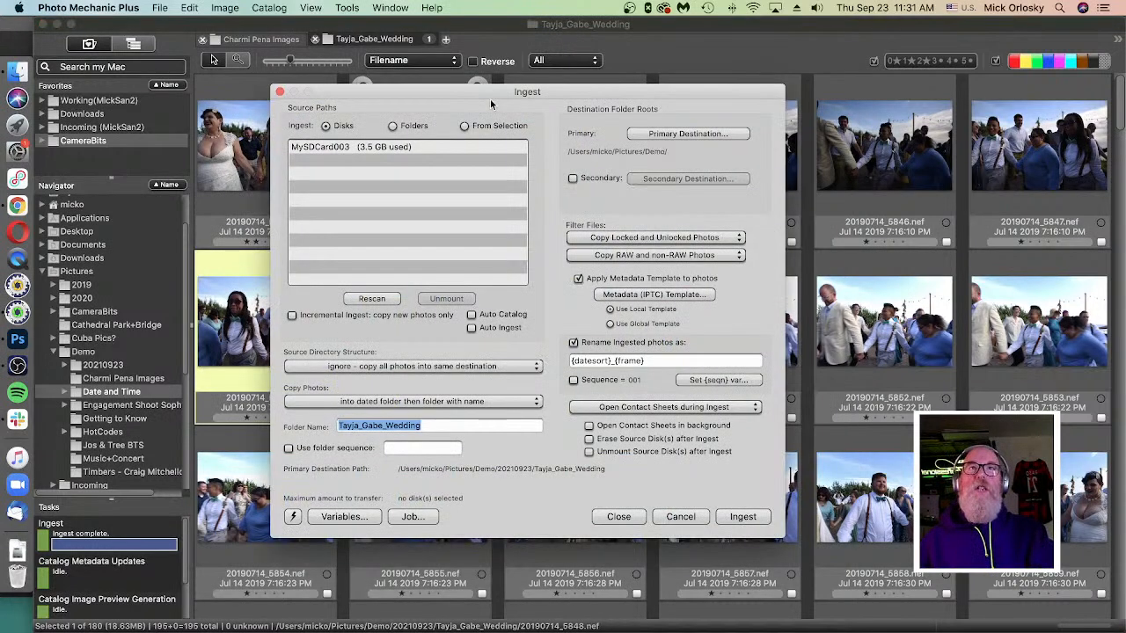
left_click(343, 517)
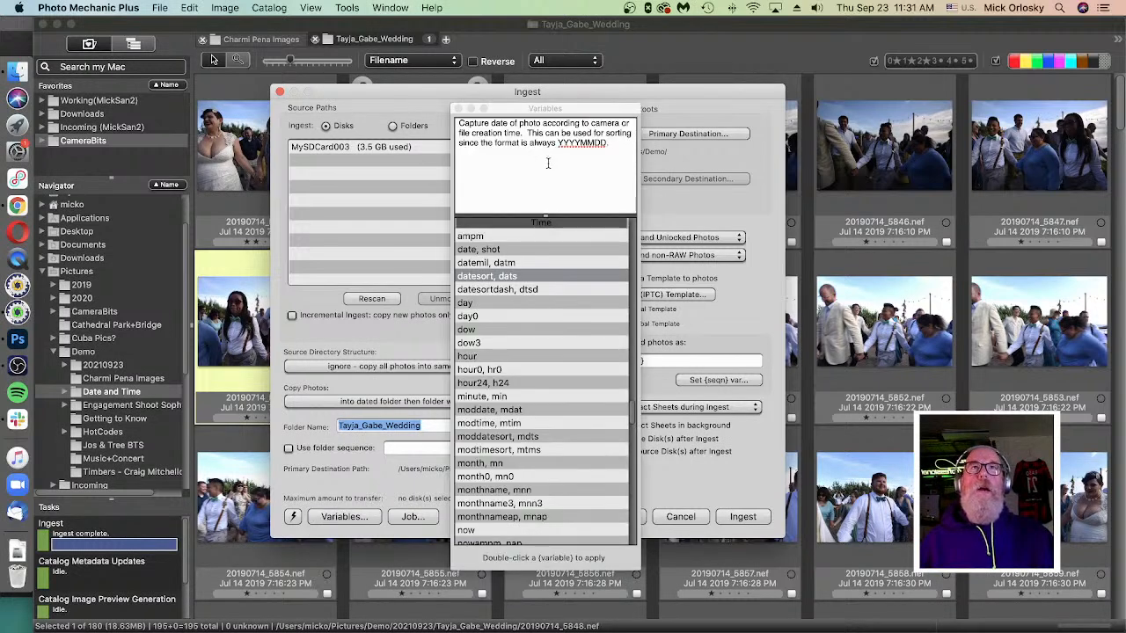
Step: Close the Ingest settings and variables list, then select photo 20190714_5849
key("Escape")
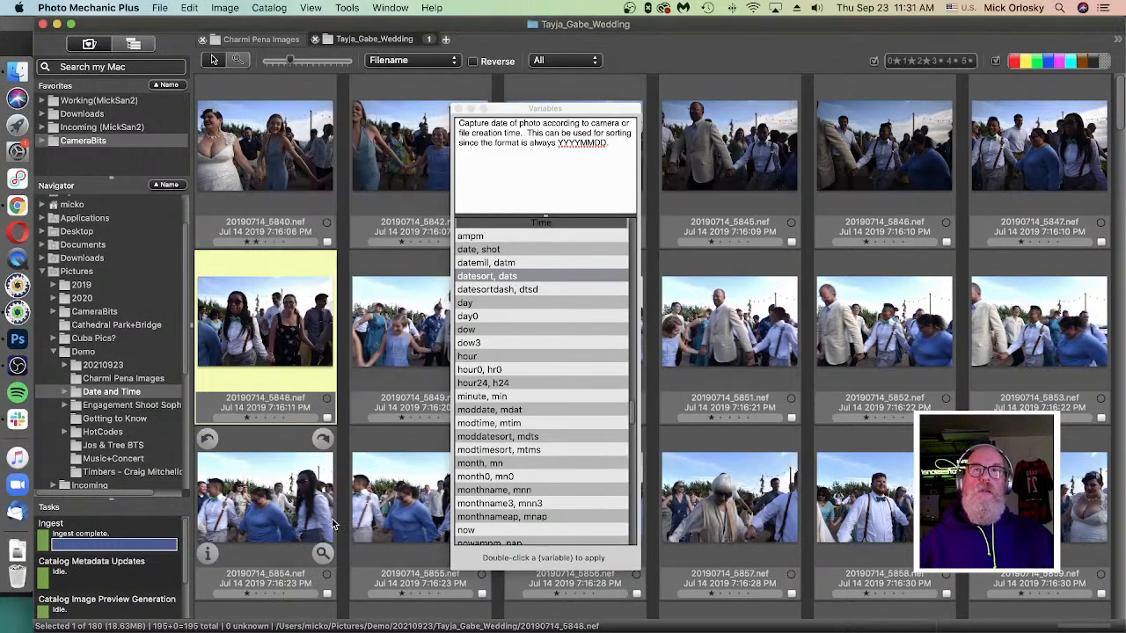
left_click(458, 108)
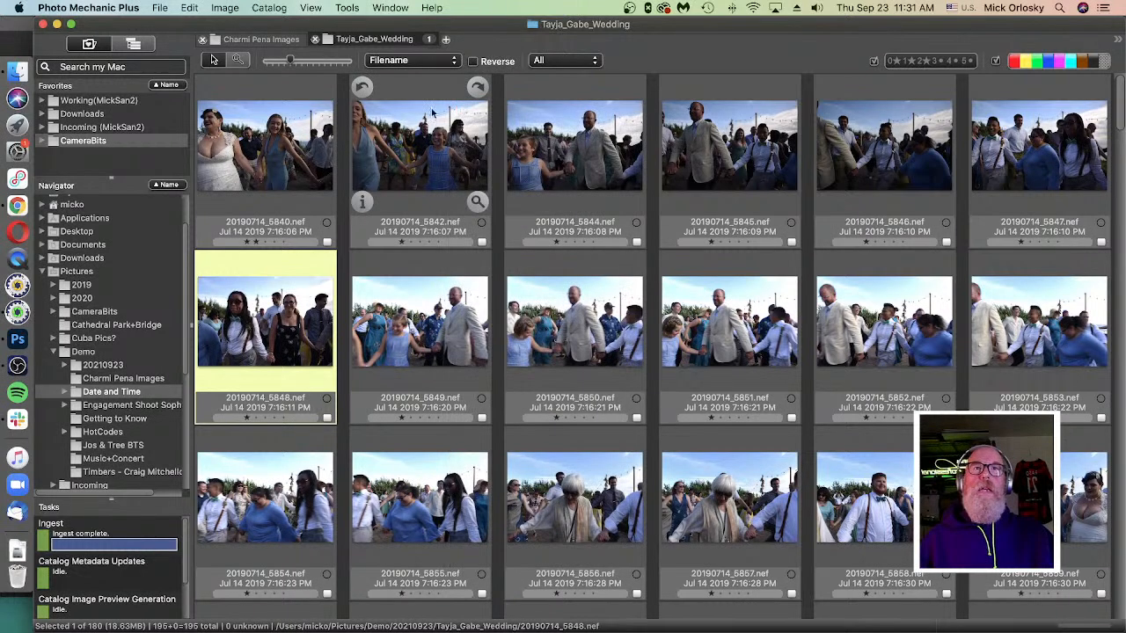
left_click(430, 335)
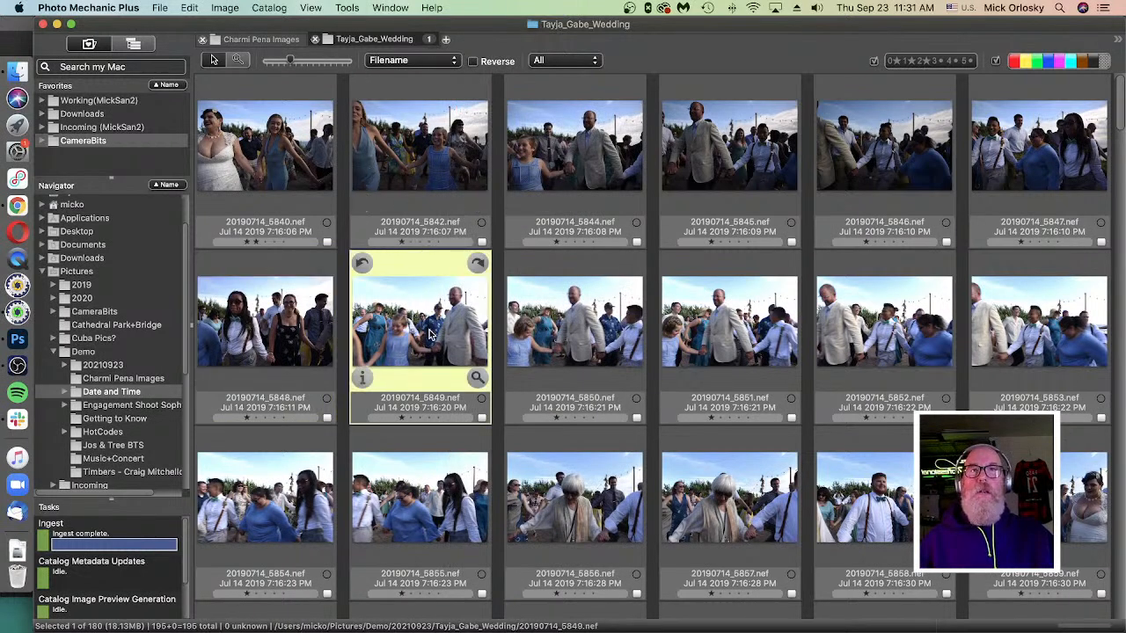
left_click(361, 379)
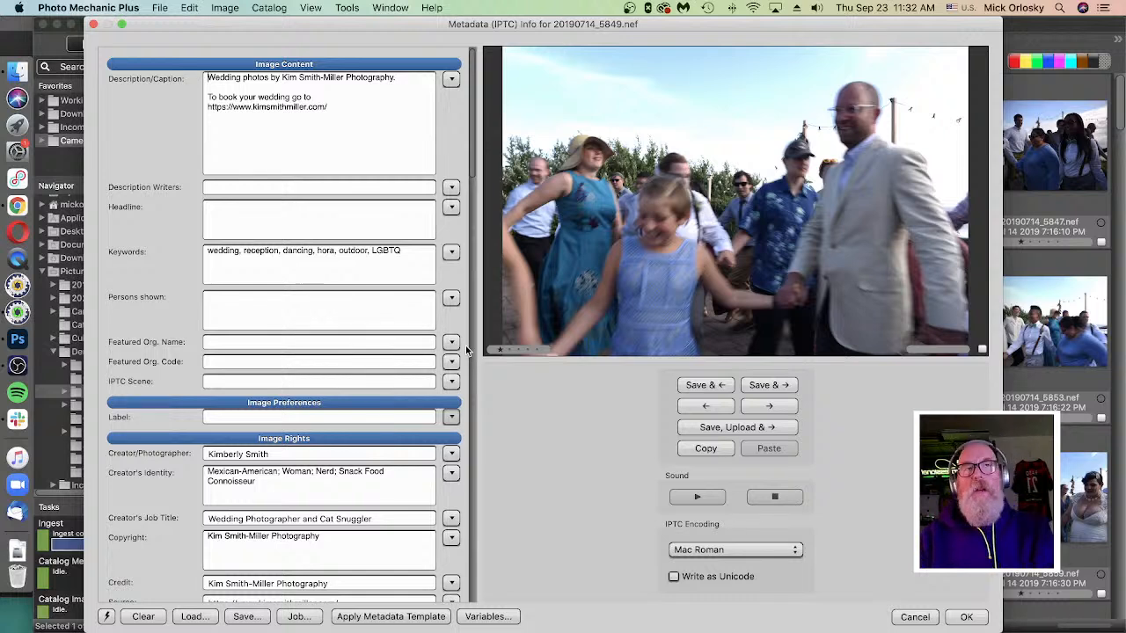
left_click(95, 24)
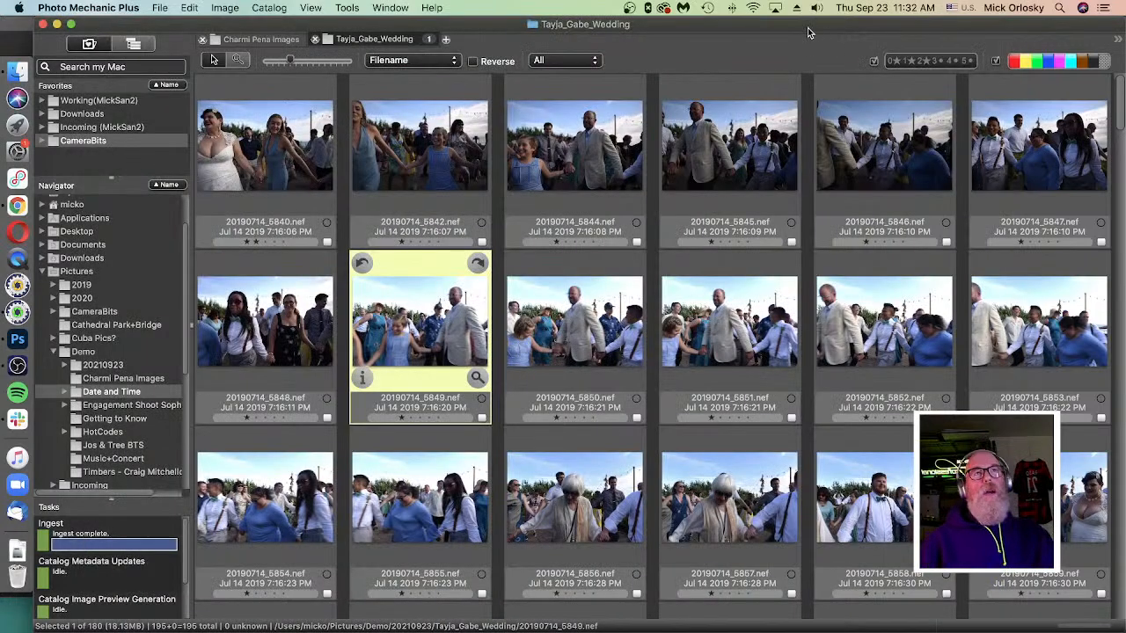
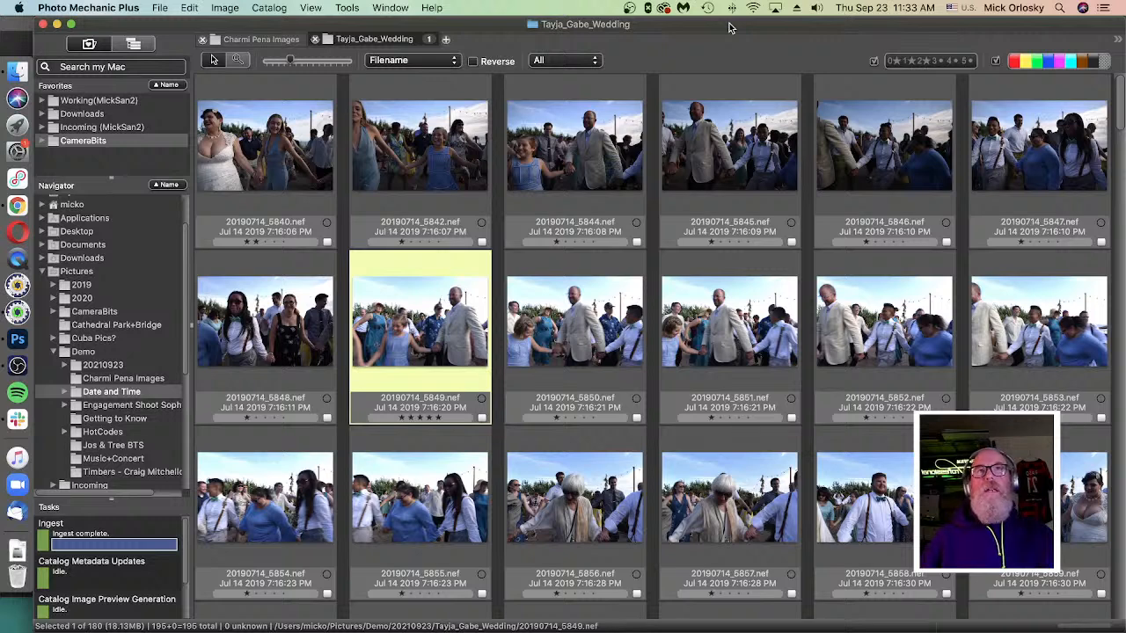
Step: Clear the selection and set a star rating on photo 20190714_5849
left_click(343, 283)
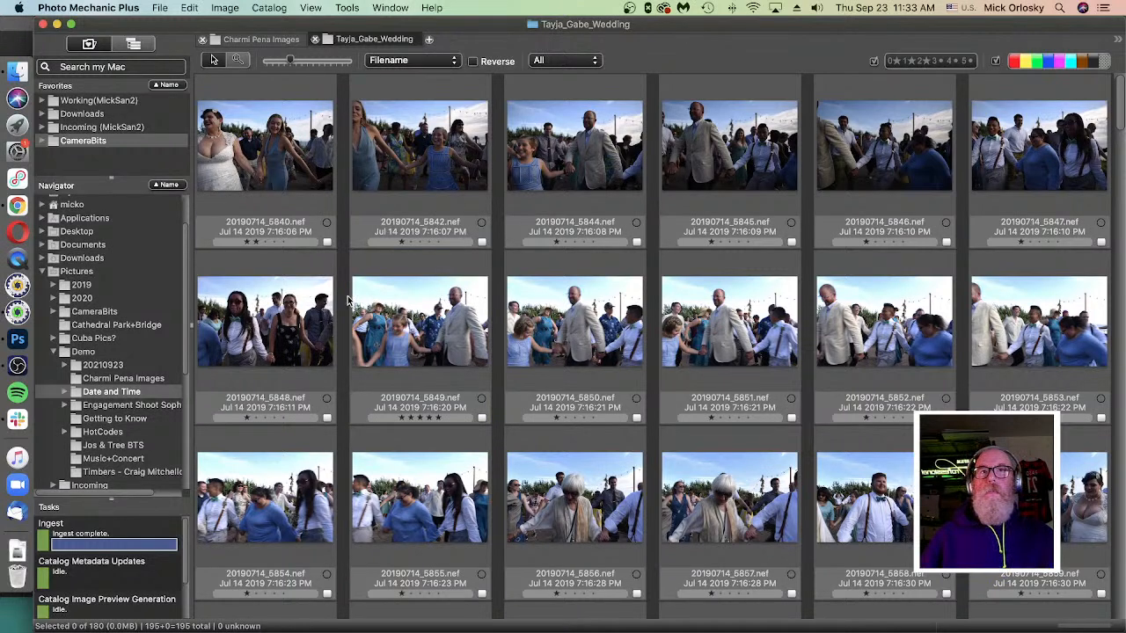
mouse_move(431, 343)
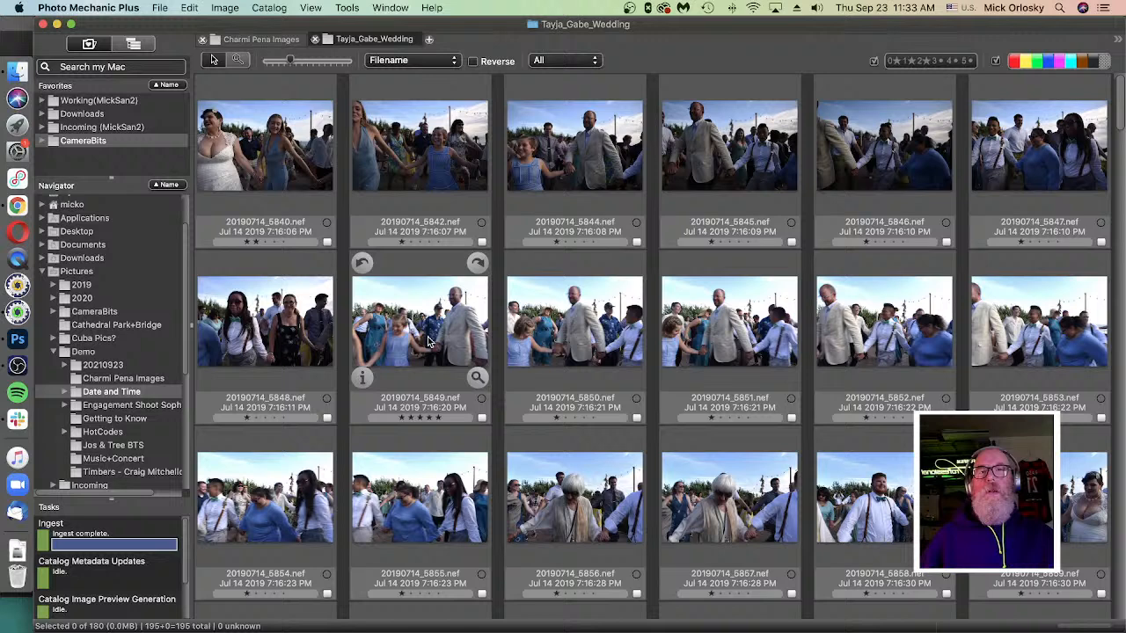
left_click(434, 416)
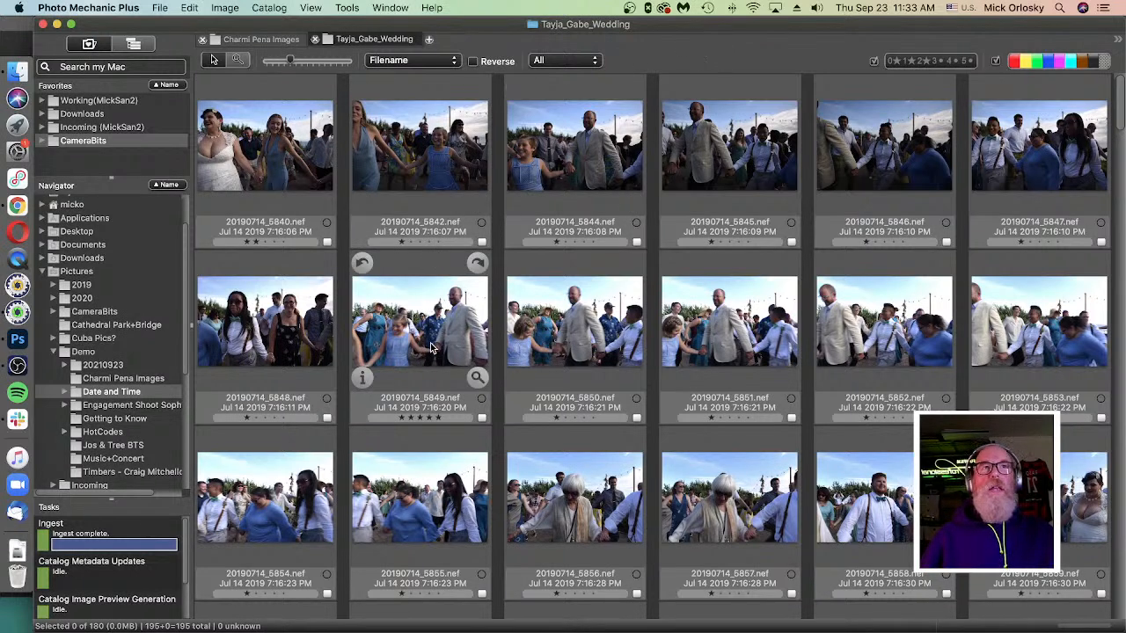
Step: Filter the contact sheet to show only the four- and five-star photos
left_click(934, 64)
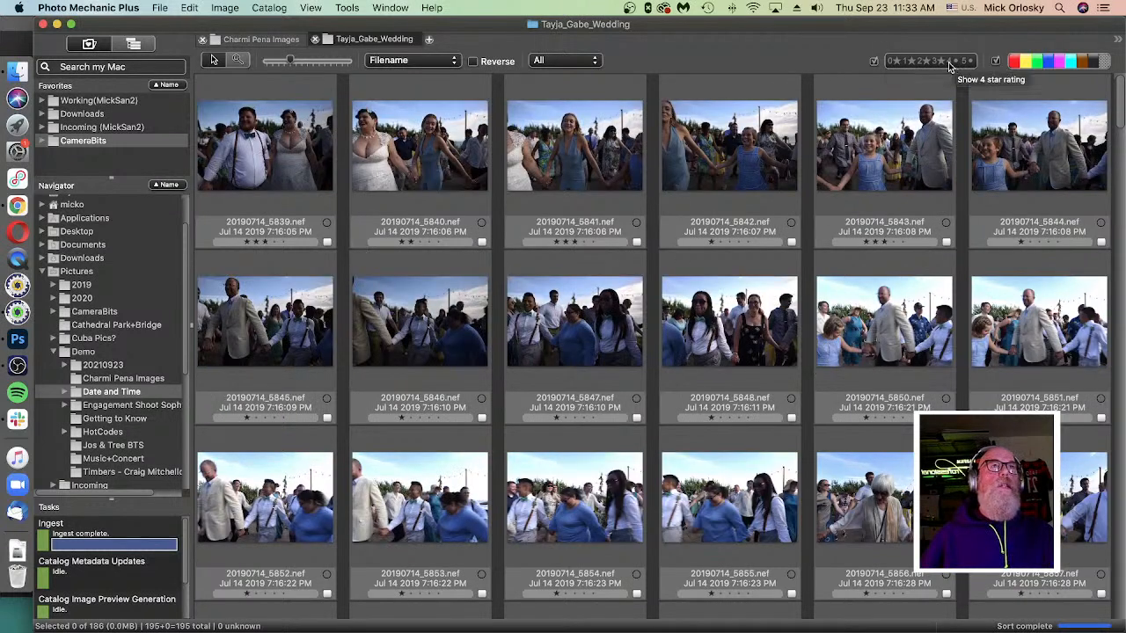
left_click_drag(935, 63, 889, 62)
left_click(875, 62)
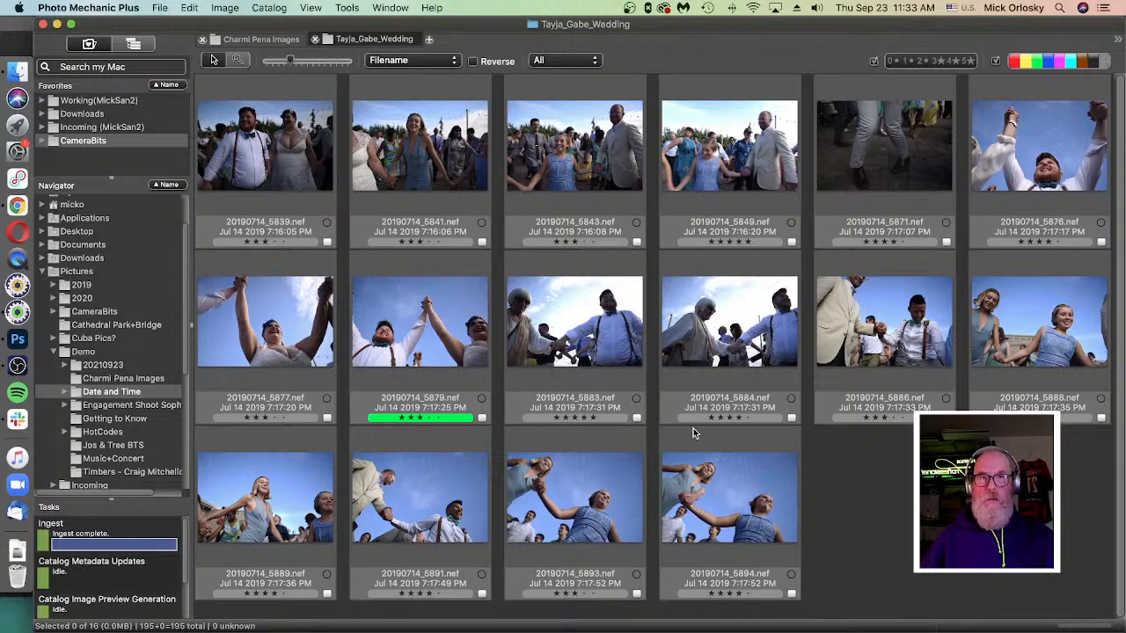
left_click(944, 60)
left_click(942, 62)
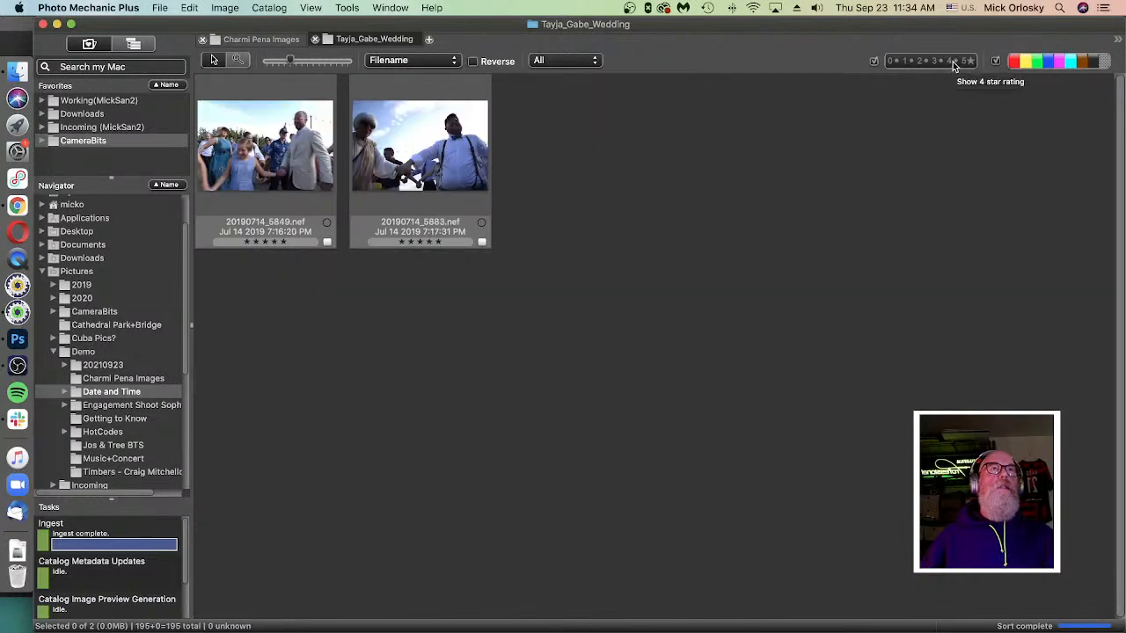
left_click(956, 62)
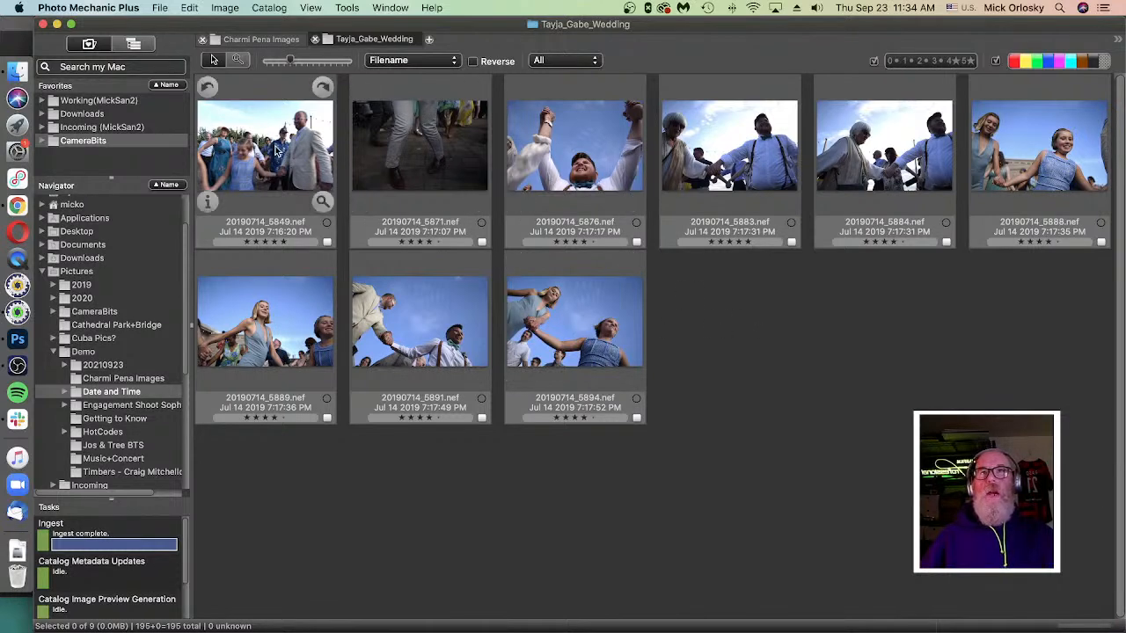
Step: Select all nine filtered photos and send them to the external editor
left_click(565, 309)
left_click(261, 185, "shift")
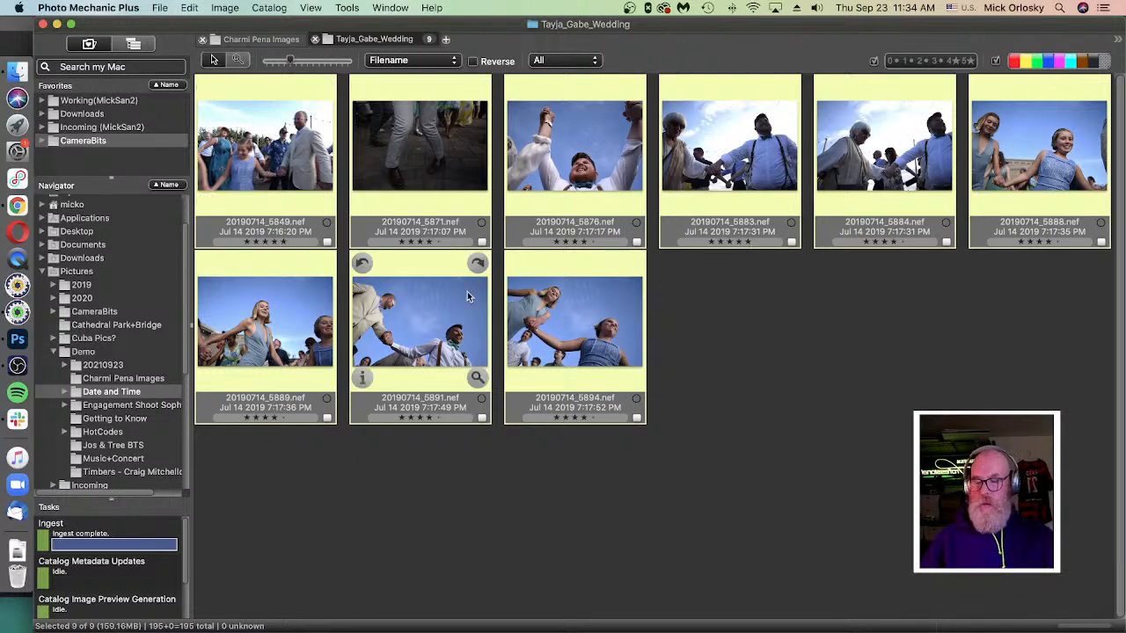
key("super+i")
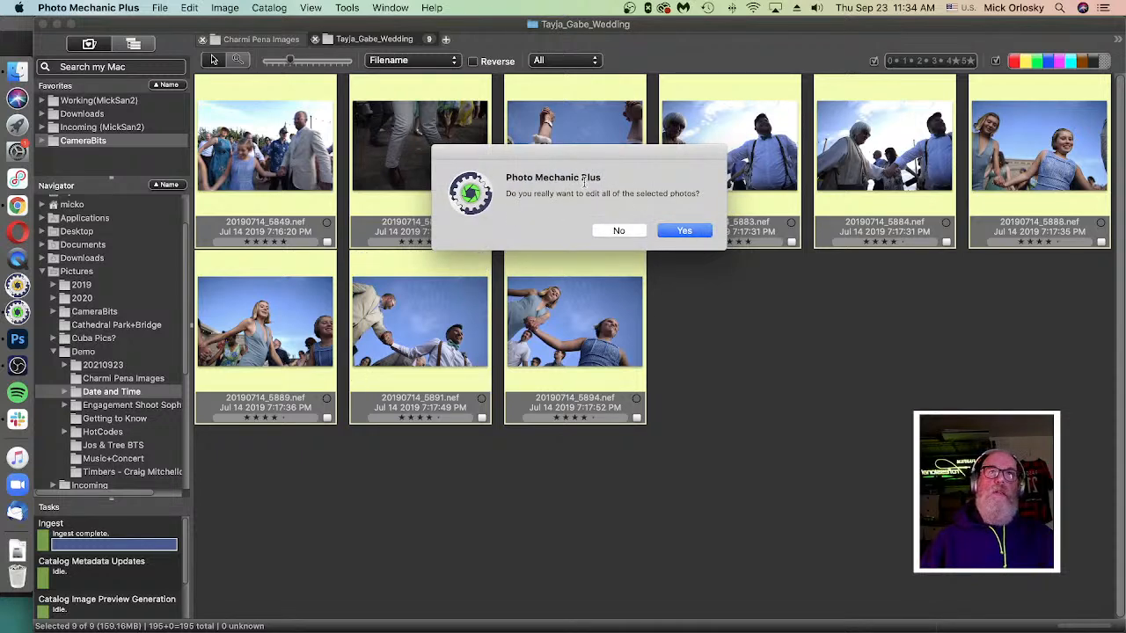
Step: Confirm editing all nine photos, expand the Curve panel in Camera Raw, then close Camera Raw
left_click(677, 231)
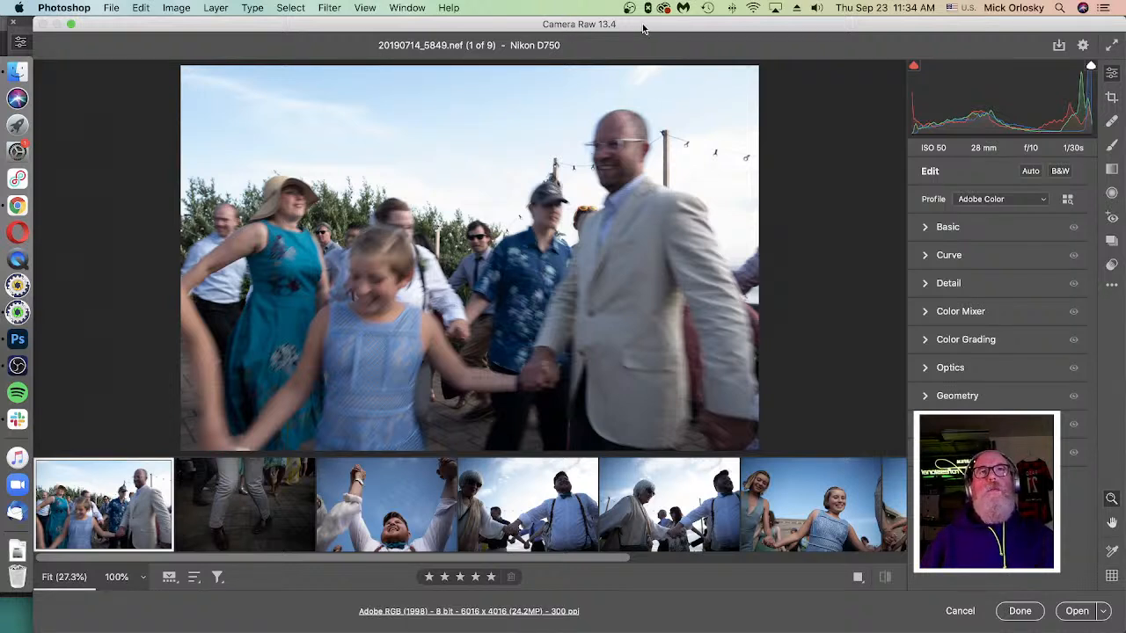
left_click(925, 255)
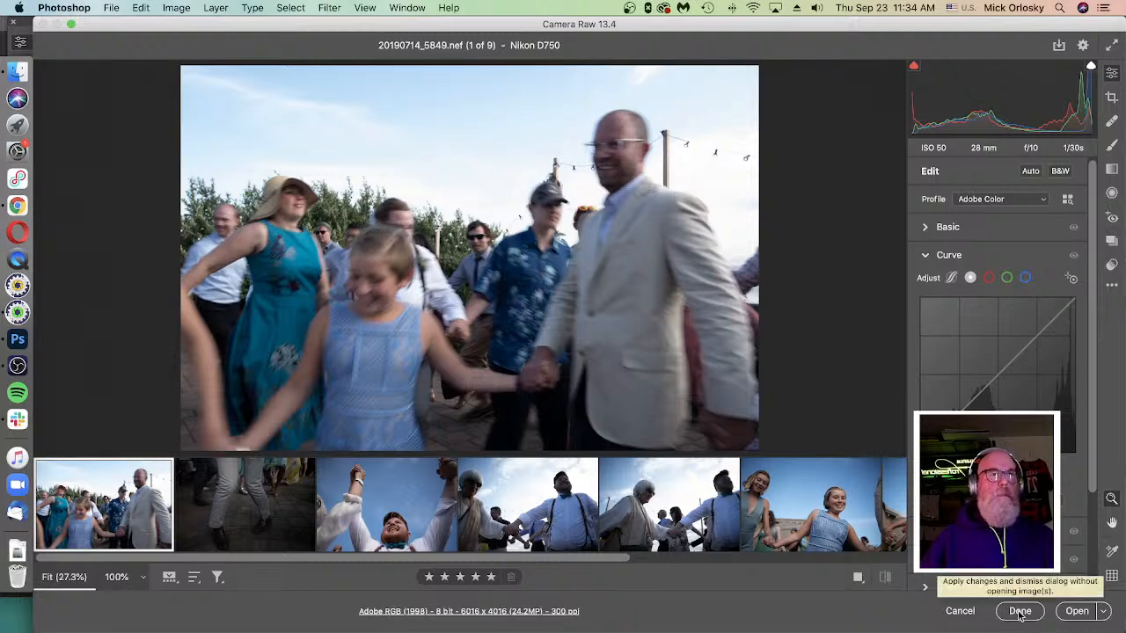
left_click(960, 611)
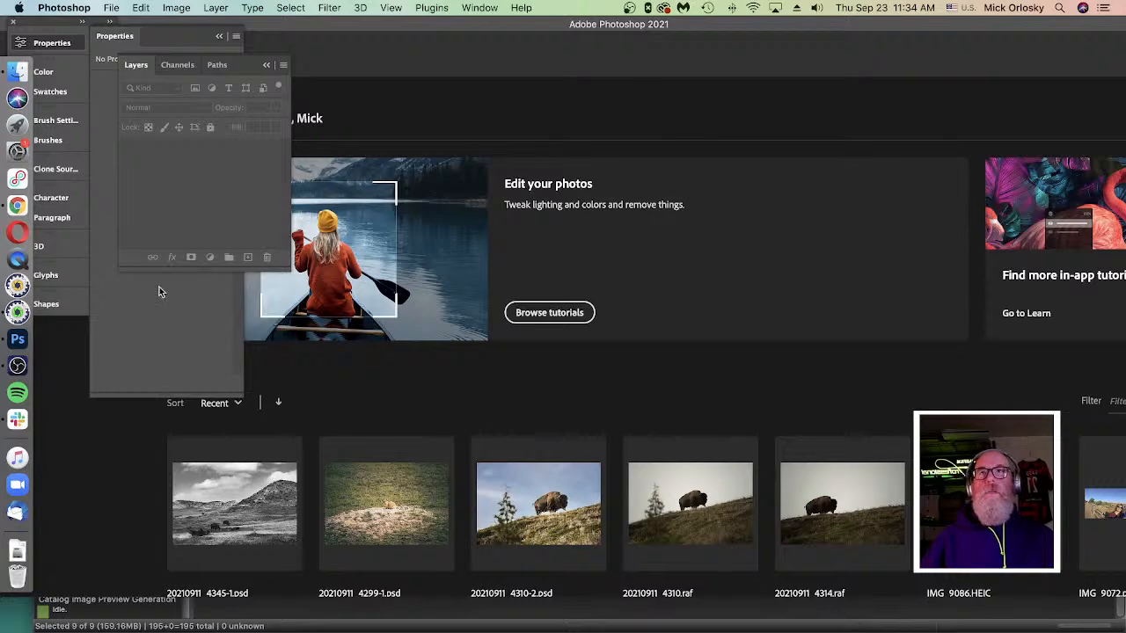
Step: Back in Photo Mechanic, select photo 5849 and show the Launching preferences with Photoshop 2021 as editor
left_click(17, 312)
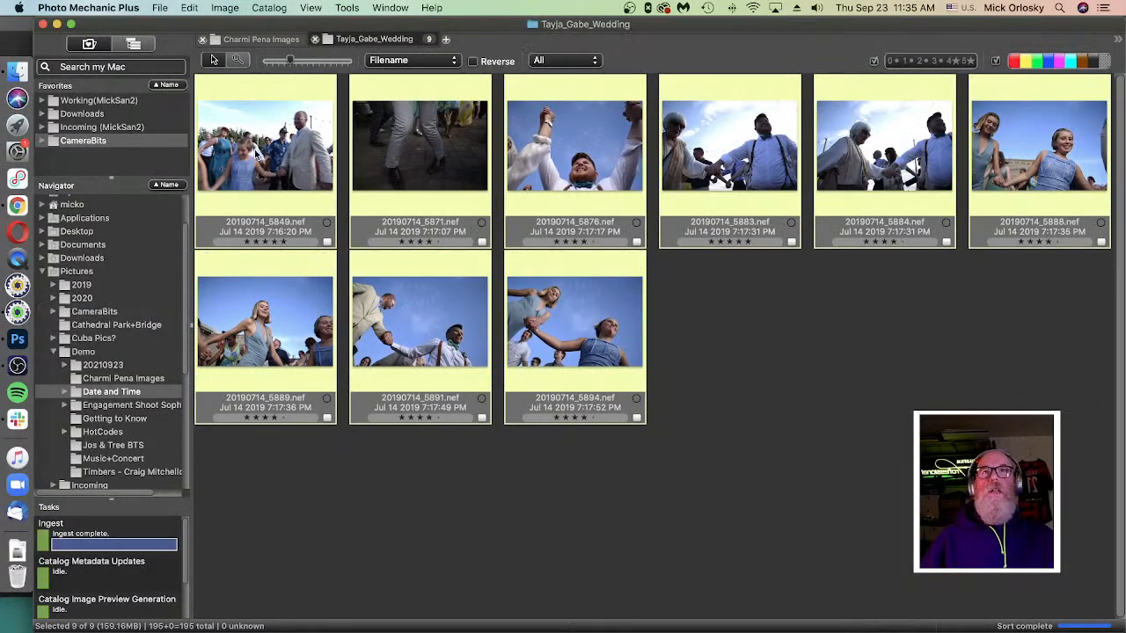
left_click(253, 167)
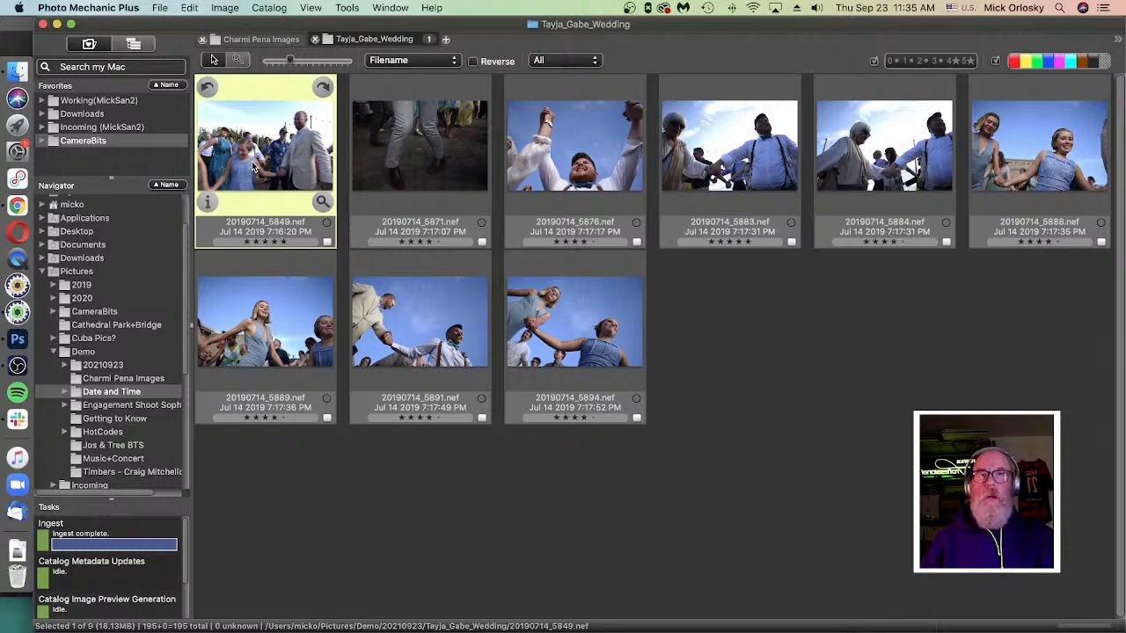
key("super+comma")
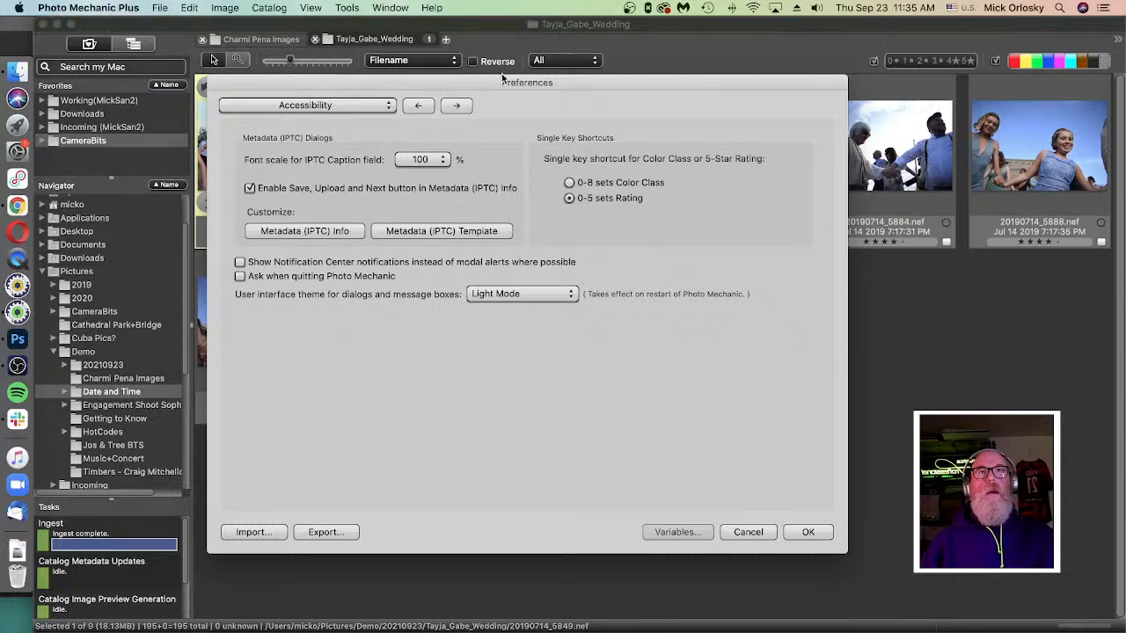
left_click(305, 105)
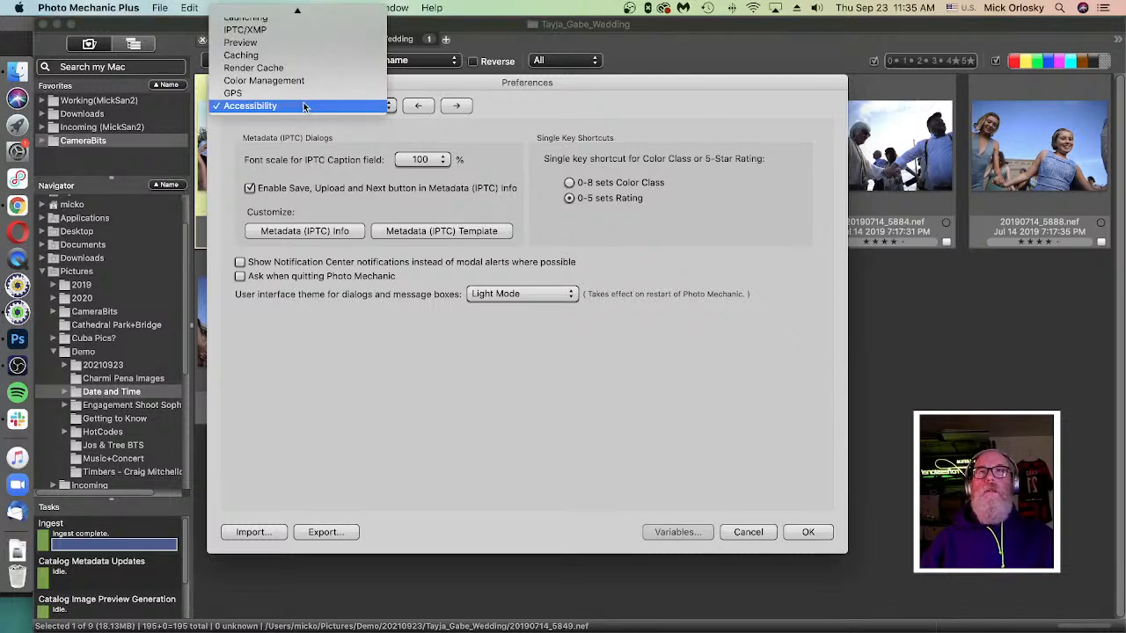
left_click(587, 98)
left_click_drag(585, 84, 591, 166)
left_click(340, 188)
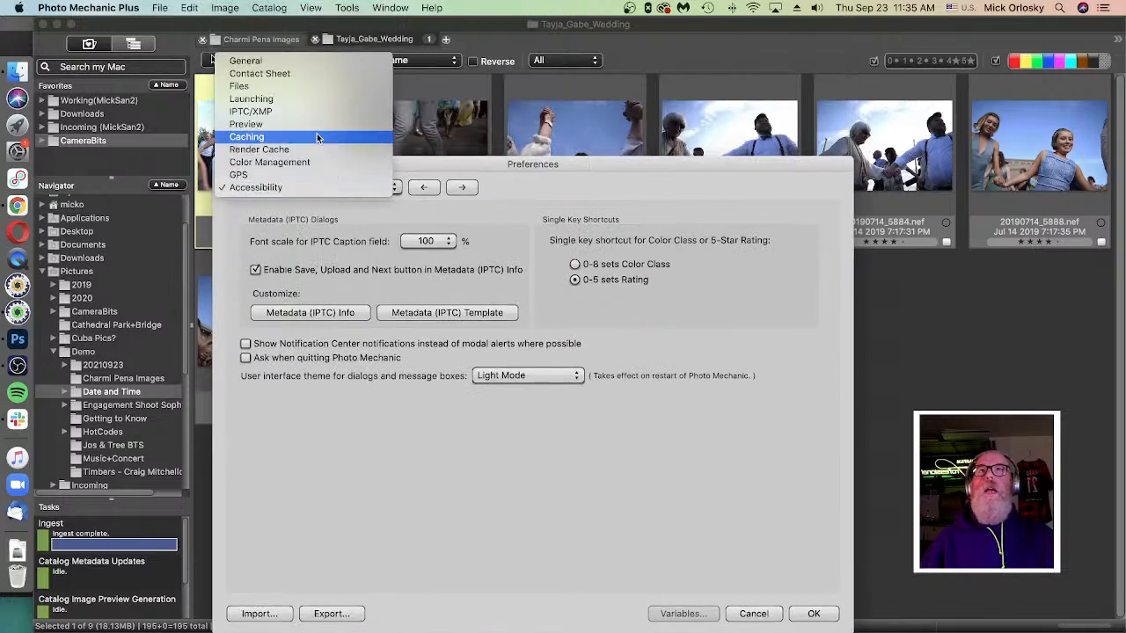
left_click(313, 100)
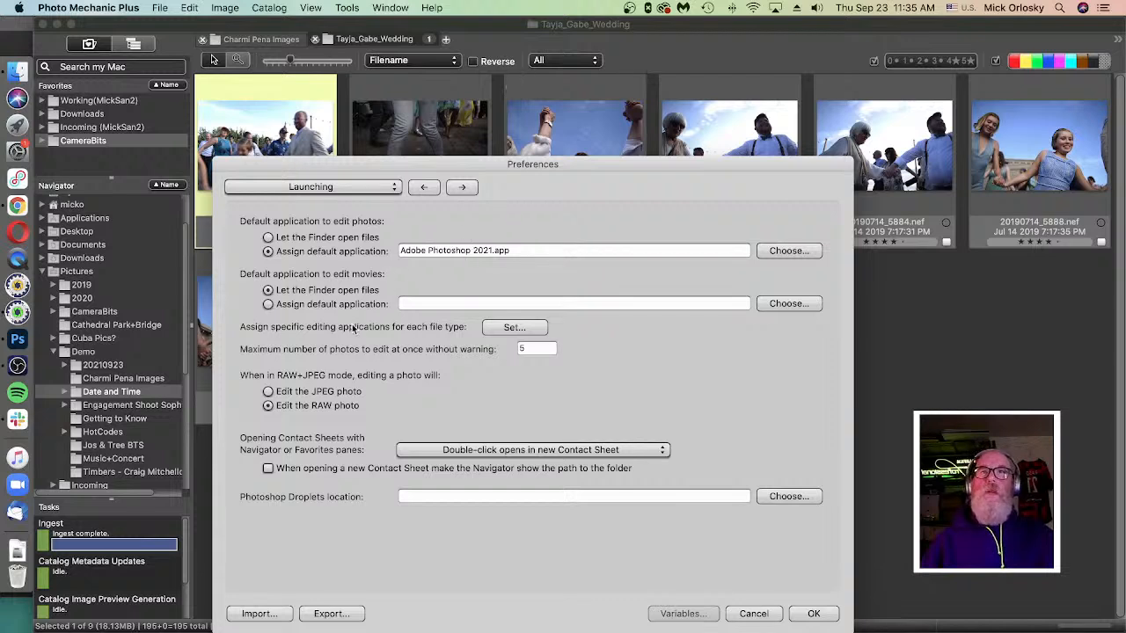
left_click(518, 328)
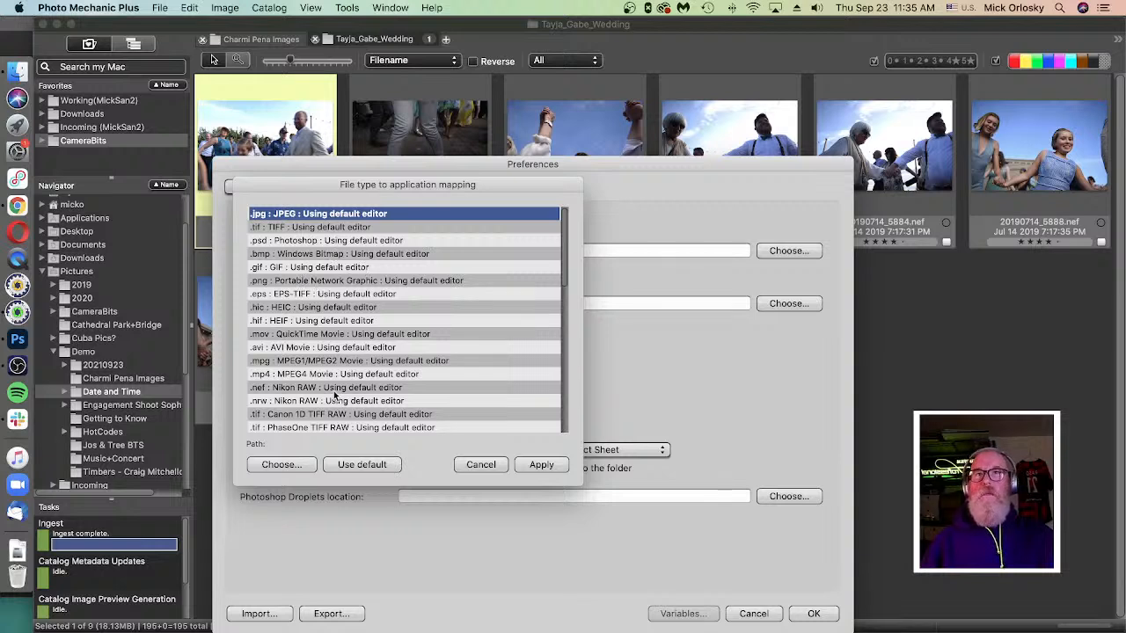
scroll(435, 383, "down", 3)
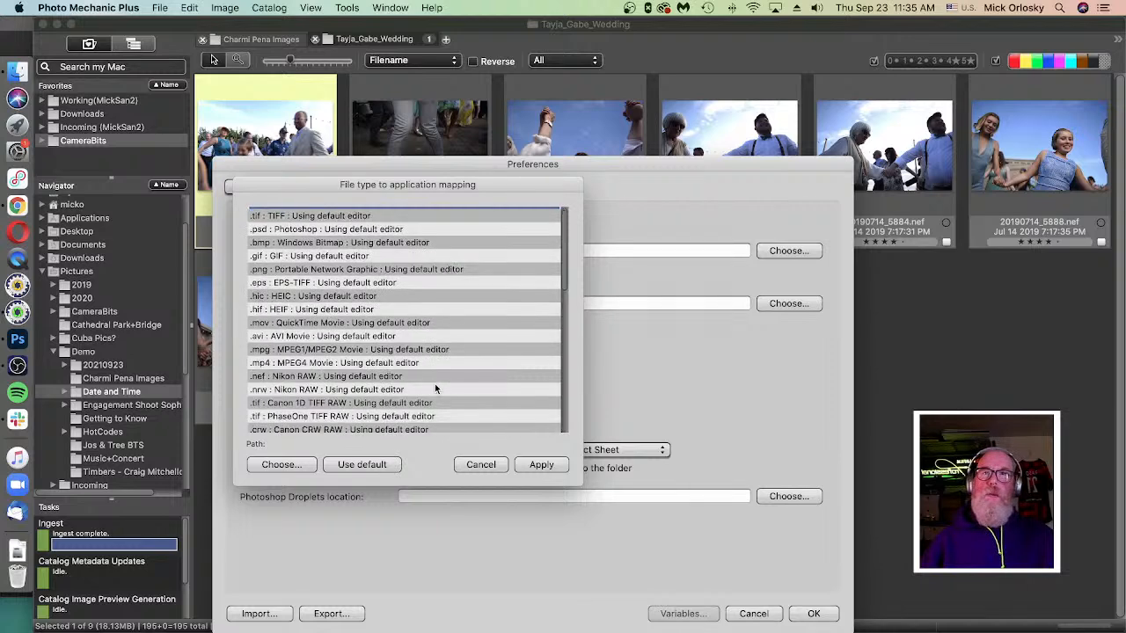
scroll(435, 383, "down", 3)
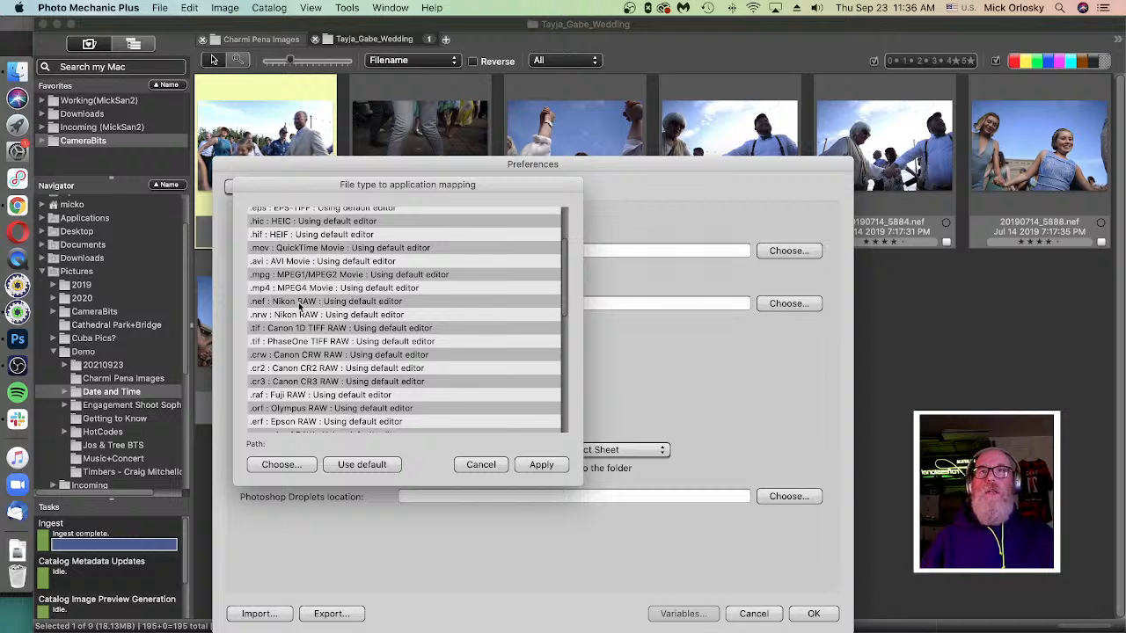
left_click(308, 395)
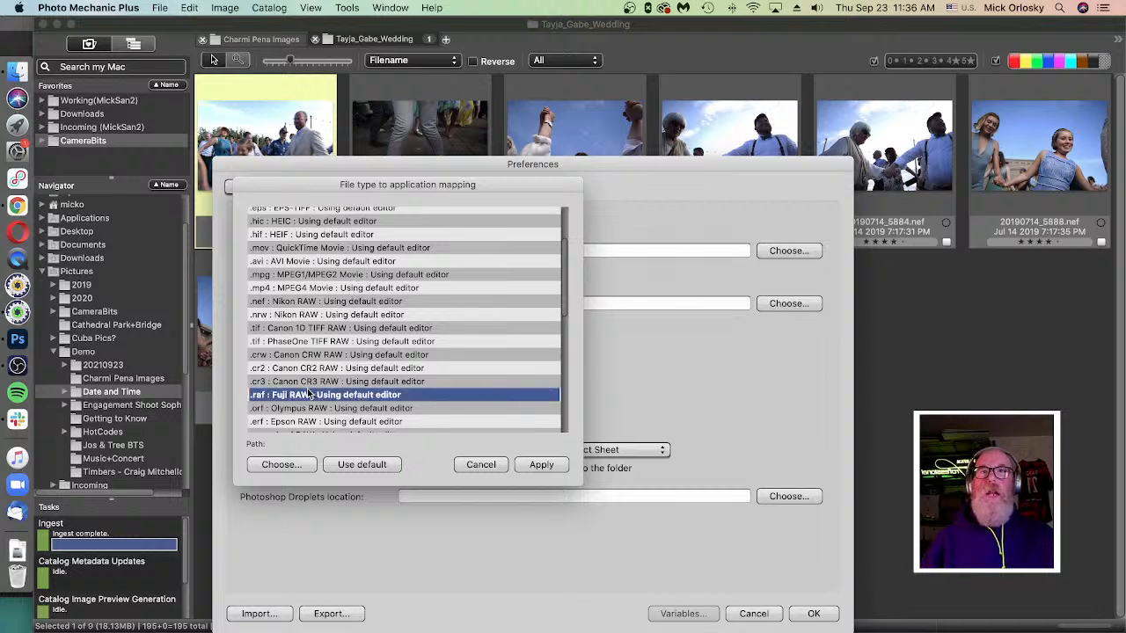
left_click(257, 464)
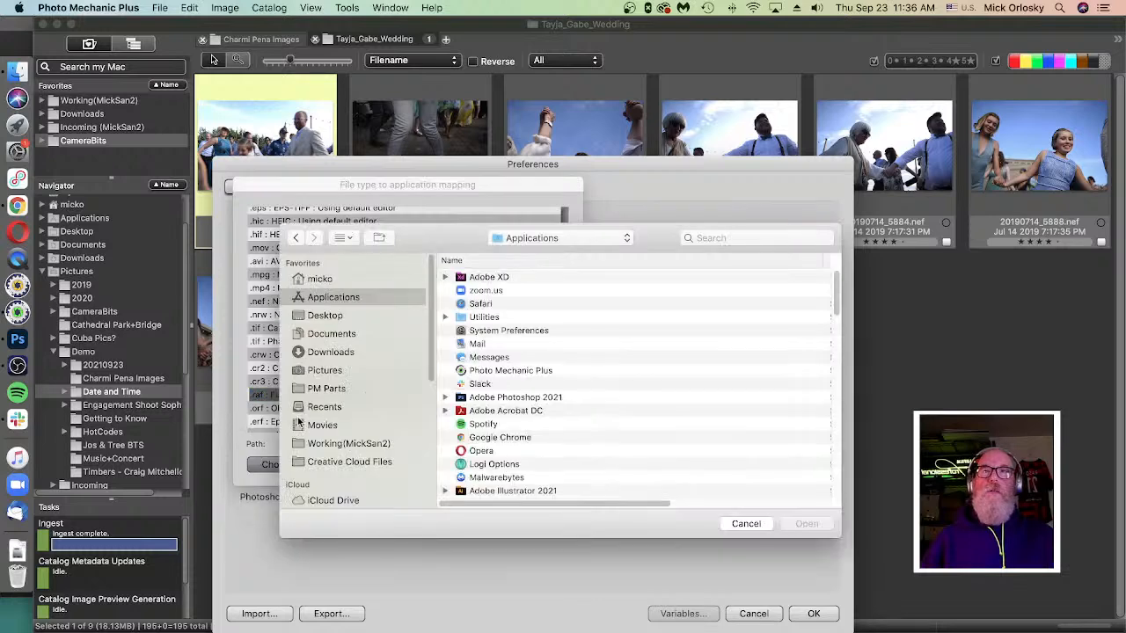
left_click(746, 523)
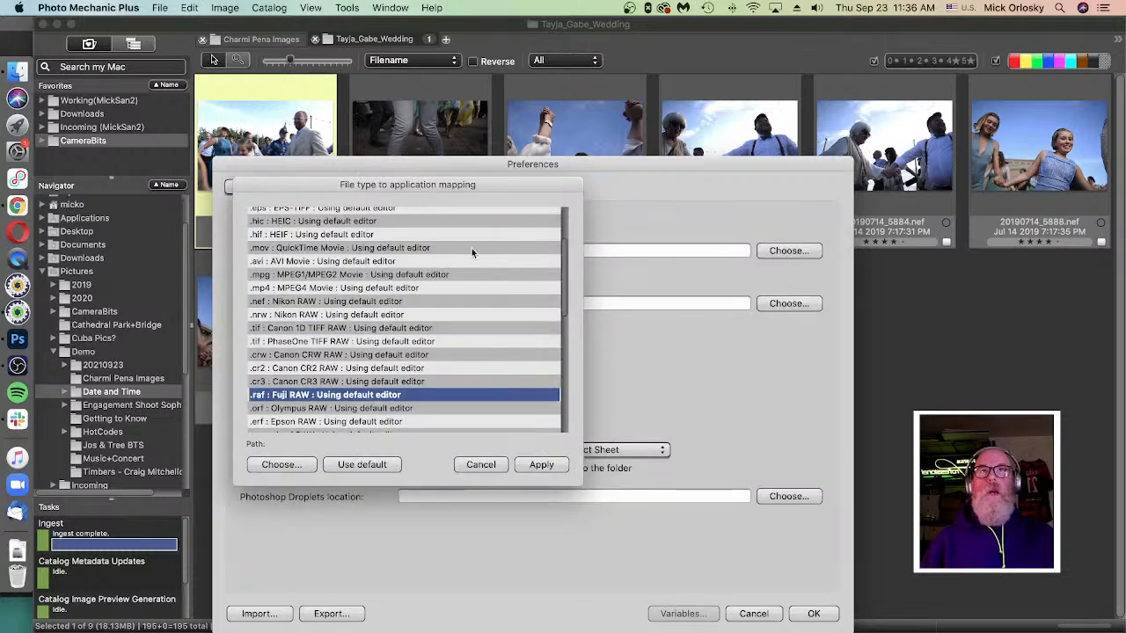
scroll(349, 342, "down", 1)
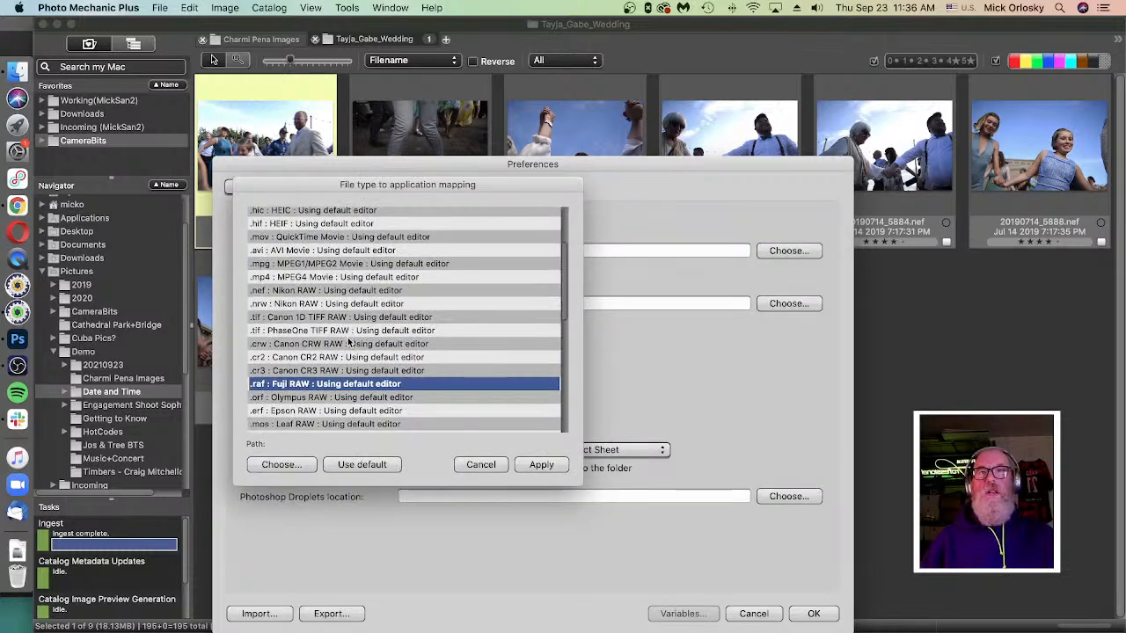
scroll(349, 341, "down", 10)
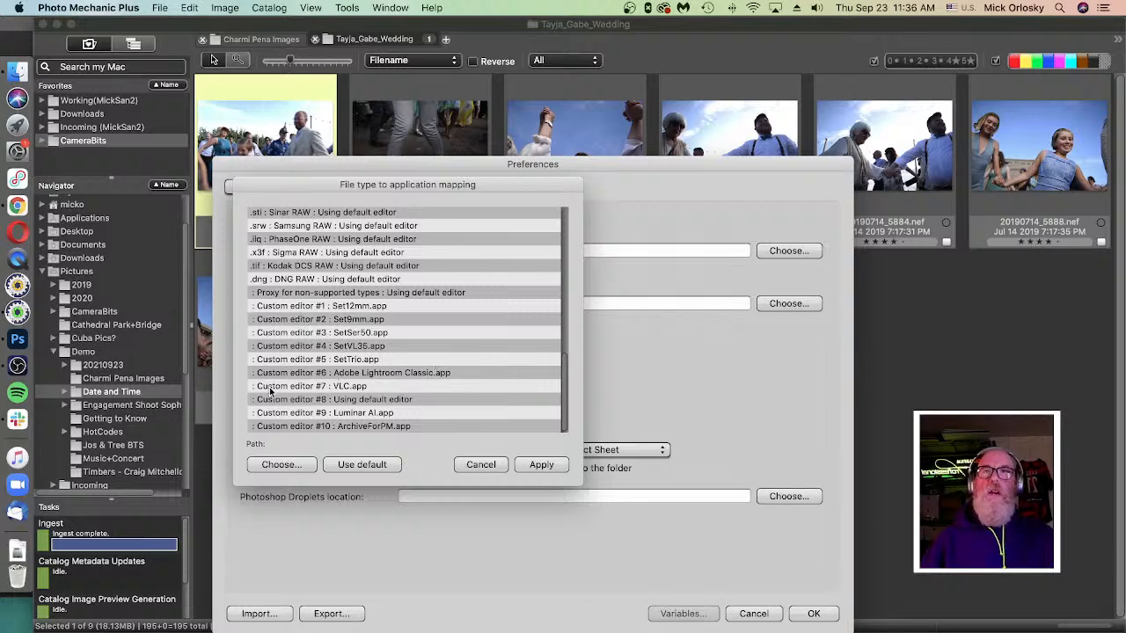
left_click(492, 467)
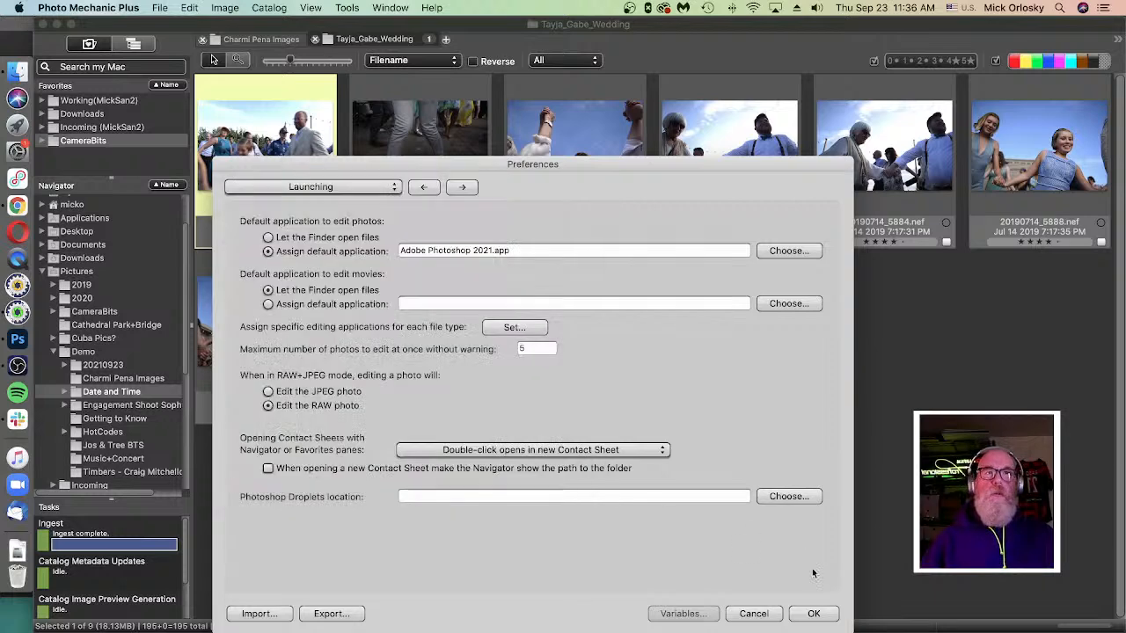
Step: Close preferences unchanged and inspect photo 5876's actions menu without launching an editor
left_click(753, 613)
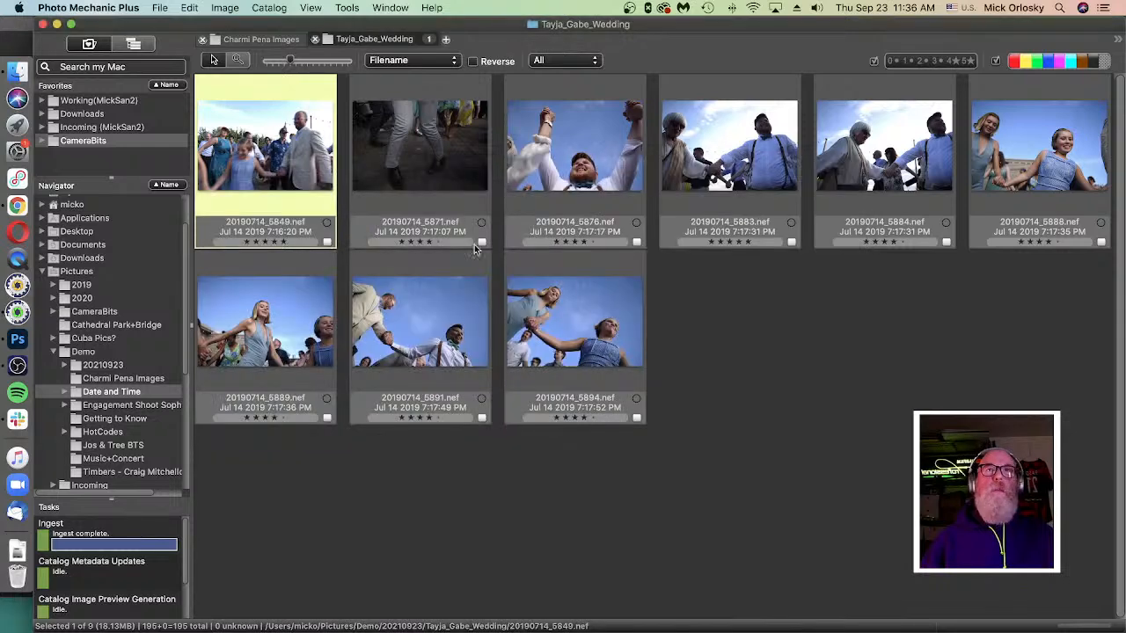
left_click(605, 167)
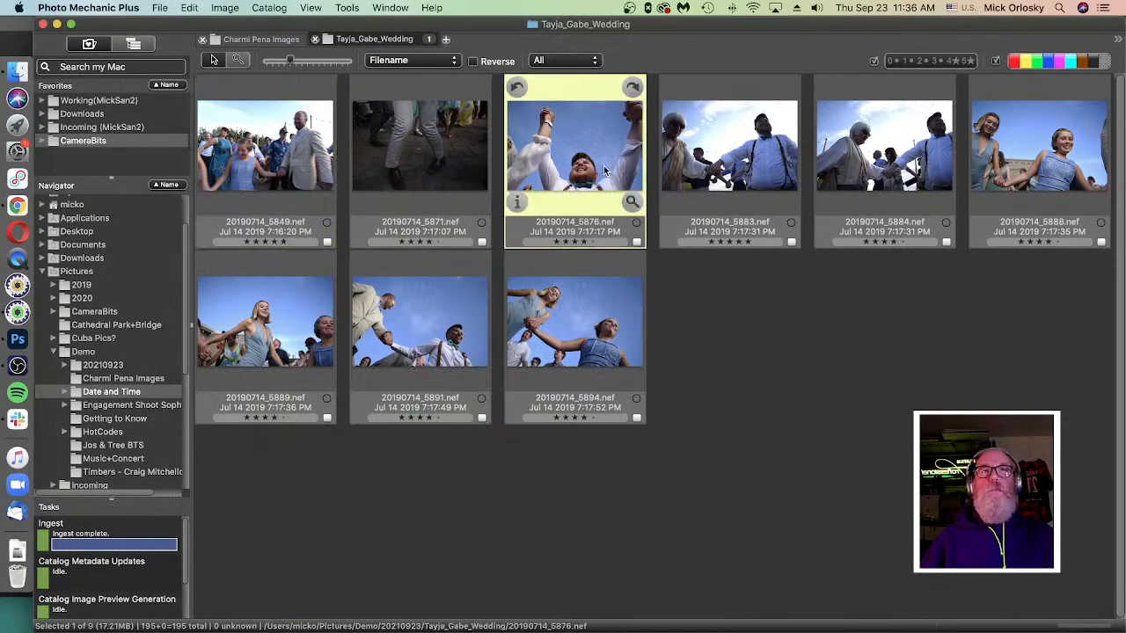
right_click(561, 141)
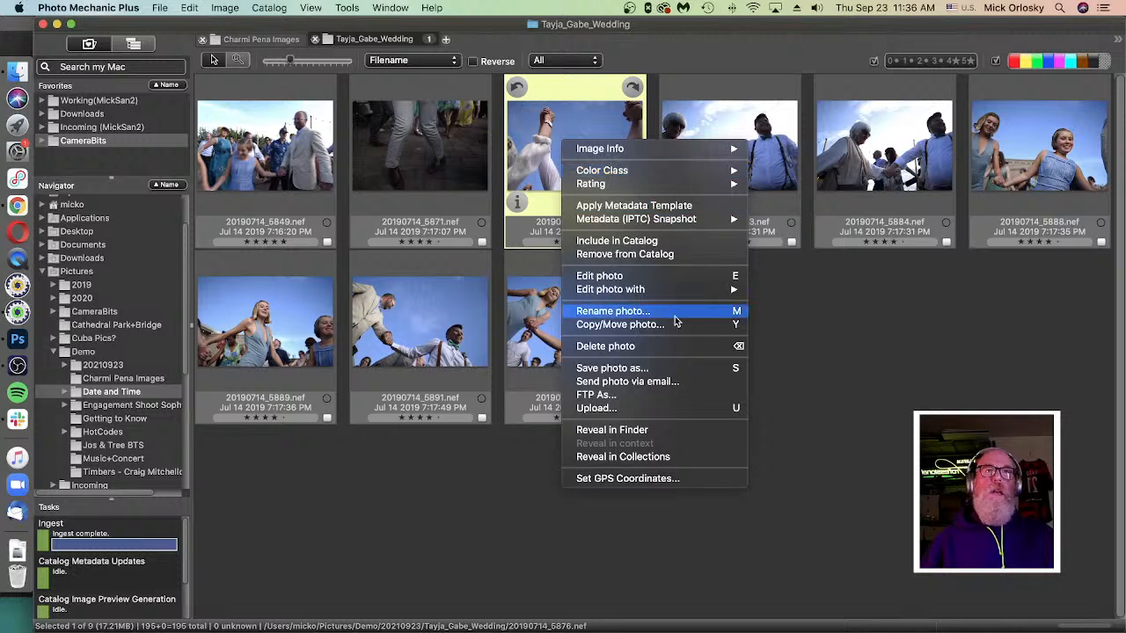
mouse_move(664, 297)
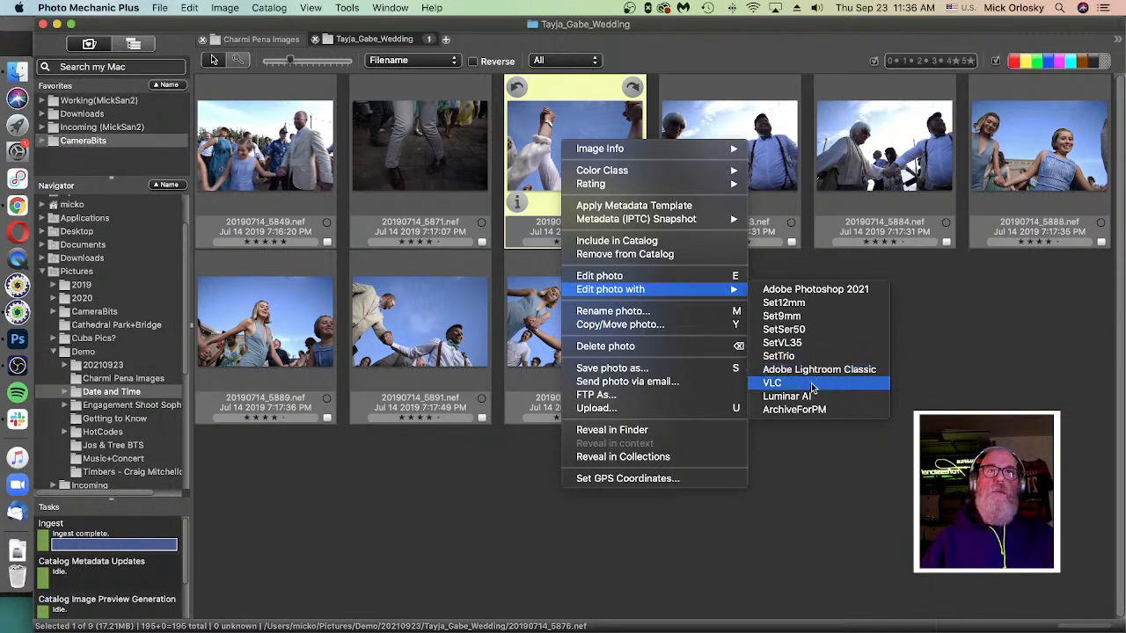
left_click(842, 451)
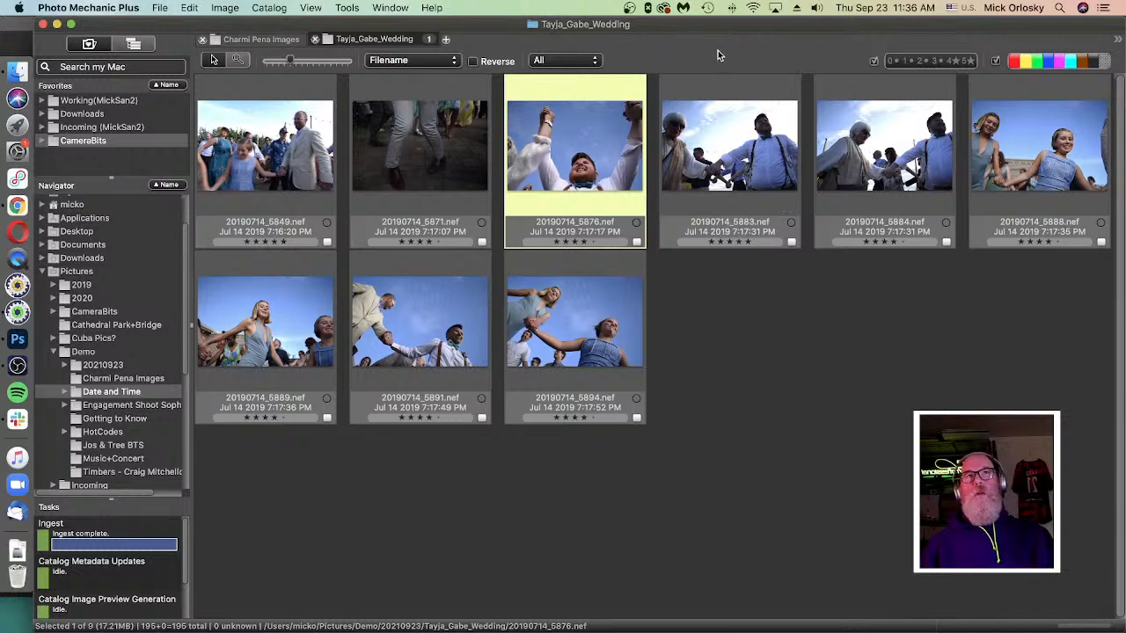
left_click(725, 461)
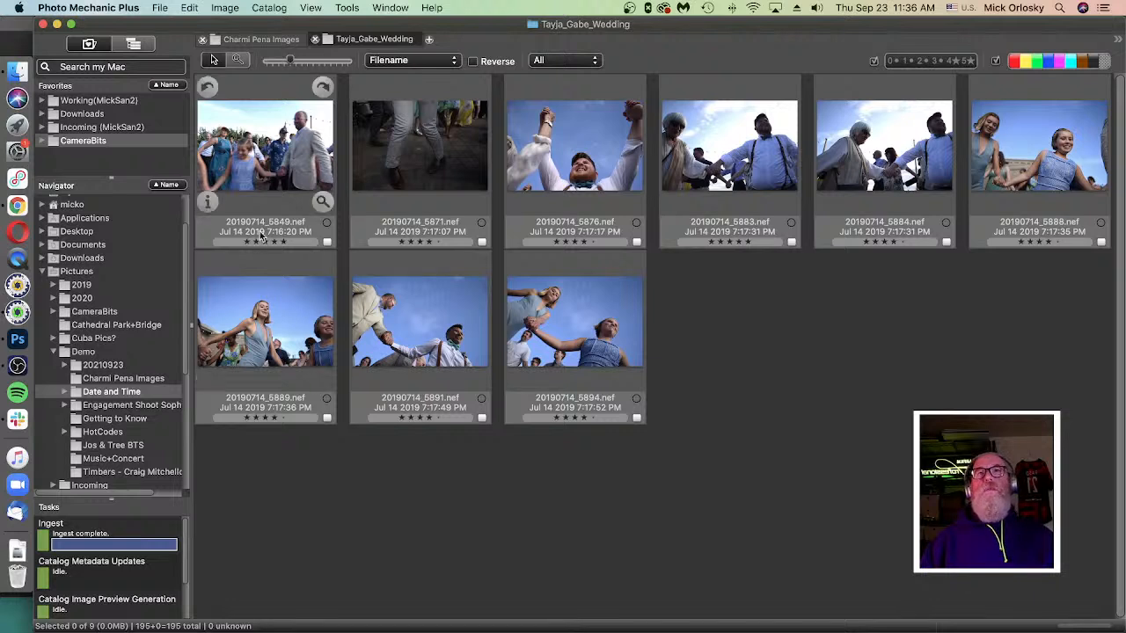
Step: Select and then deselect the first photo, 20190714_5849
left_click(300, 163)
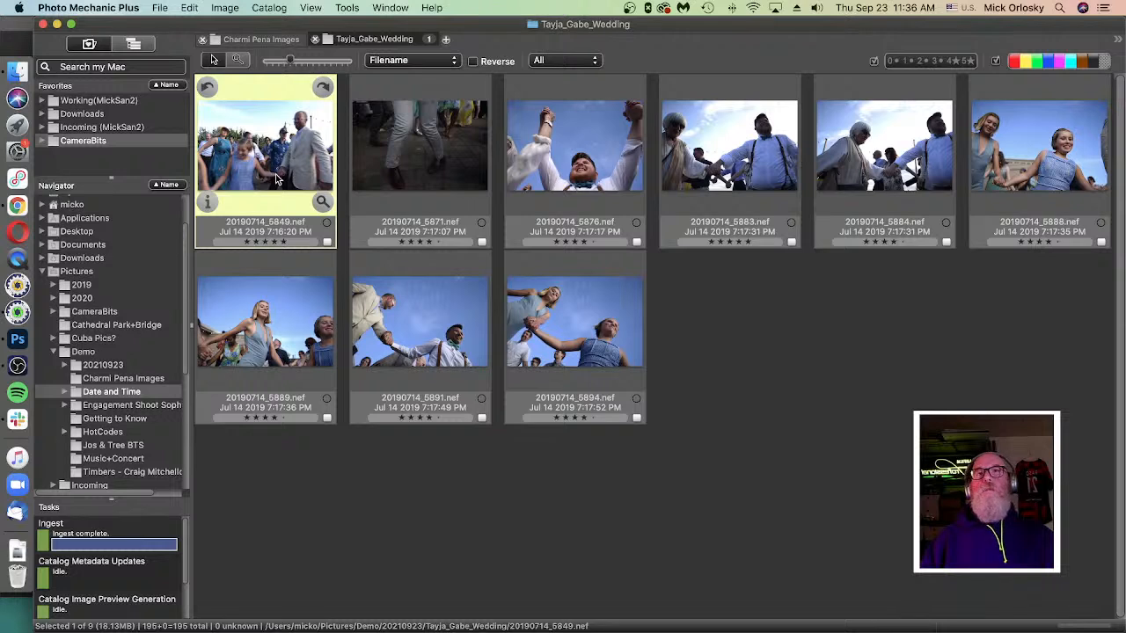
mouse_move(279, 174)
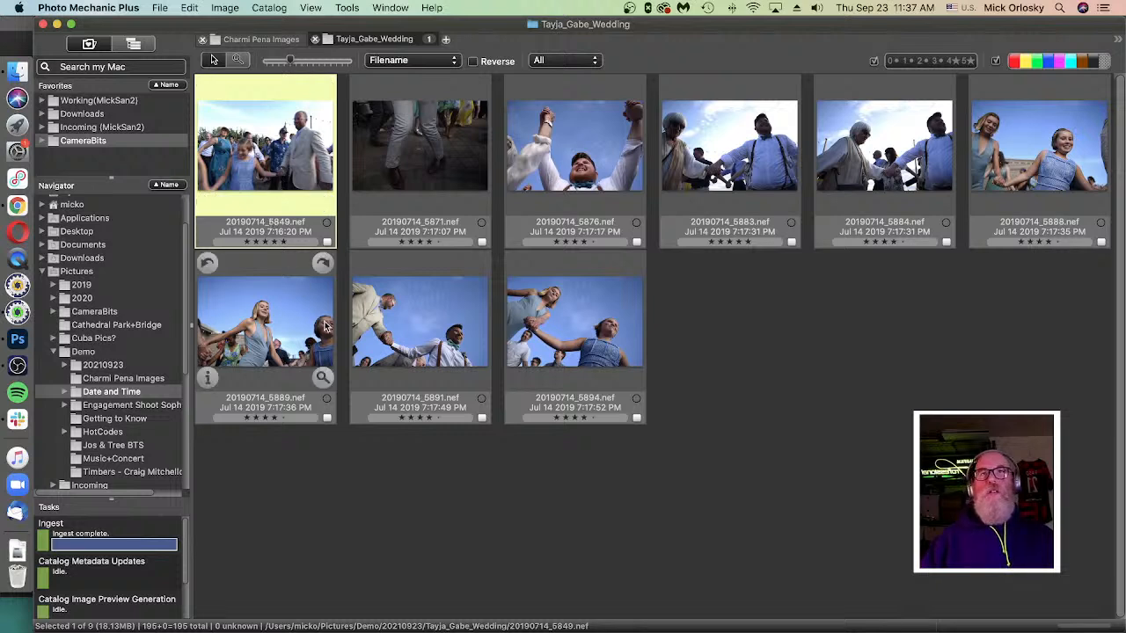
left_click(475, 465)
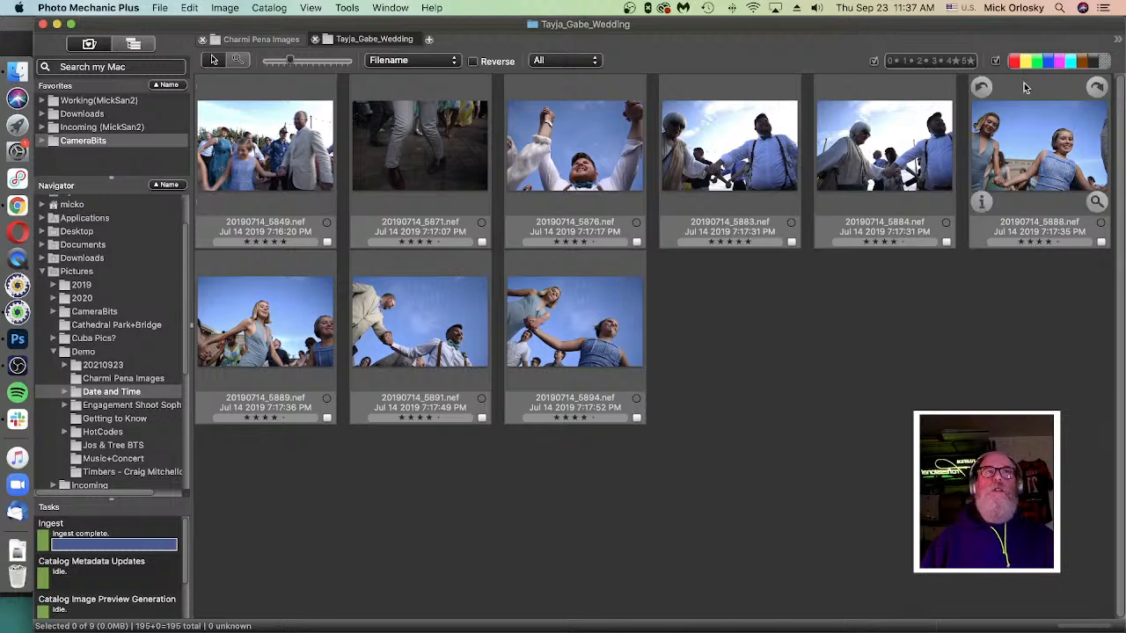
Step: Clear the star filter and preview from 20190714_5849 onward, tagging the dance photos through 5860
left_click(890, 65)
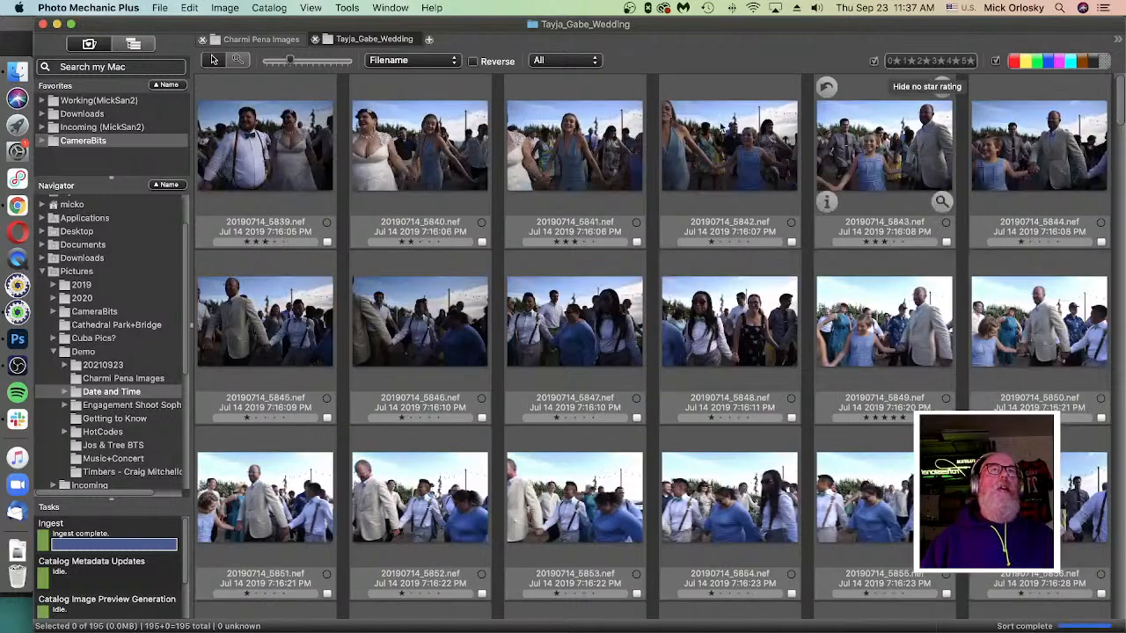
double_click(275, 154)
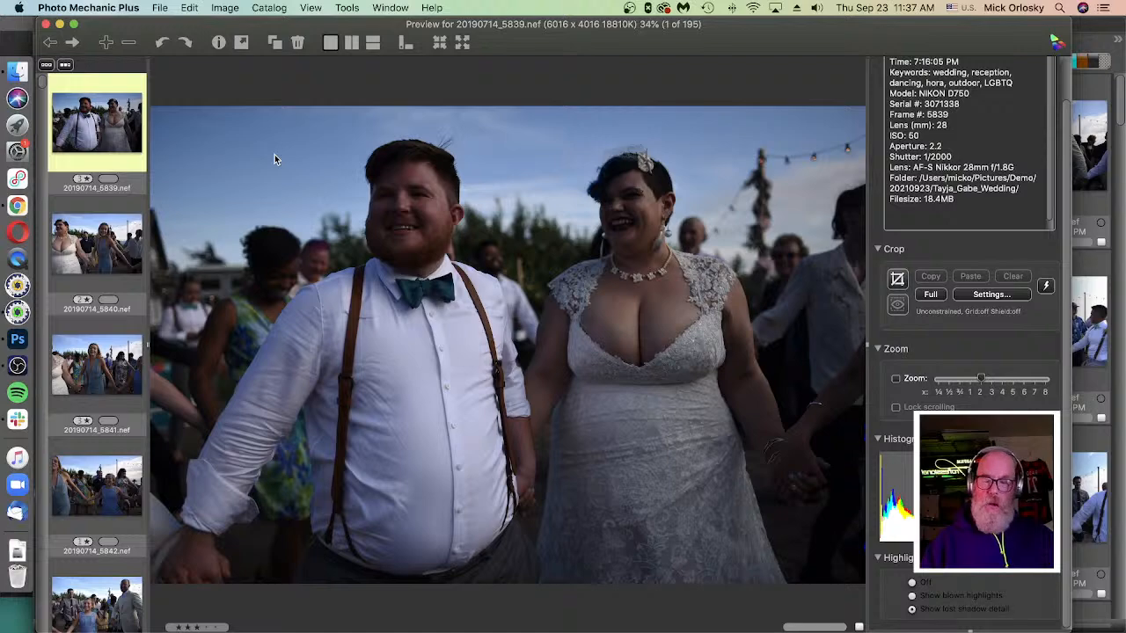
key("Right")
key("Right")
key("Right")
key("Right")
key("Right")
key("Right")
key("Right")
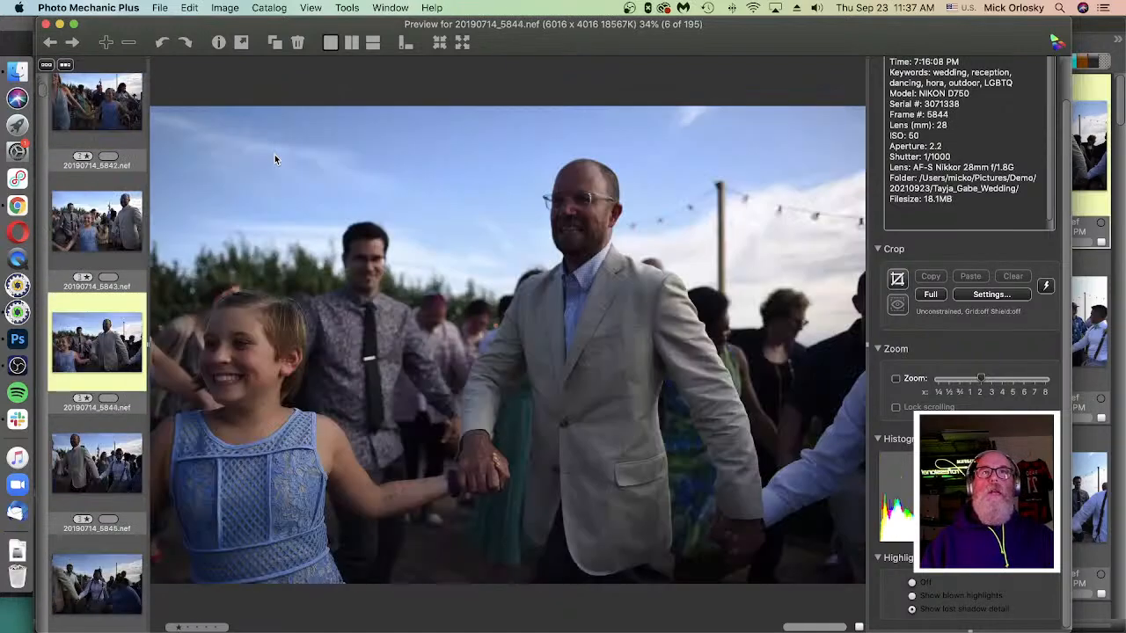
key("Right")
key("Right")
key("Right")
key("Right")
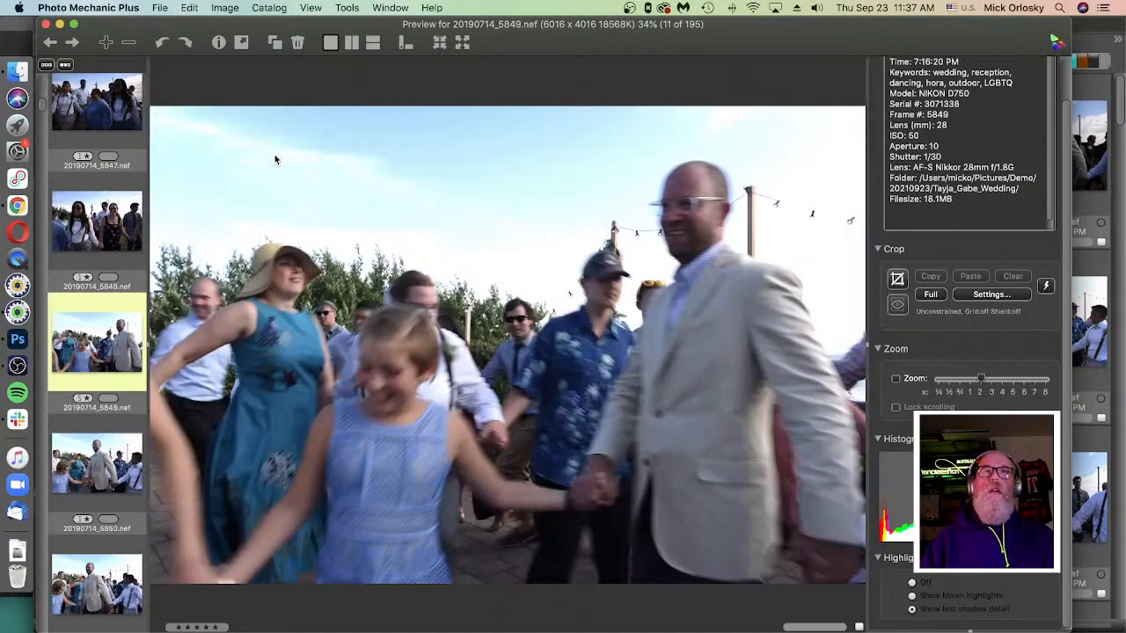
key("Right")
key("Right")
key("Right")
key("Right")
key("Right")
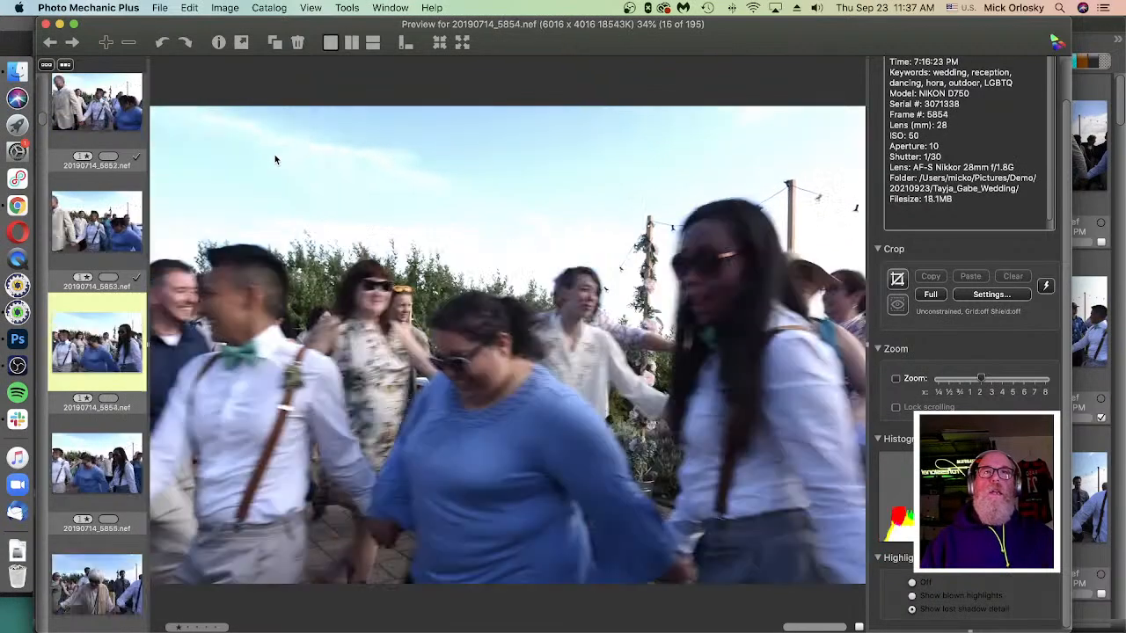
key("Right")
key("Right")
key("Right")
key("Right")
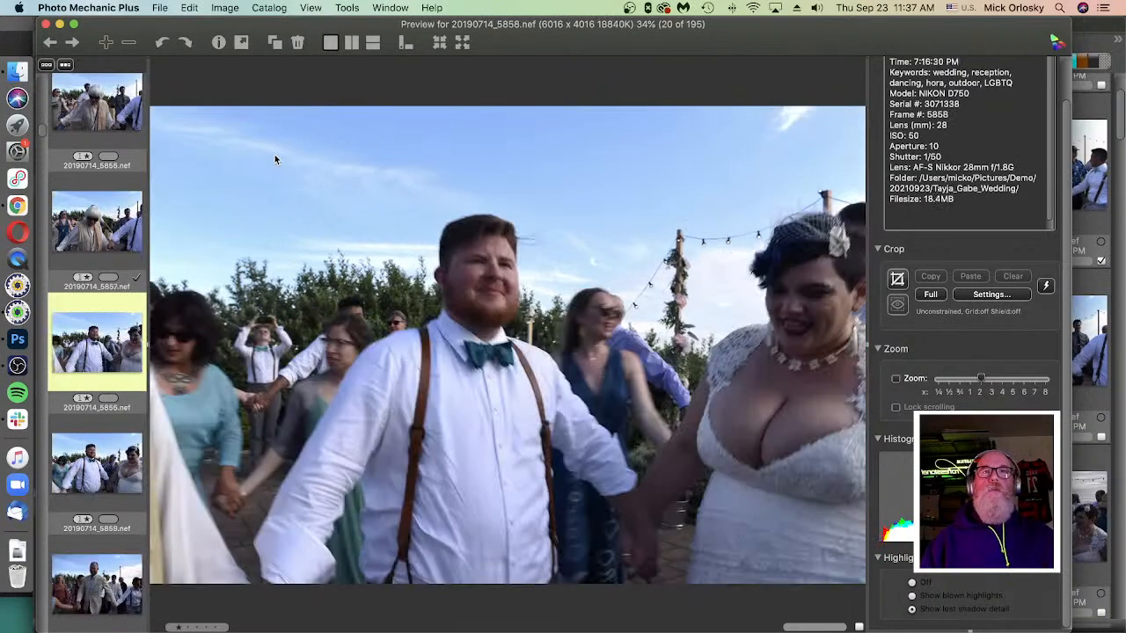
key("Right")
key("Right")
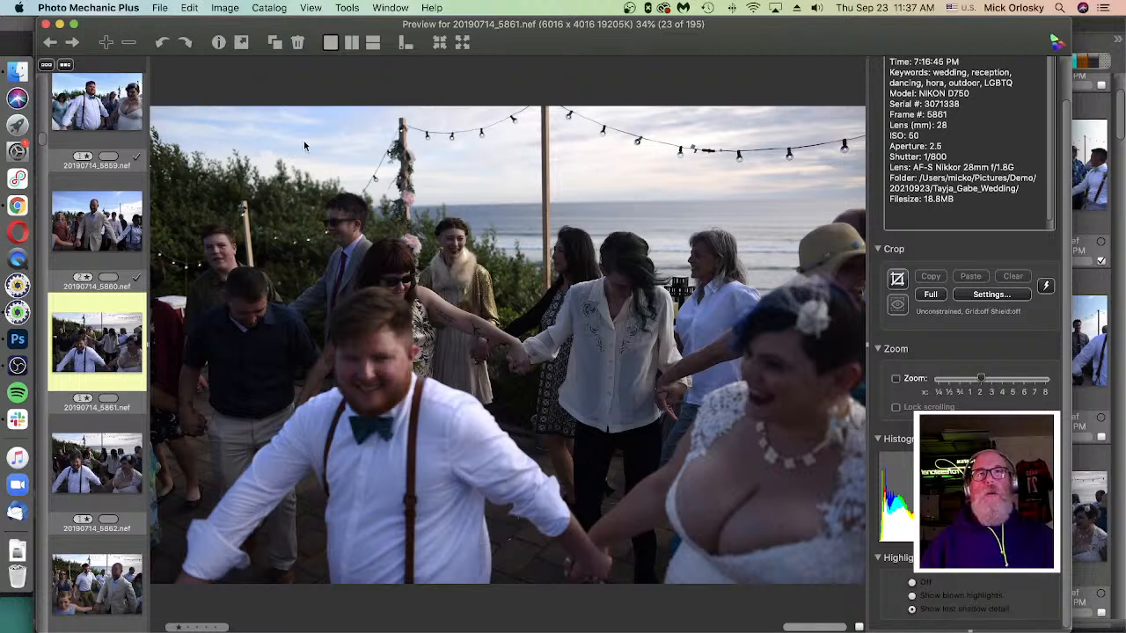
key("Escape")
Step: Show only the 11 tagged photos, start then cancel deleting them, and deselect all
left_click(550, 59)
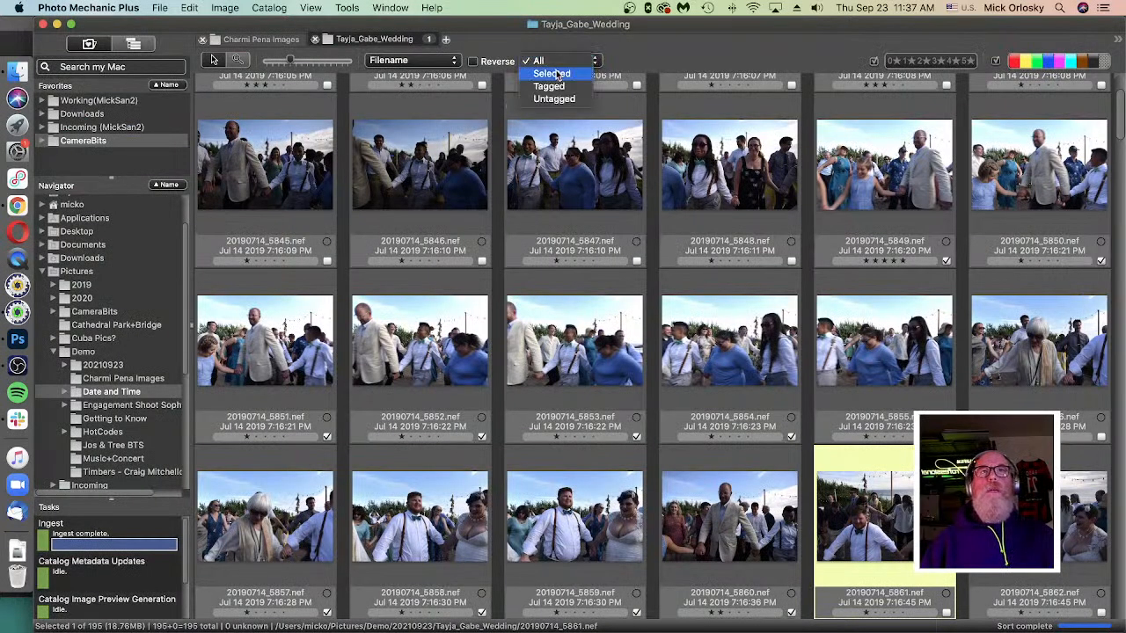
left_click(551, 87)
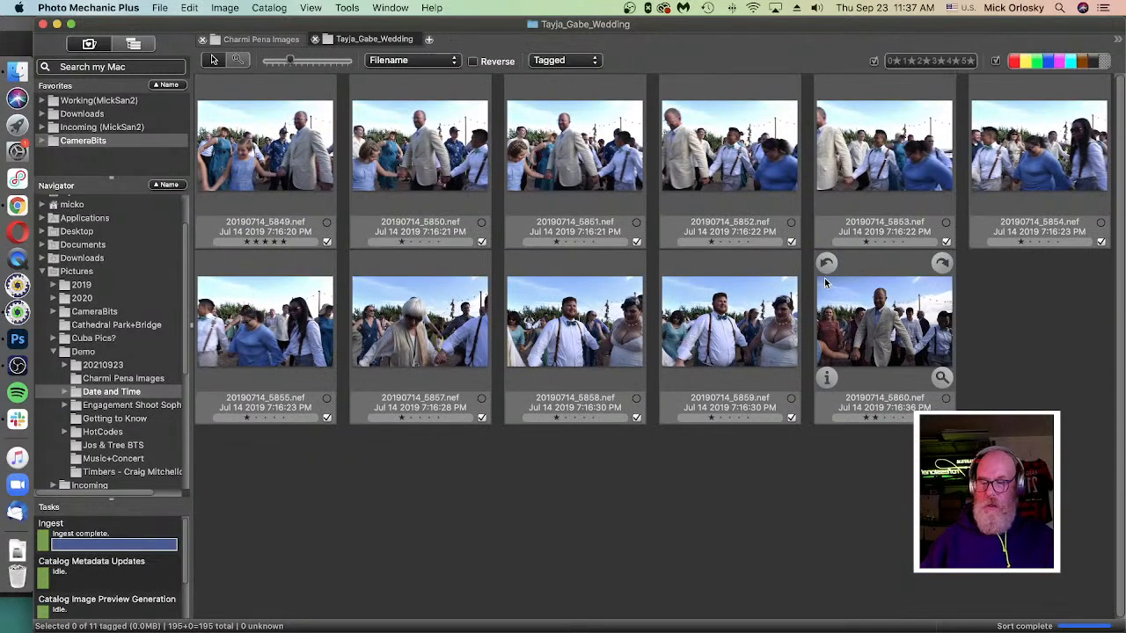
key("super+a")
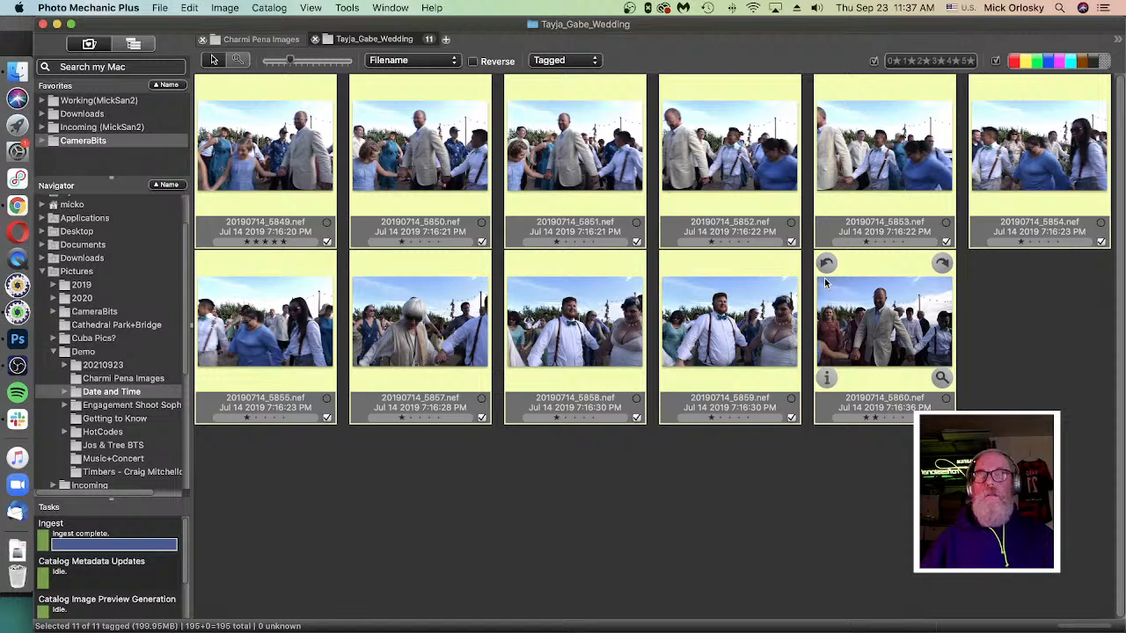
key("super+BackSpace")
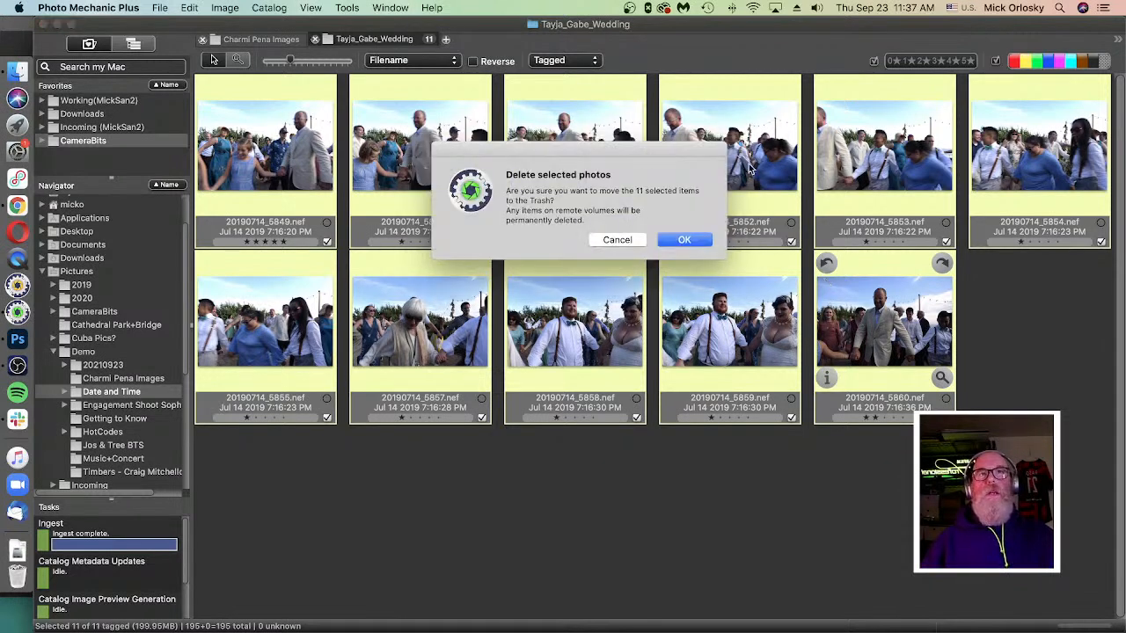
left_click(639, 241)
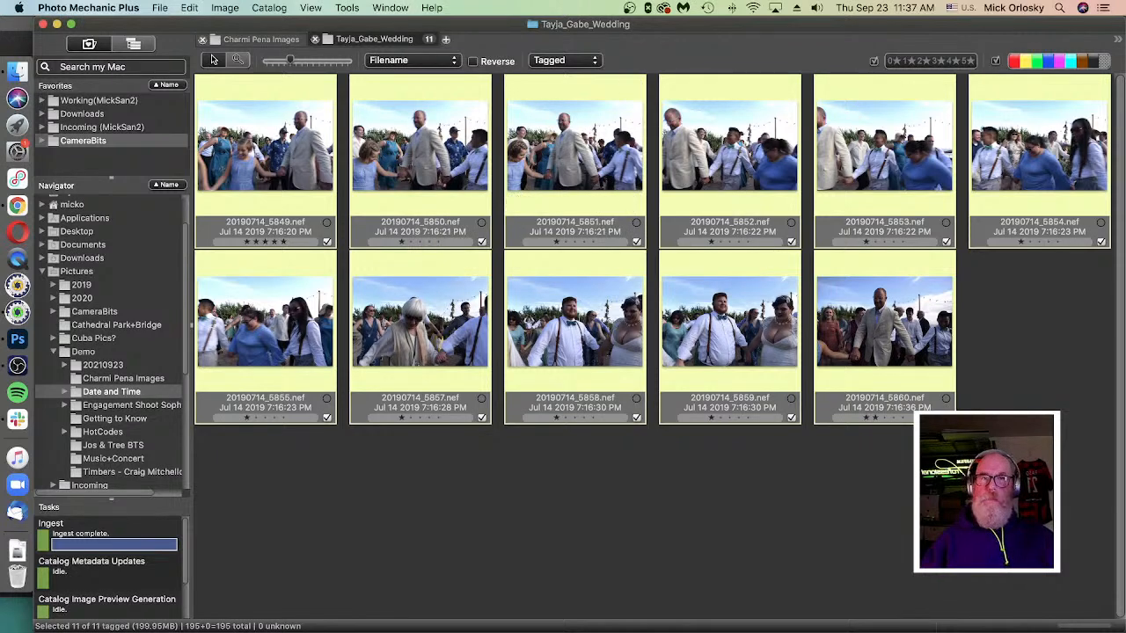
left_click(704, 546)
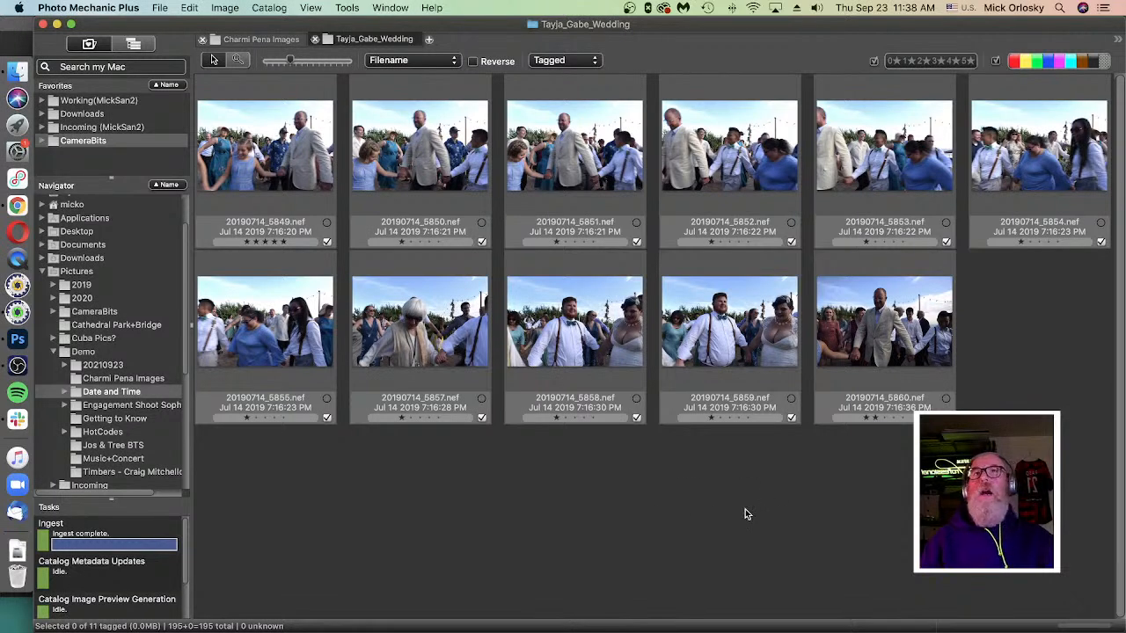
Step: Select all 11 tagged photos and open Set GPS Coordinates for them
left_click(353, 132)
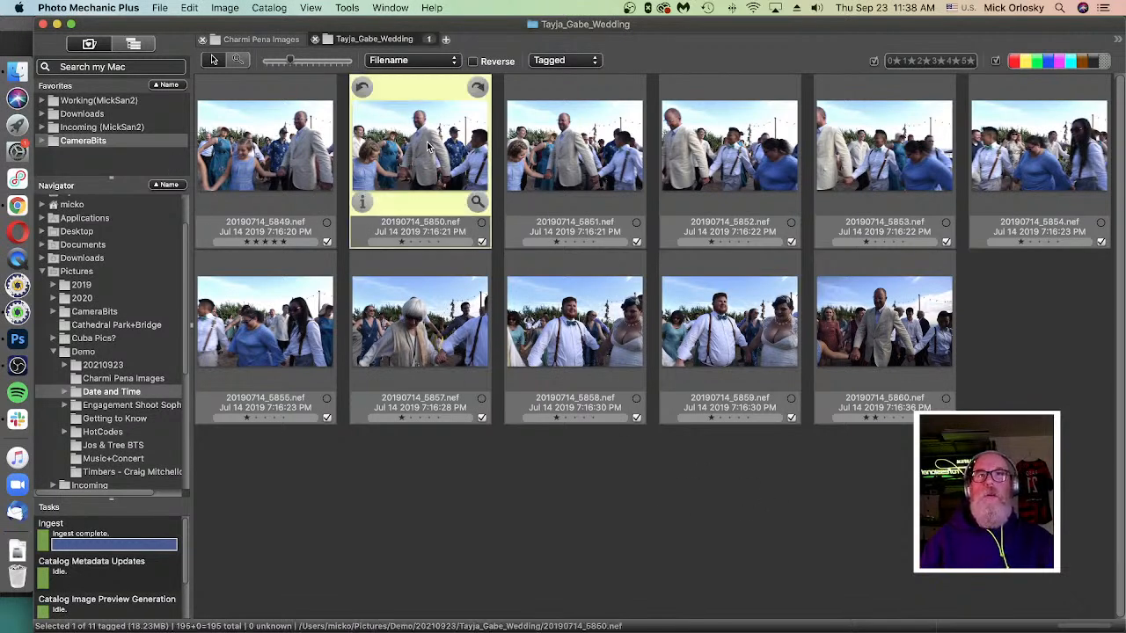
left_click(250, 145)
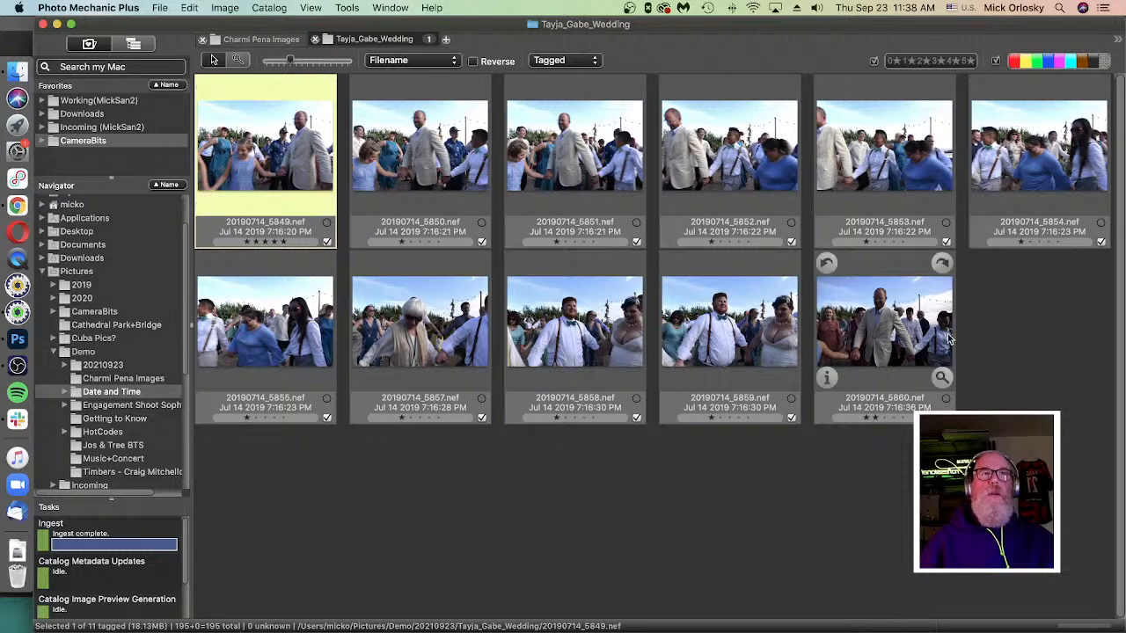
left_click(879, 335, "shift")
right_click(243, 163)
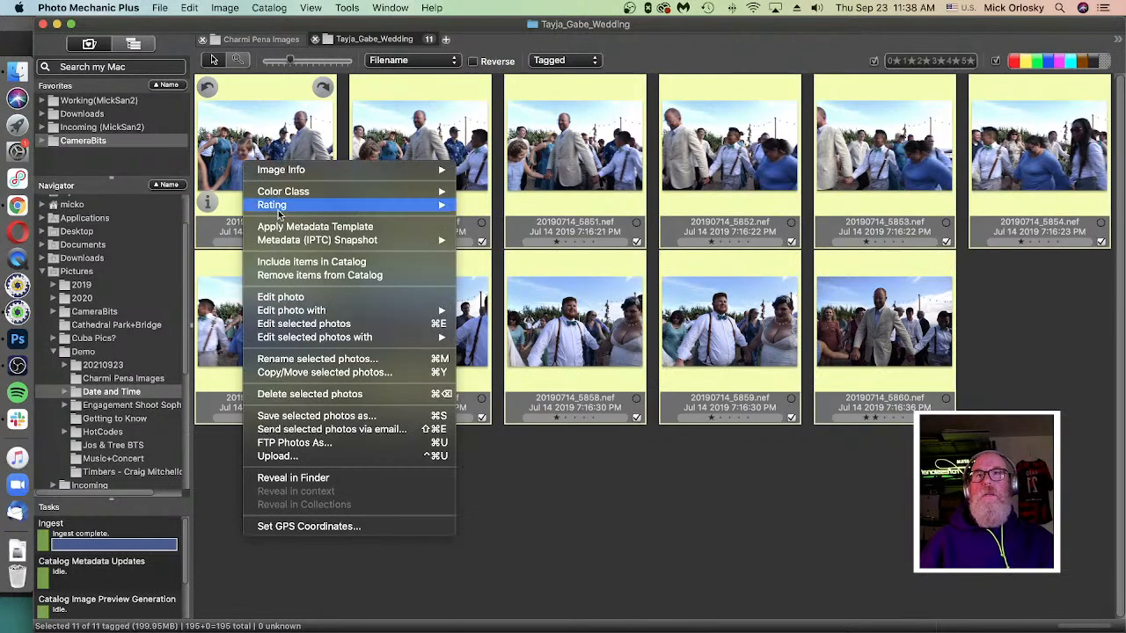
left_click(364, 525)
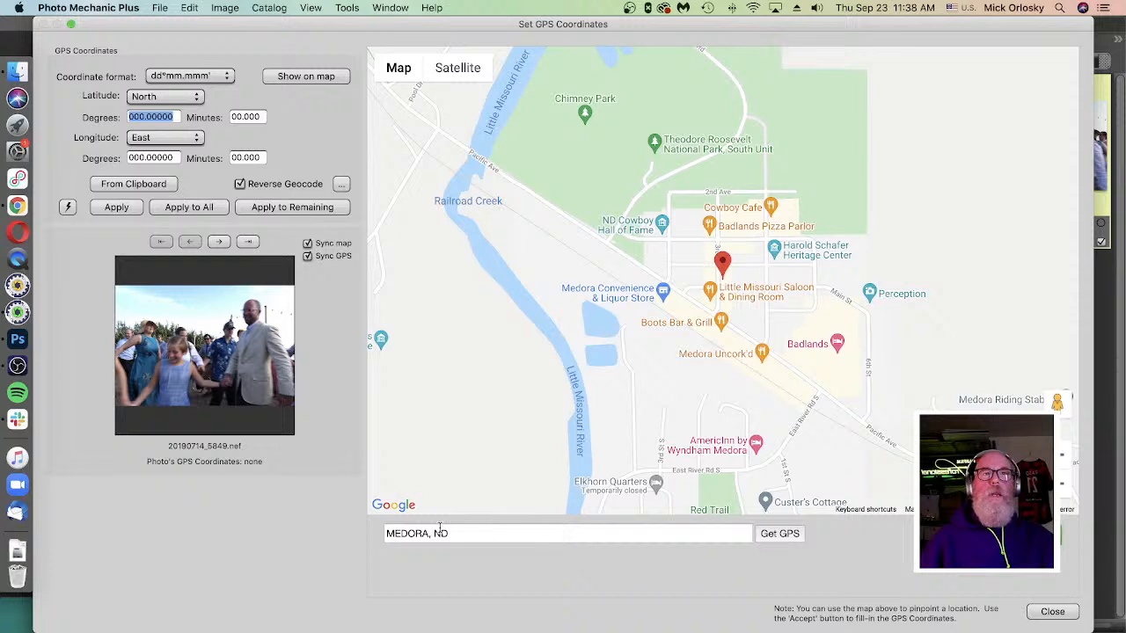
Step: Replace MEDORA, ND with 'portland, or', fetch its GPS coordinates, pan the map, and close the window
left_click_drag(452, 535, 286, 532)
type("portland, or")
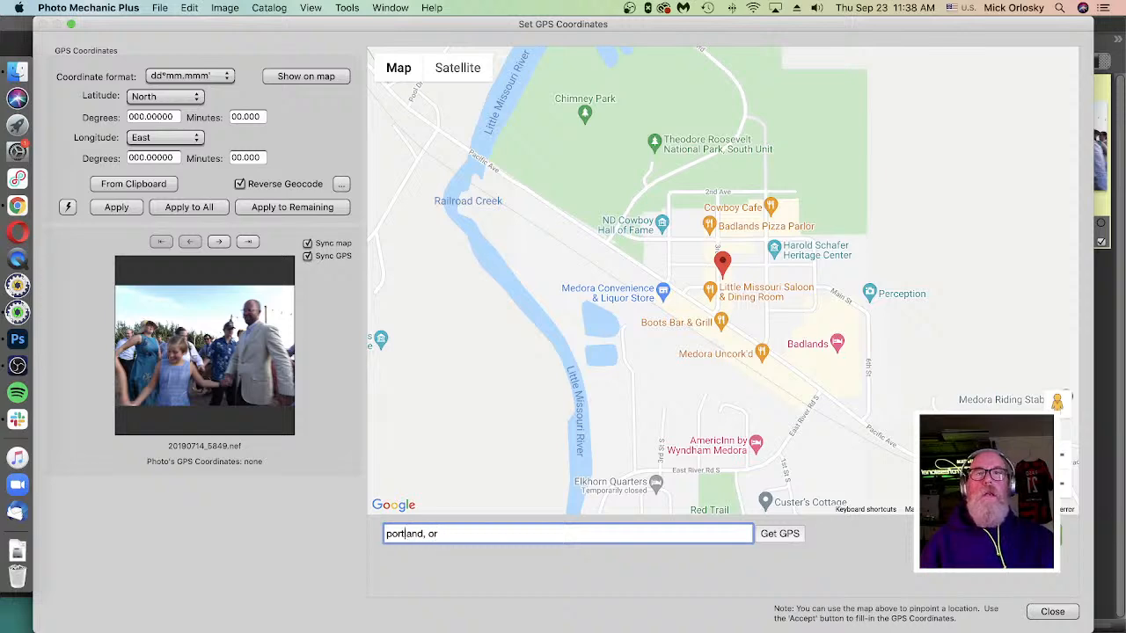
left_click(792, 533)
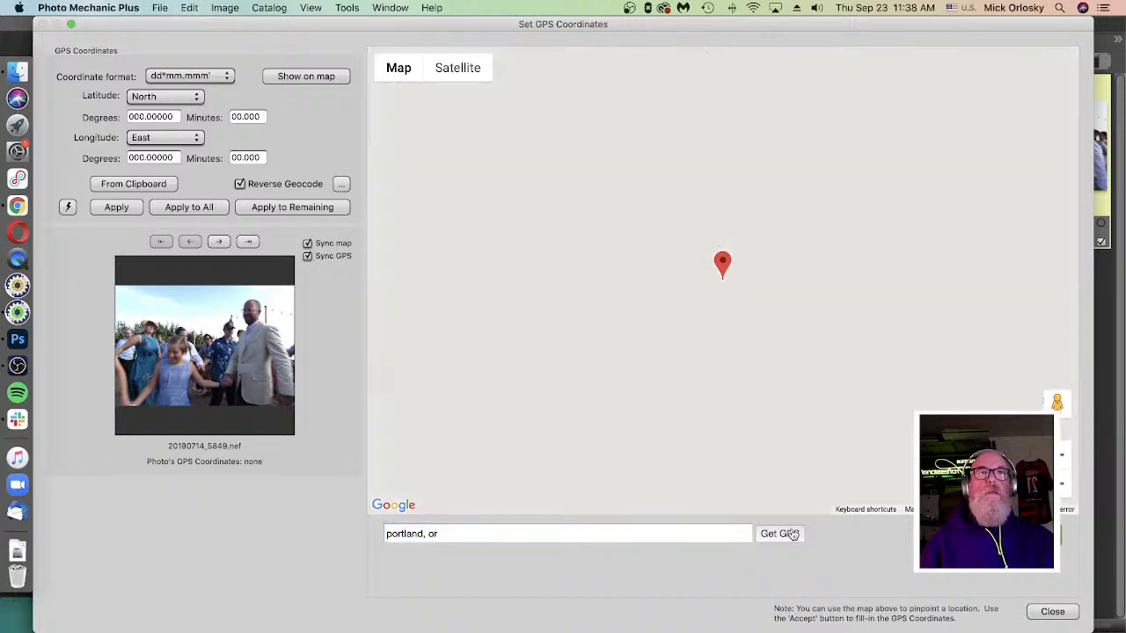
left_click_drag(626, 257, 683, 414)
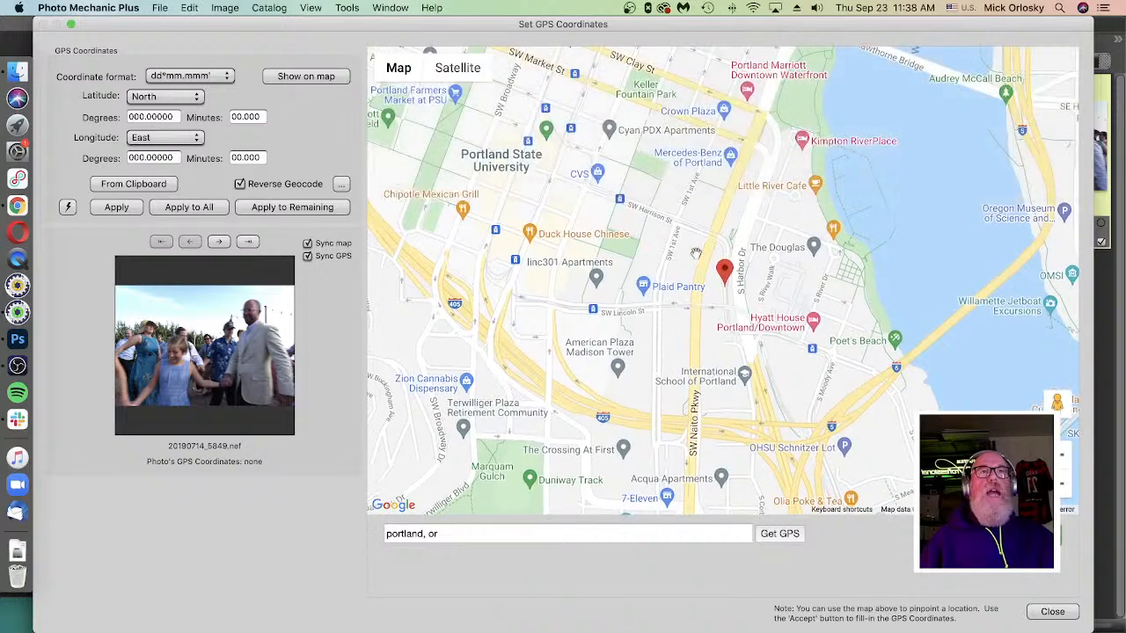
left_click_drag(696, 254, 758, 420)
left_click_drag(750, 334, 797, 403)
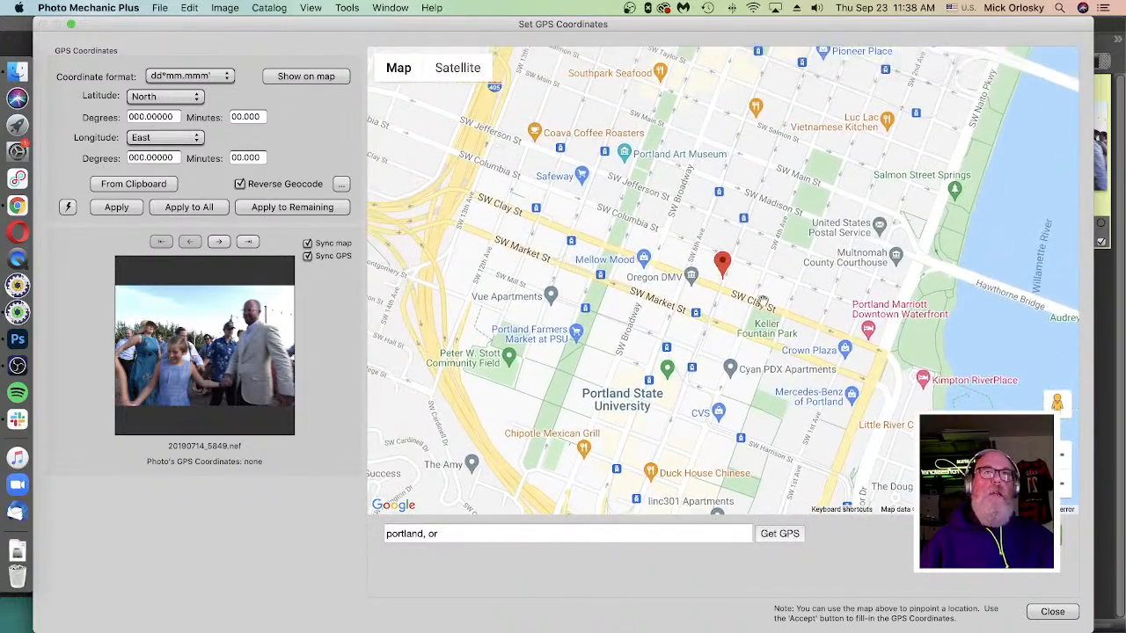
mouse_move(766, 302)
left_mouse_down()
mouse_move(825, 382)
mouse_move(860, 377)
mouse_move(887, 398)
mouse_move(790, 421)
mouse_move(624, 386)
mouse_move(521, 437)
left_mouse_up()
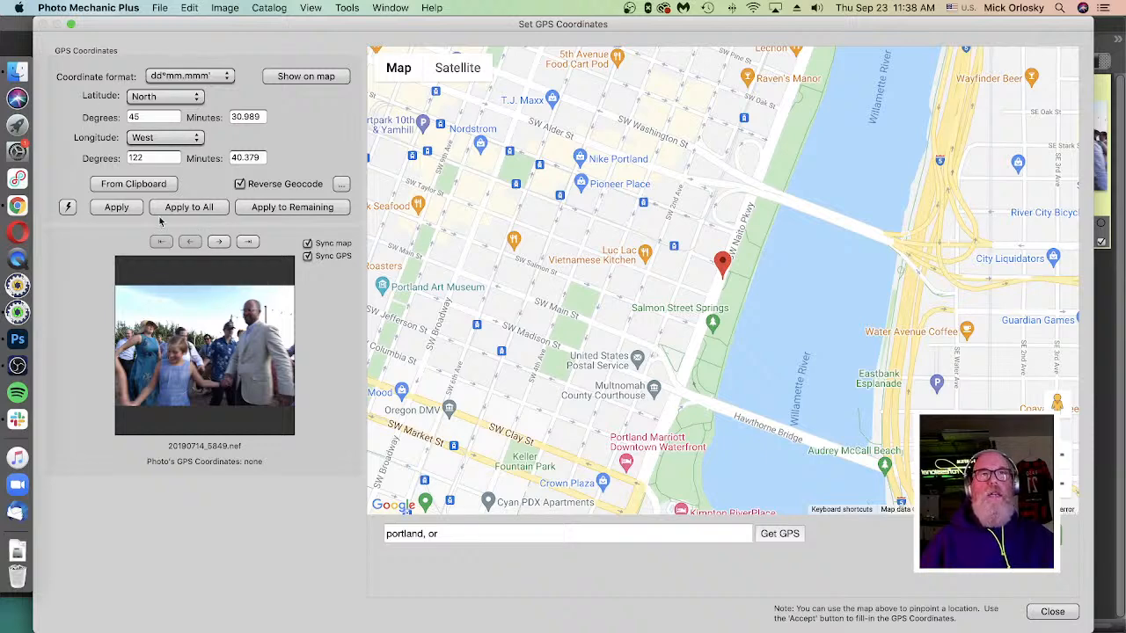
left_click(1069, 618)
right_click(573, 320)
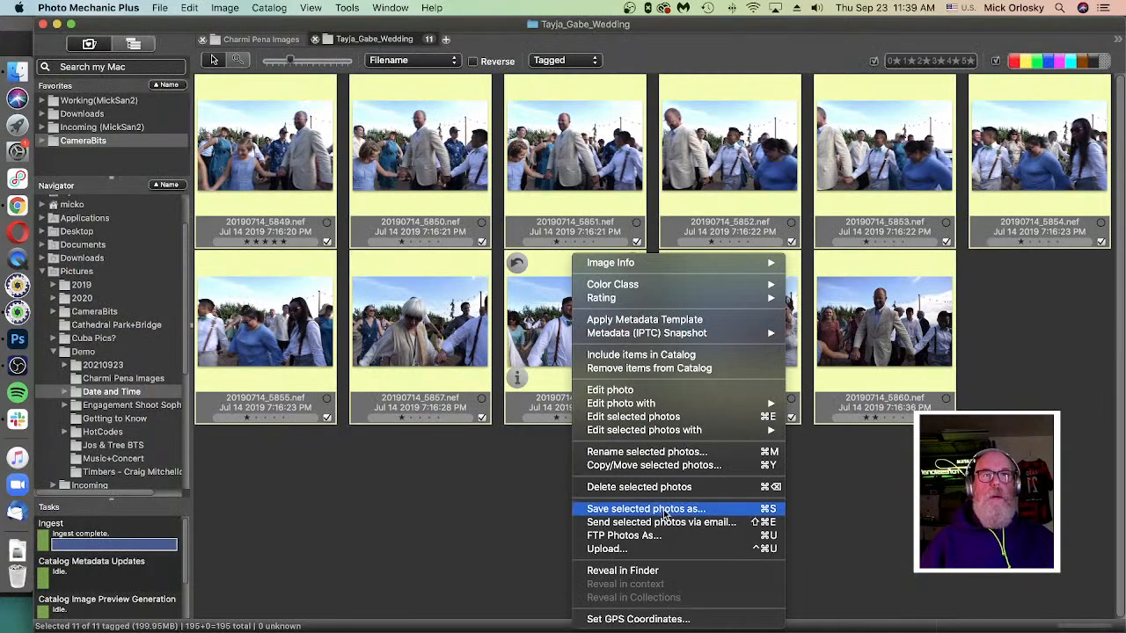
Step: Dismiss the menu and deselect, briefly selecting photos 5858, 5857 and 5860 before clearing again
left_click(490, 498)
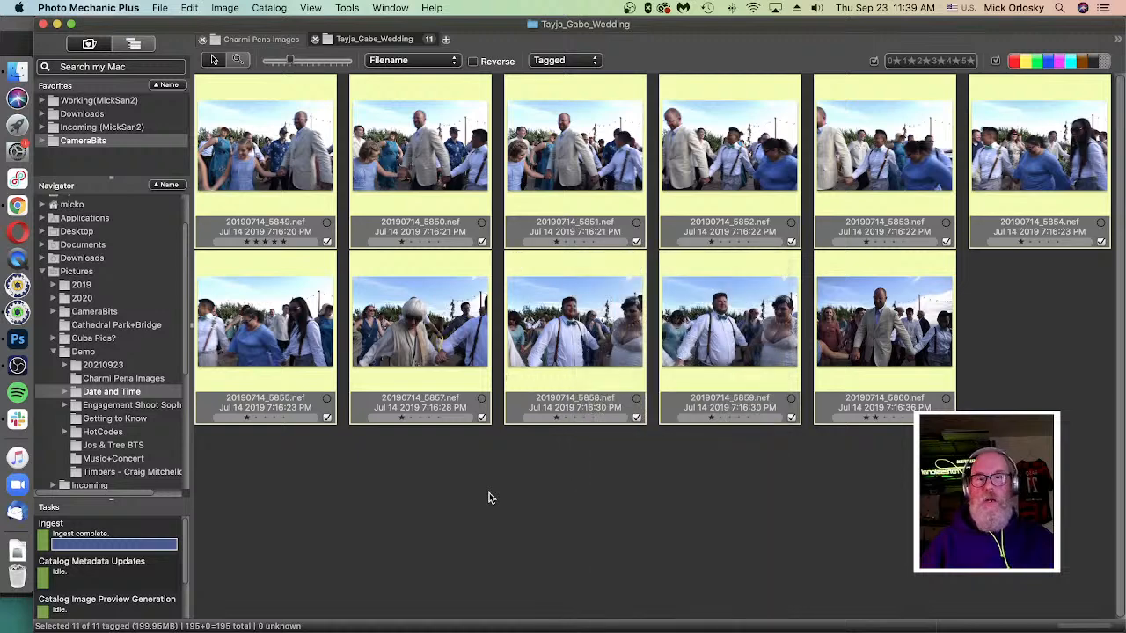
left_click(500, 442)
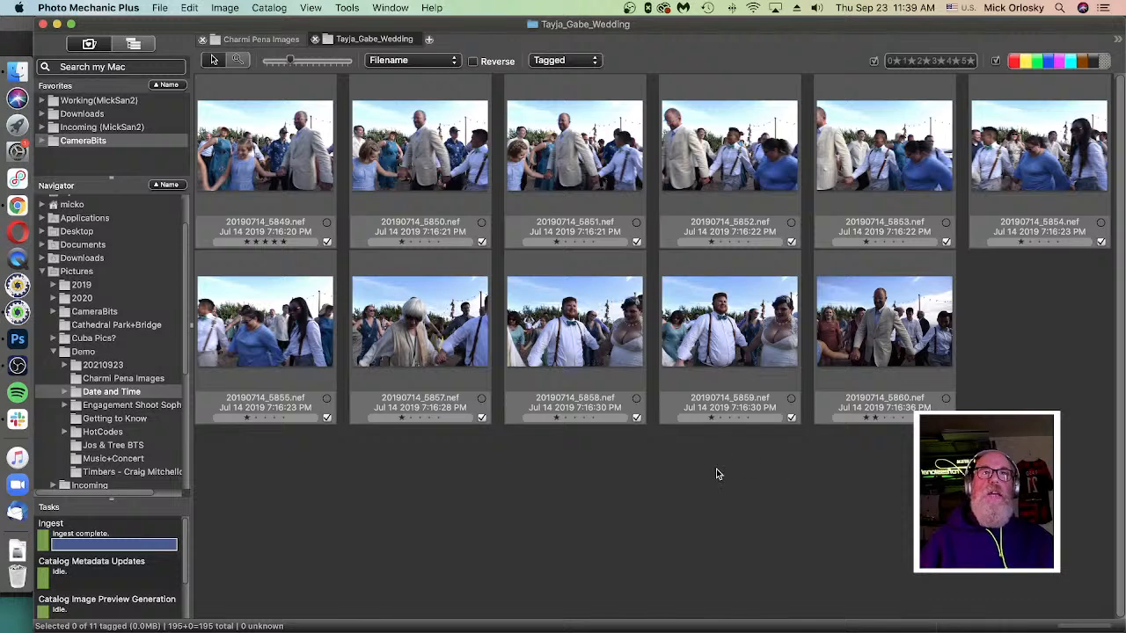
left_click(592, 348)
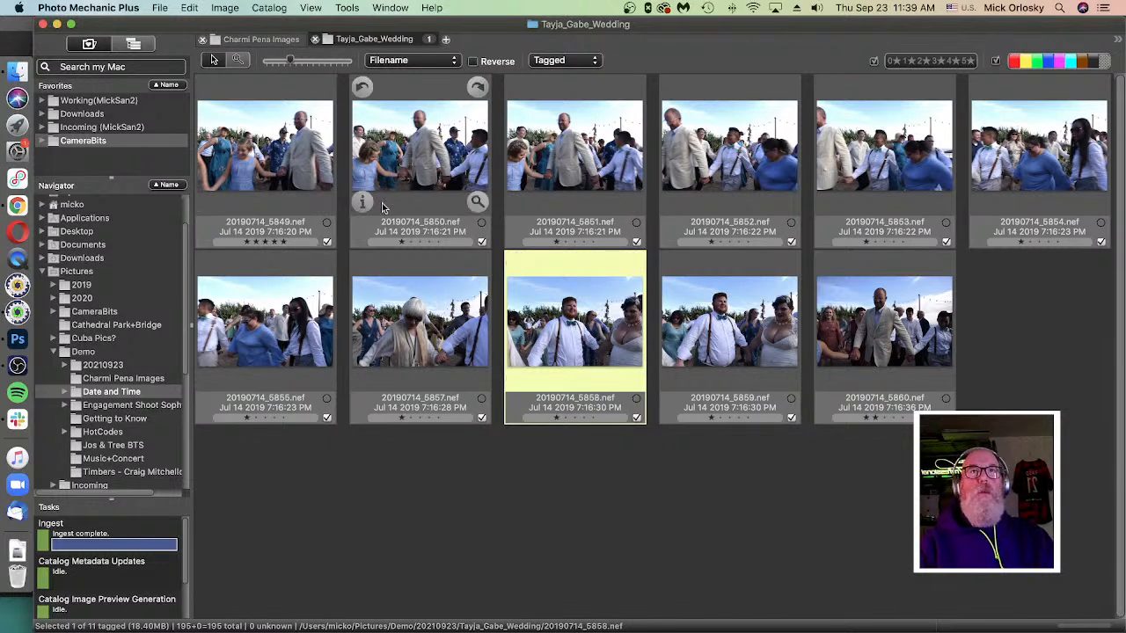
left_click(381, 339)
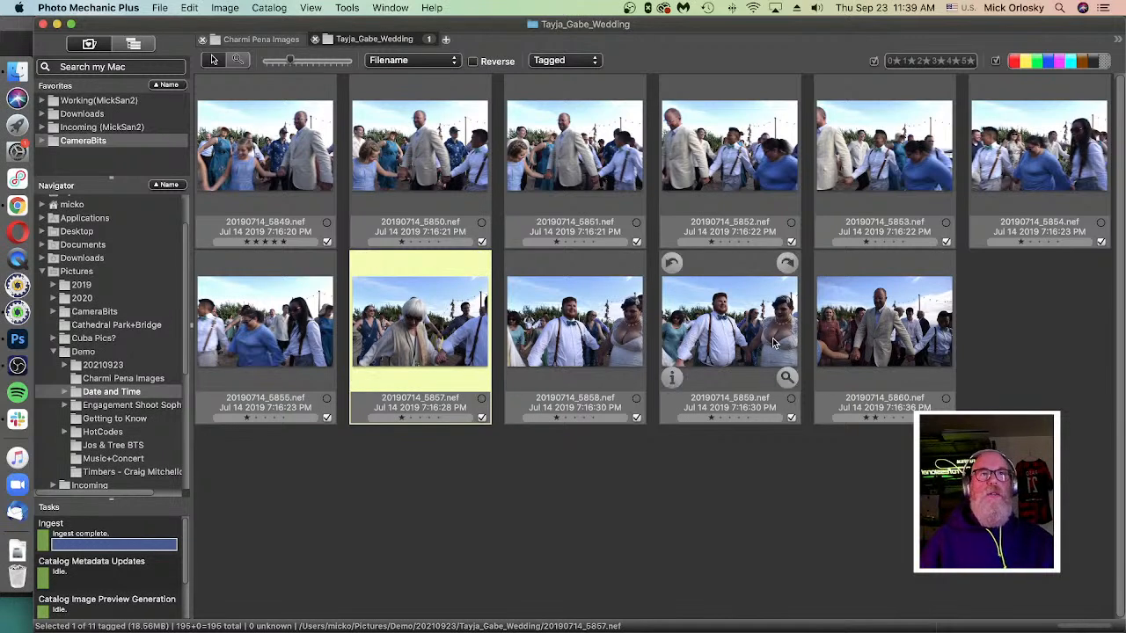
left_click(470, 604)
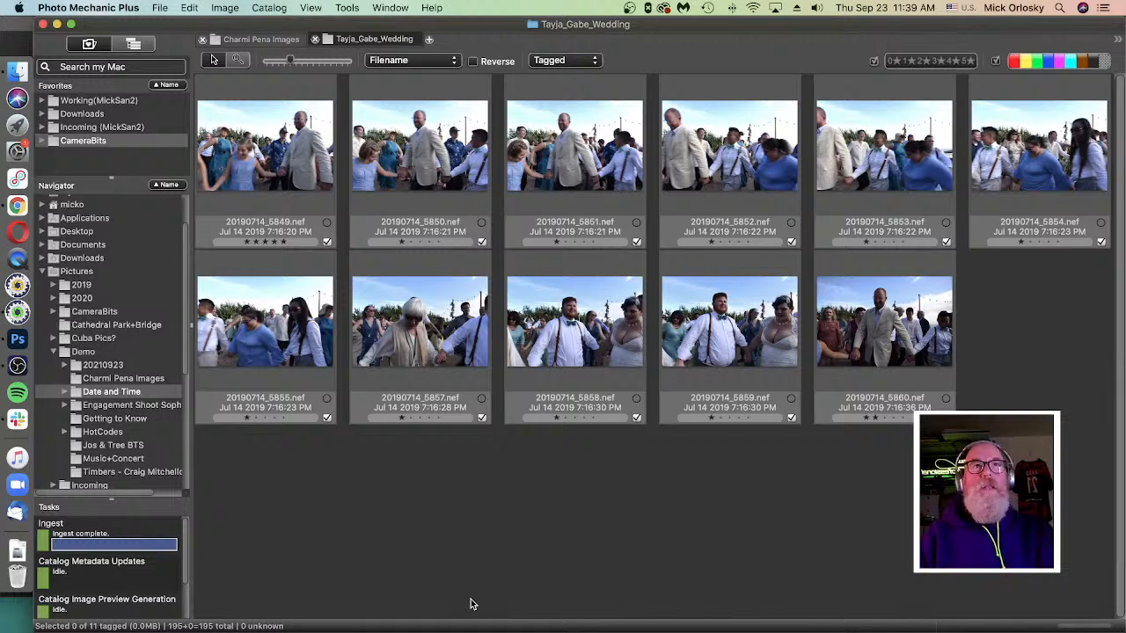
left_click(844, 309)
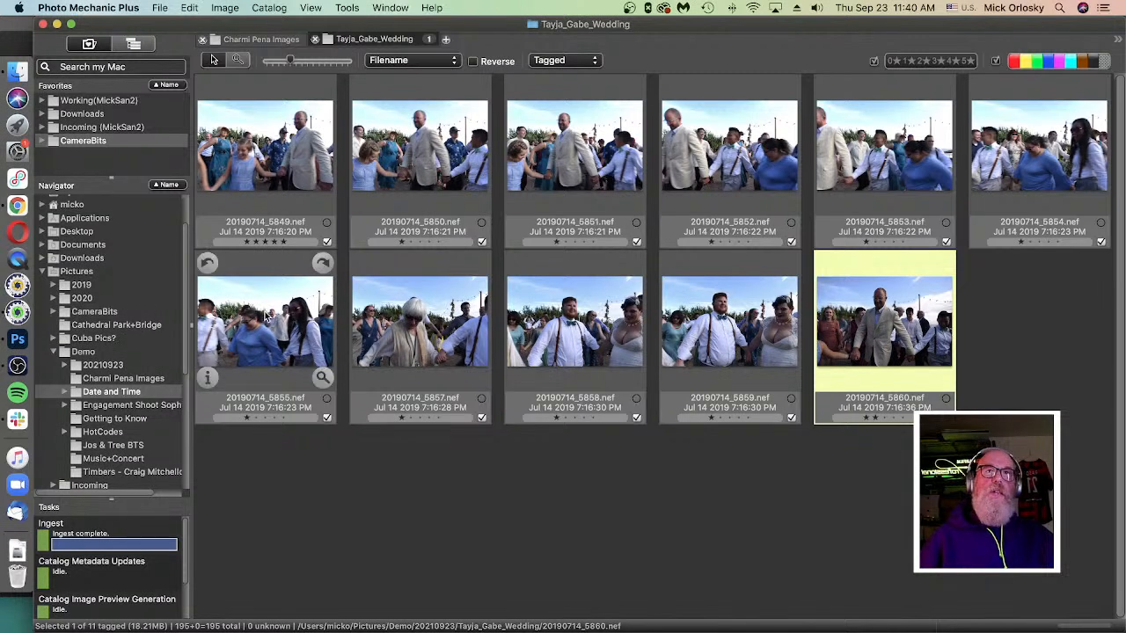
left_click(499, 475)
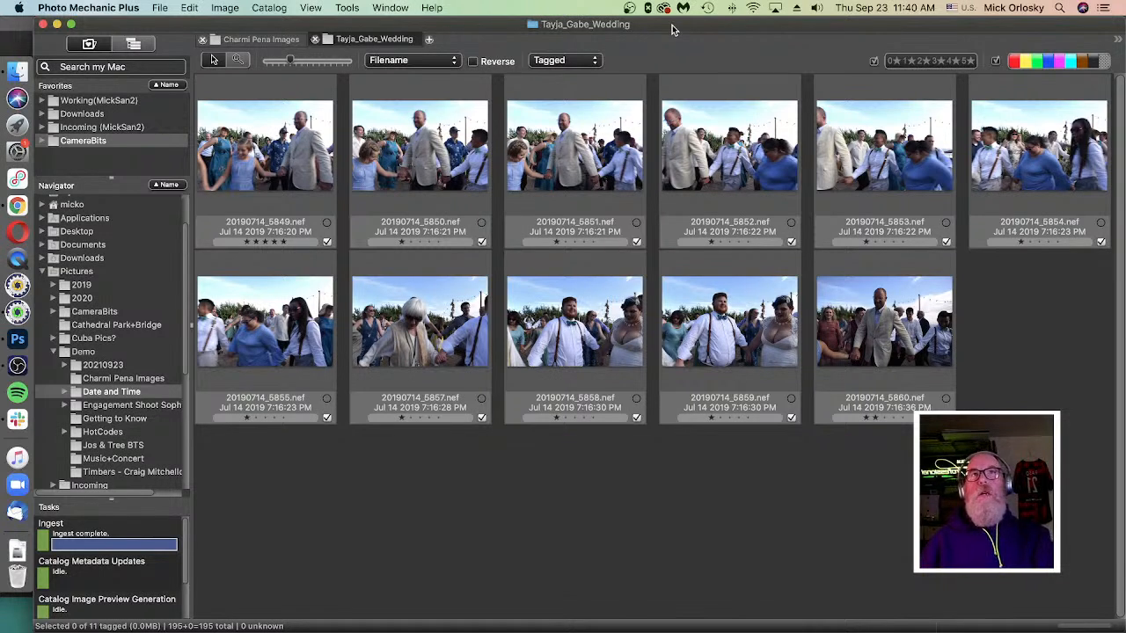
Step: Open the File Uploader, review the upload service list keeping FTP, and nudge the window up
key("super+u")
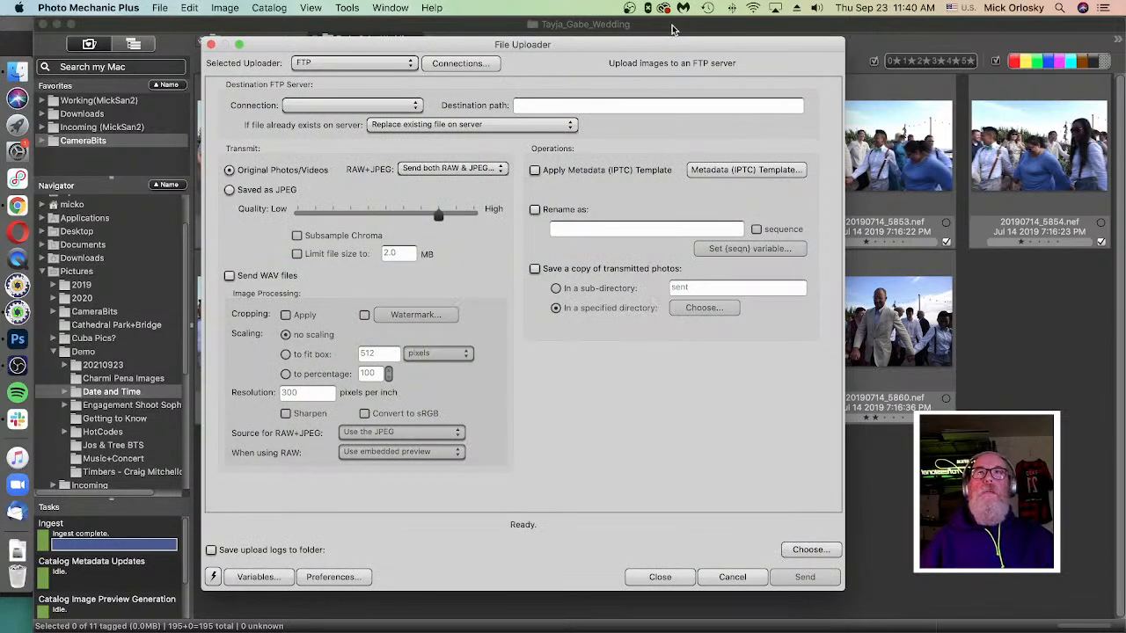
left_click(375, 63)
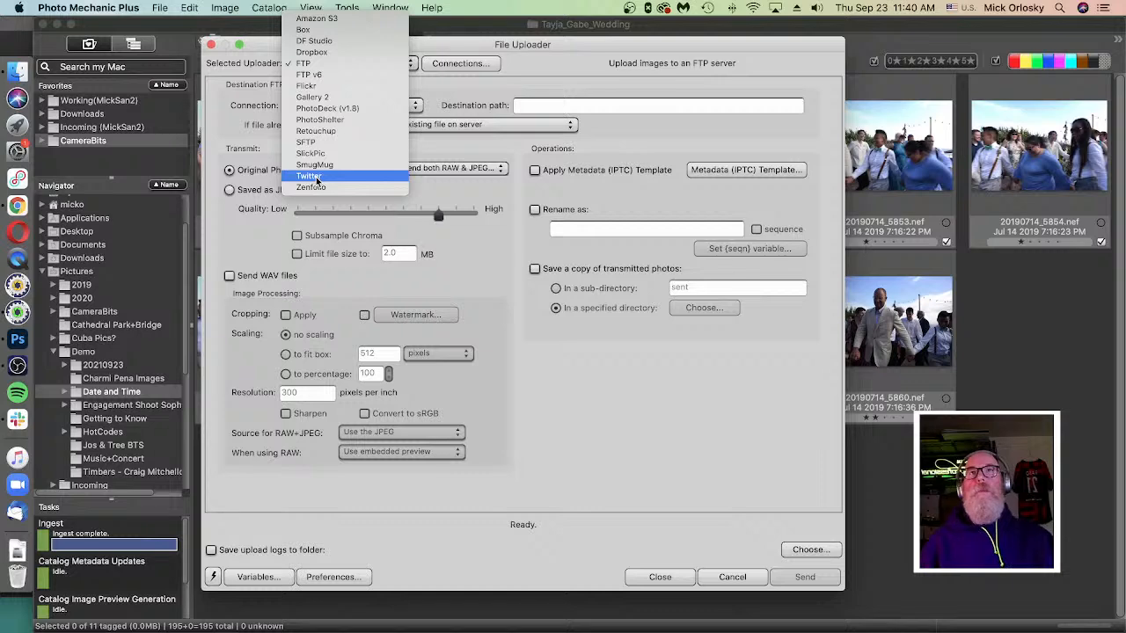
left_click(709, 445)
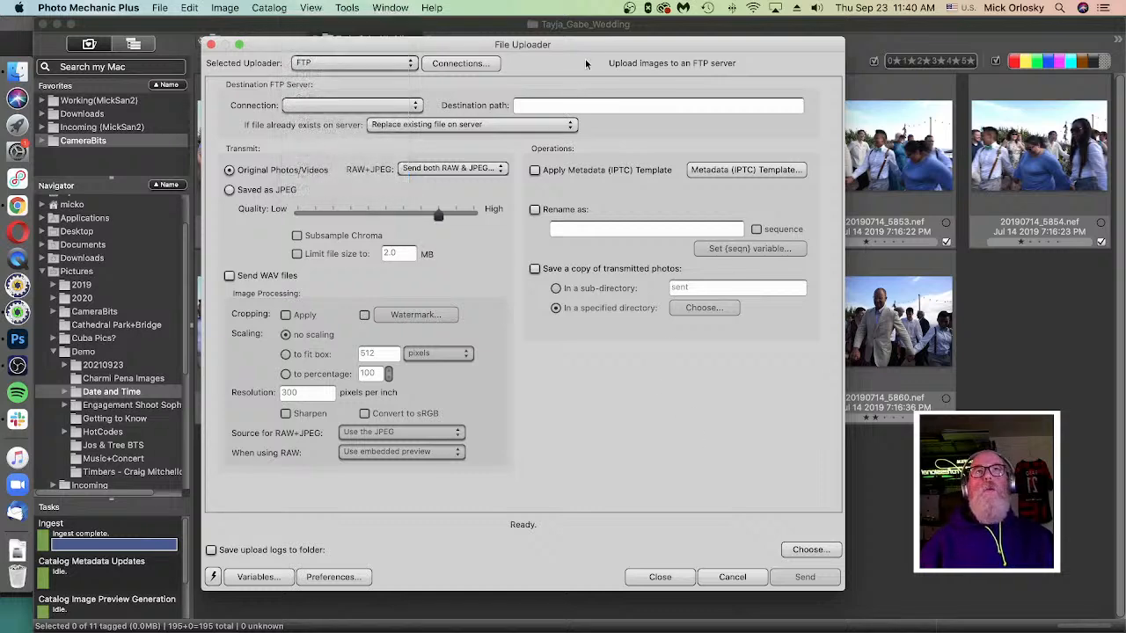
mouse_move(590, 48)
left_mouse_down()
mouse_move(589, 36)
mouse_move(574, 52)
left_mouse_up()
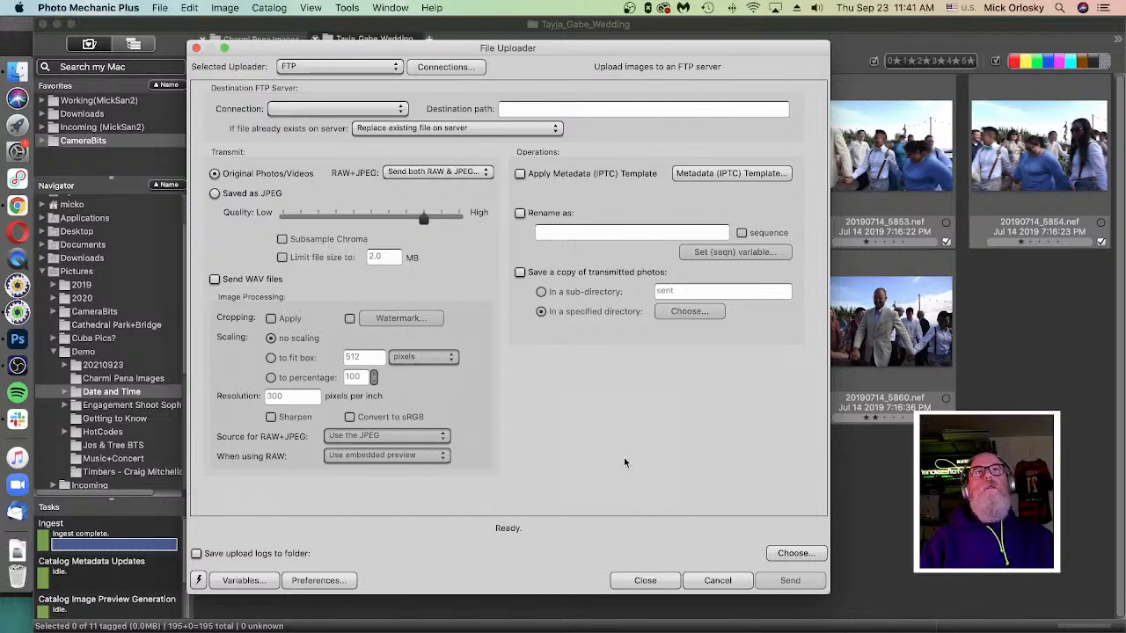
Step: Upload photos saved as JPEG, scaled to fit a 1200-pixel box
left_click(215, 195)
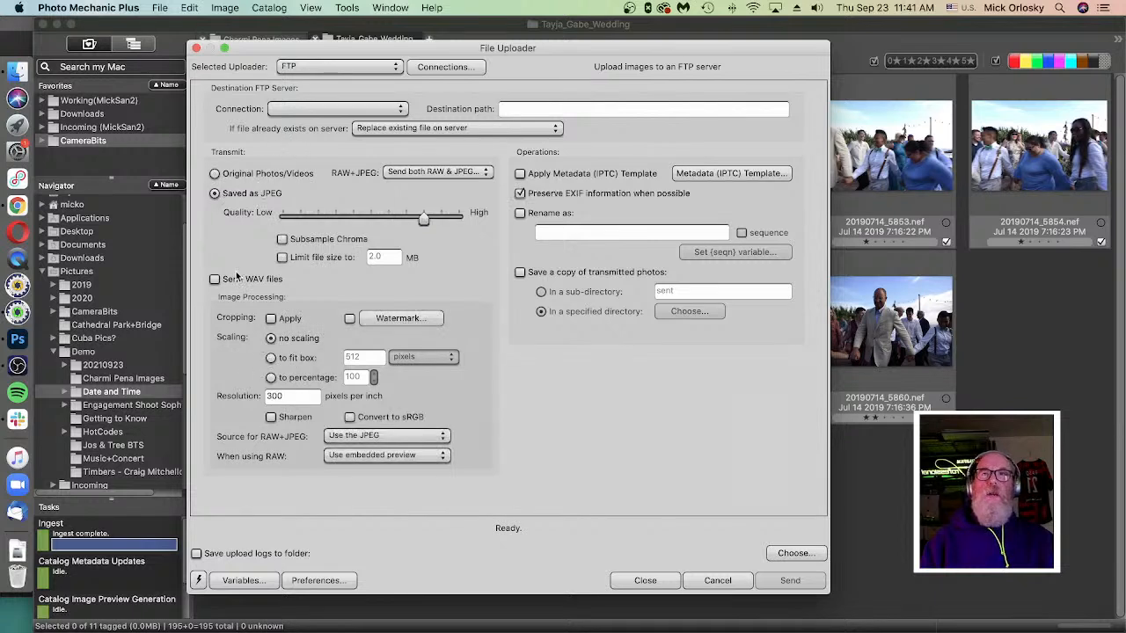
left_click(271, 358)
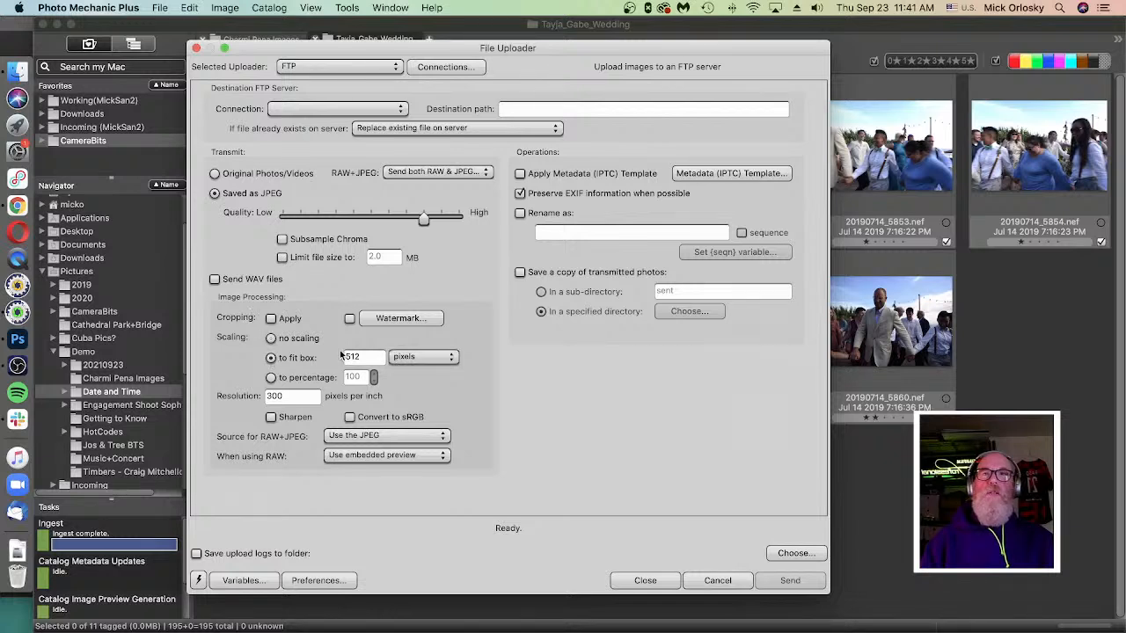
type("1200")
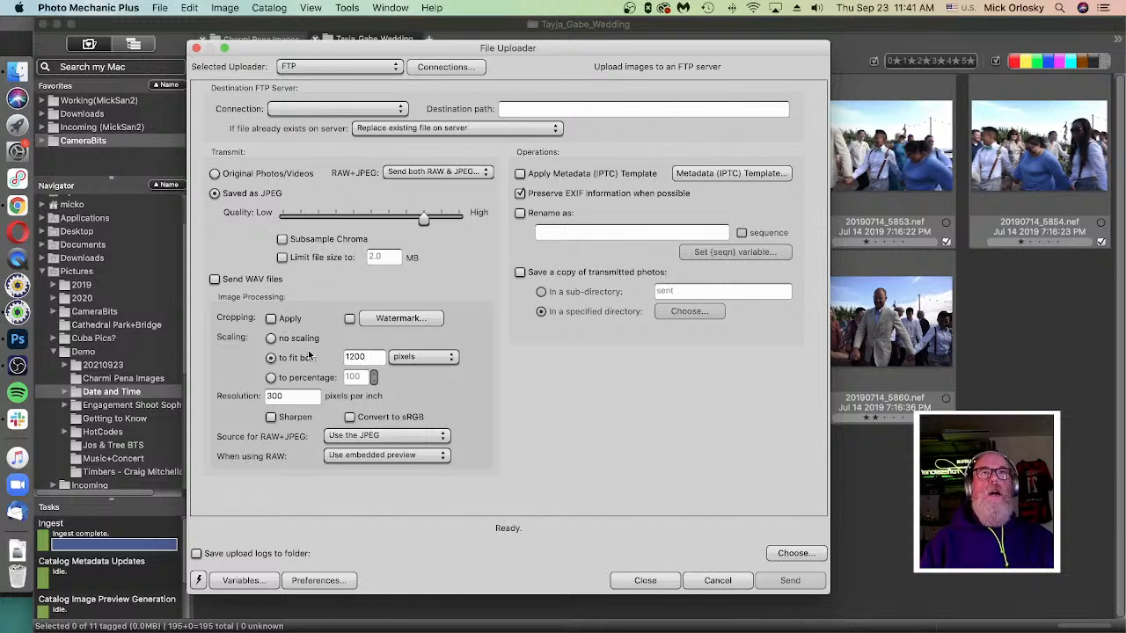
Step: Turn on renaming with a 'laweekly_' plus surname prefix followed by the {datesort} variable
left_click(519, 213)
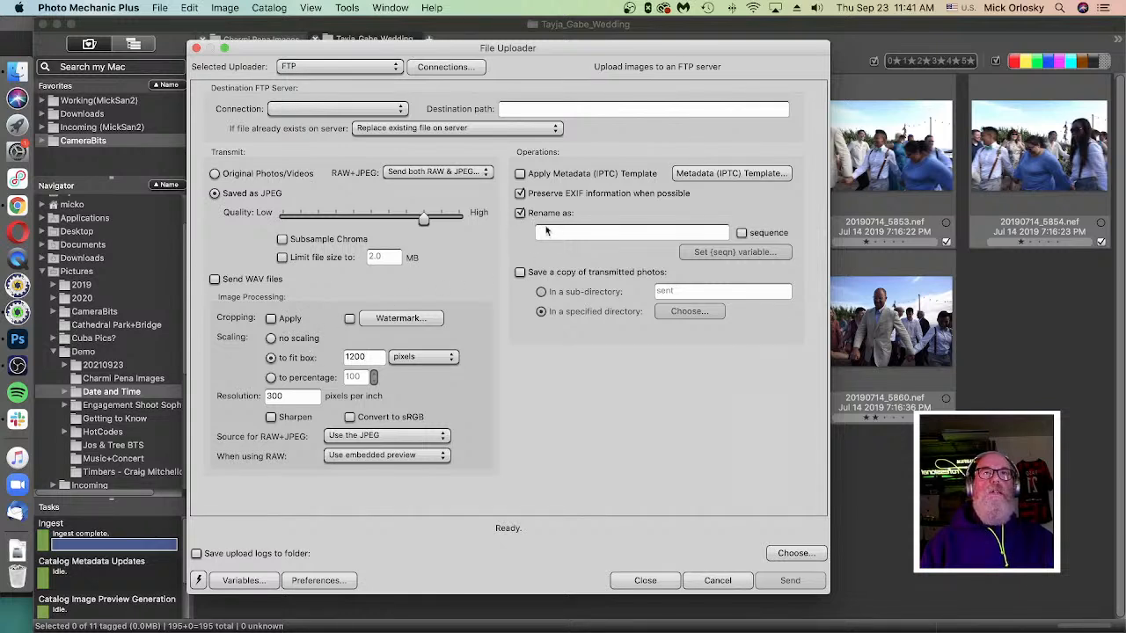
left_click(569, 234)
type("a")
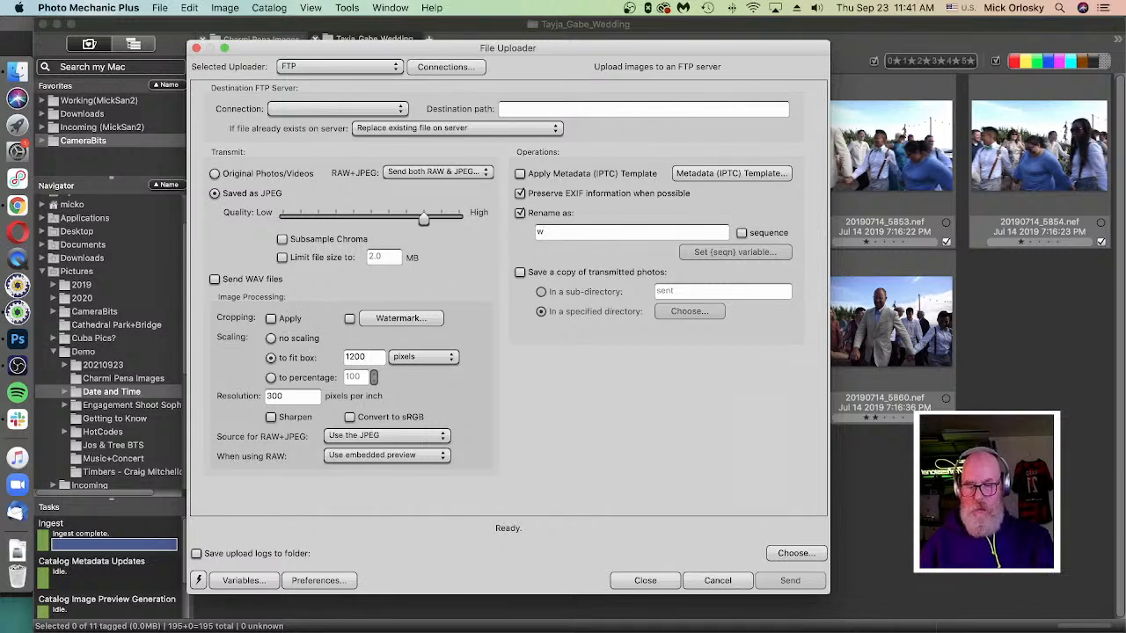
key("BackSpace")
type("law")
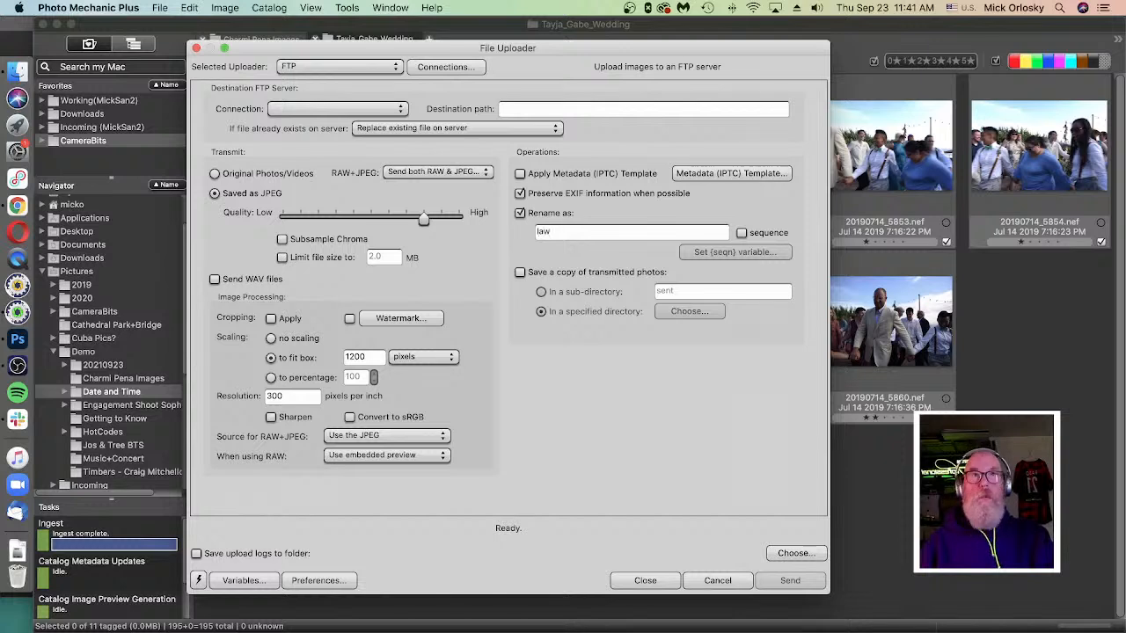
type("eekly")
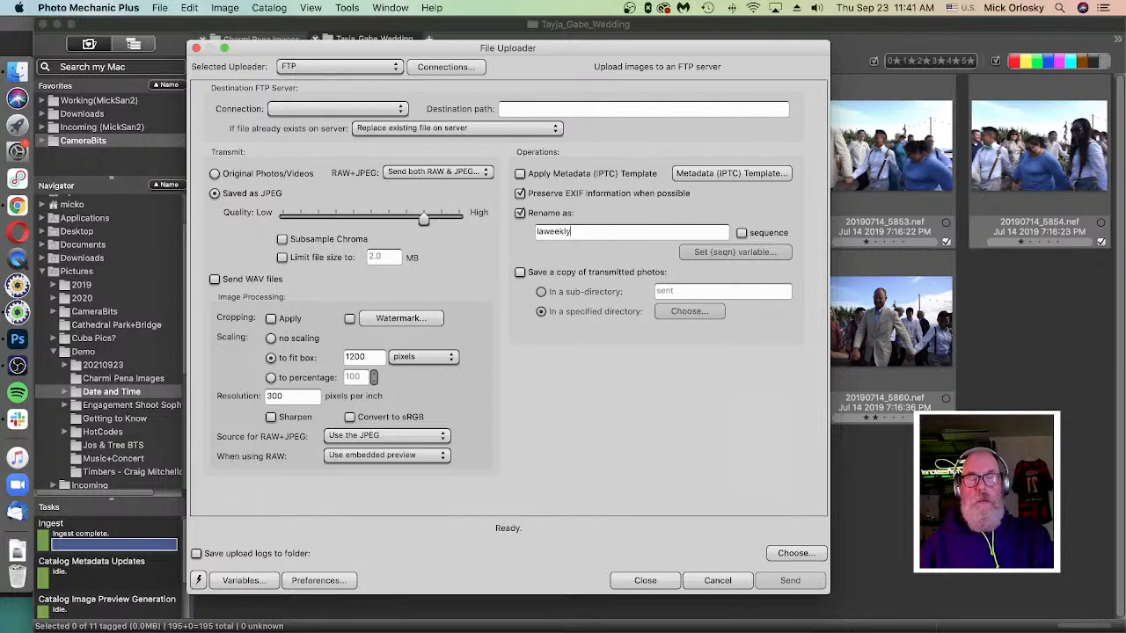
type("_orlosky}")
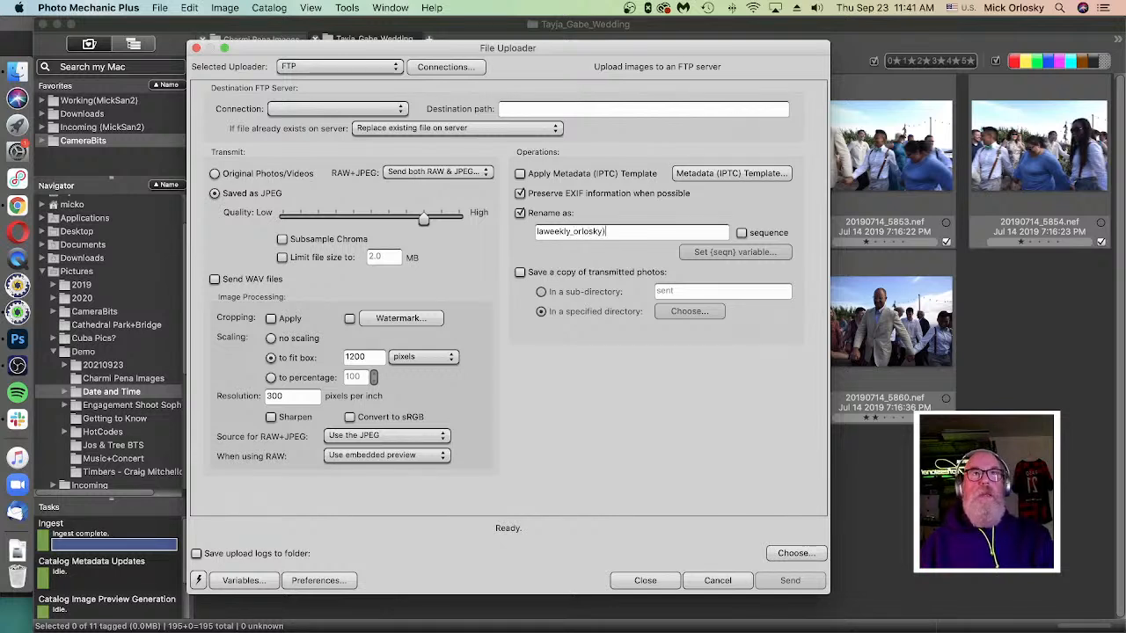
key("BackSpace")
type("_")
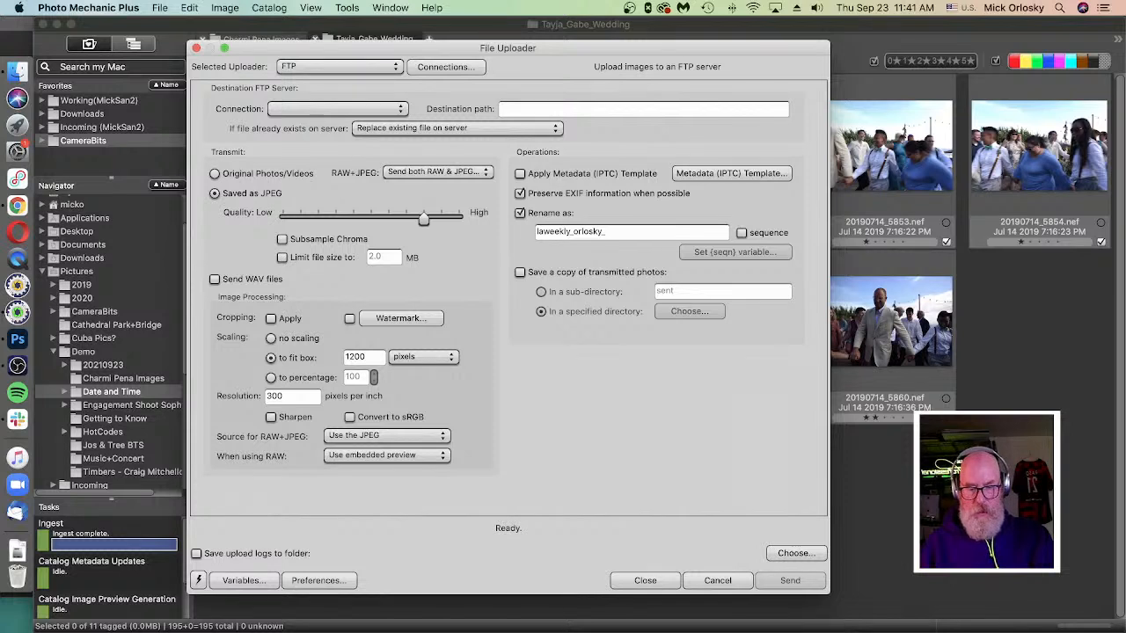
type("{dr")
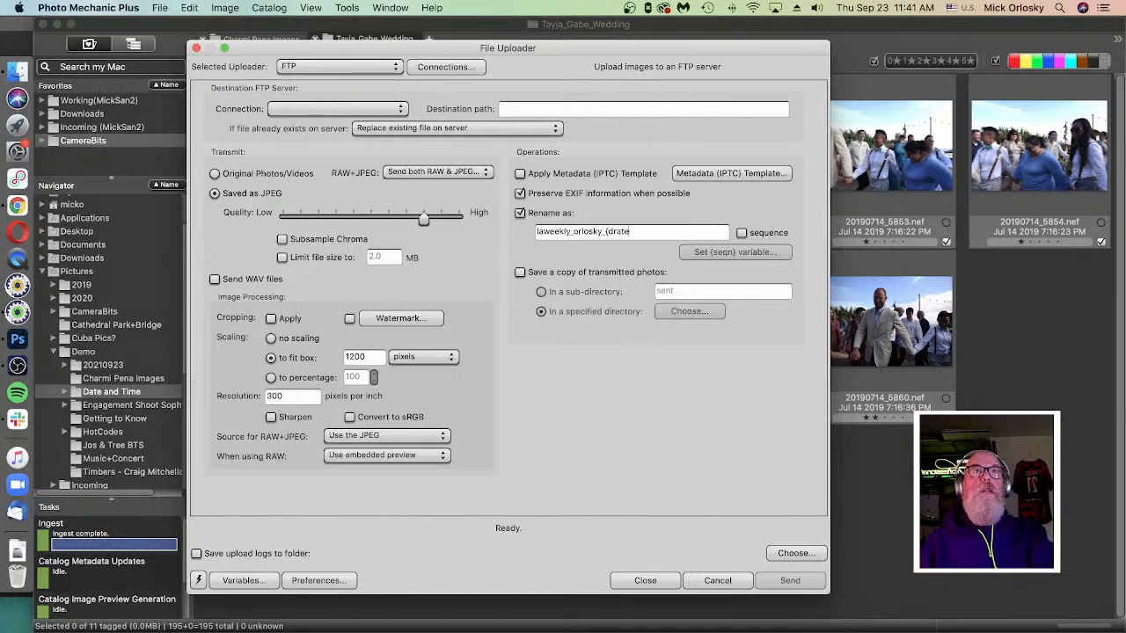
key("BackSpace")
type("a")
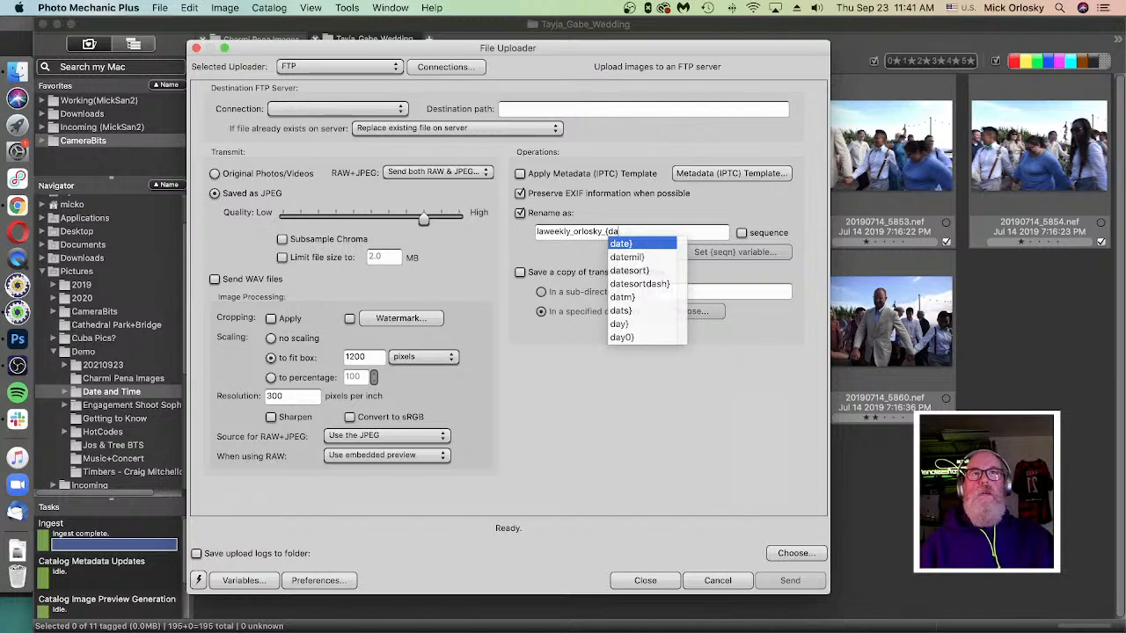
key("Down")
key("Down")
key("Return")
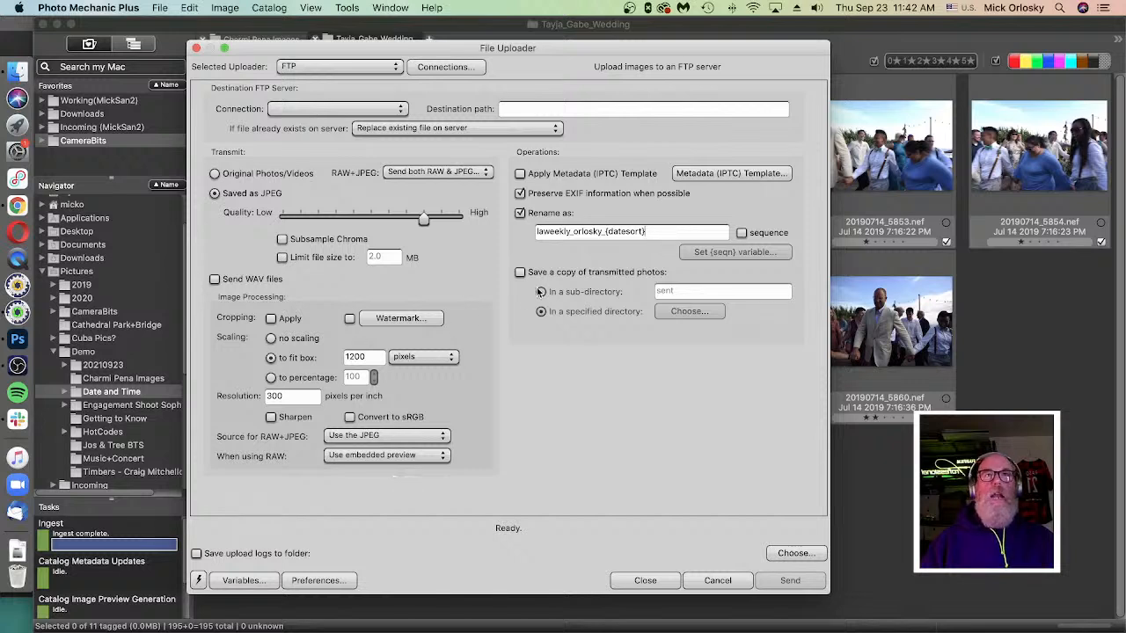
Step: Cancel the File Uploader and select all 11 photos on the Tayja_Gabe_Wedding contact sheet
left_click(717, 582)
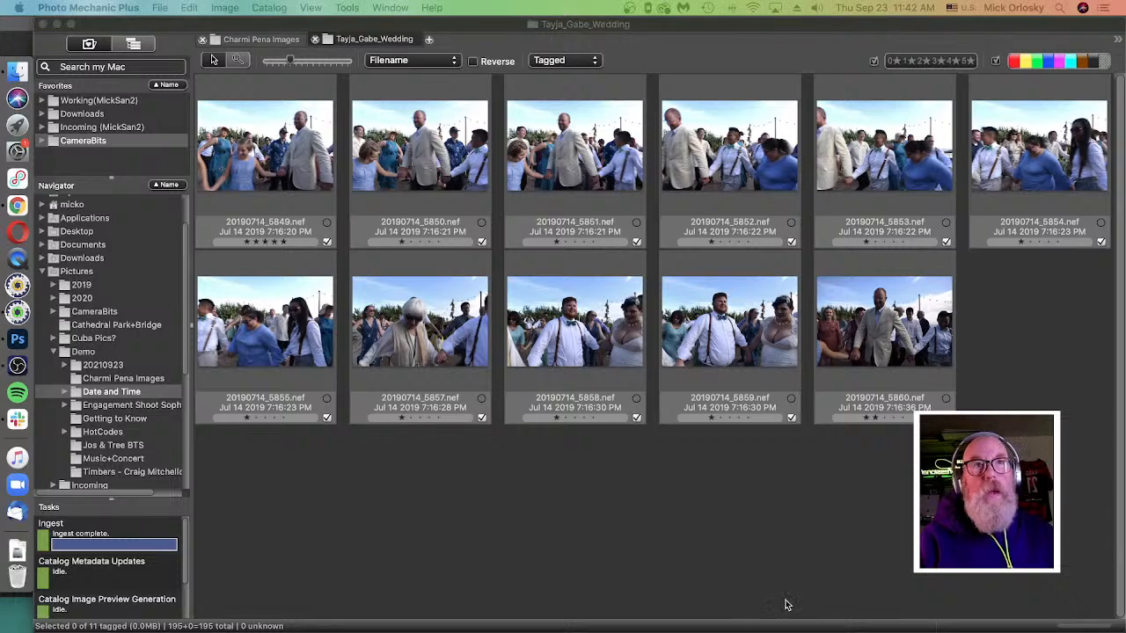
left_click(739, 473)
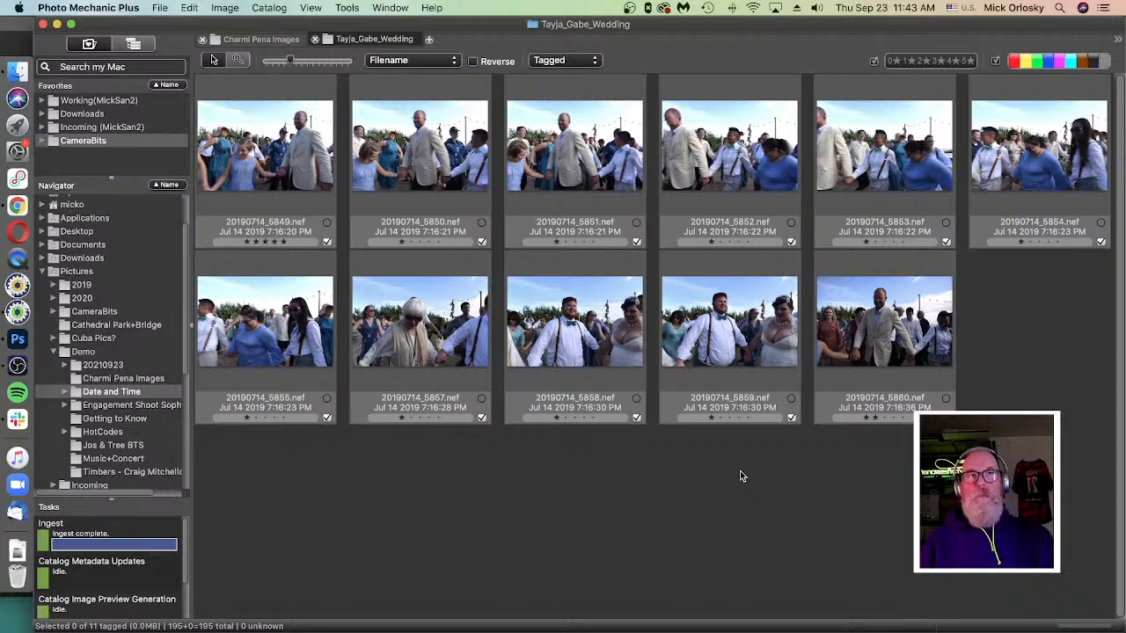
left_click(879, 335)
left_click(246, 173, "shift")
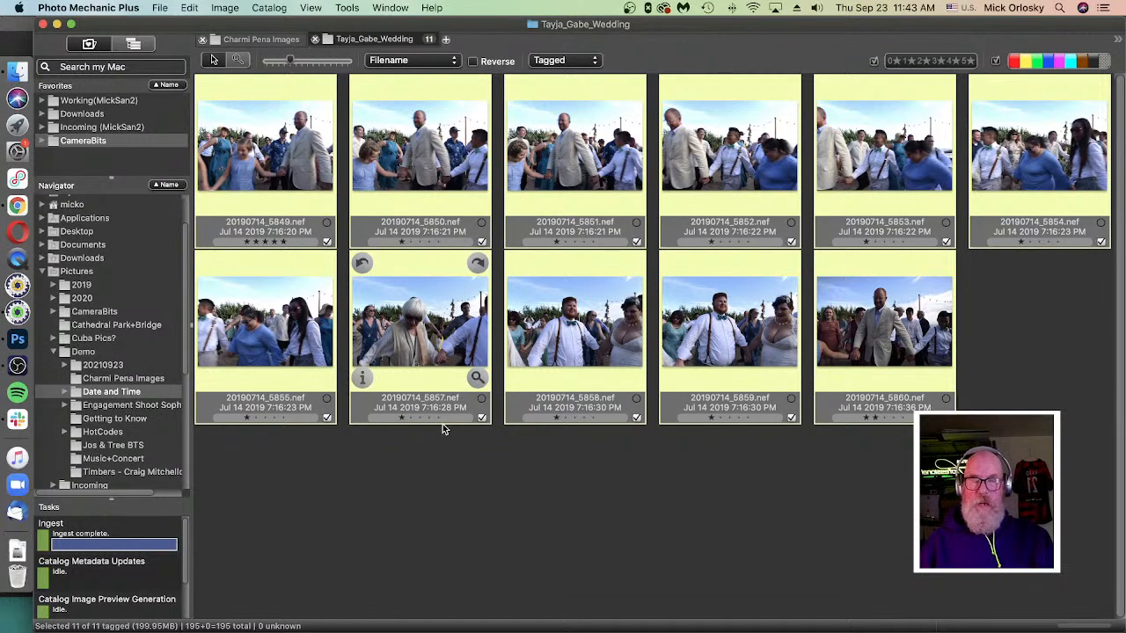
Step: Open Rename Photos for the selection, browse the rename variables list, then close both
key("super+shift+r")
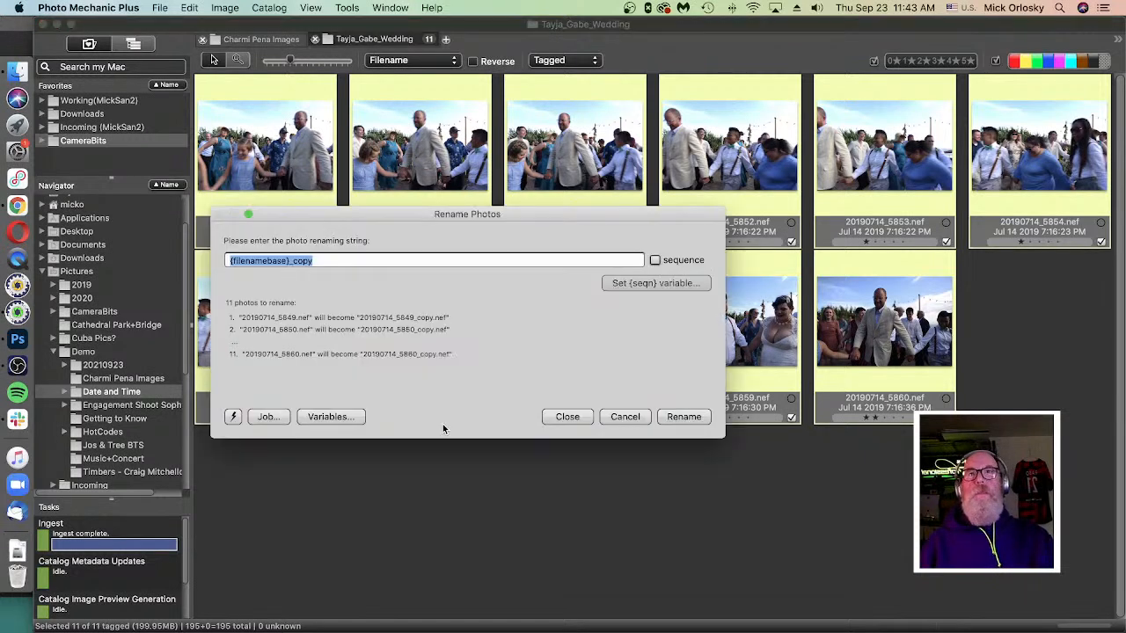
left_click(348, 261)
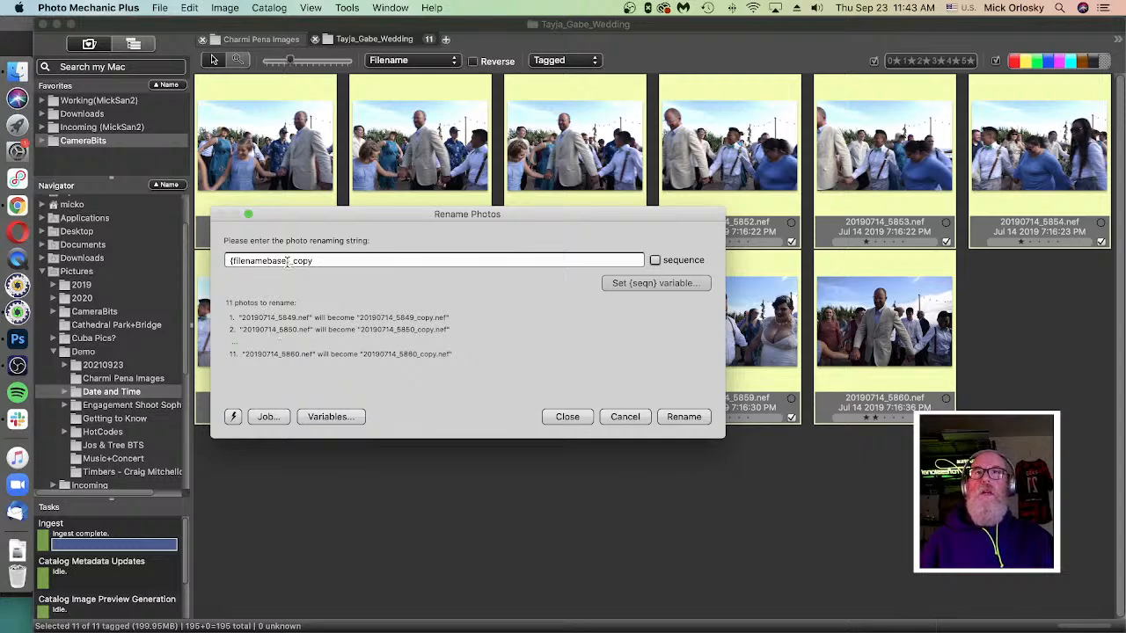
left_click(344, 418)
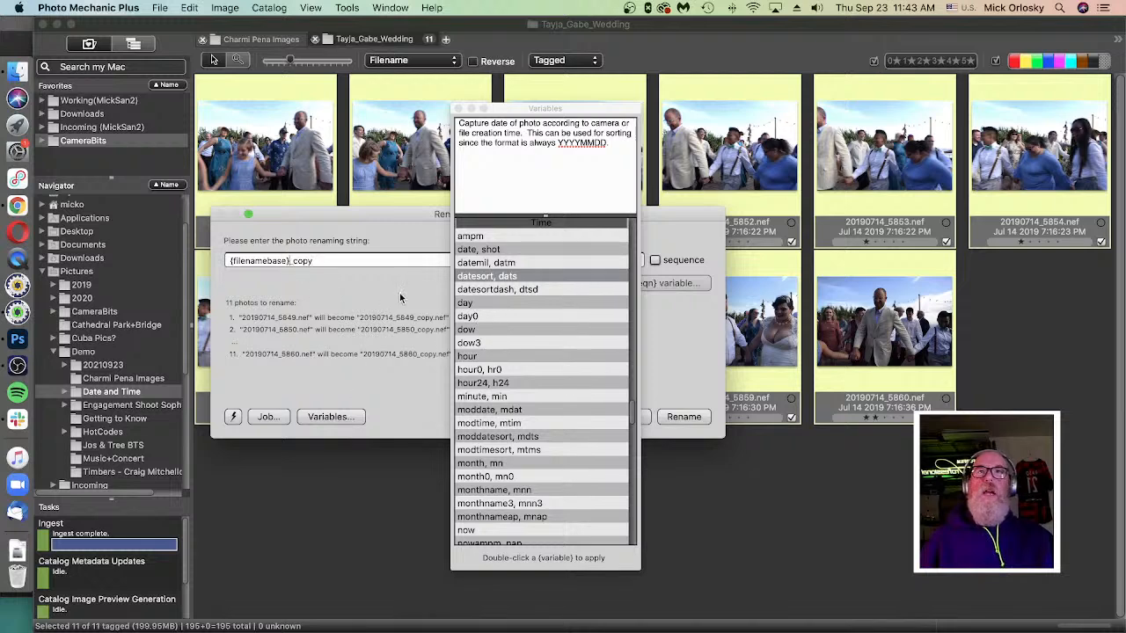
key("Escape")
left_click(459, 109)
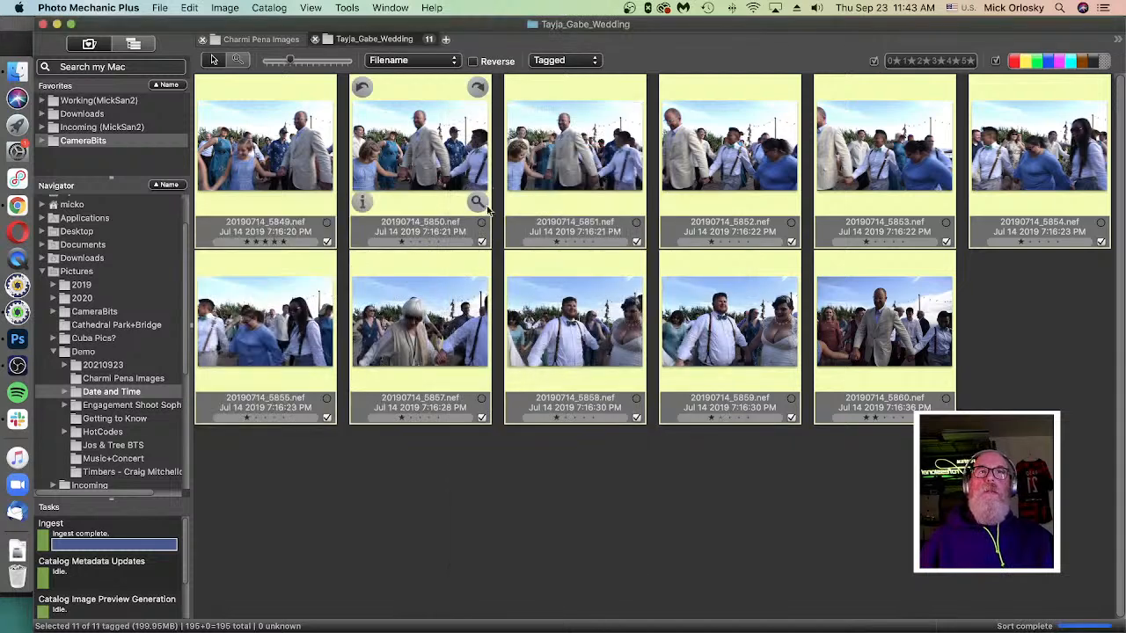
Step: Reopen Rename Photos and set the renaming string to {credit}_
key("super+shift+r")
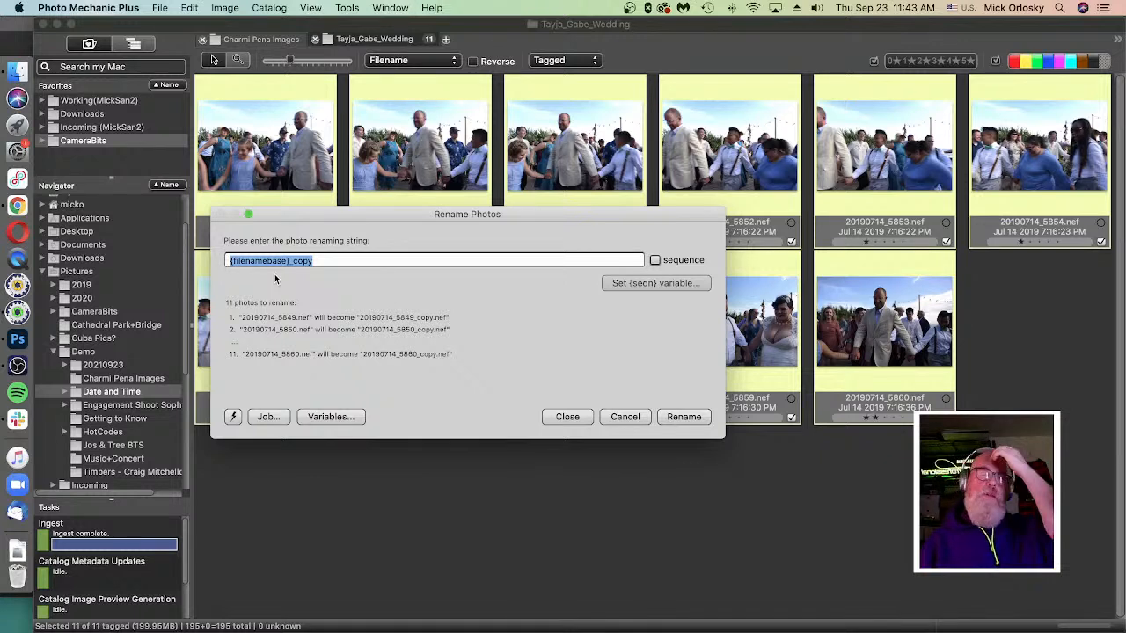
type("{")
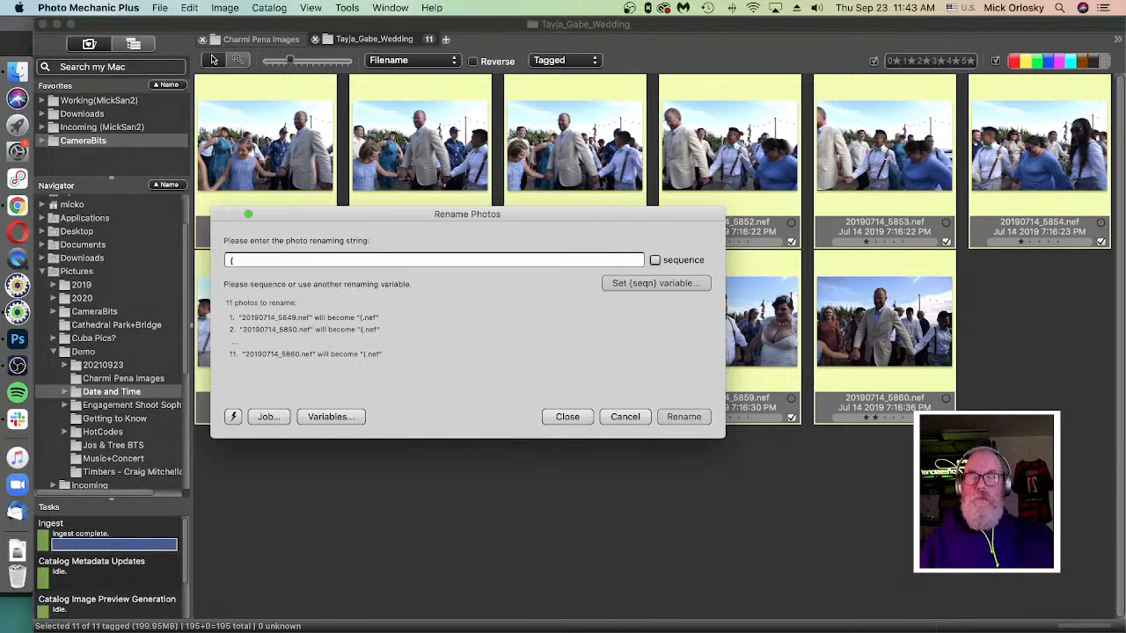
type("credi")
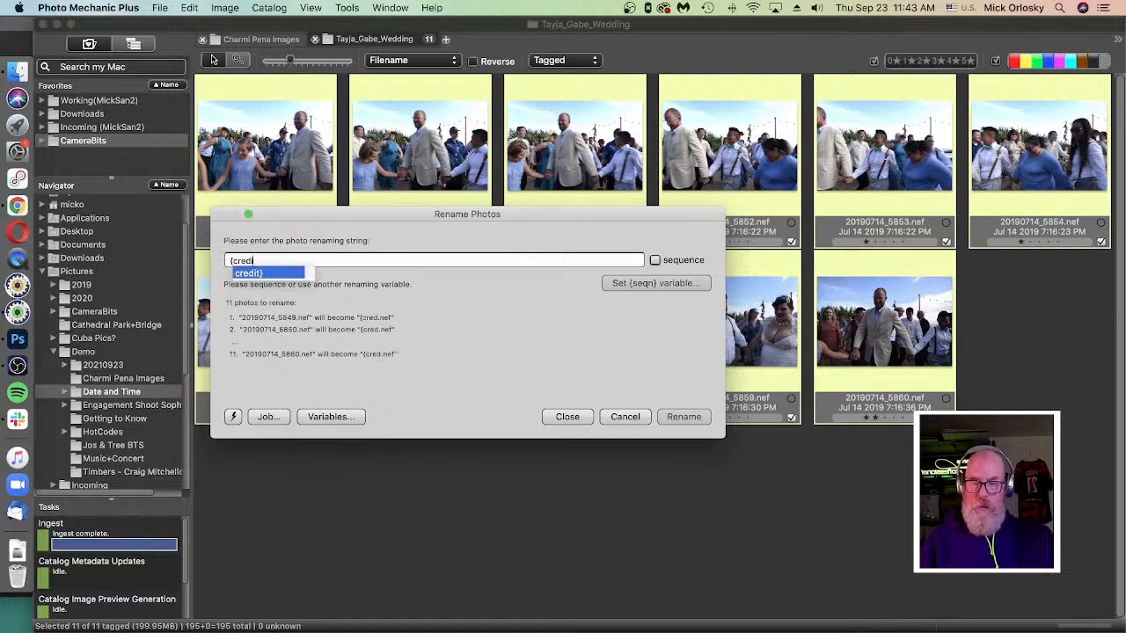
type("t}")
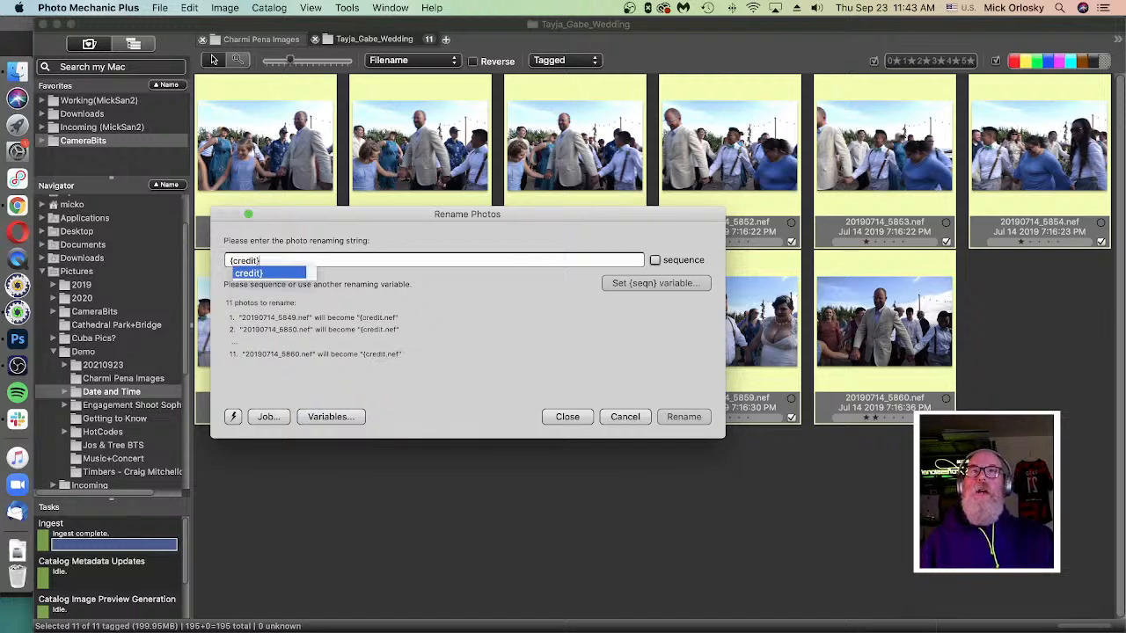
left_click(287, 278)
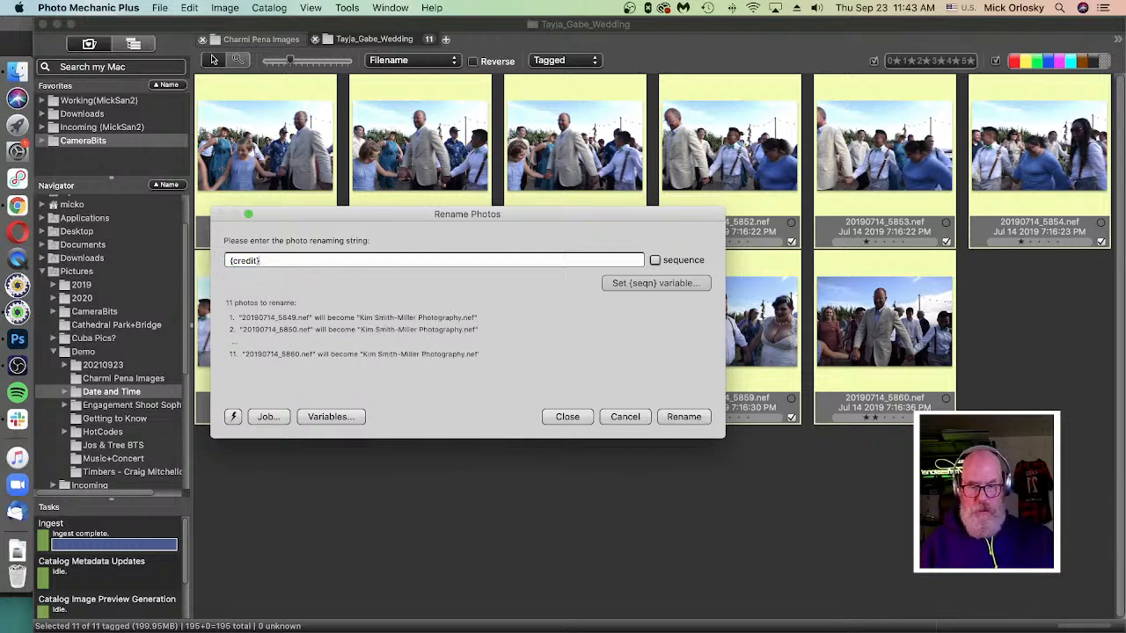
type("_")
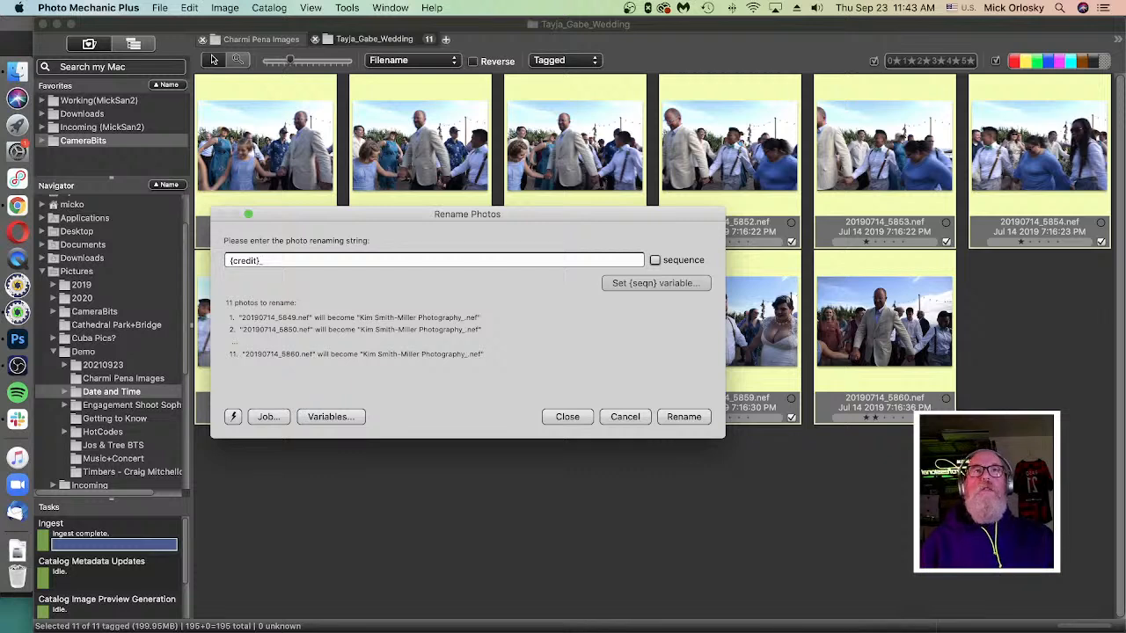
Step: Append {seqn} to the pattern and enable sequence numbering starting at 001
left_click(656, 260)
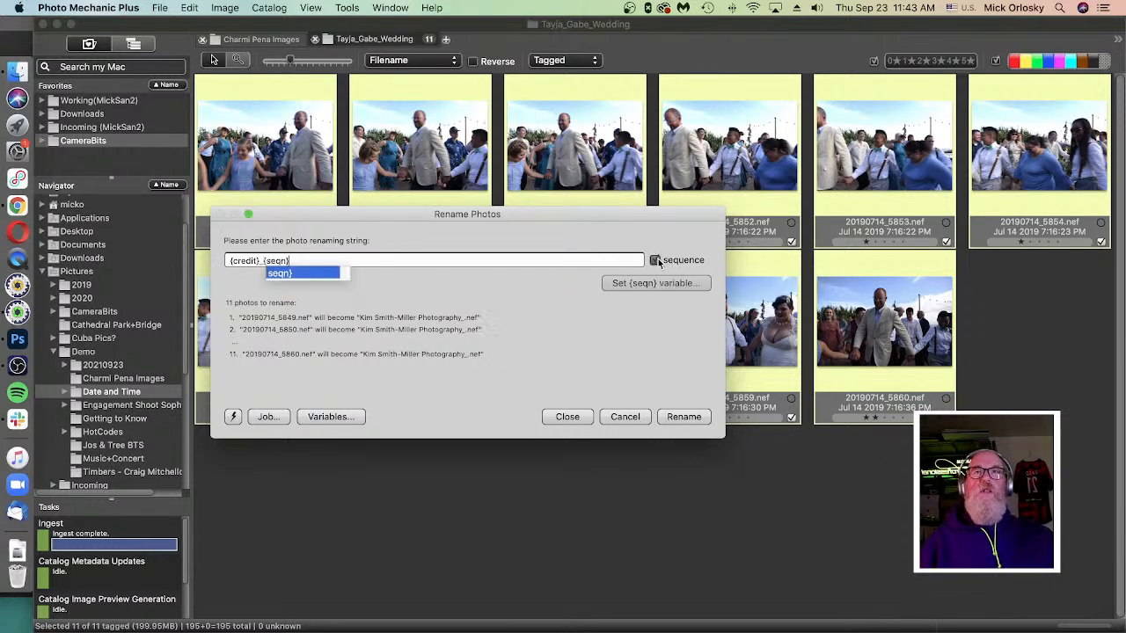
left_click(413, 298)
left_click(695, 288)
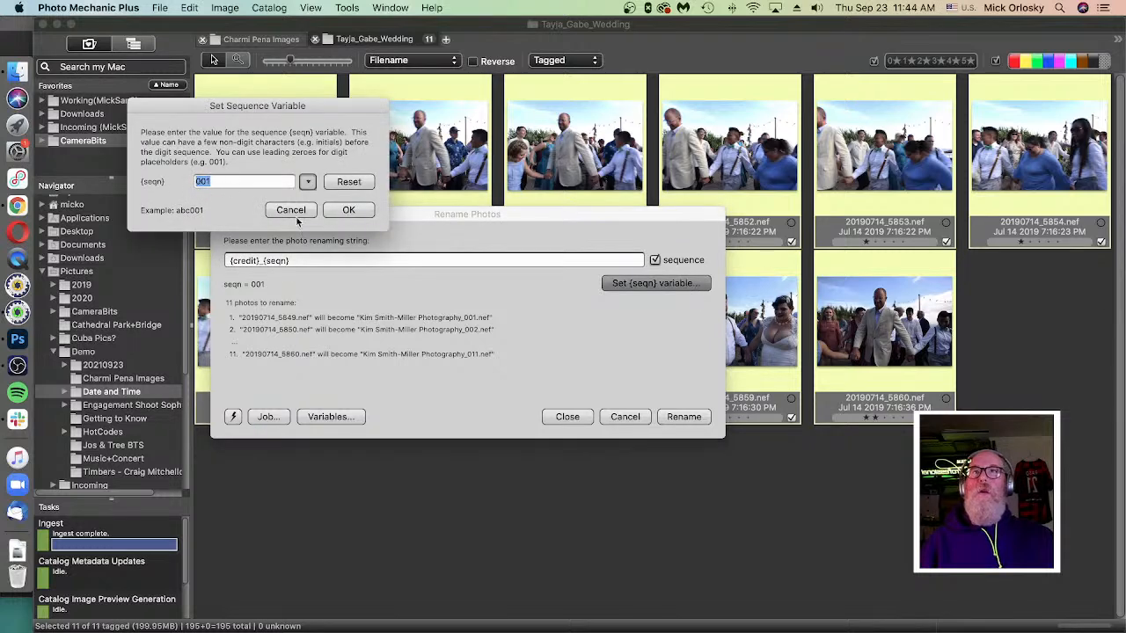
left_click(343, 213)
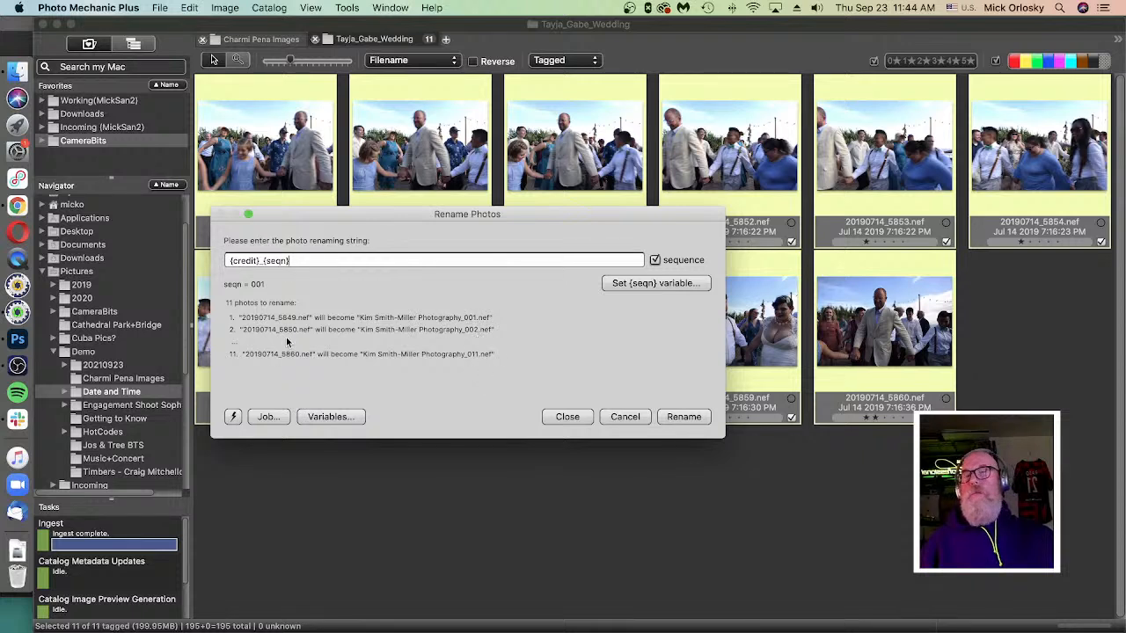
Step: Check the saved rename snapshots, then cancel Rename Photos so filenames stay unchanged
left_click(233, 417)
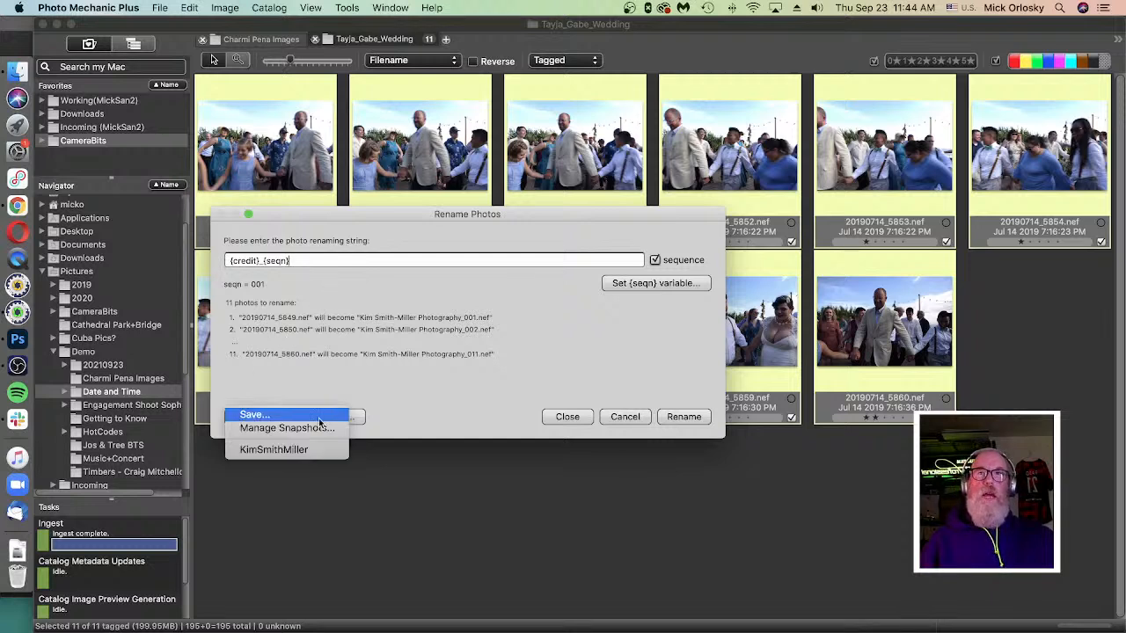
left_click(518, 362)
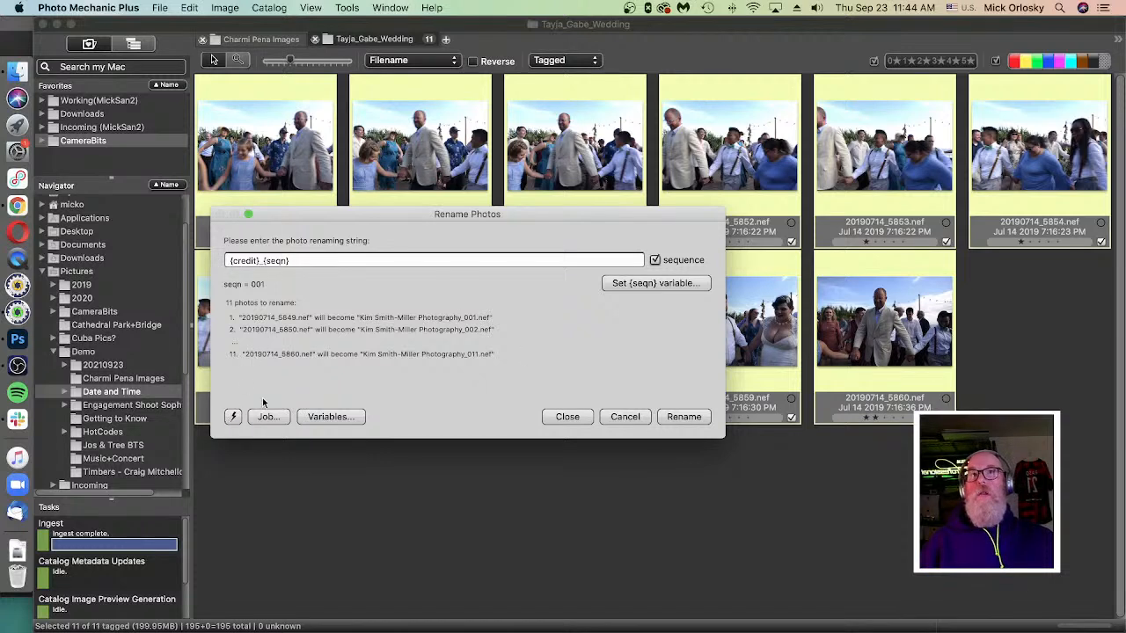
left_click(289, 261)
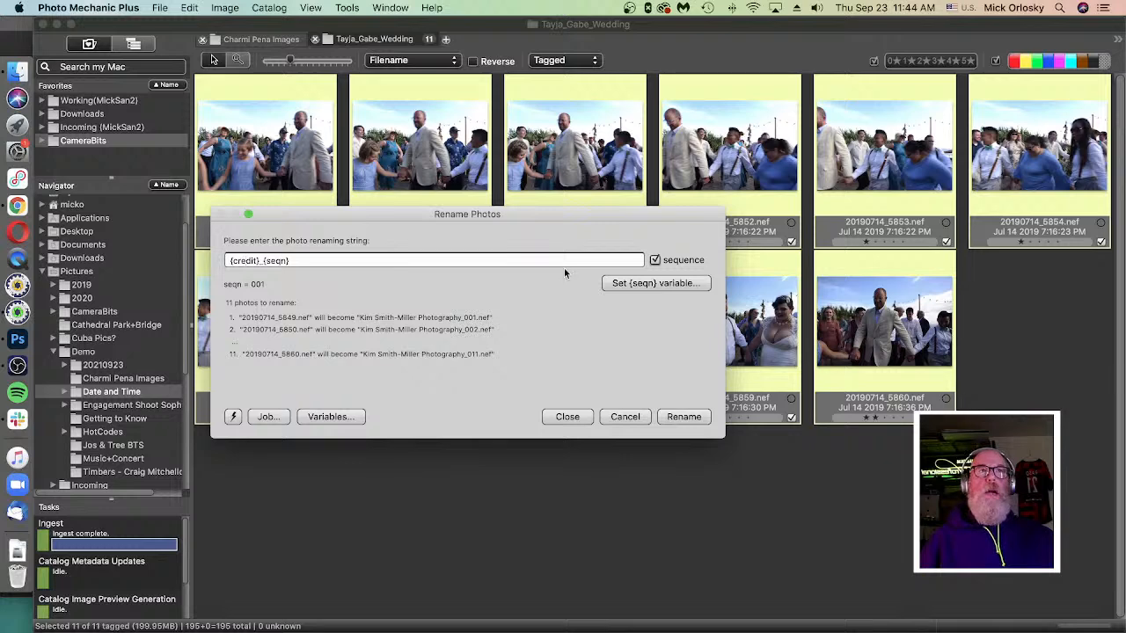
left_click(625, 416)
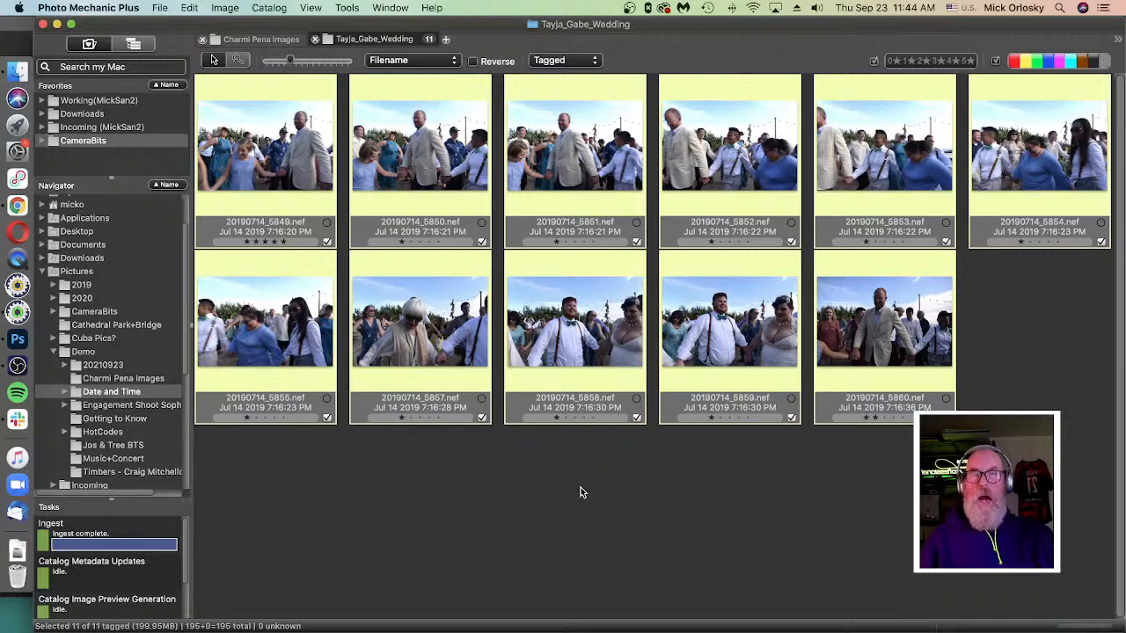
key("super+y")
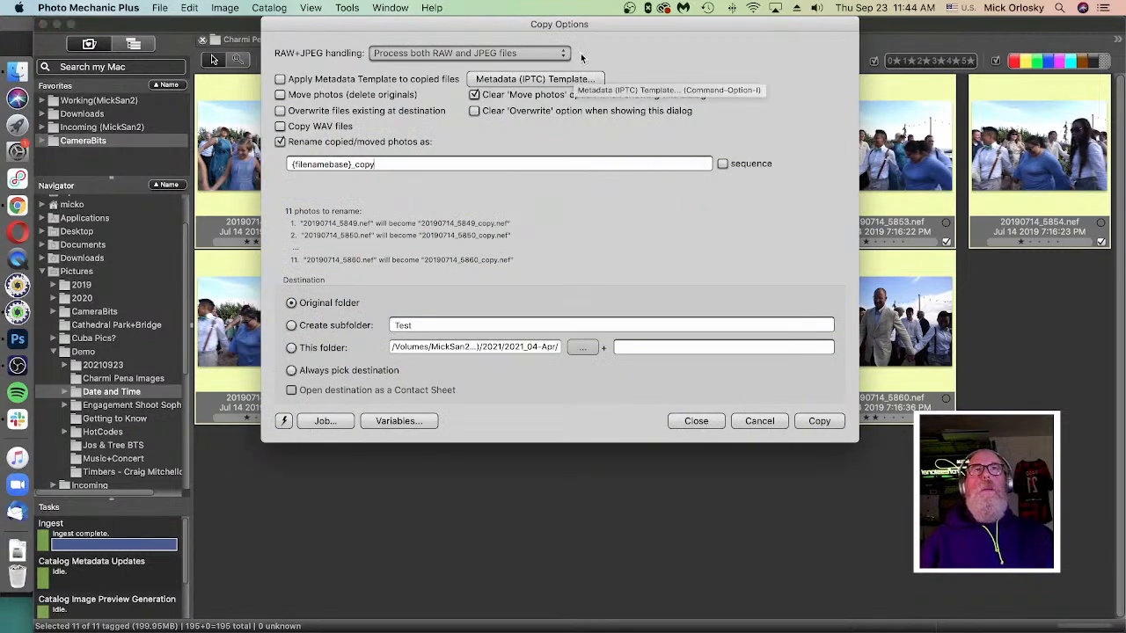
left_click_drag(611, 23, 551, 152)
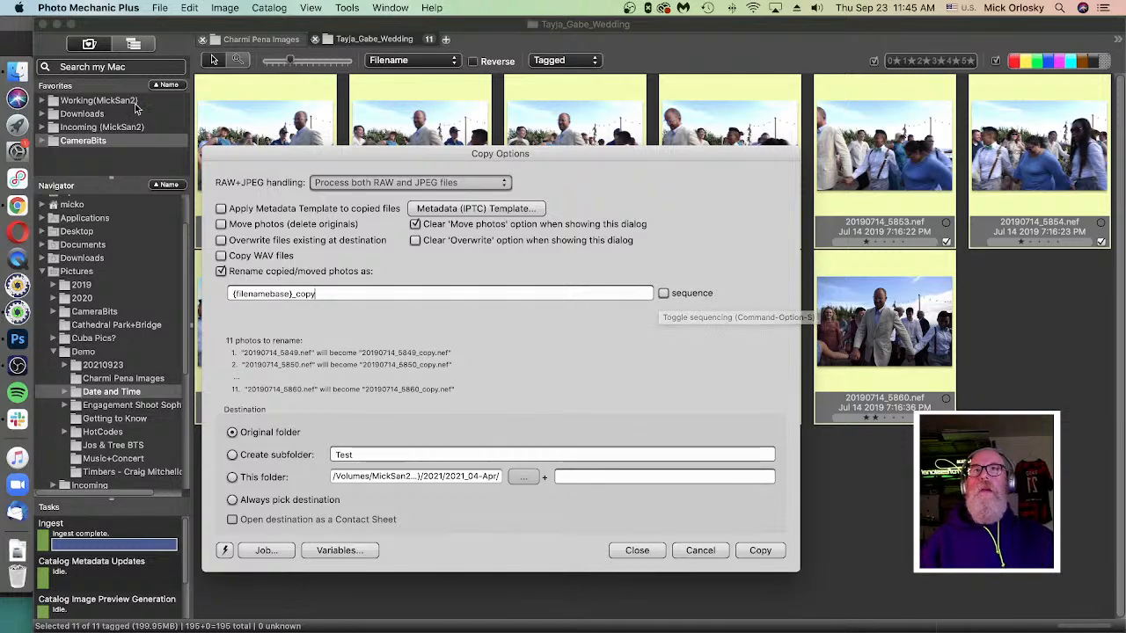
left_click(221, 271)
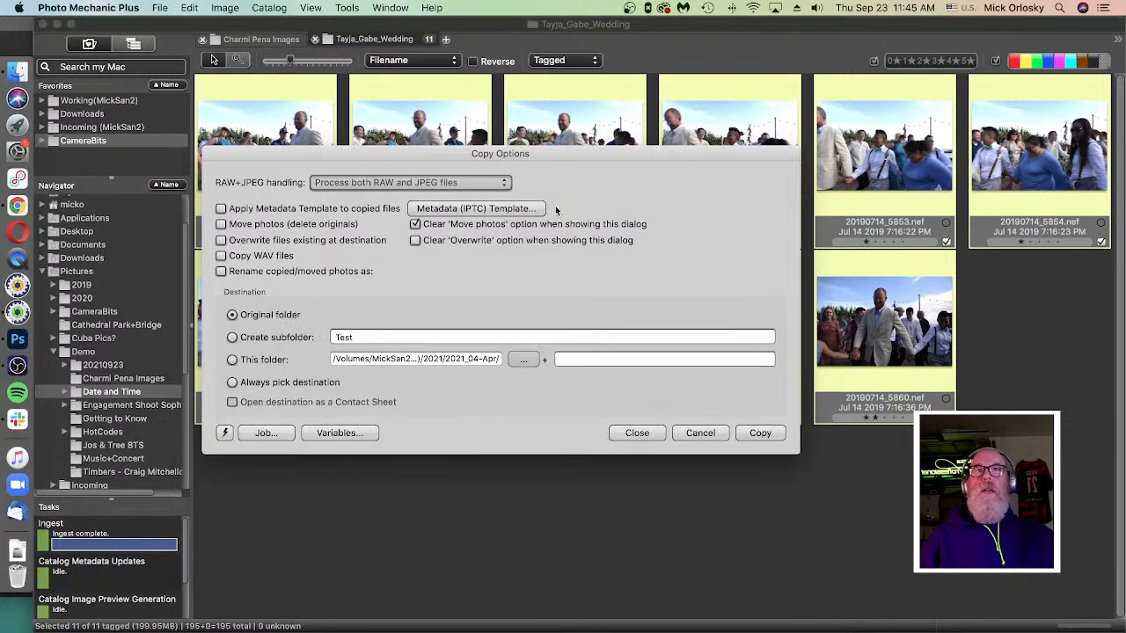
left_click(711, 436)
scroll(99, 218, "up", 3)
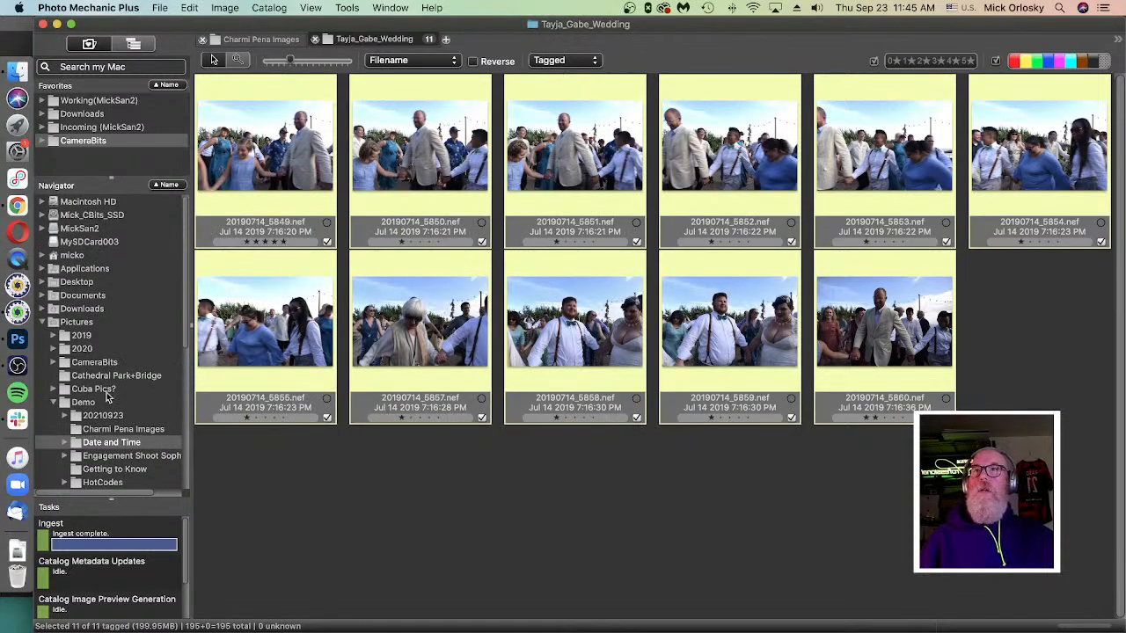
Step: Close the wedding contact sheet and the other open contact sheet
left_click(88, 402)
right_click(90, 402)
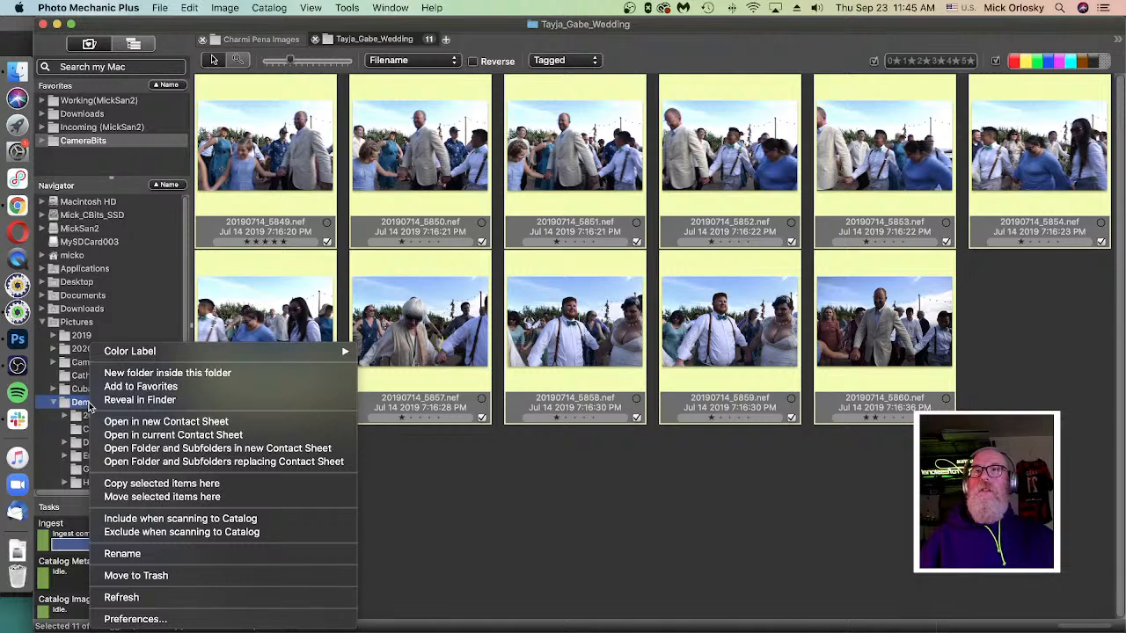
key("Escape")
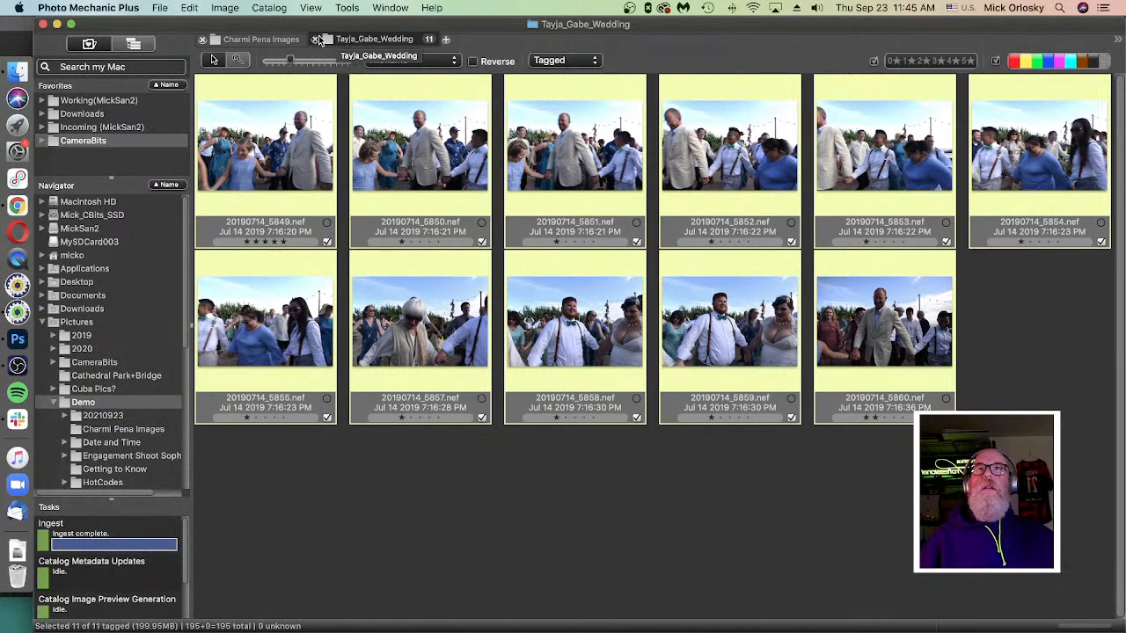
left_click(316, 41)
left_click(202, 39)
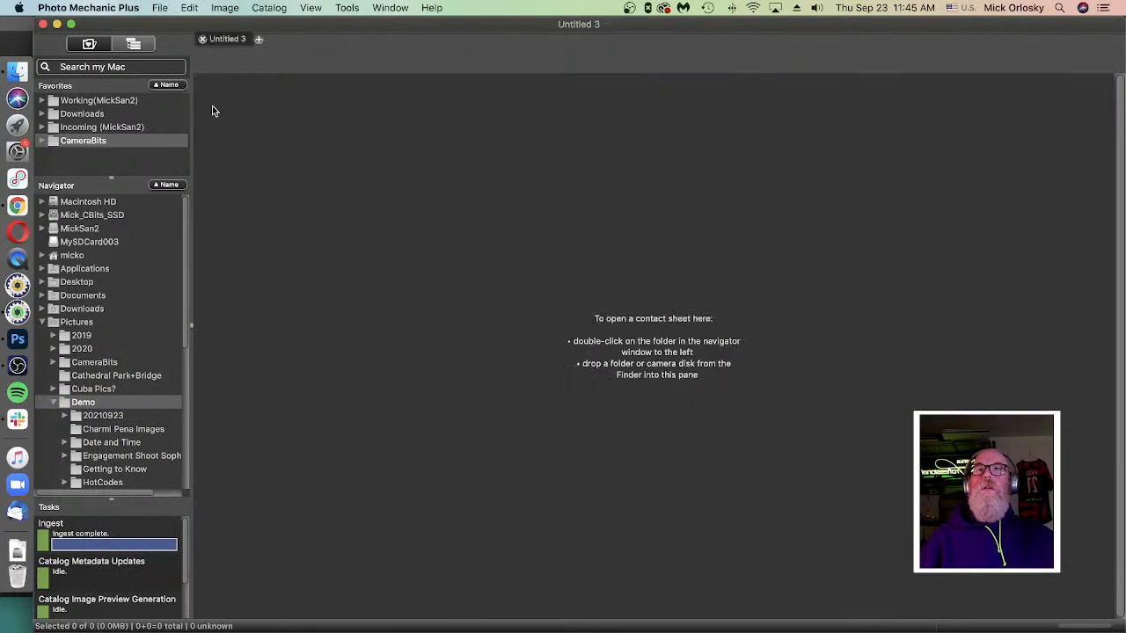
Step: Open Demo with all subfolders in a new contact sheet and select all 524 photos
right_click(94, 405)
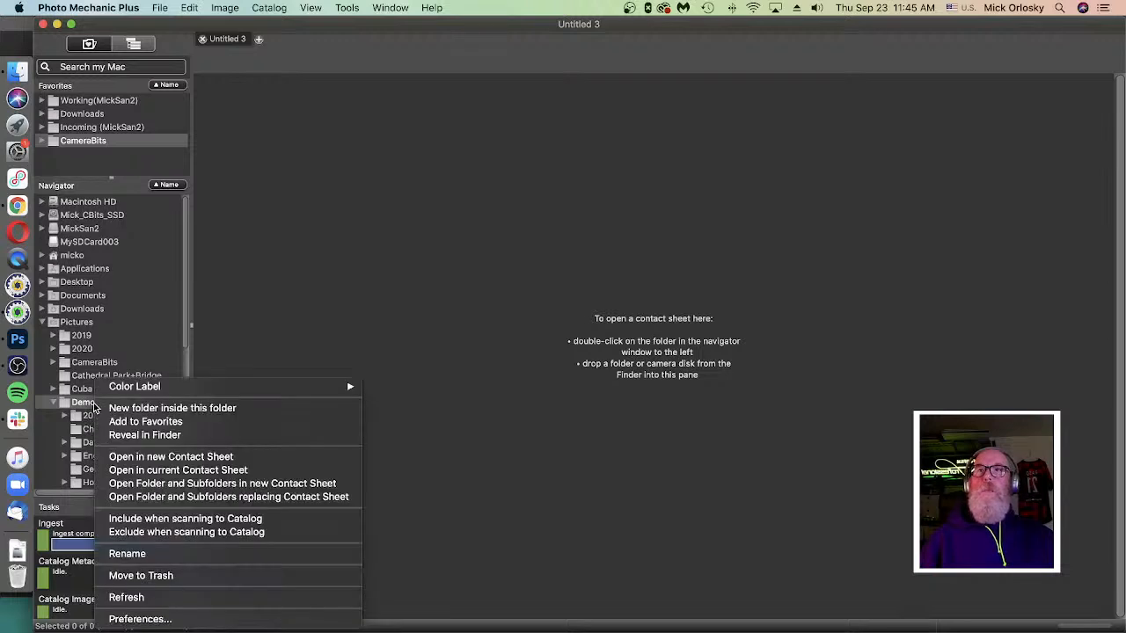
left_click(202, 484)
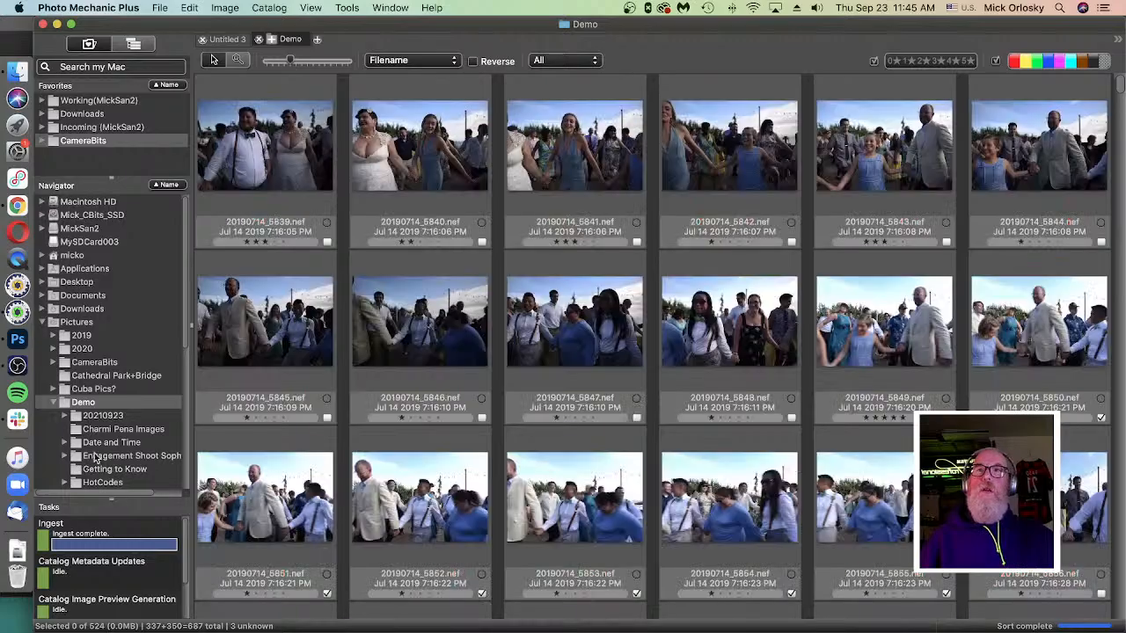
scroll(572, 203, "down", 15)
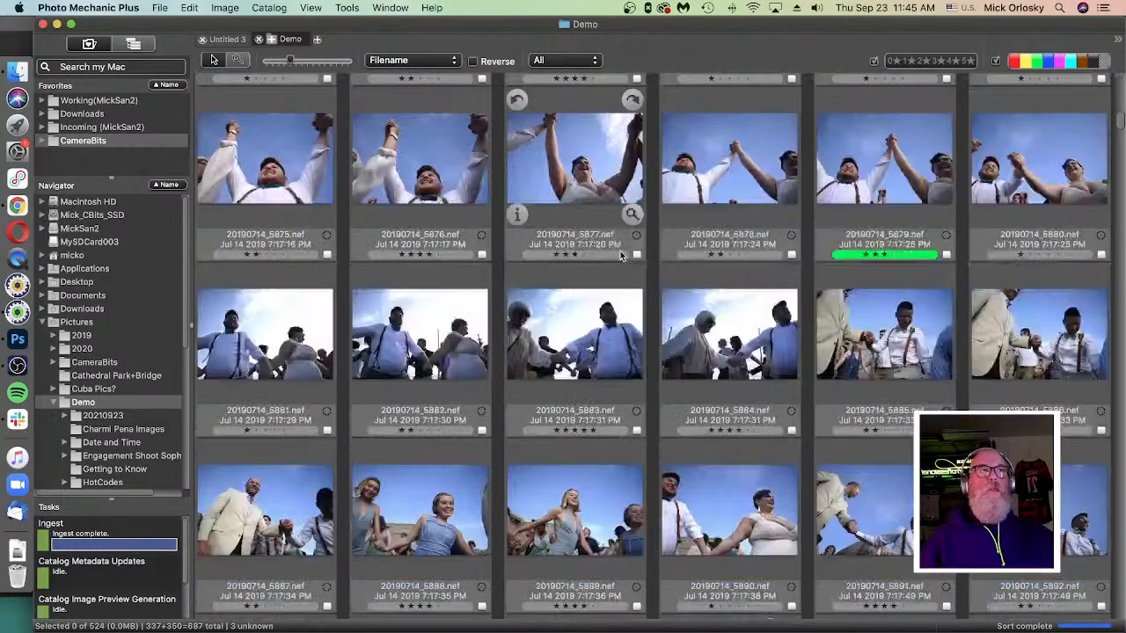
scroll(623, 305, "down", 20)
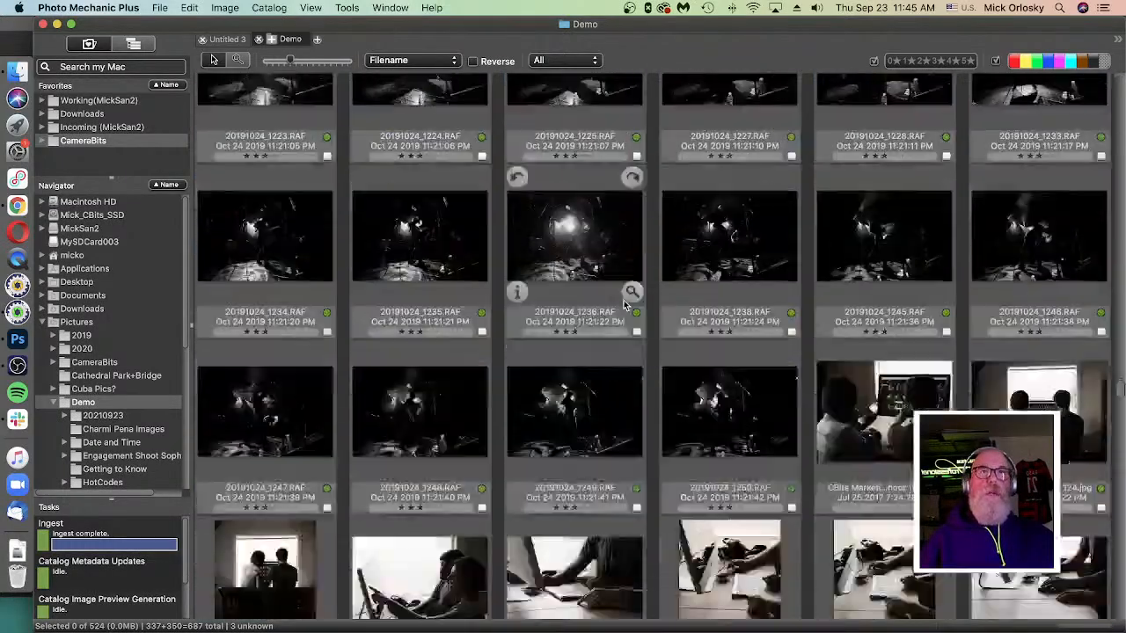
key("Home")
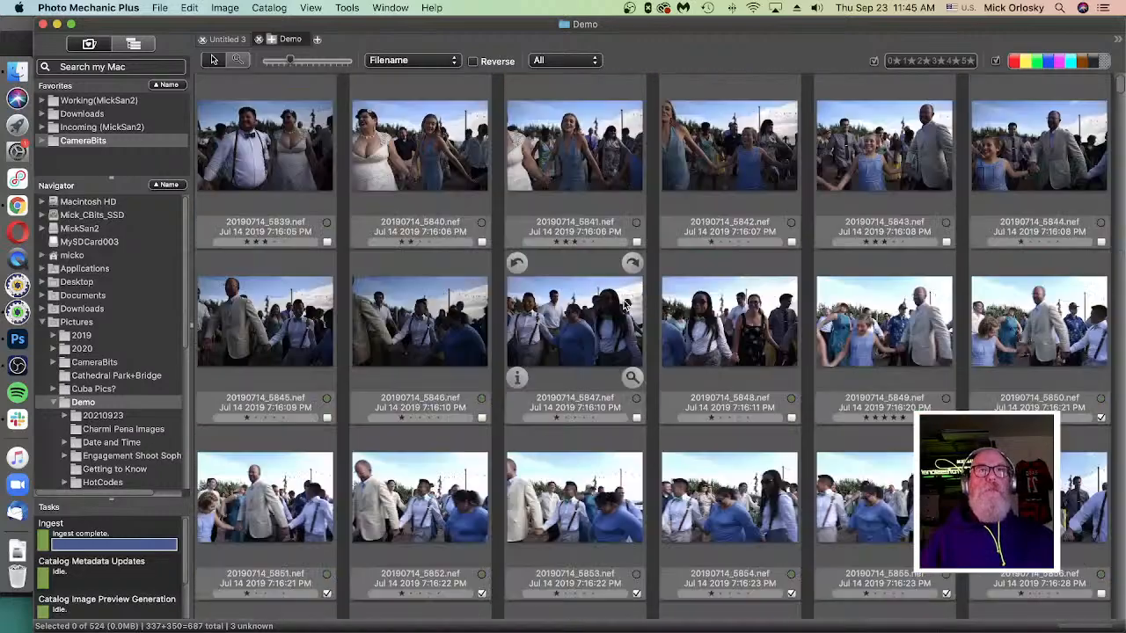
key("super+a")
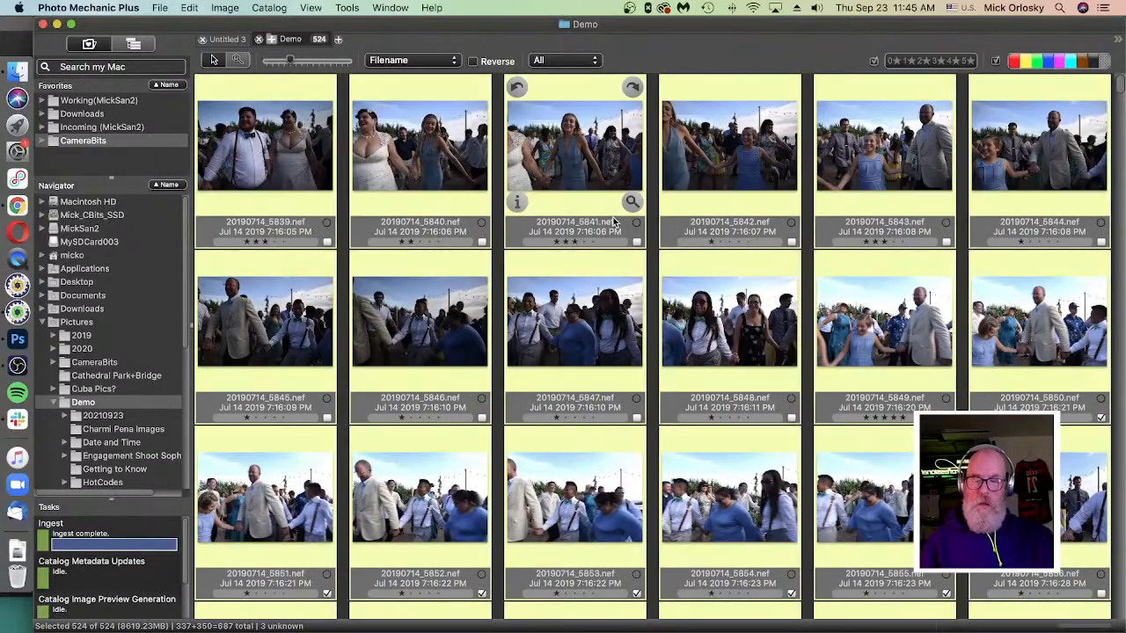
Step: Set Copy Options to move photos into a {year4} subfolder, with renaming turned off
key("super+y")
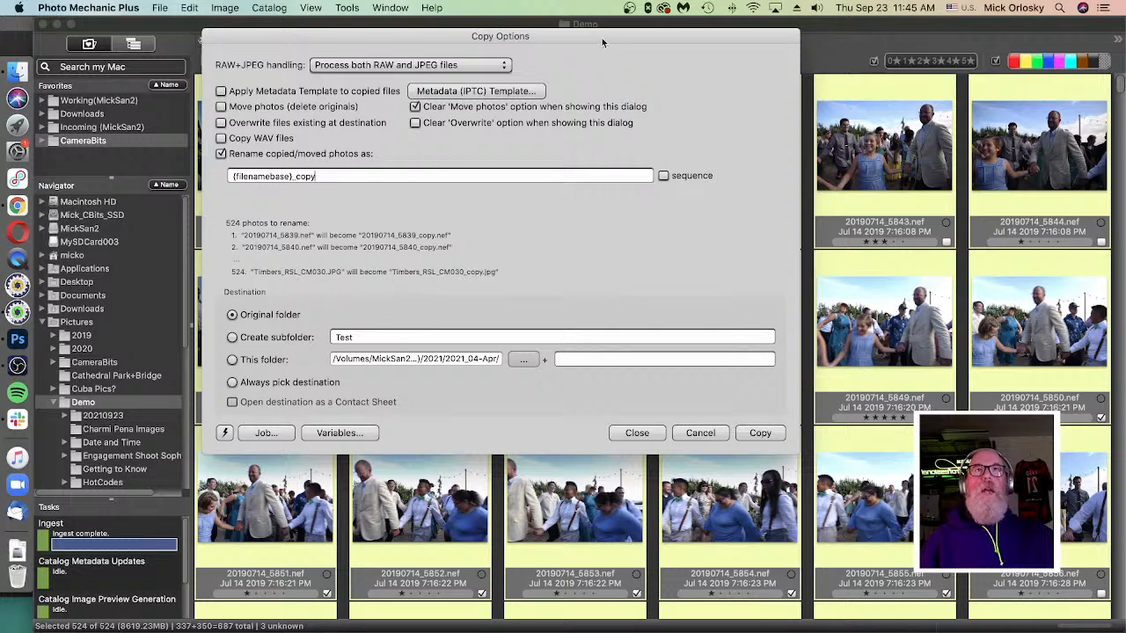
left_click_drag(602, 43, 670, 127)
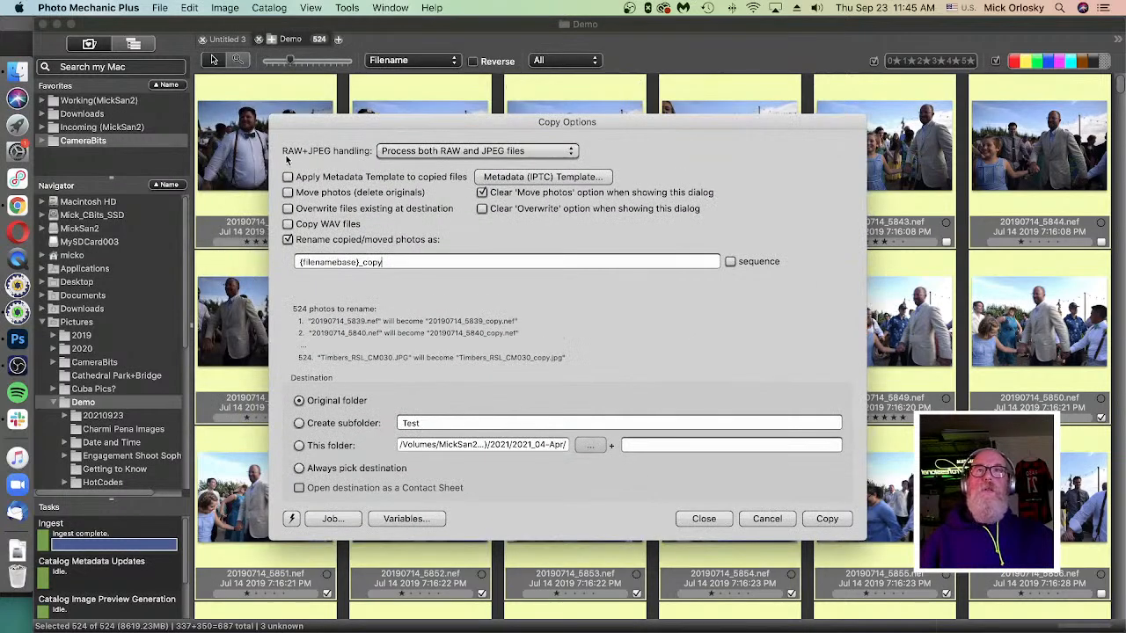
left_click(288, 193)
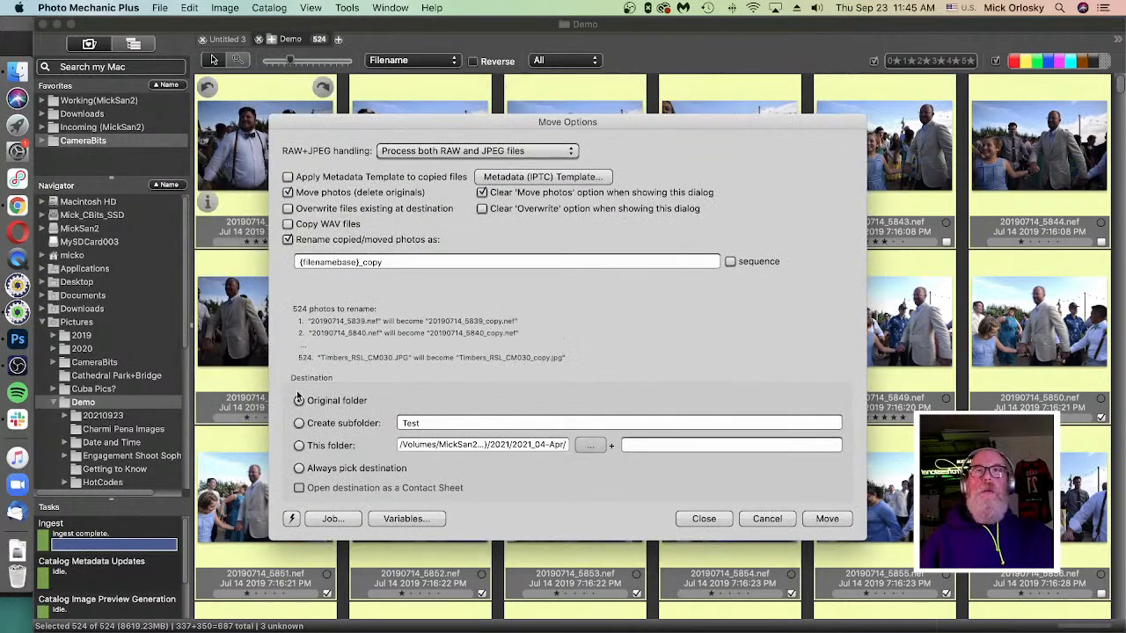
left_click(299, 423)
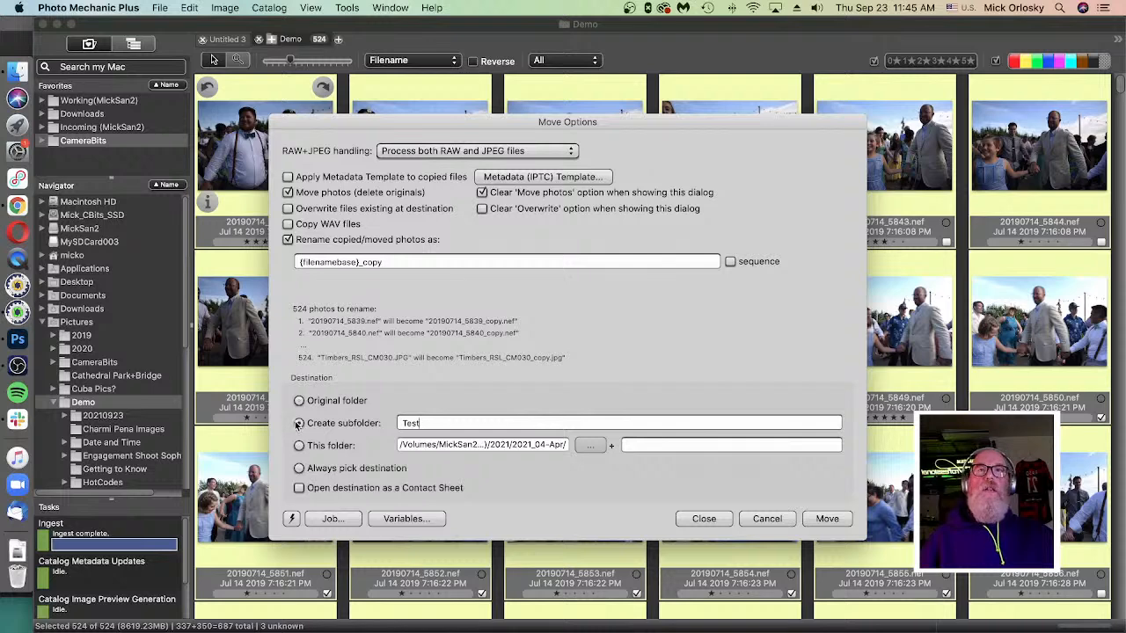
left_click_drag(485, 423, 311, 420)
type("{")
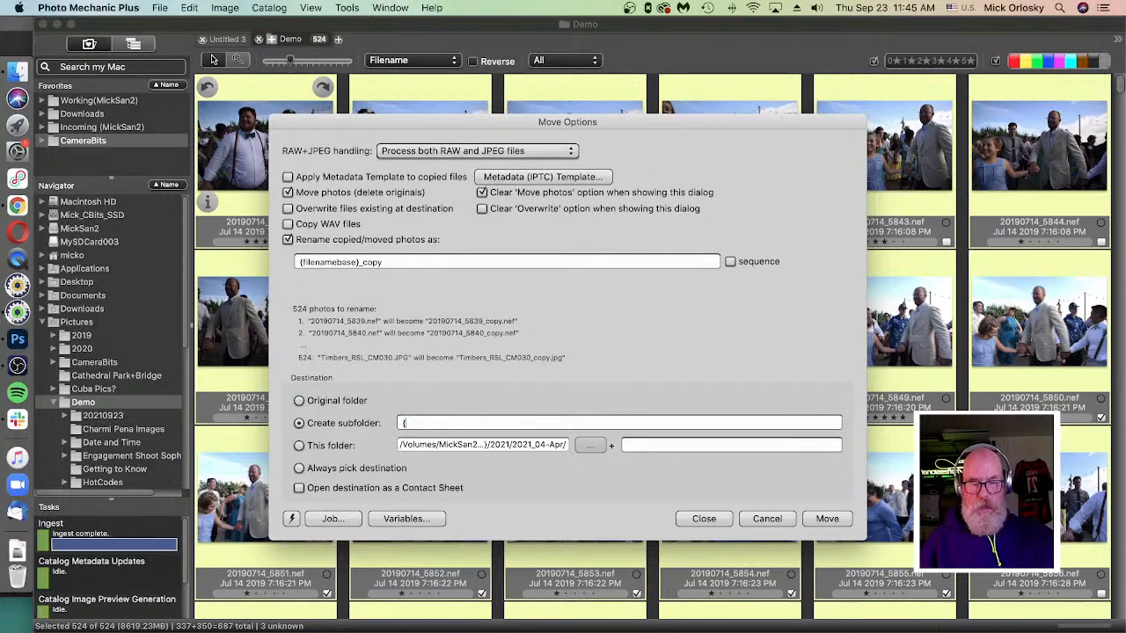
type("year4")
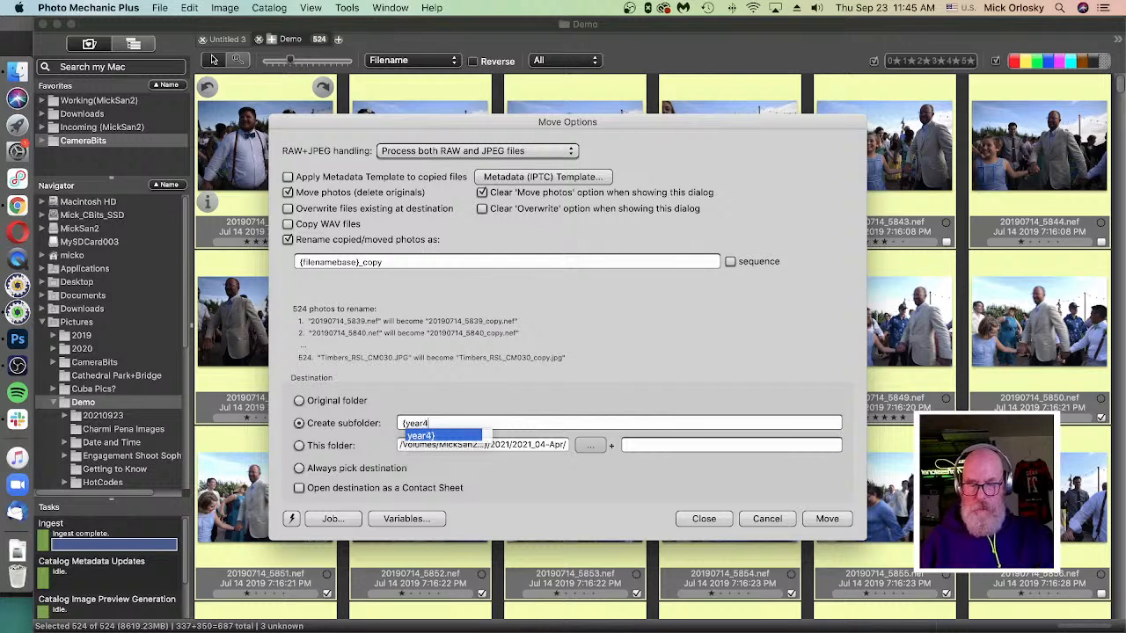
type("}")
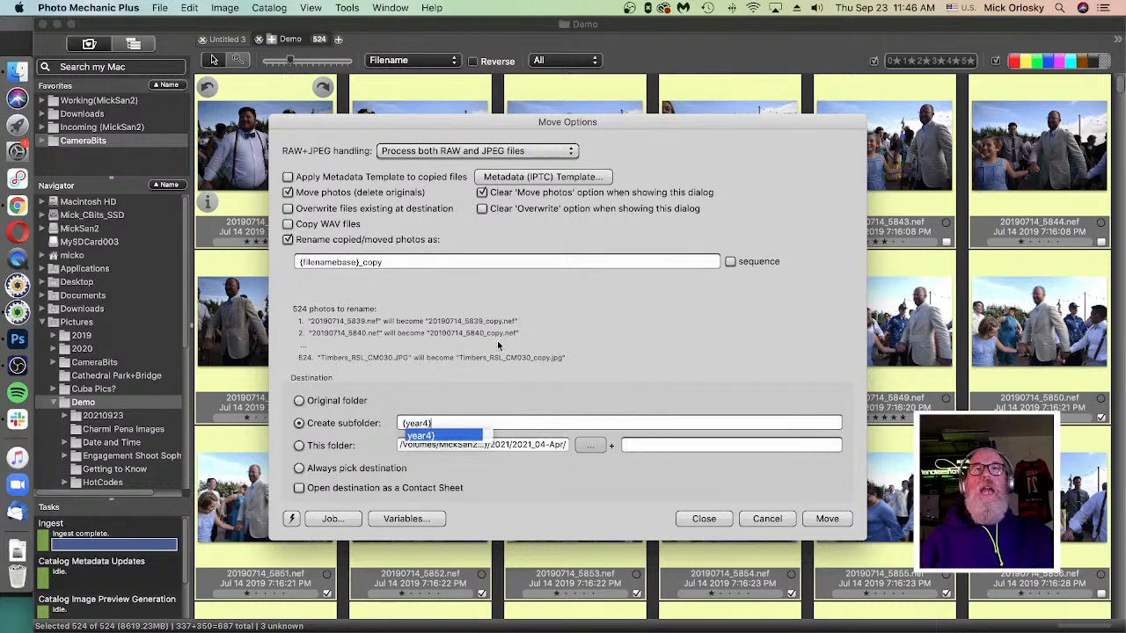
left_click(607, 372)
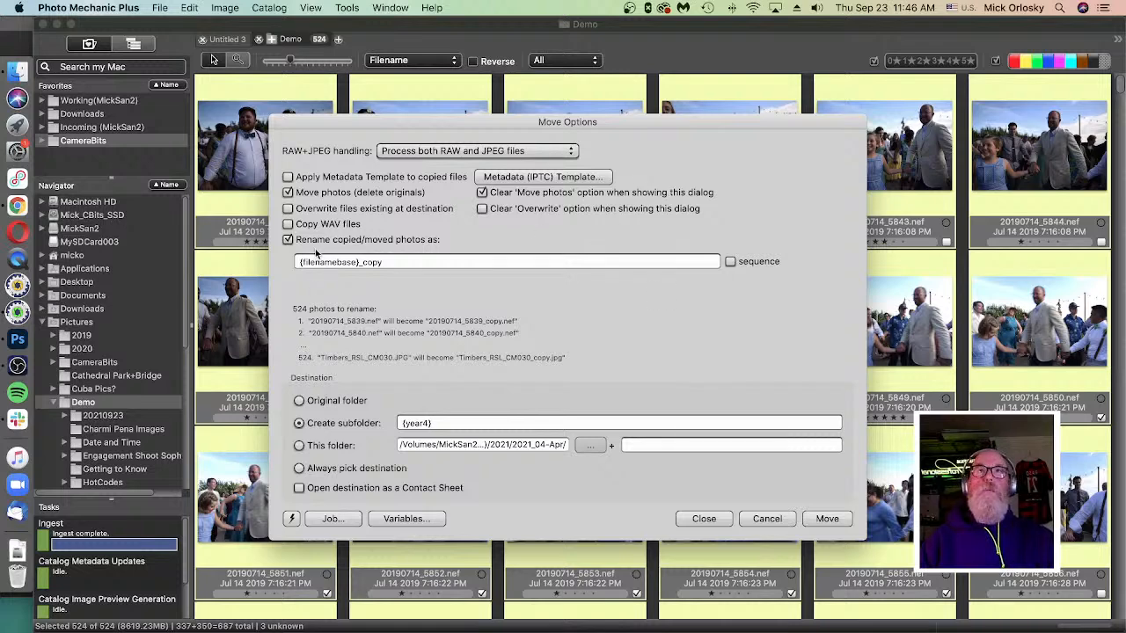
left_click(287, 239)
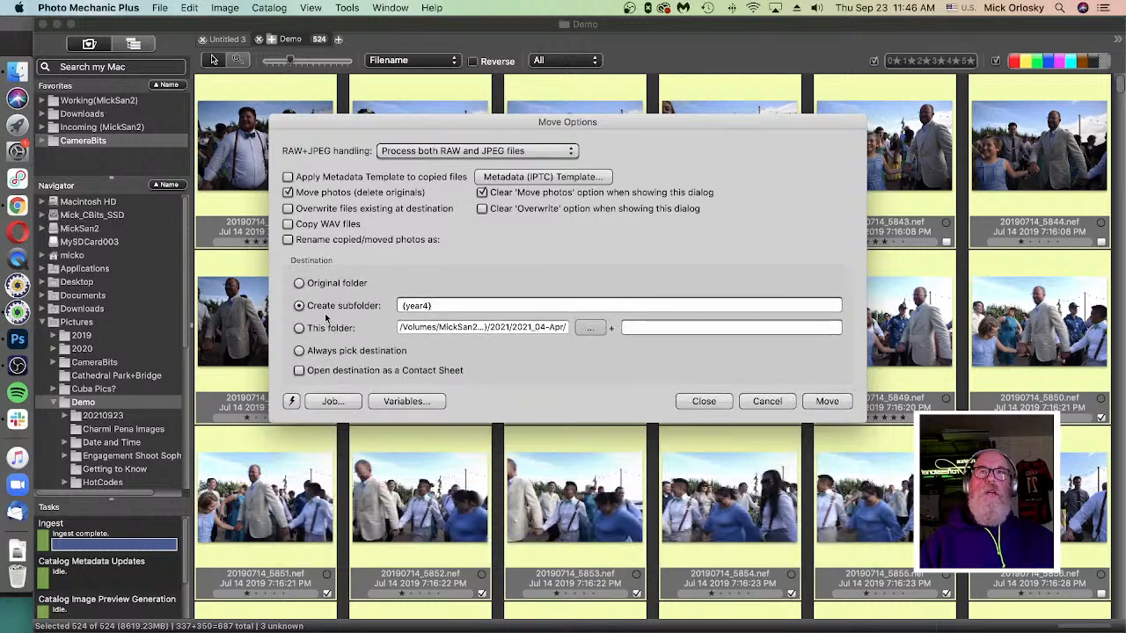
left_click(559, 178)
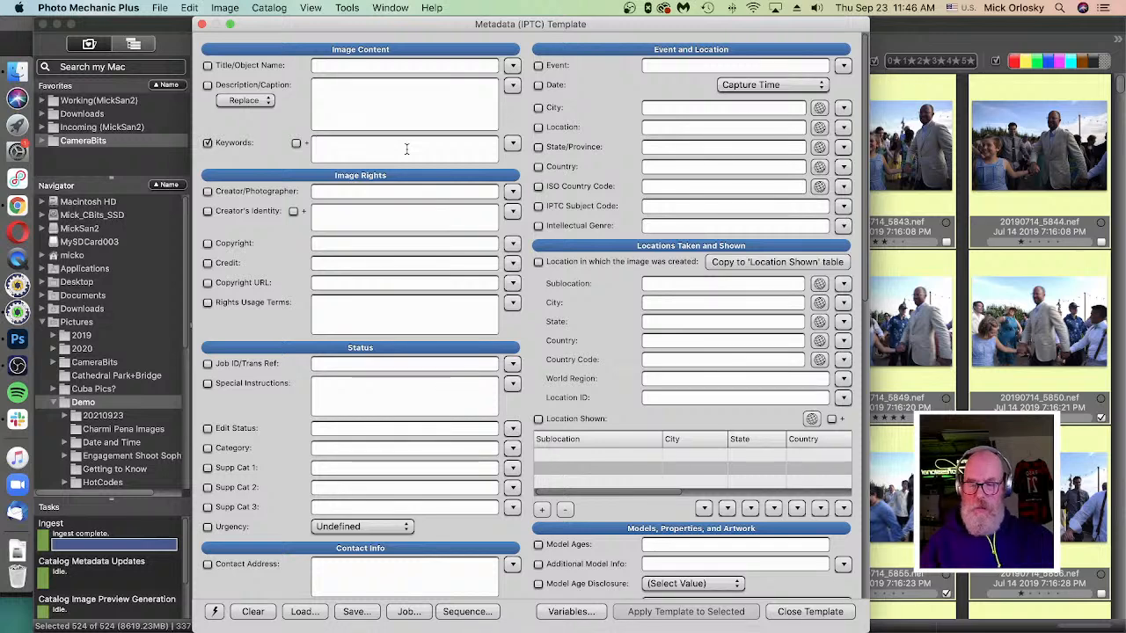
Step: Add the {copy} variable to the template Keywords, set to append to existing keywords
left_click(406, 148)
type("copy")
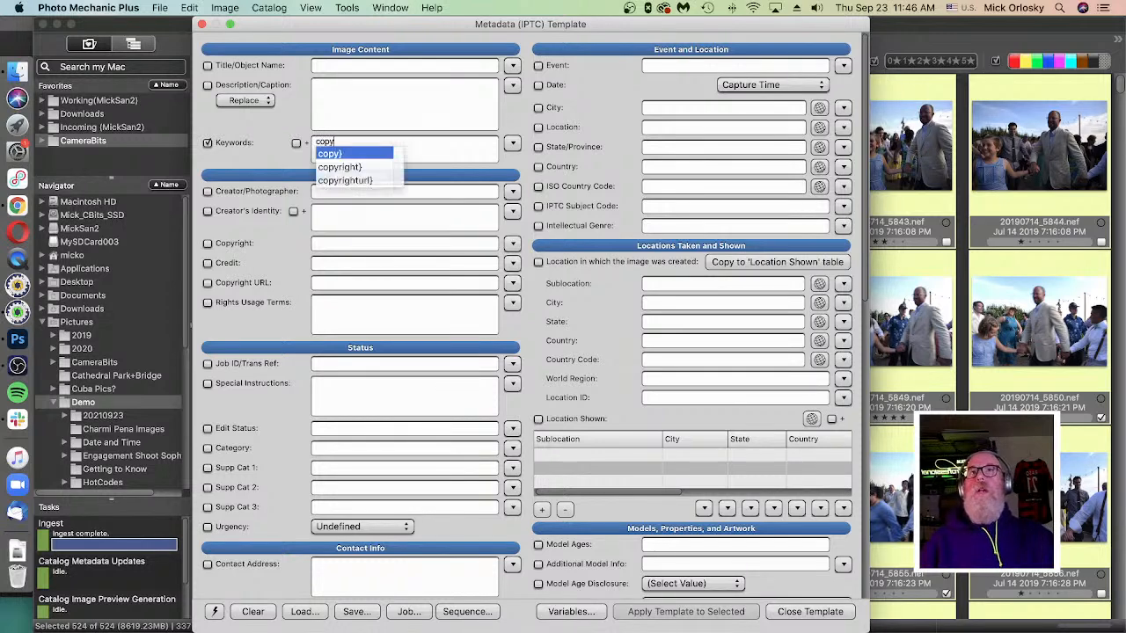
left_click(377, 137)
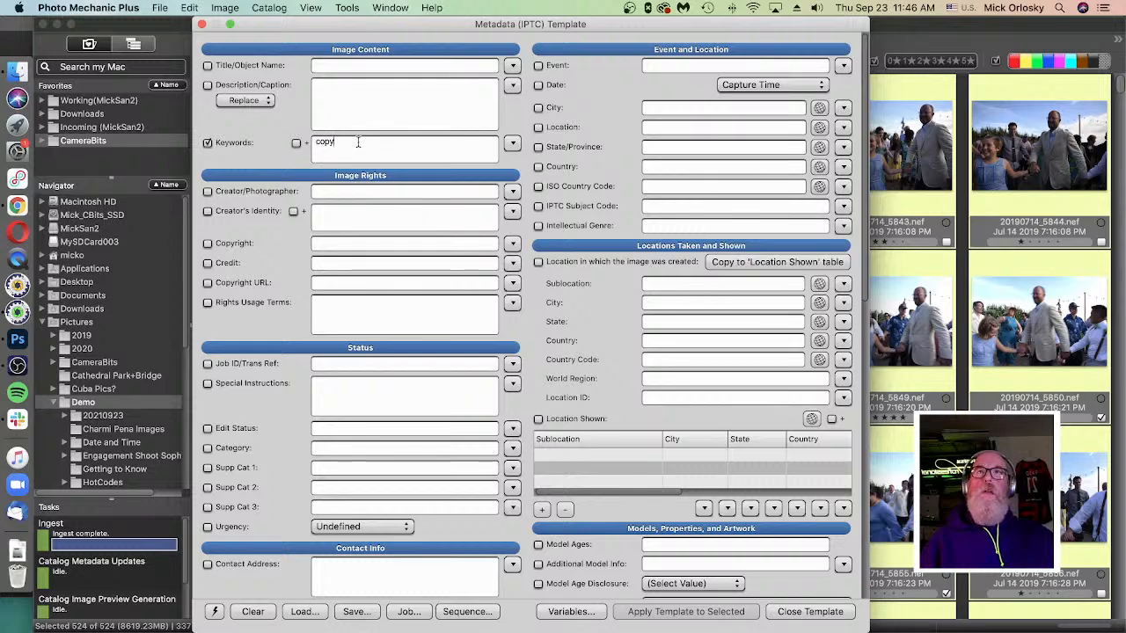
left_click(295, 143)
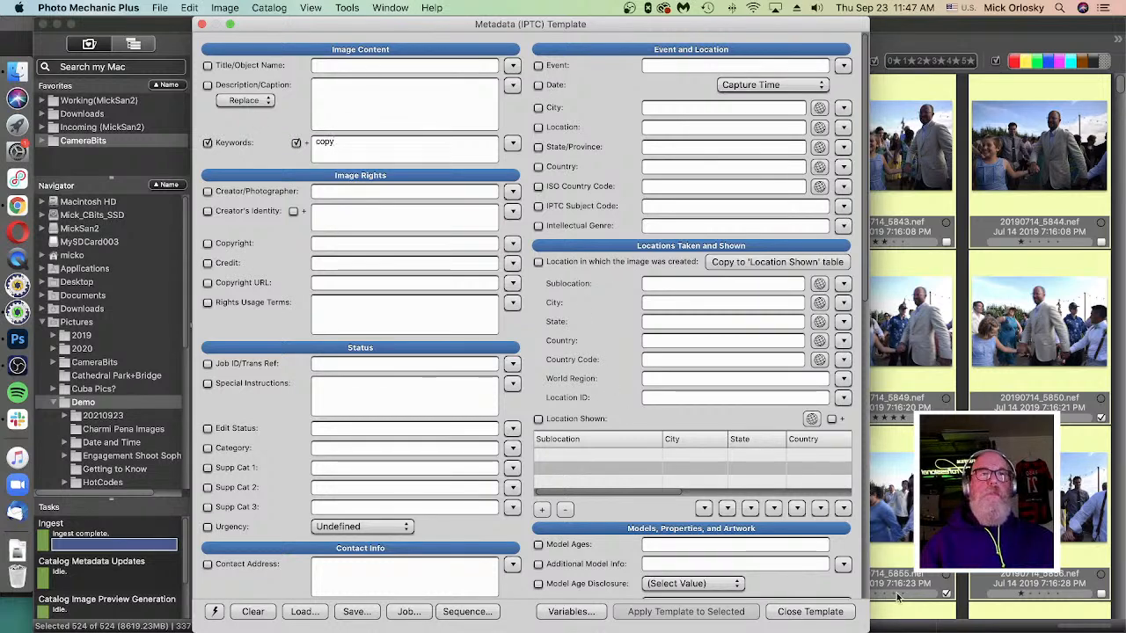
Step: Close the template, cancel Move Options, and deselect all photos
left_click(818, 613)
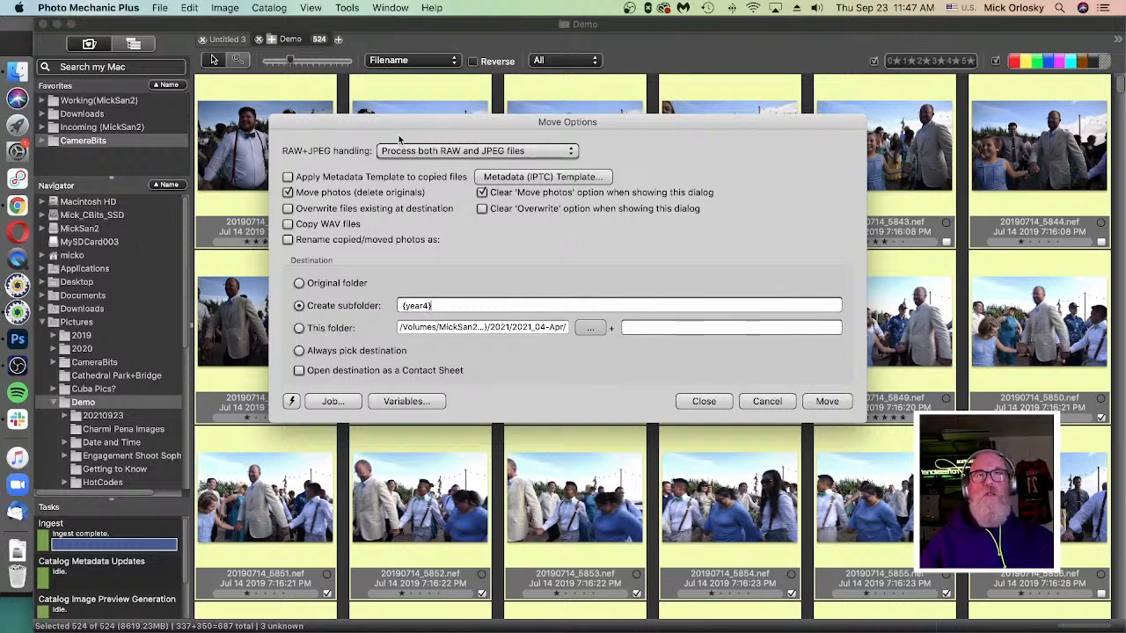
left_click(756, 401)
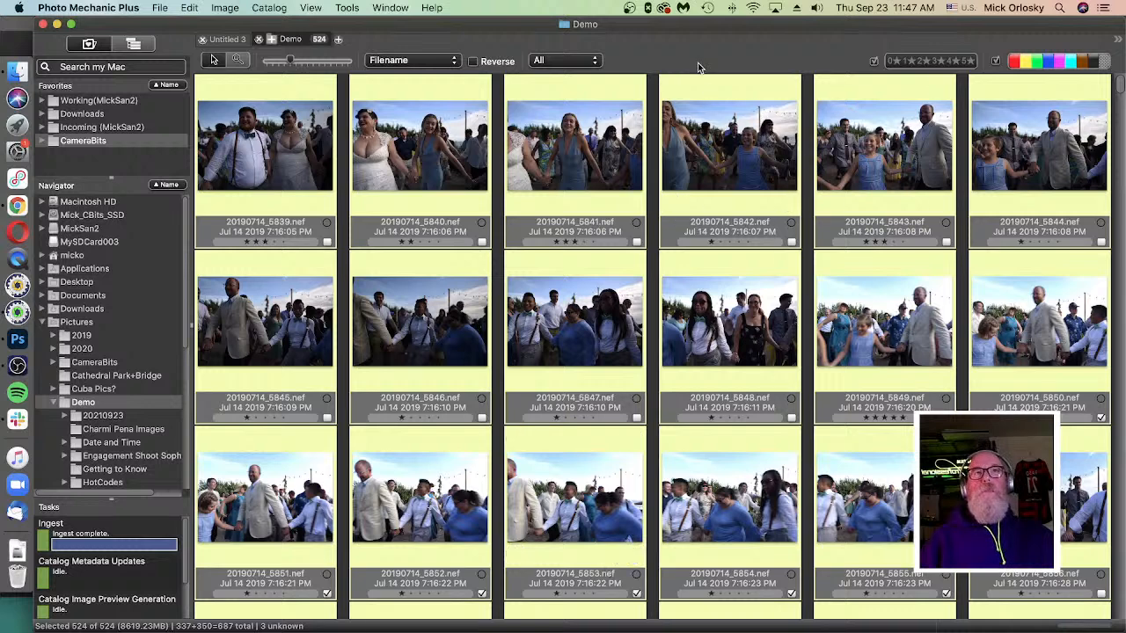
left_click(492, 253)
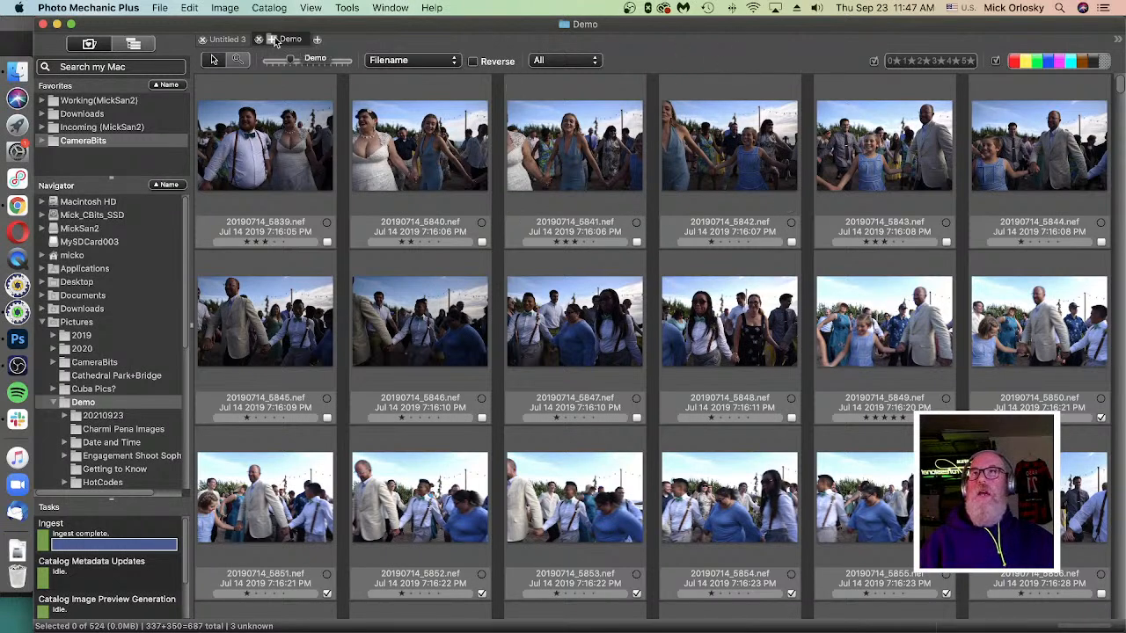
Step: Switch the sidebar to catalog search, widen it, and scroll through the Active Catalogs list
left_click(132, 45)
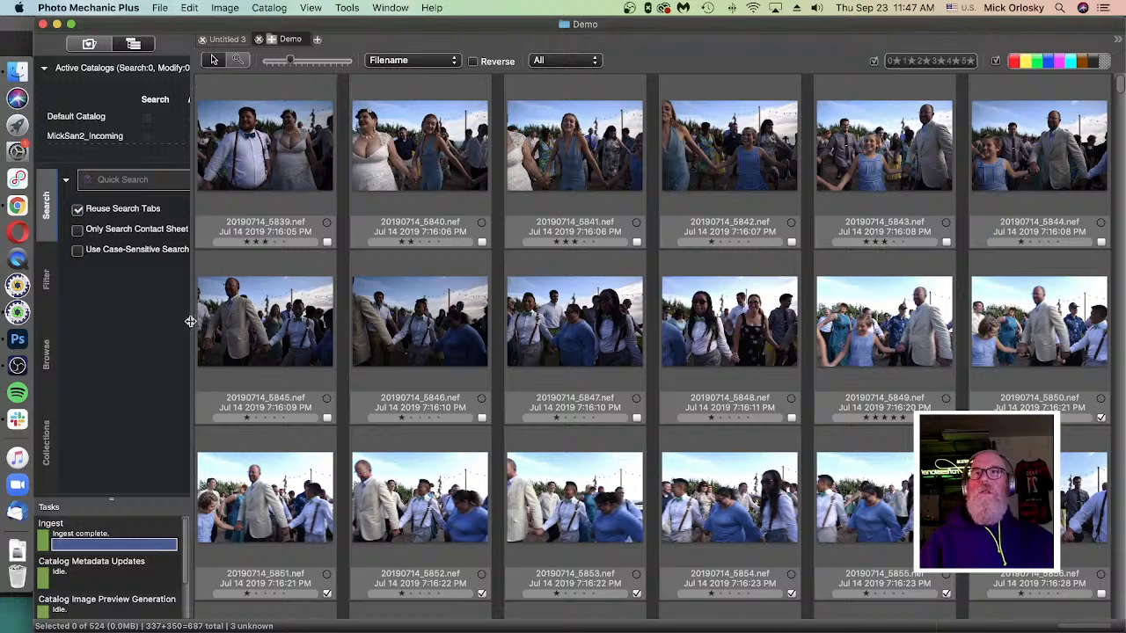
left_click_drag(190, 321, 317, 322)
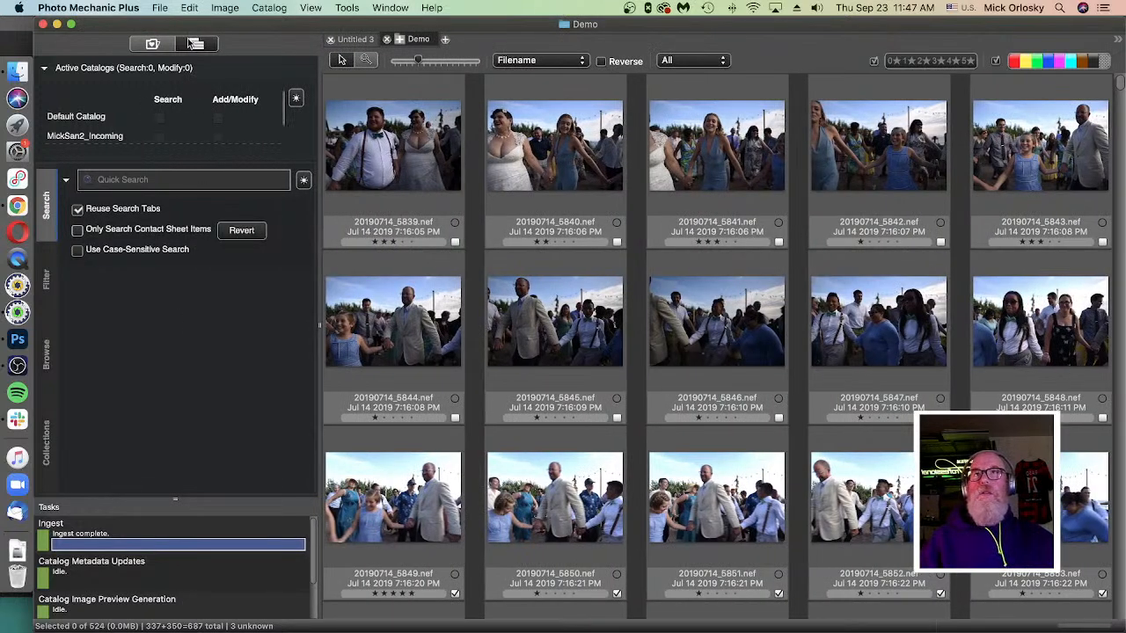
left_click_drag(190, 27, 192, 24)
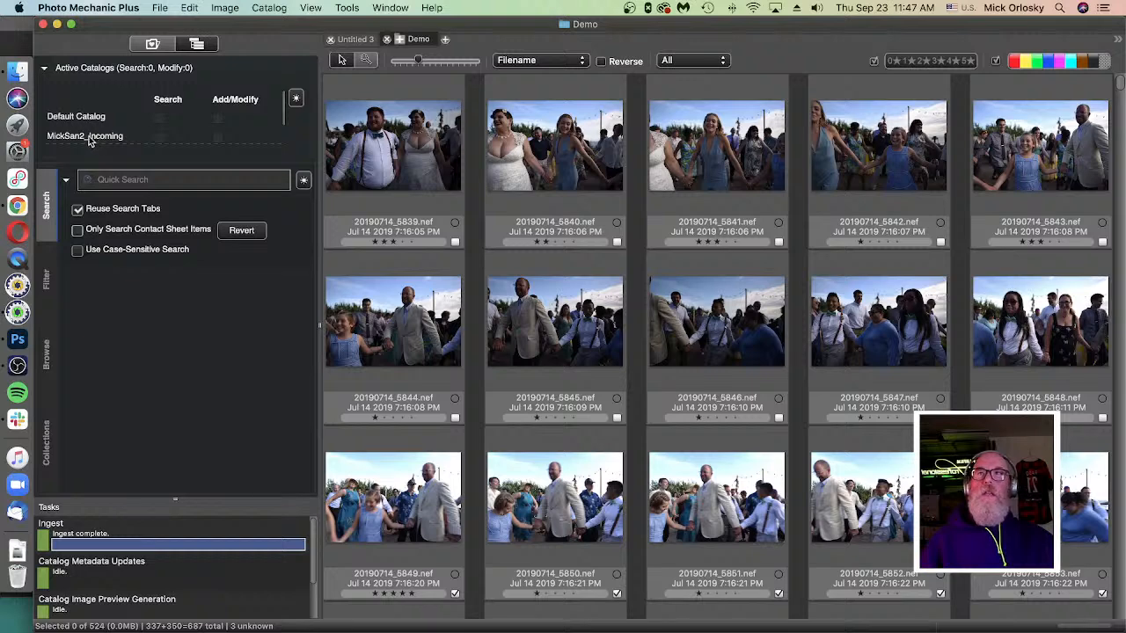
scroll(88, 139, "down", 2)
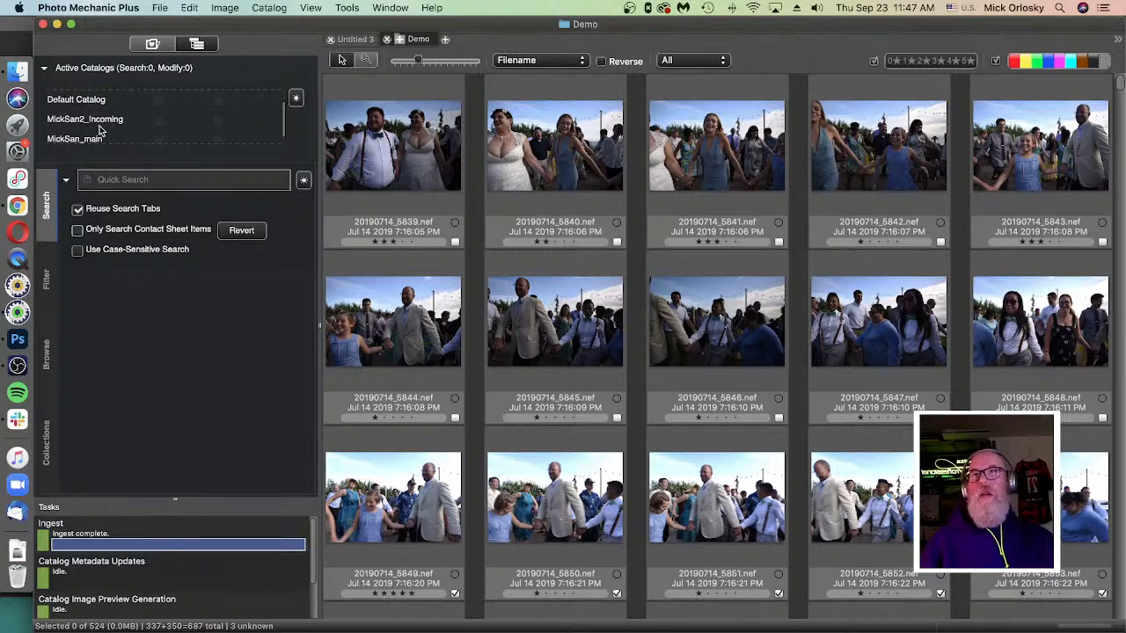
scroll(97, 138, "up", 2)
scroll(97, 138, "down", 3)
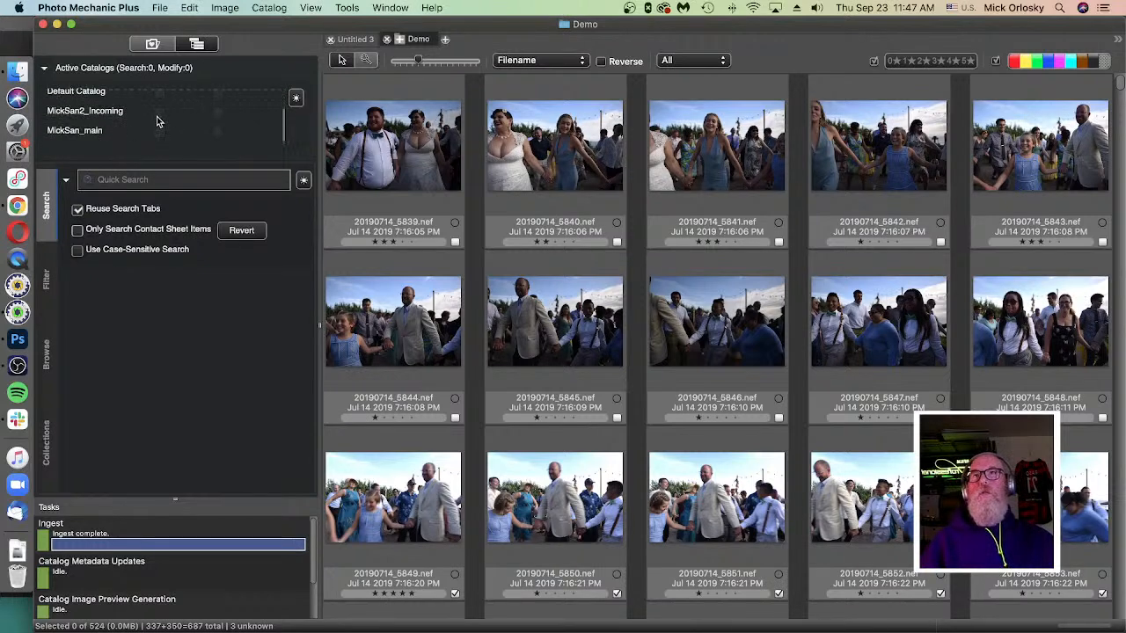
scroll(162, 134, "up", 1)
scroll(155, 110, "up", 2)
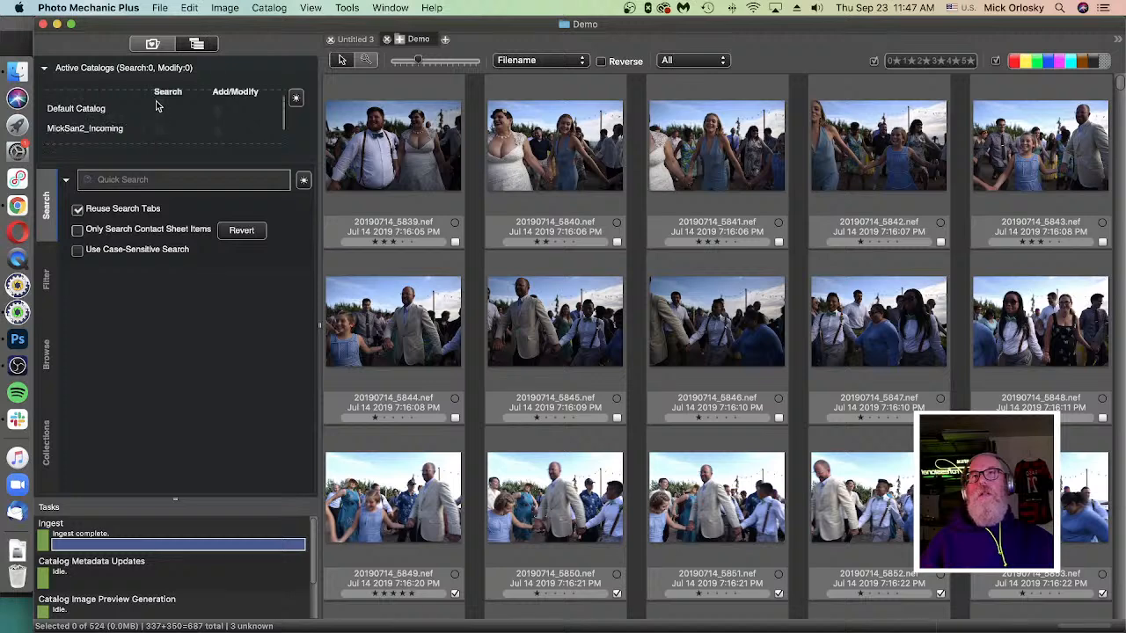
scroll(163, 113, "down", 2)
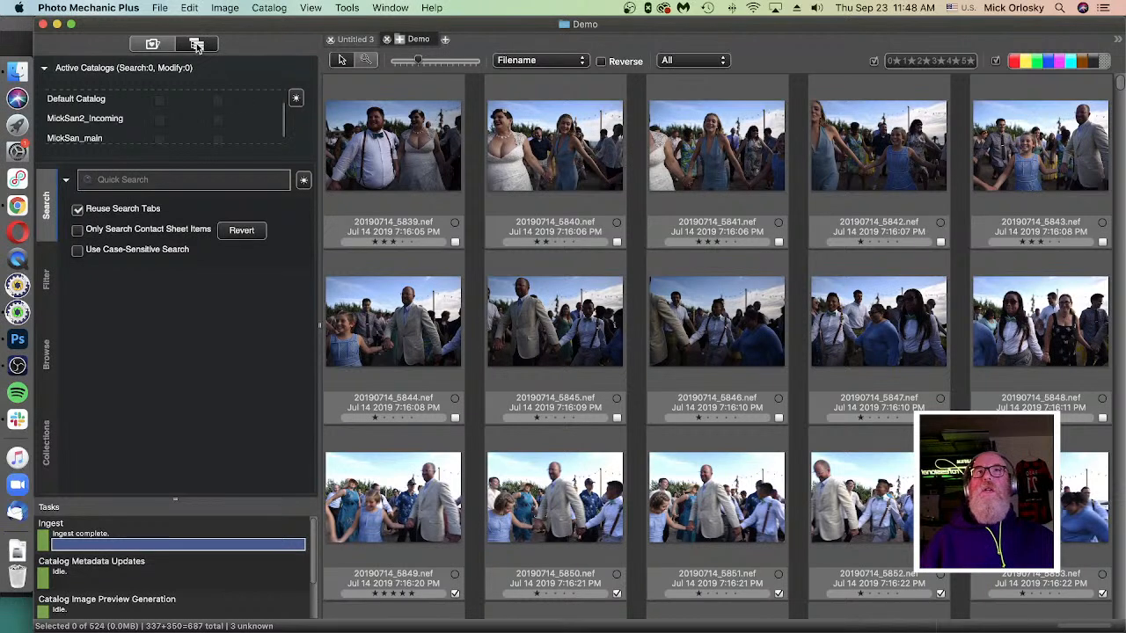
Step: Return to the folder browser, select three photos, and open then cancel Copy Options
left_click(148, 46)
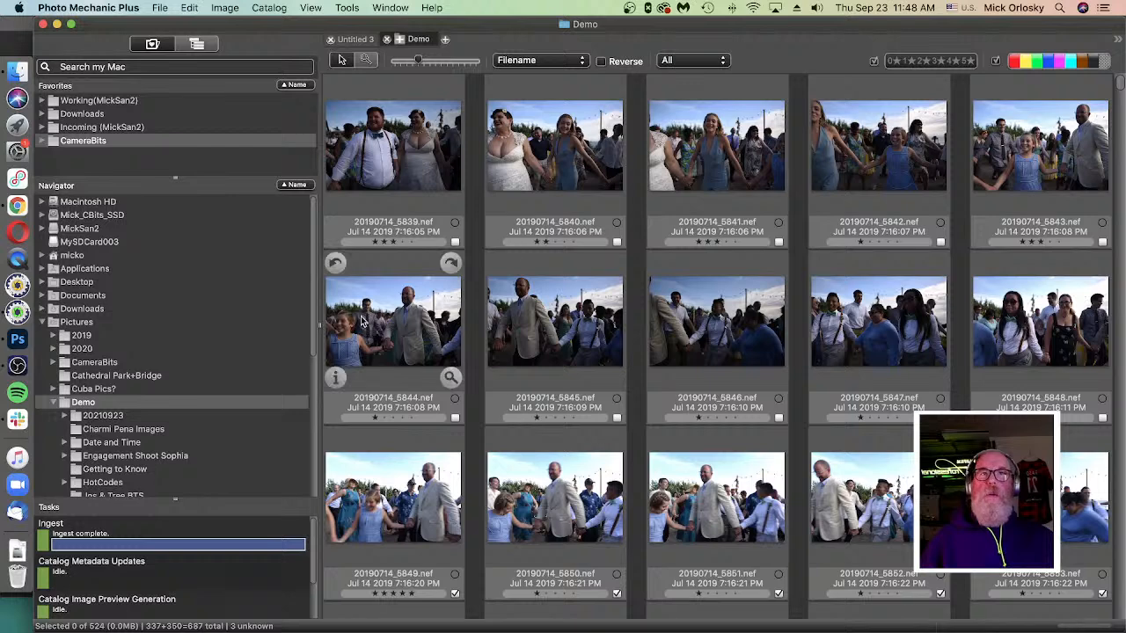
left_click(554, 325)
left_click(908, 328, "shift")
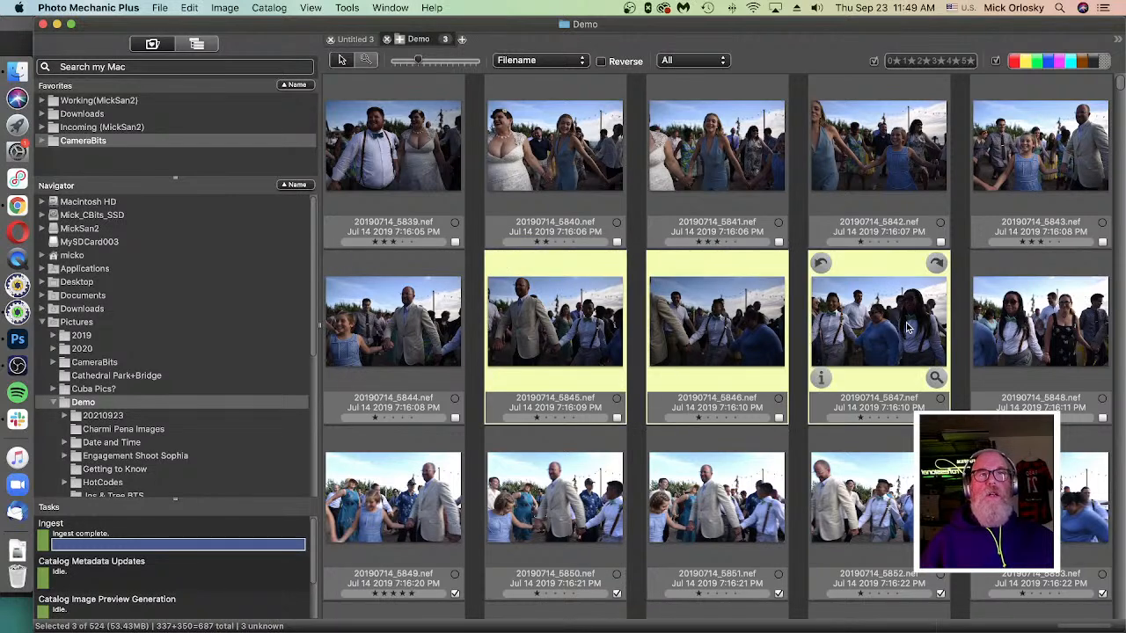
key("super+y")
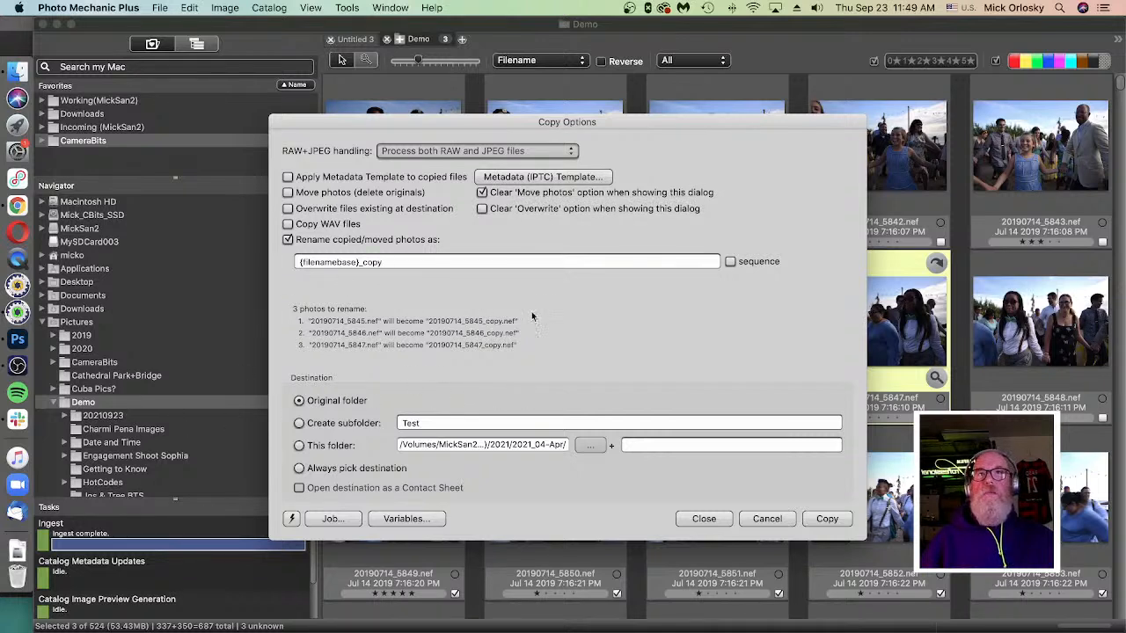
left_click(777, 523)
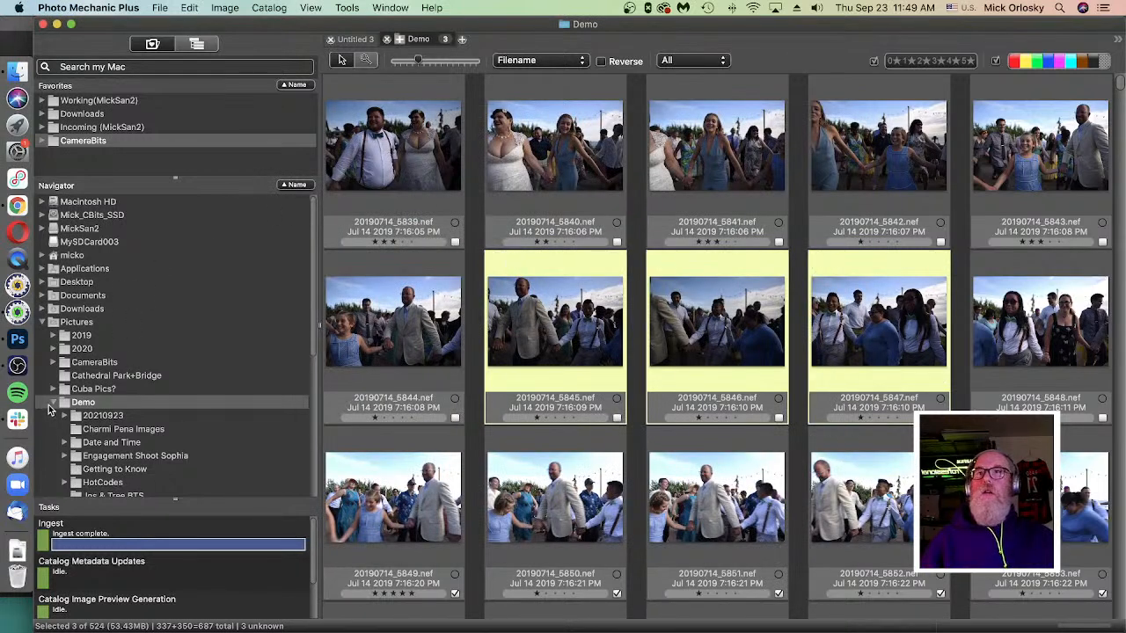
Step: Expand 20210923, select its wedding folder, and select all 524 photos
left_click(63, 416)
left_click(130, 429)
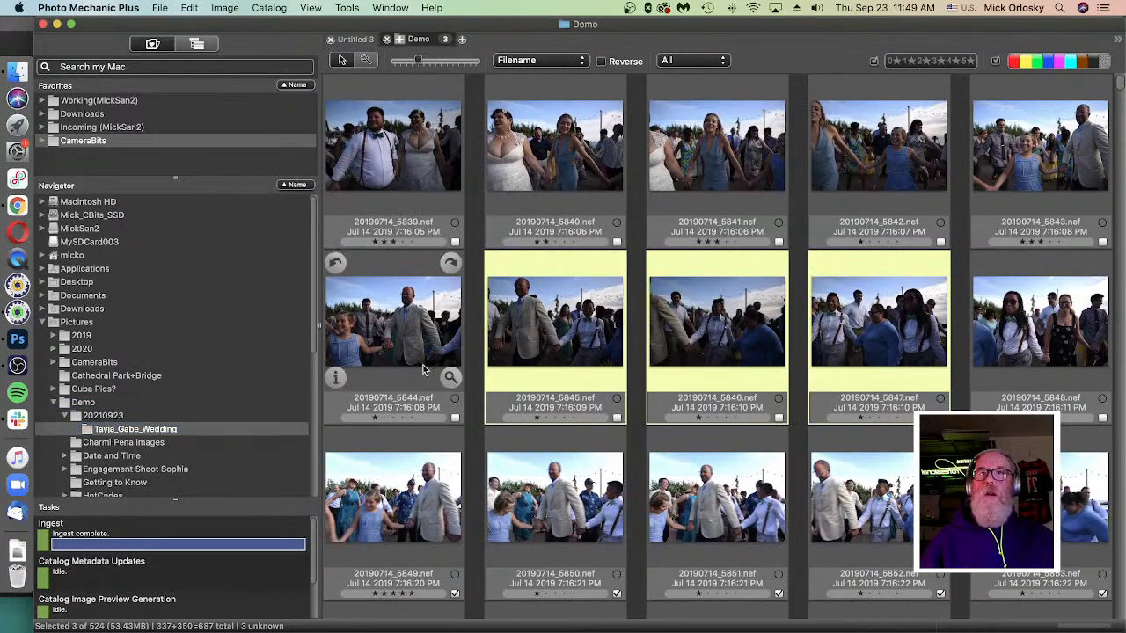
left_click(398, 162)
key("cmd+a")
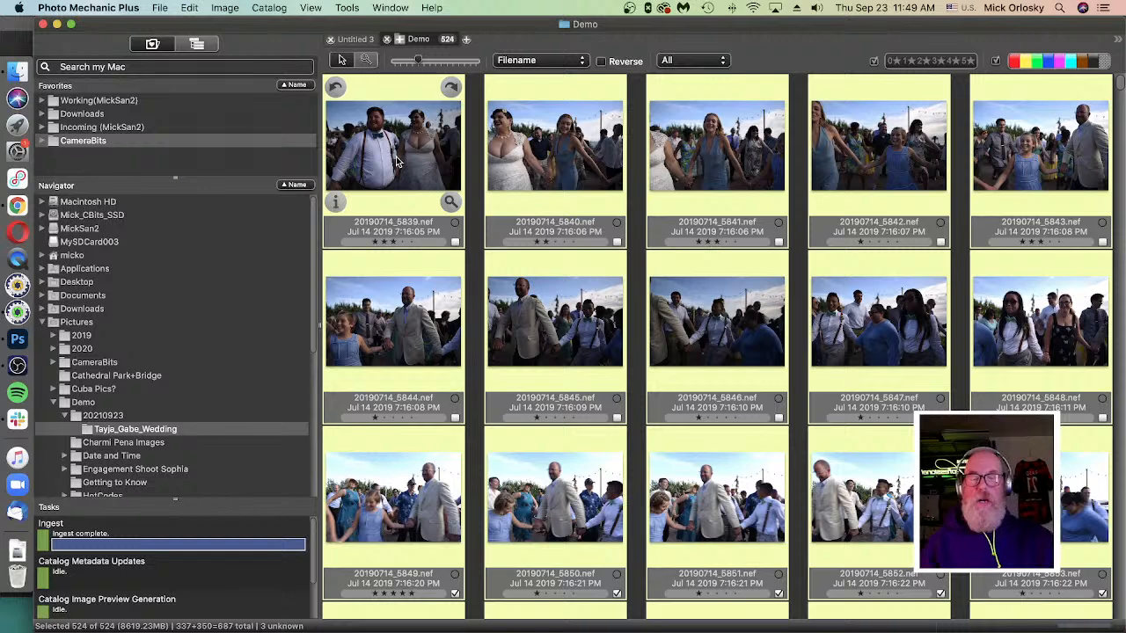
Step: Move all 524 photos, without renaming, into subfolders named by the {stars} variable
key("cmd+y")
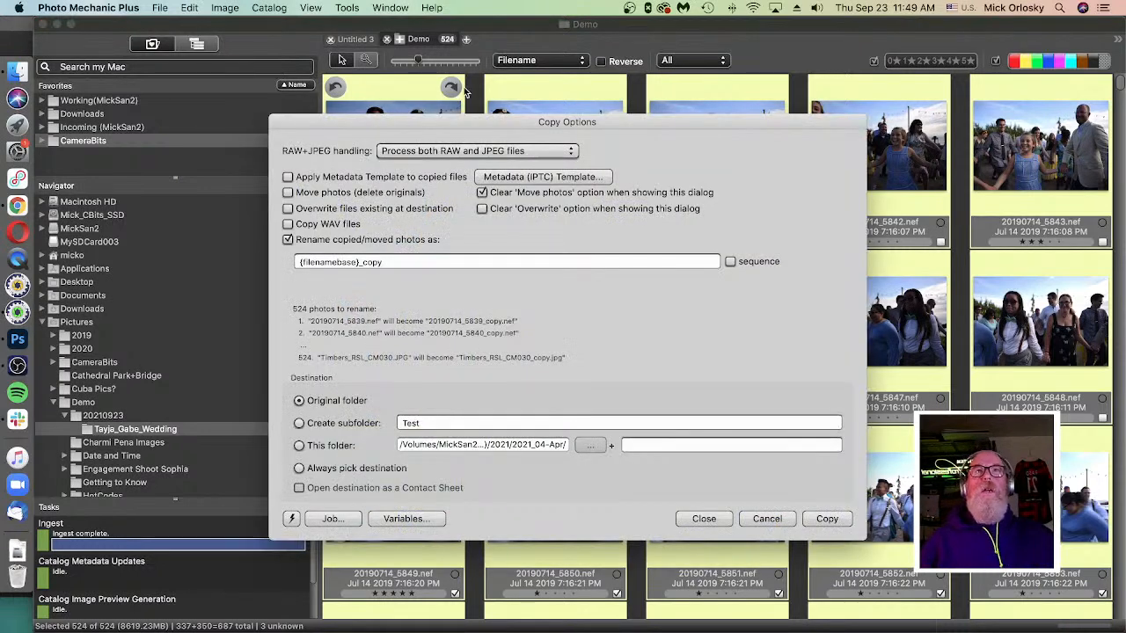
left_click(289, 192)
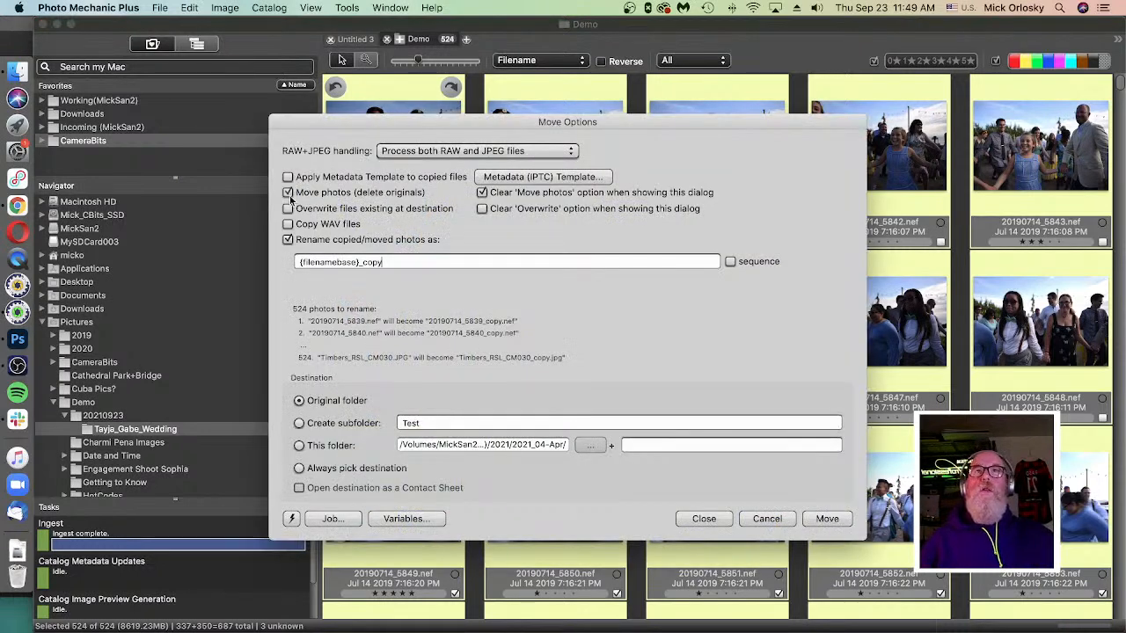
left_click(289, 240)
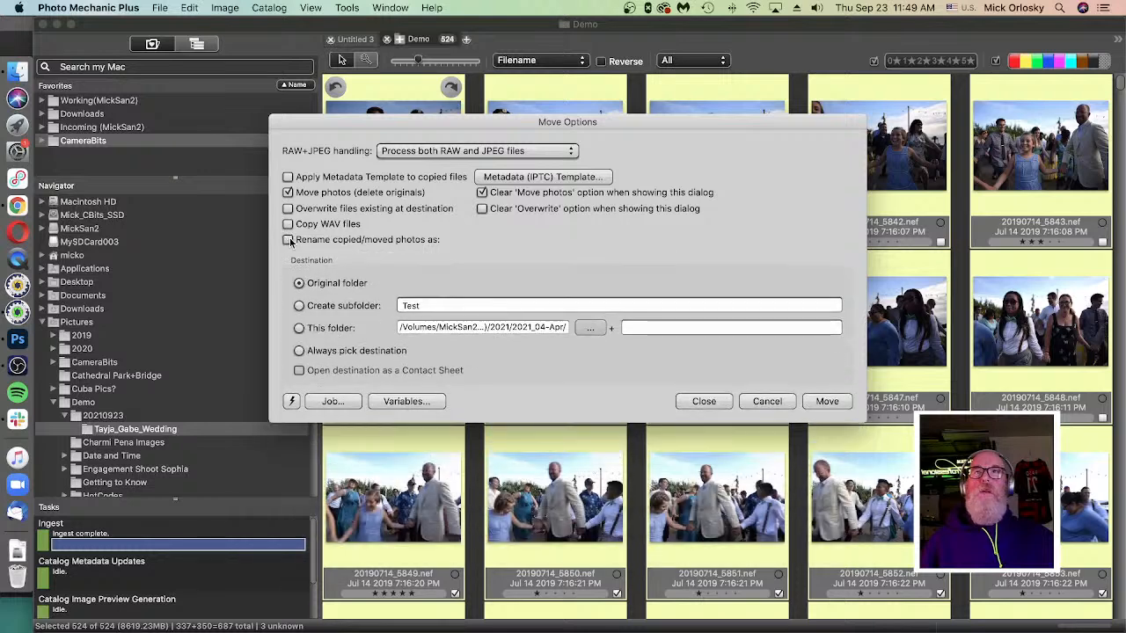
left_click(298, 306)
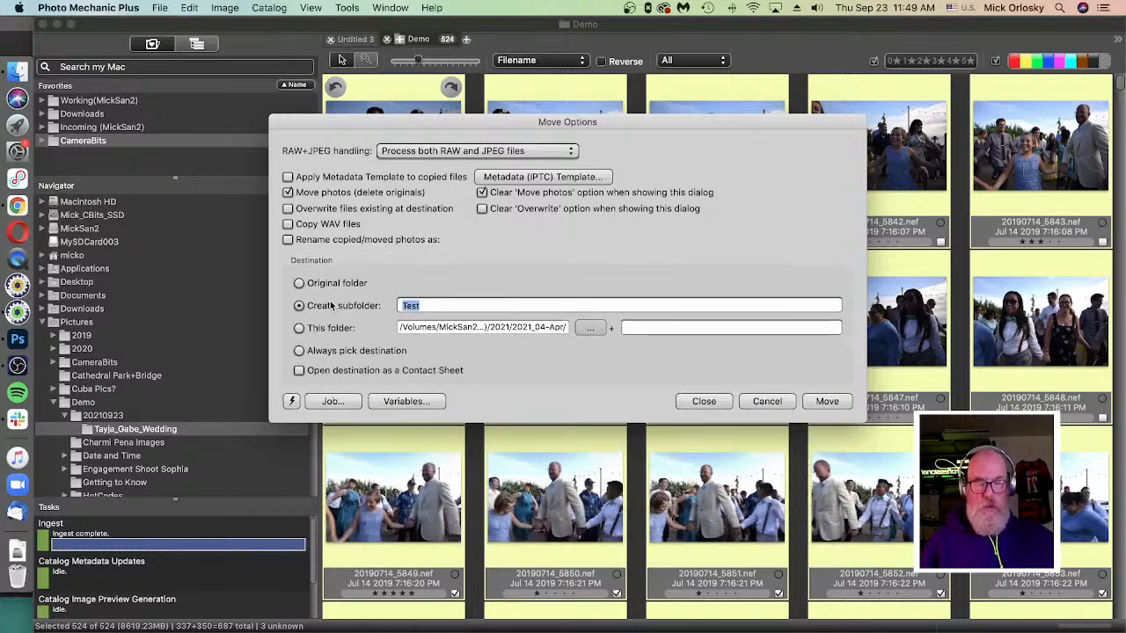
type("{s")
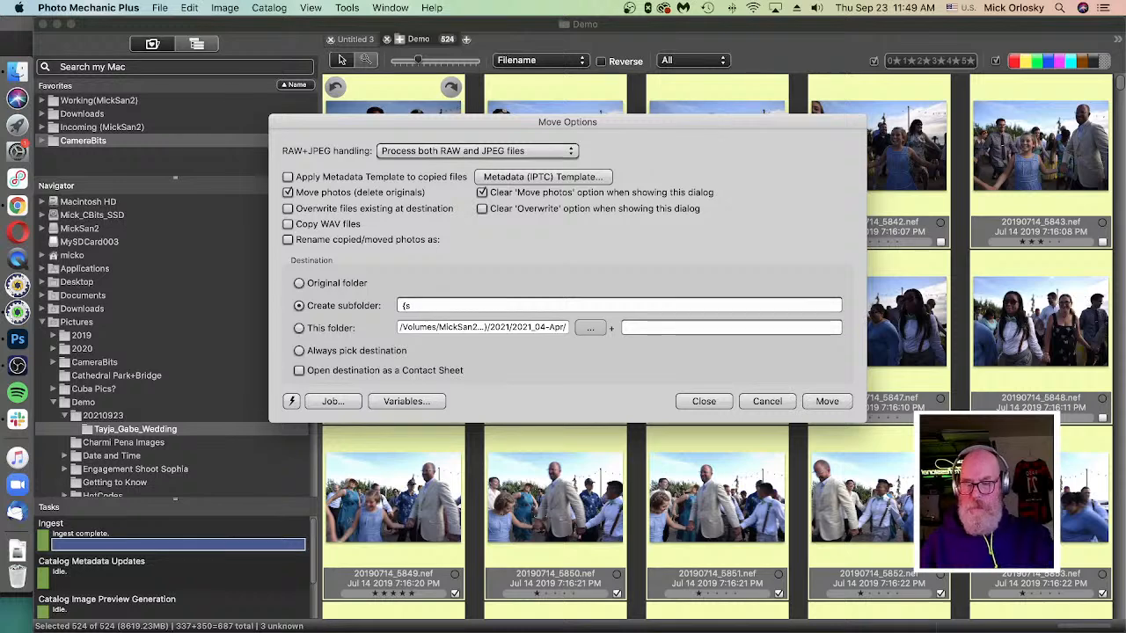
type("t")
key("Return")
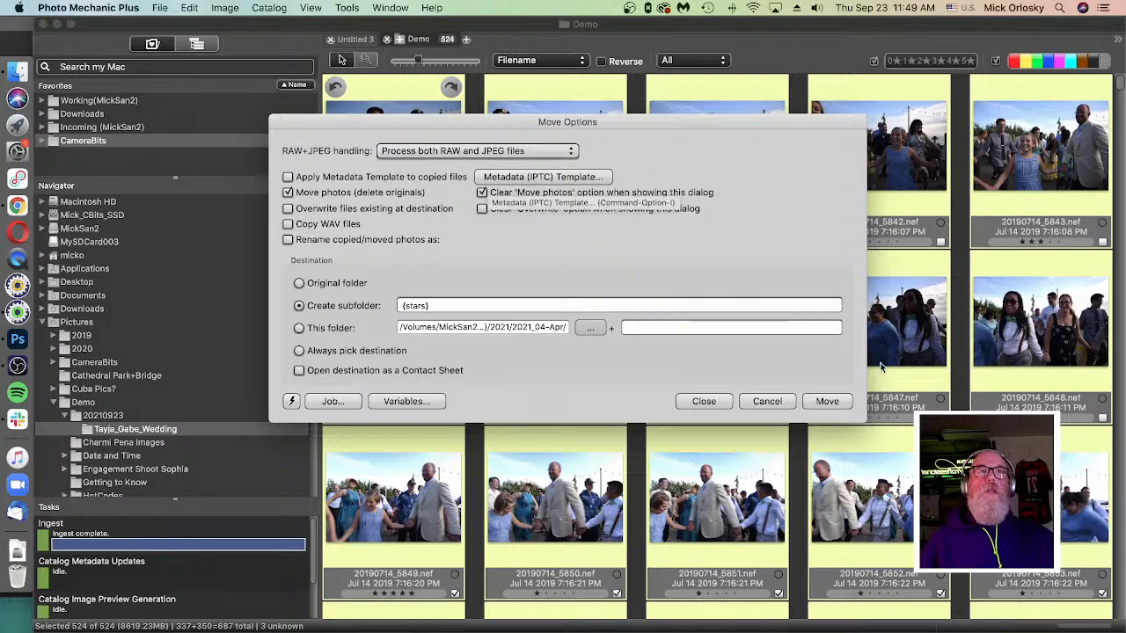
left_click(827, 401)
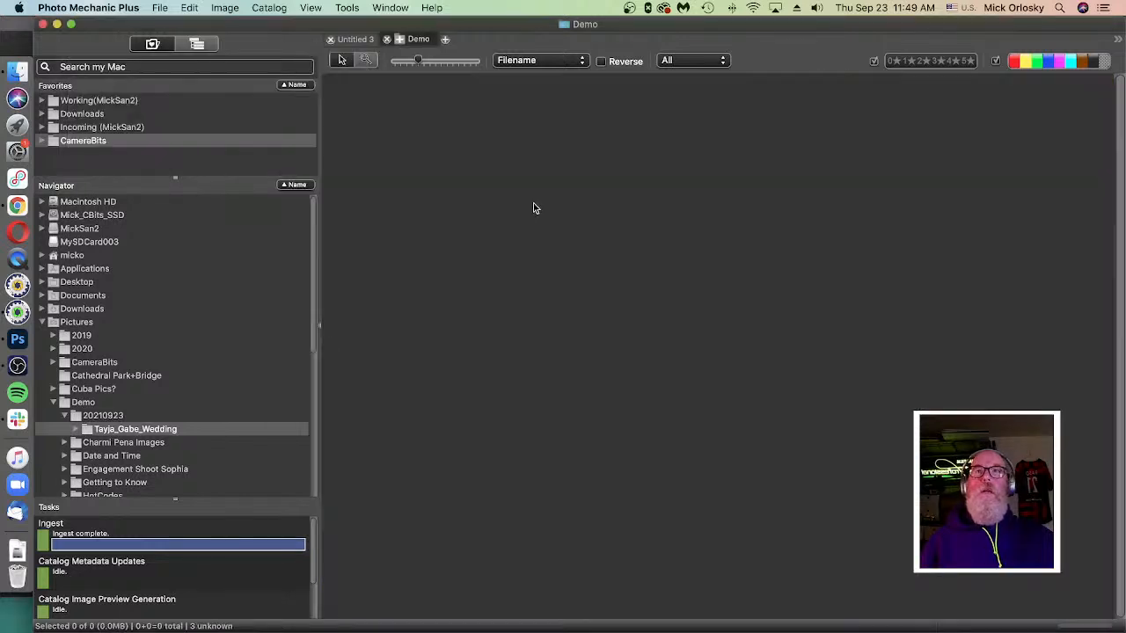
Step: Expand Tayja_Gabe_Wedding and open its 1 star, 2 stars, 3 stars and unrated subfolders as contact sheets
left_click(75, 429)
scroll(198, 415, "down", 2)
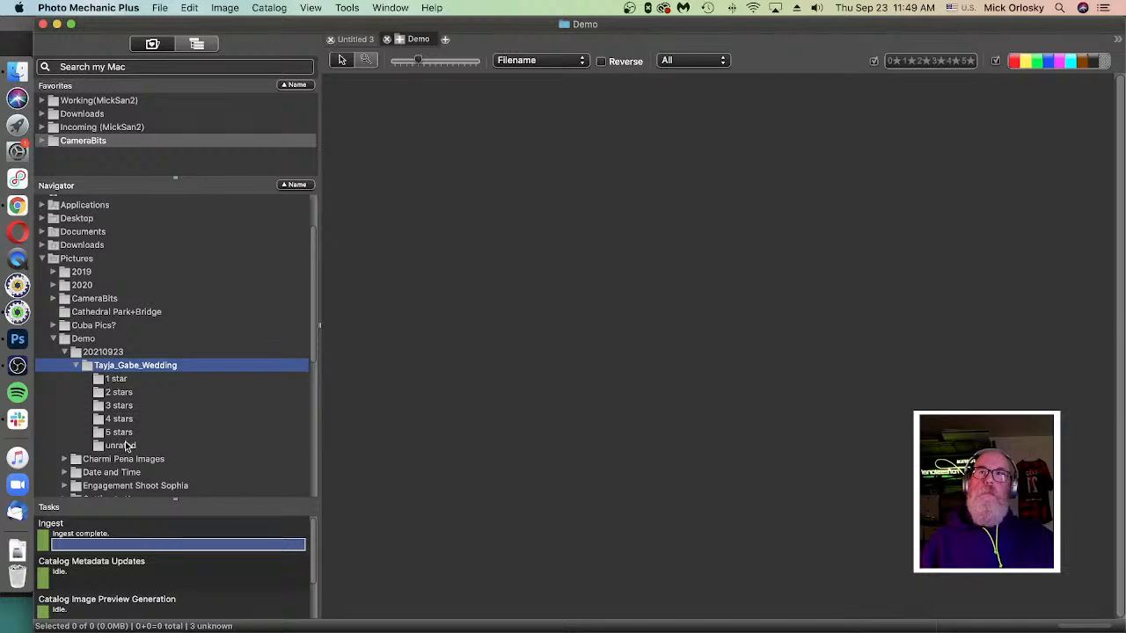
left_click(113, 379)
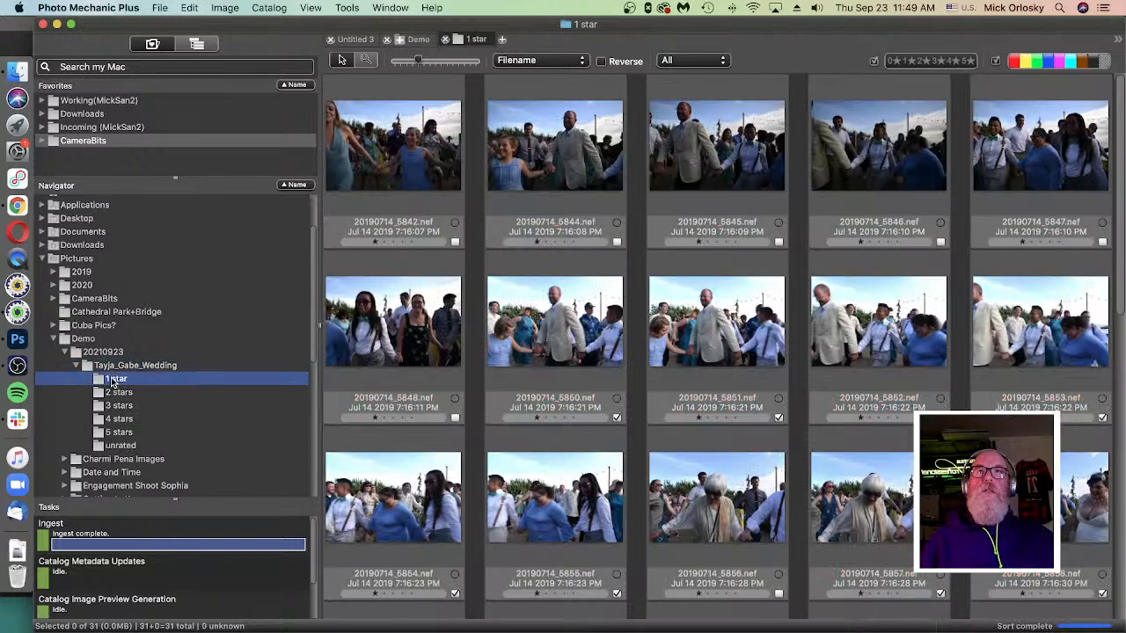
left_click(119, 392)
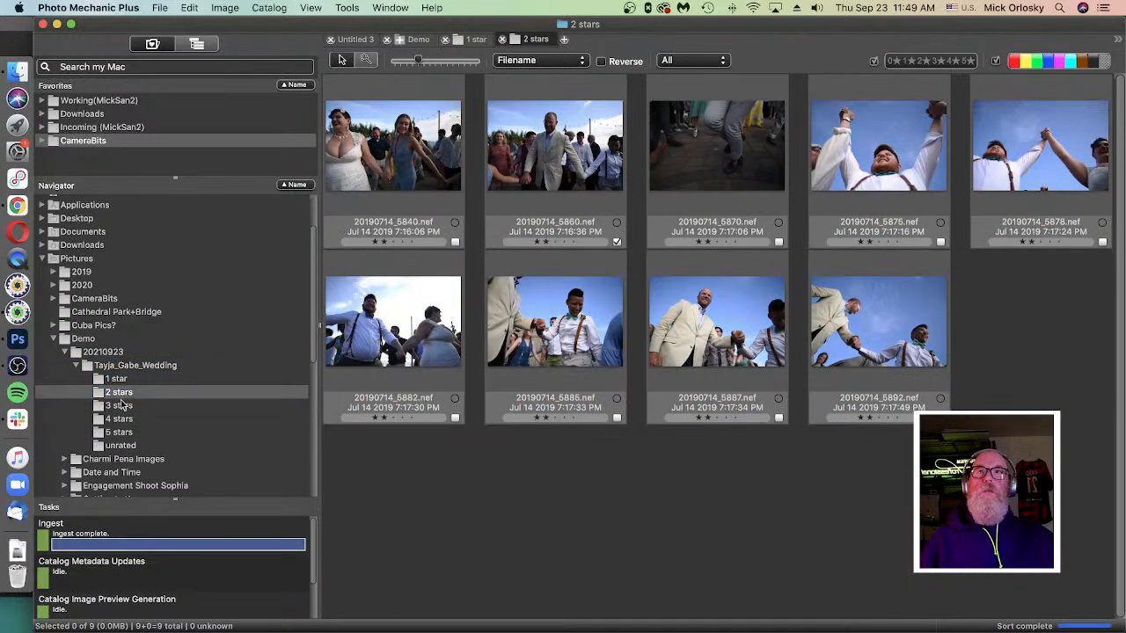
left_click(121, 404)
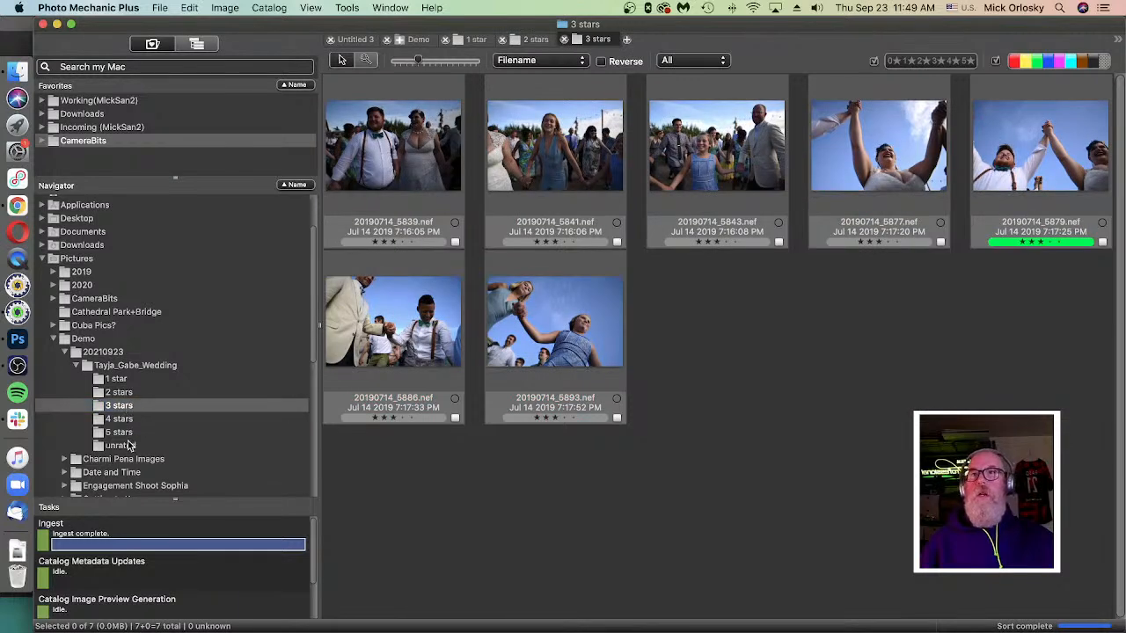
left_click(124, 445)
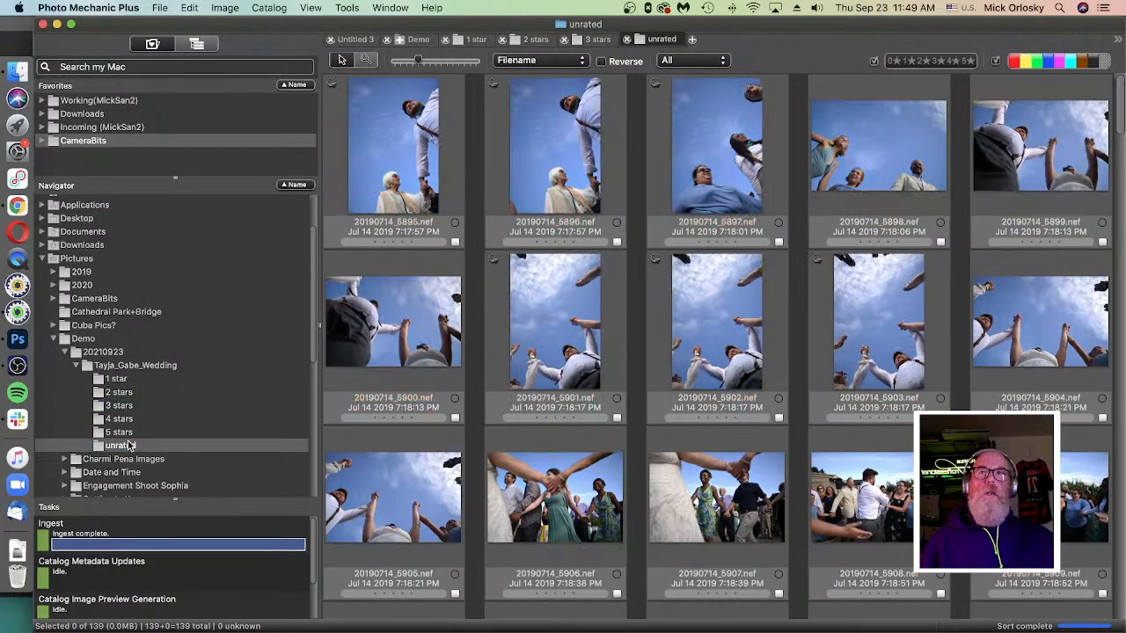
right_click(131, 364)
left_click(123, 365)
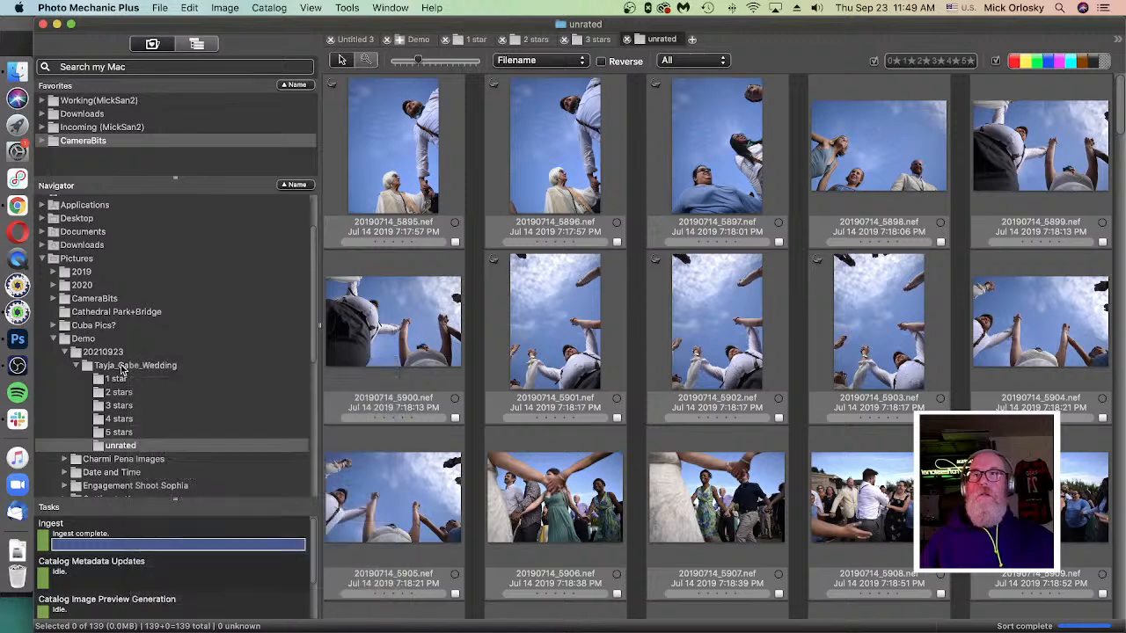
right_click(122, 368)
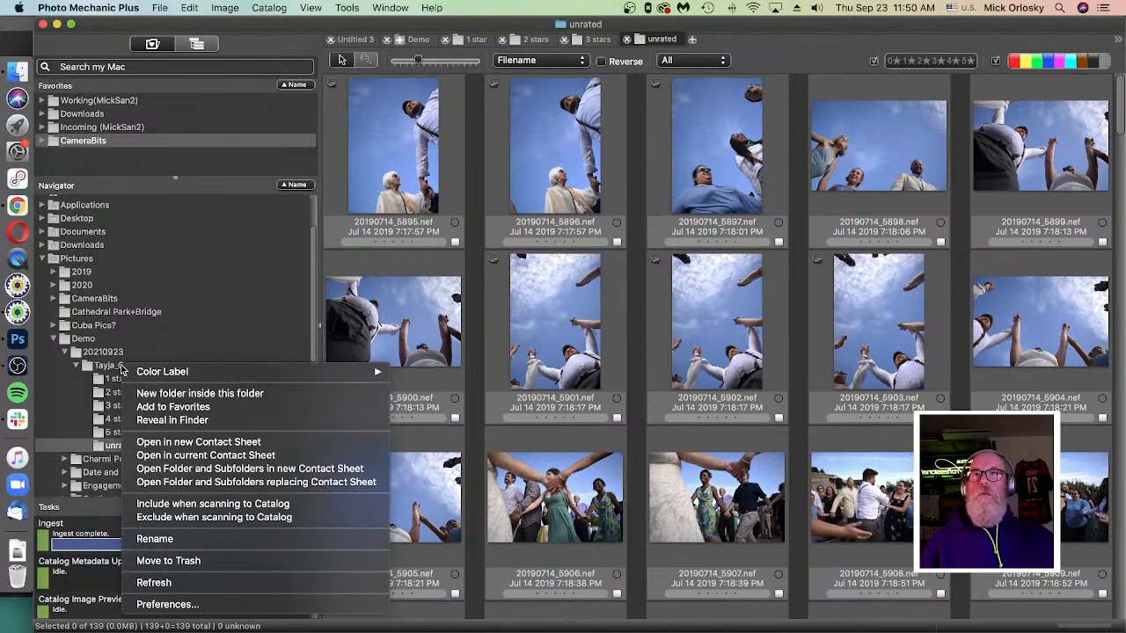
left_click(199, 419)
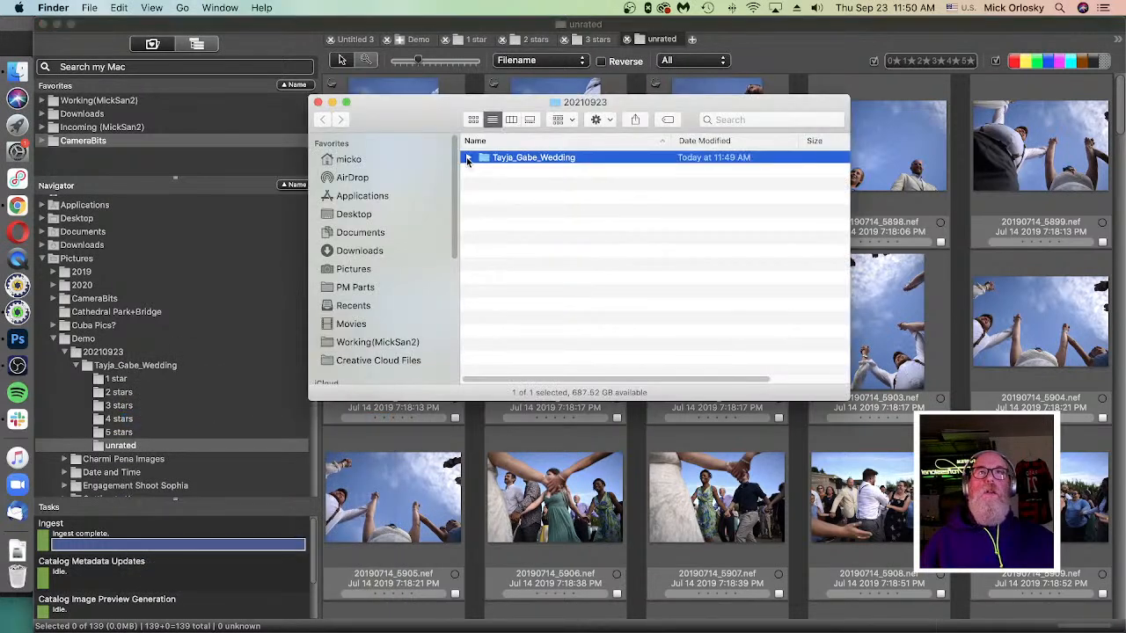
left_click(468, 158)
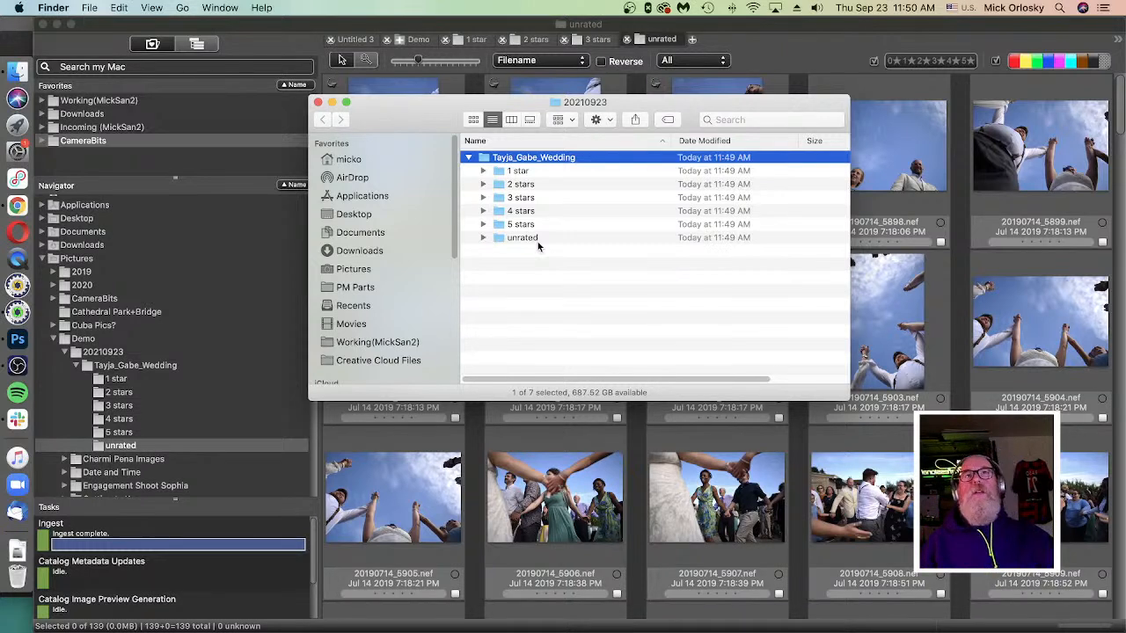
left_click(318, 103)
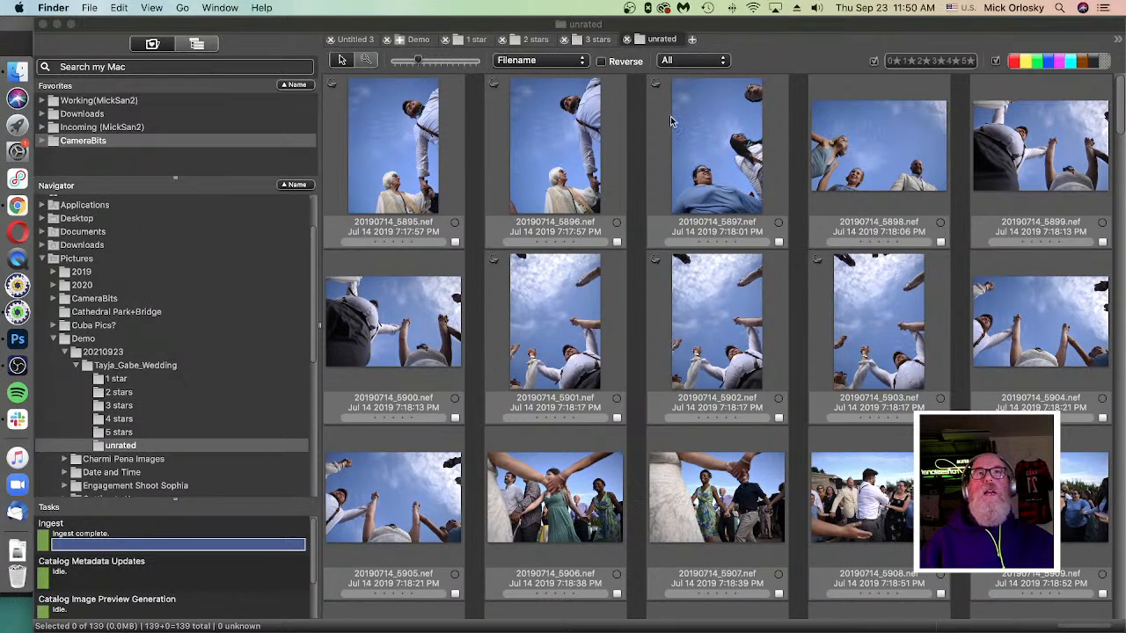
Step: Close the unrated, 2 stars, 3 stars, 1 star and Demo contact sheets
left_click(626, 39)
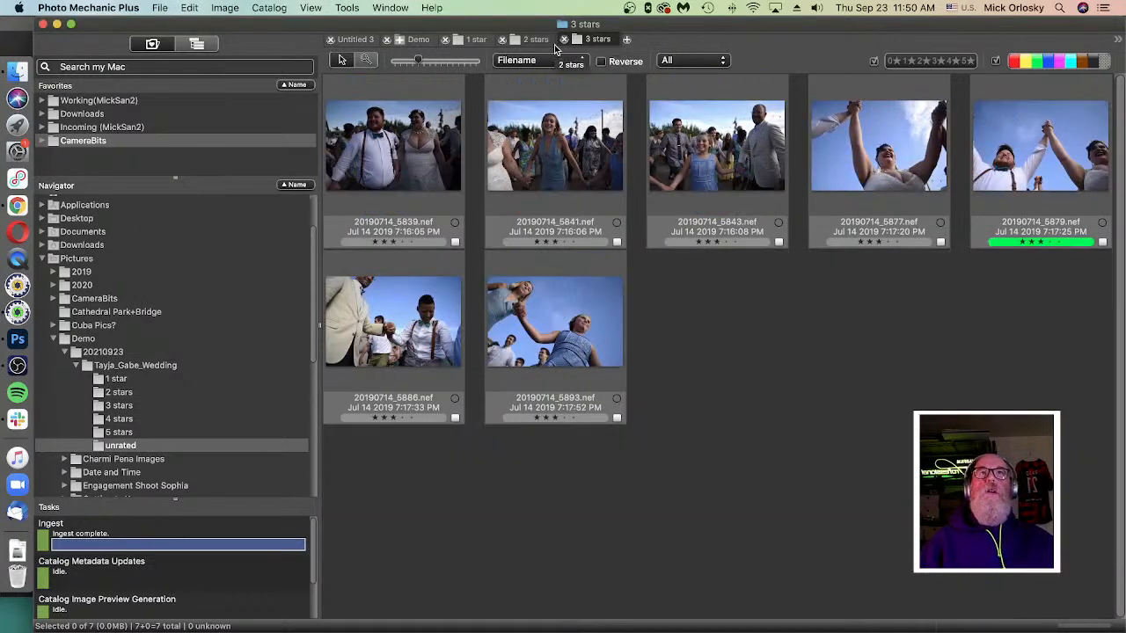
left_click(503, 39)
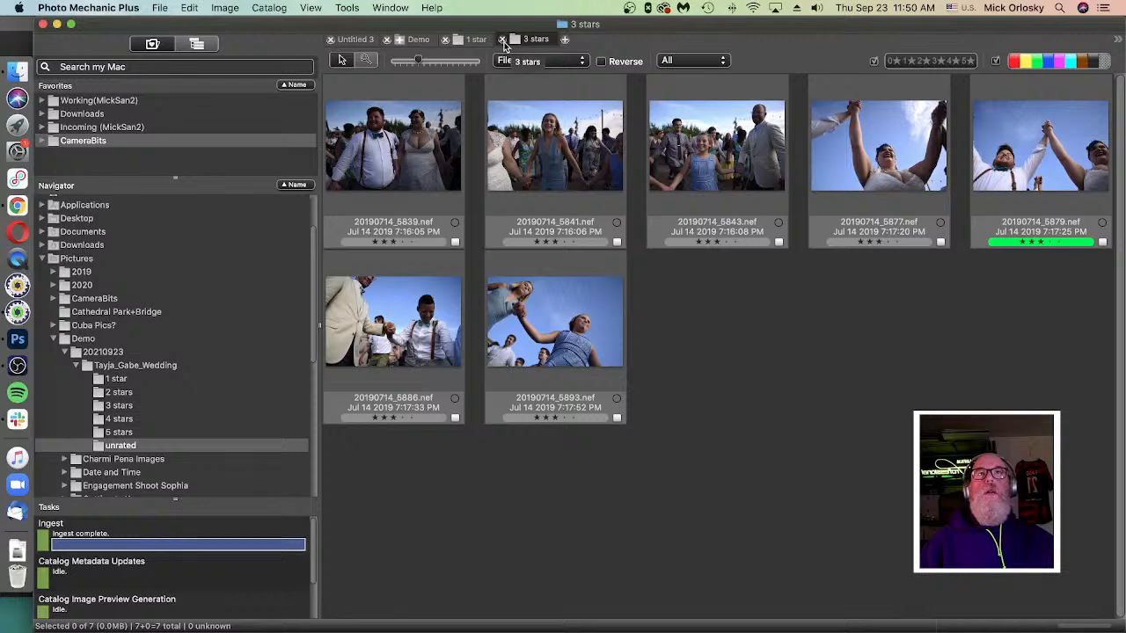
left_click(503, 40)
left_click(445, 39)
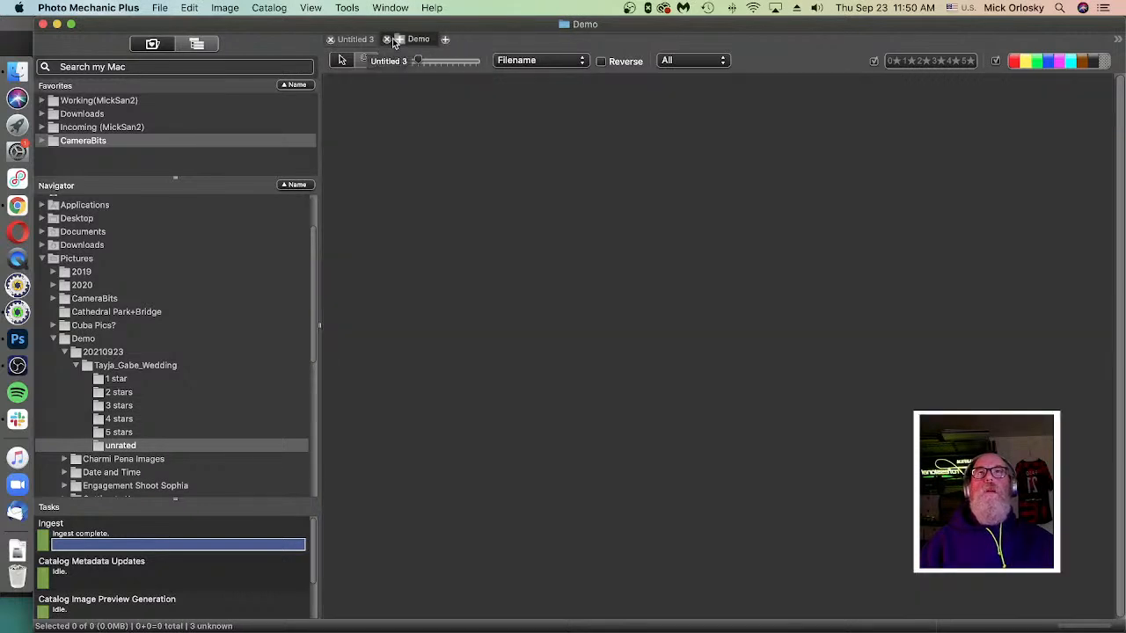
left_click(387, 40)
Step: Scroll the Navigator and select the Demo folder
scroll(93, 284, "up", 2)
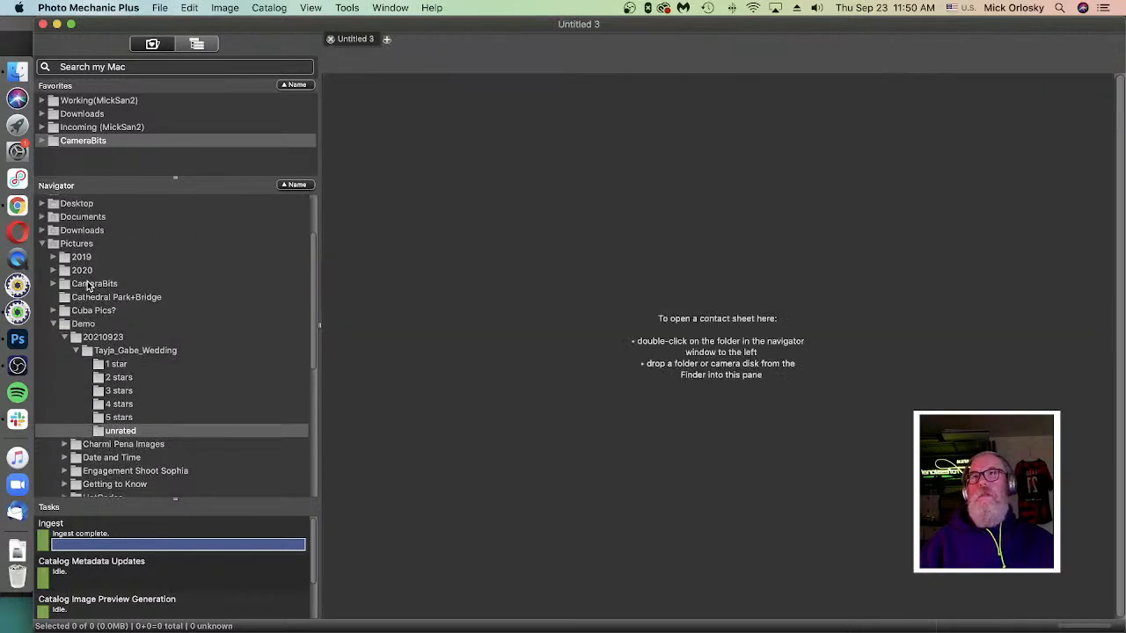
scroll(114, 335, "down", 1)
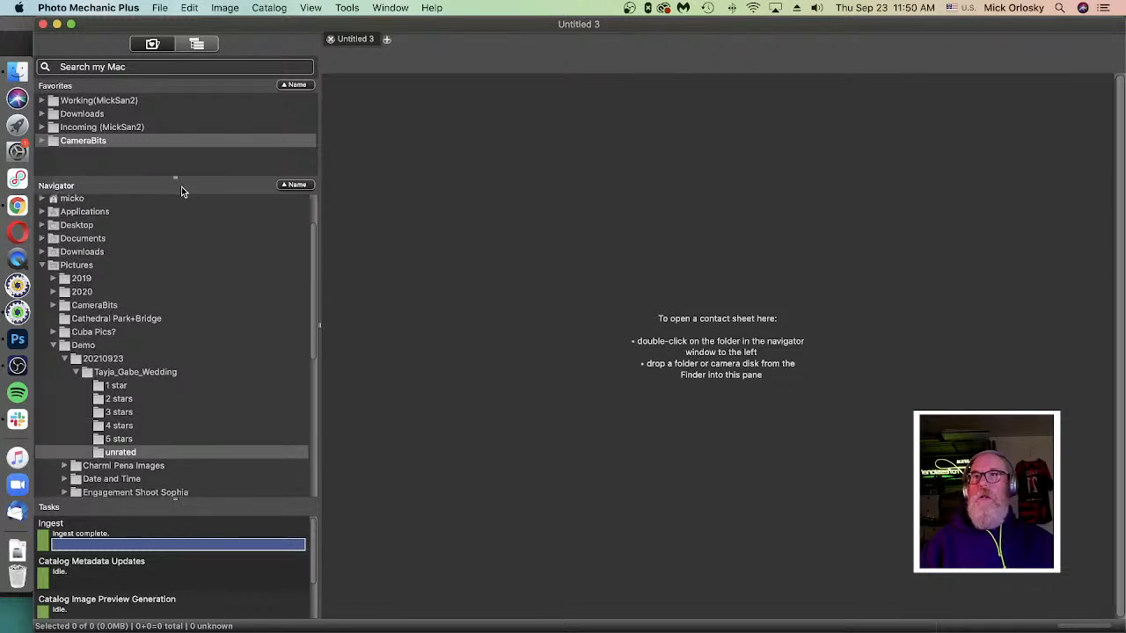
left_click(91, 345)
scroll(121, 374, "down", 3)
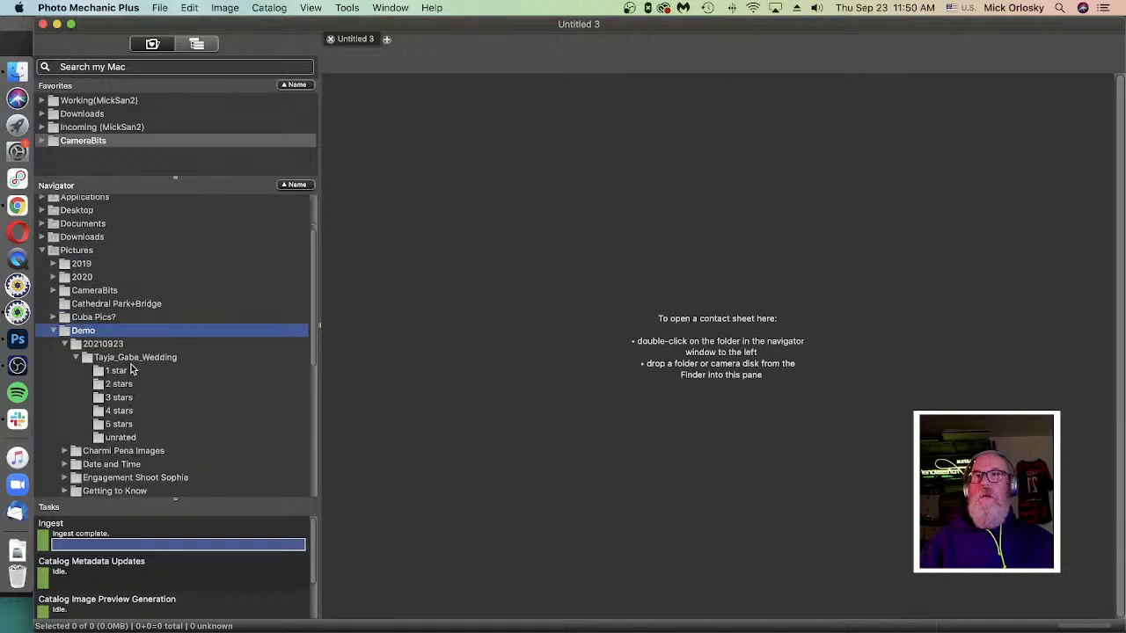
left_click(130, 410)
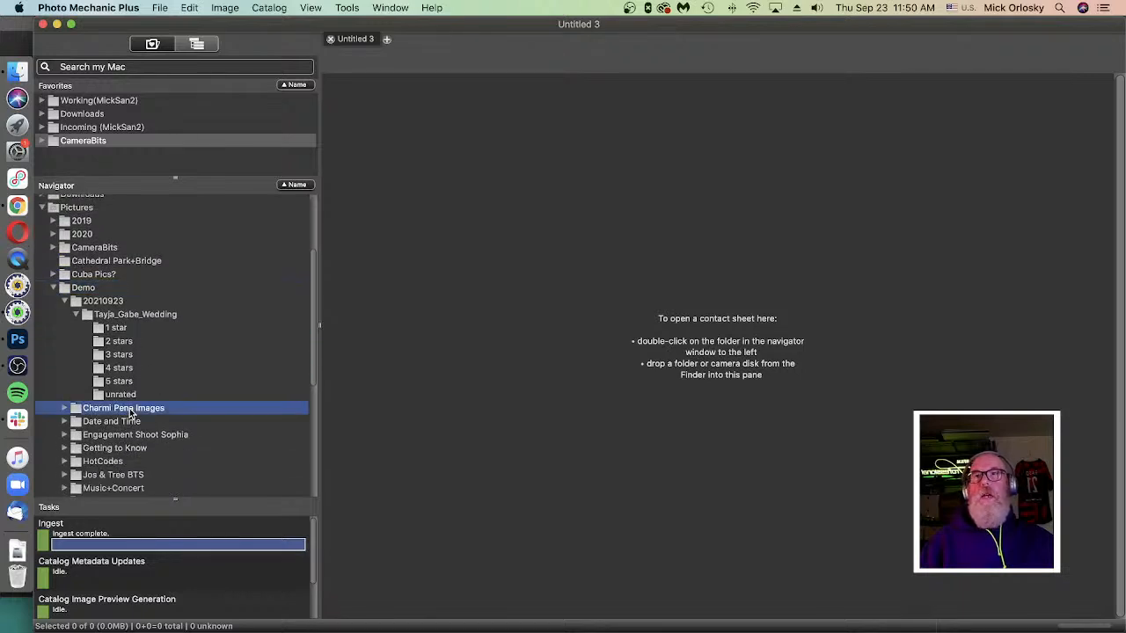
double_click(130, 410)
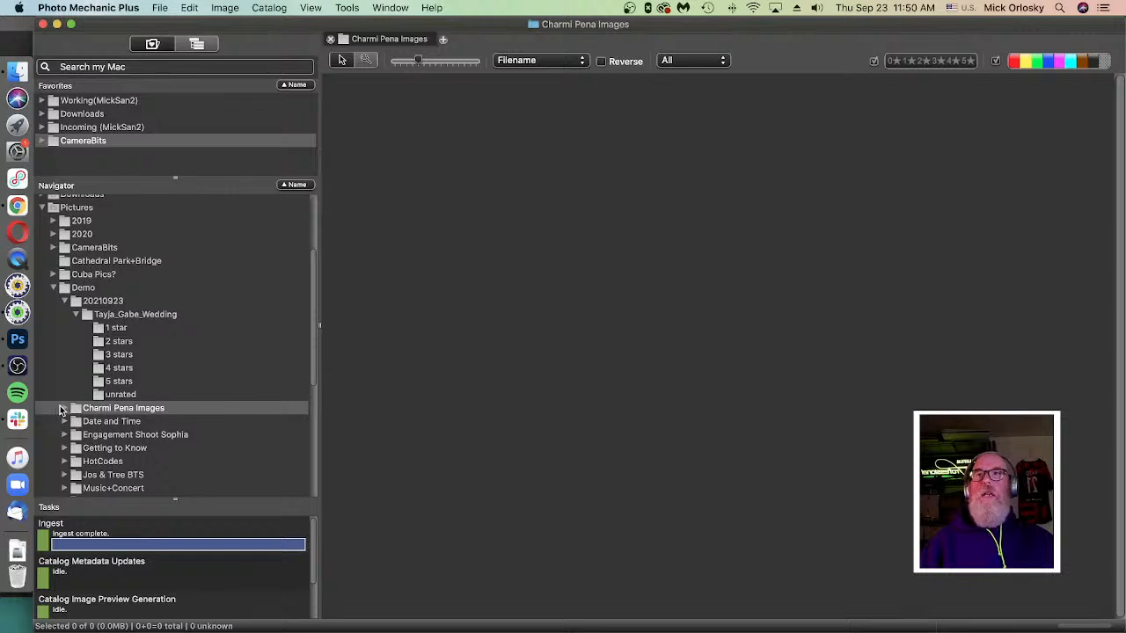
left_click(64, 409)
scroll(99, 395, "down", 5)
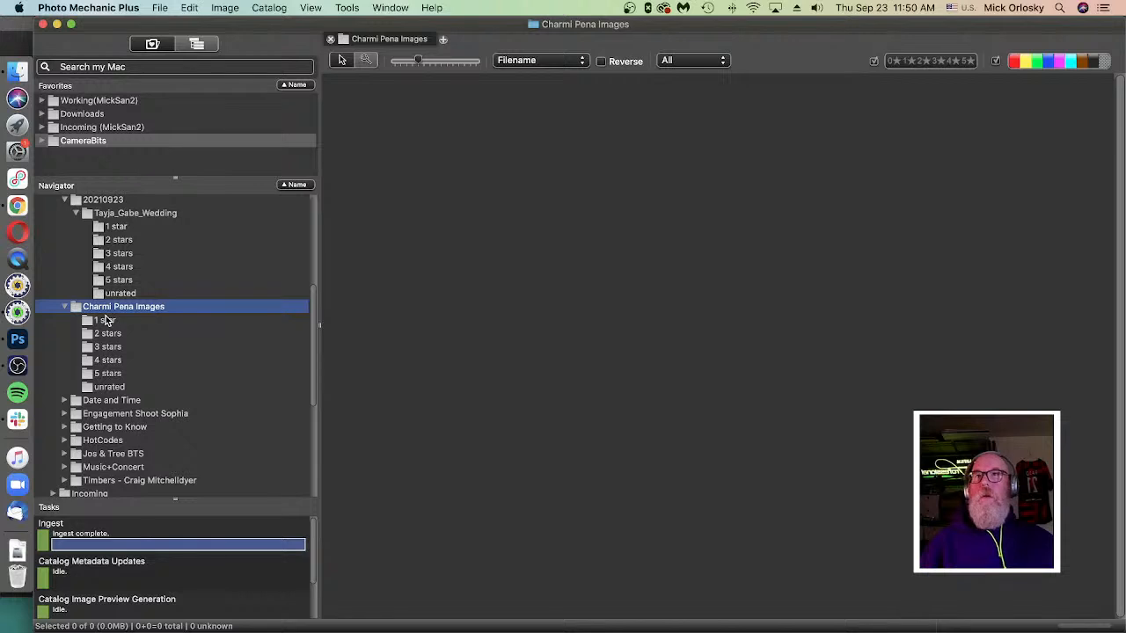
left_click(106, 321)
double_click(106, 321)
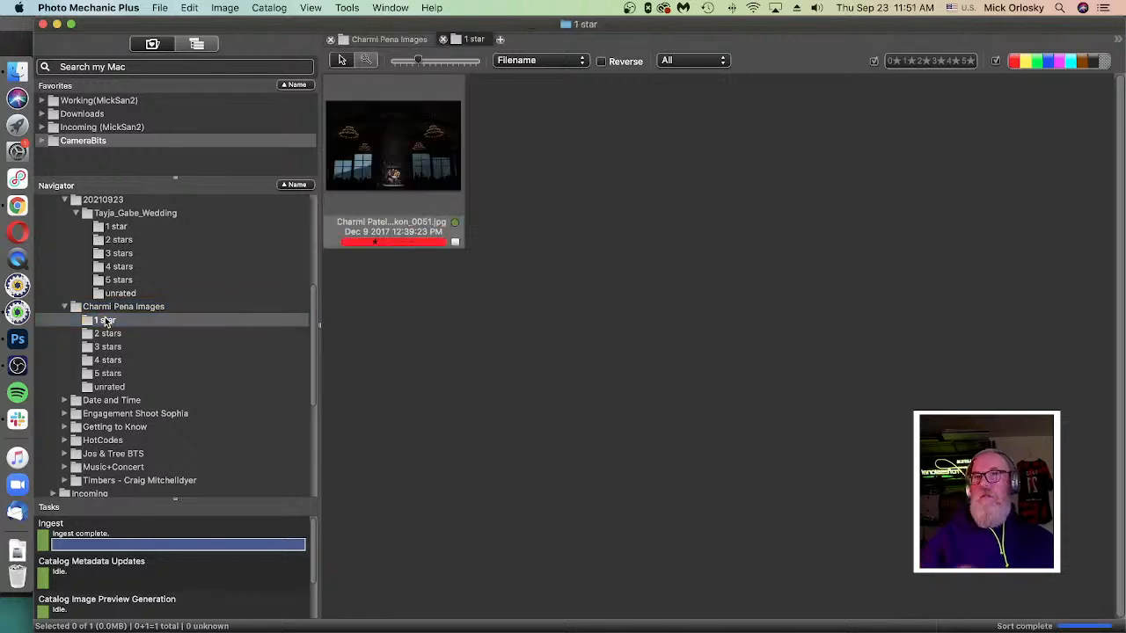
left_click(110, 363)
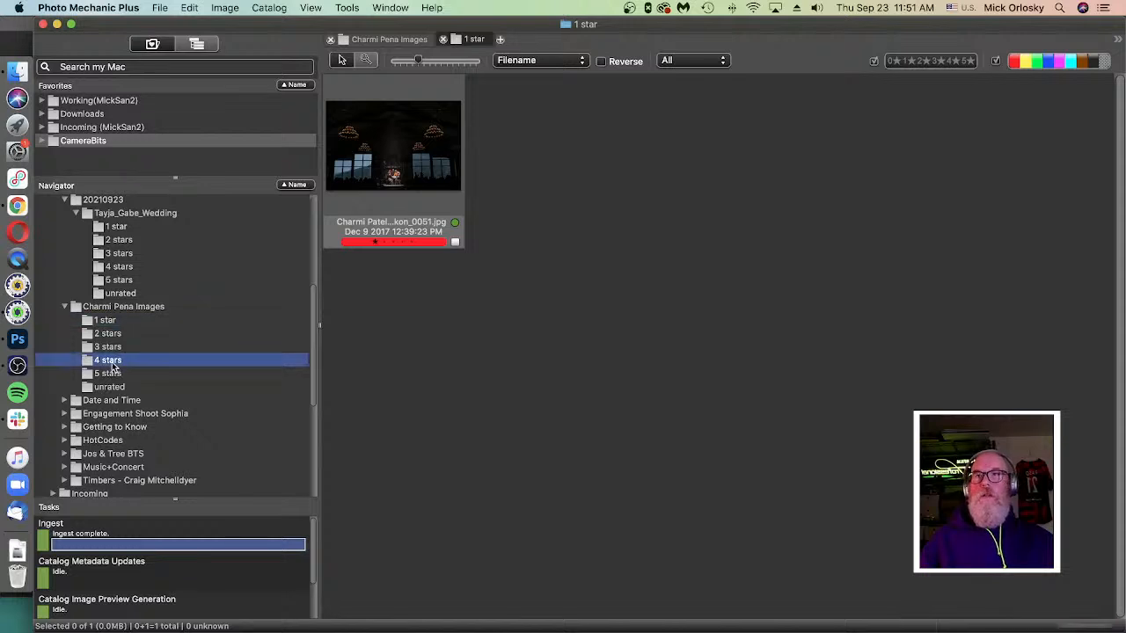
left_click(110, 322)
right_click(111, 322)
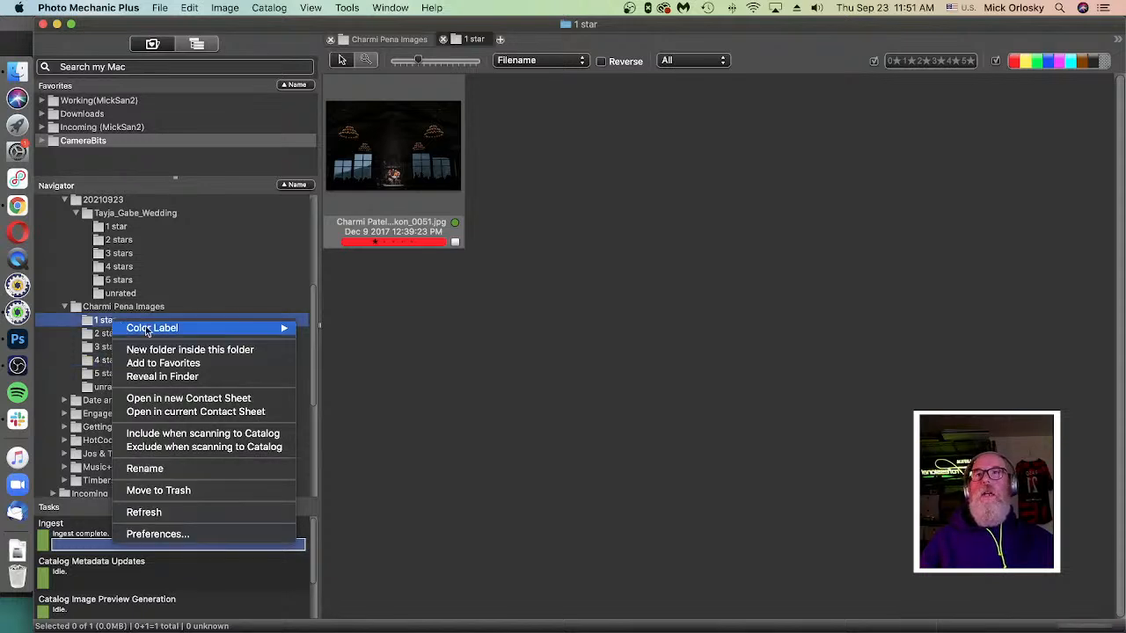
left_click(207, 376)
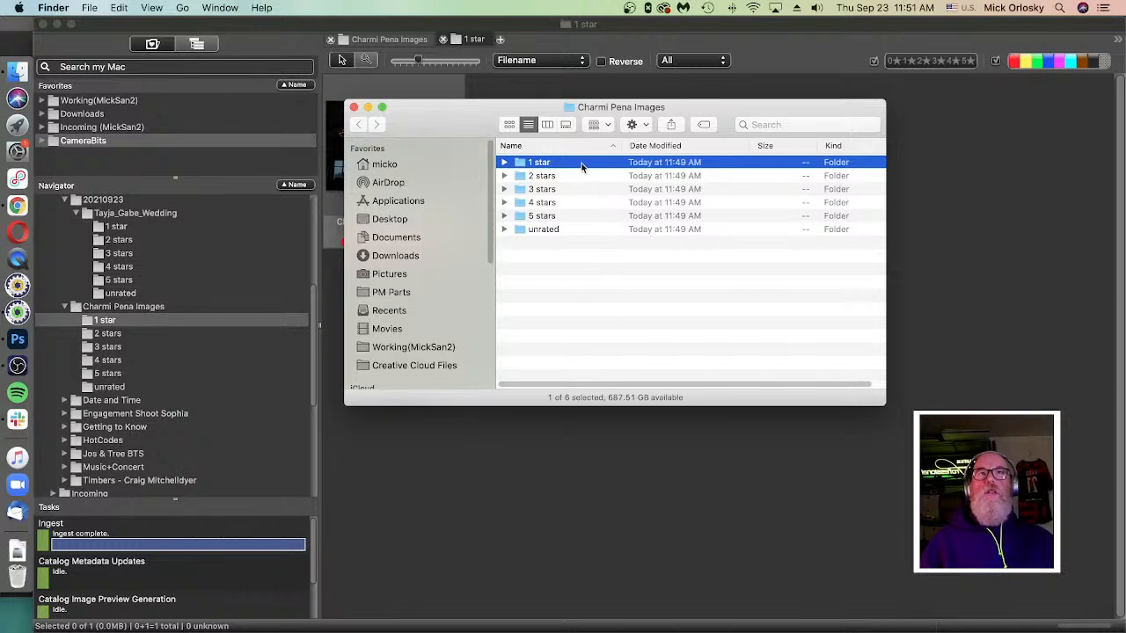
left_click(503, 161)
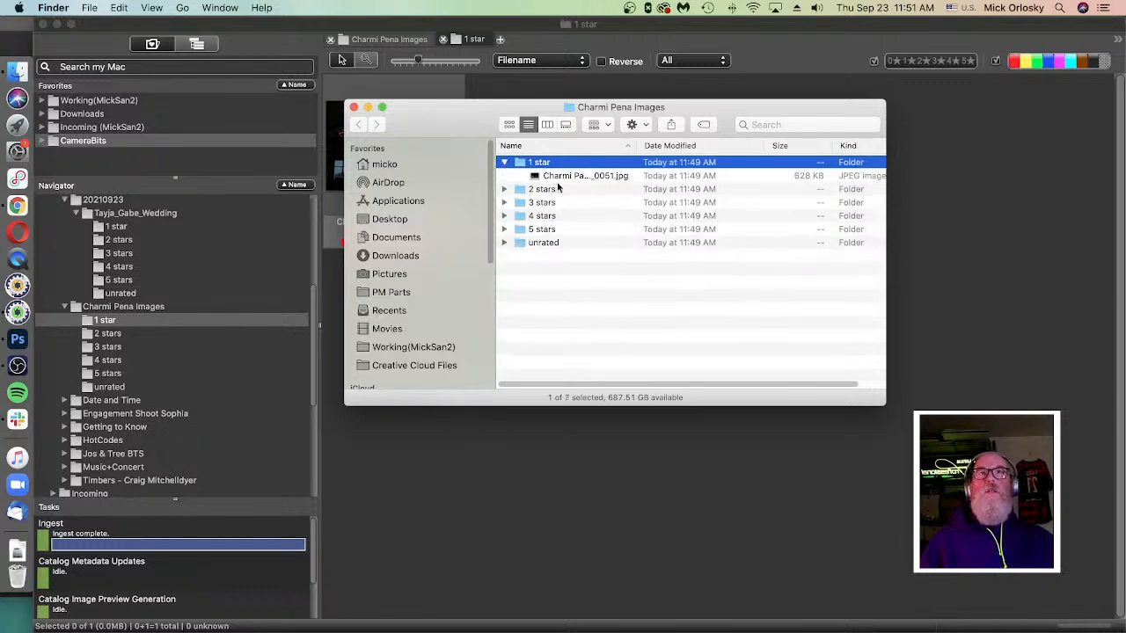
left_click(353, 107)
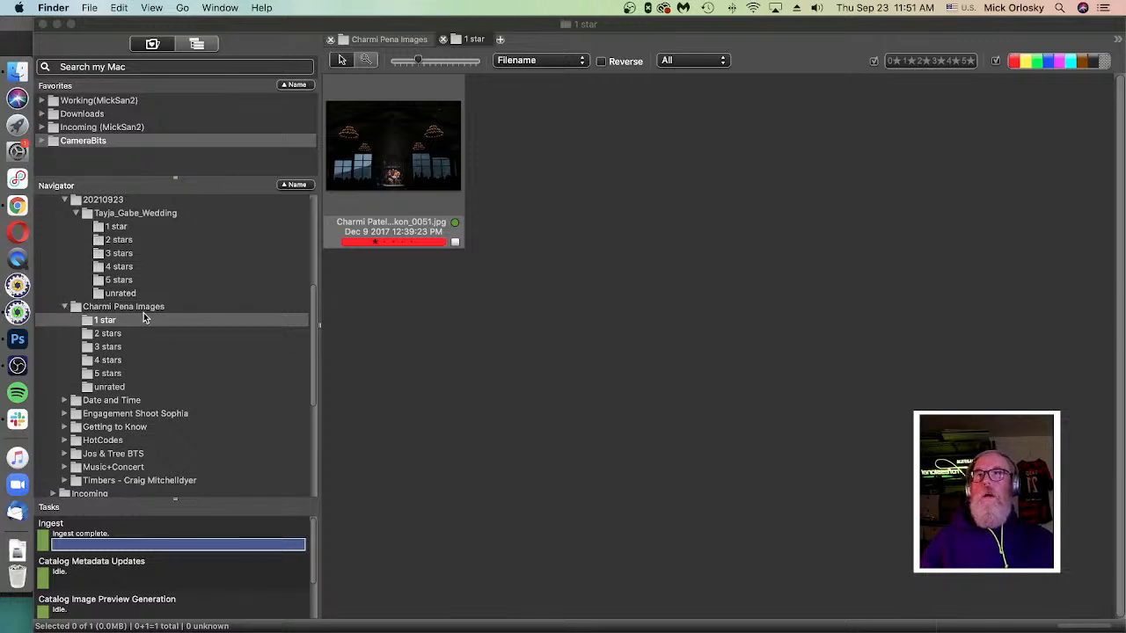
left_click(444, 39)
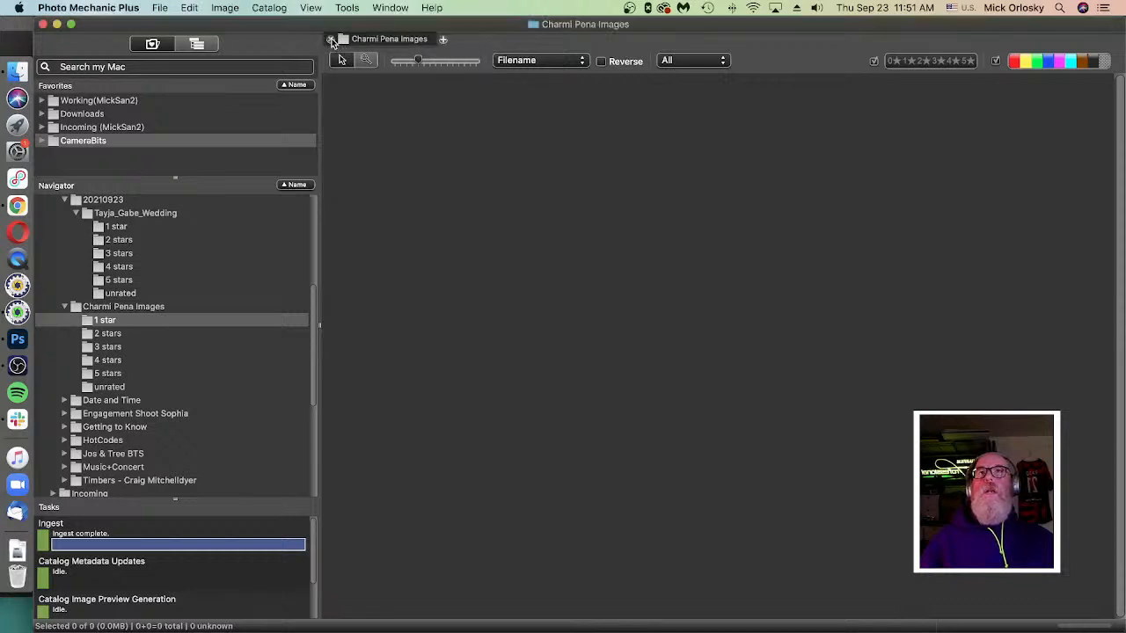
left_click(330, 38)
left_click(147, 305)
right_click(148, 306)
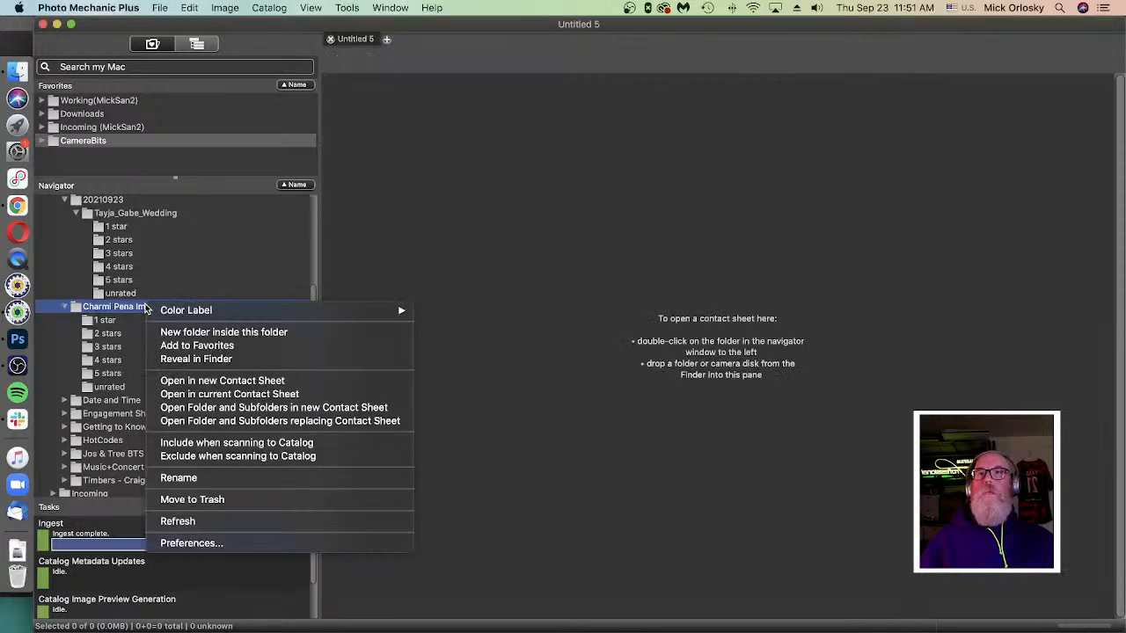
left_click(302, 408)
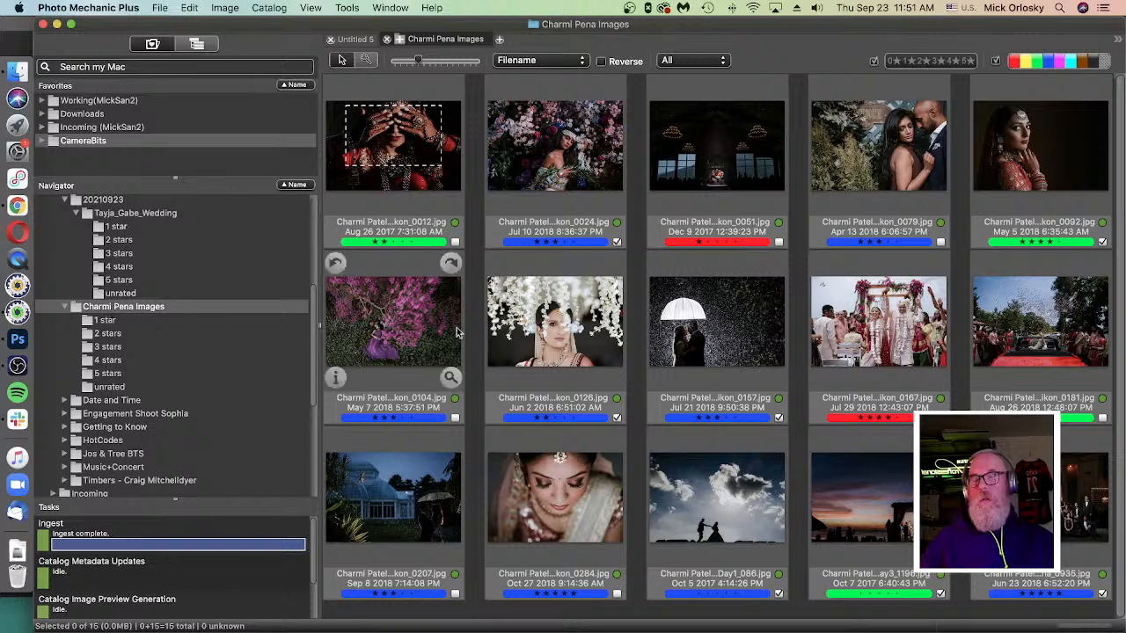
key("super+a")
left_click_drag(431, 155, 167, 312)
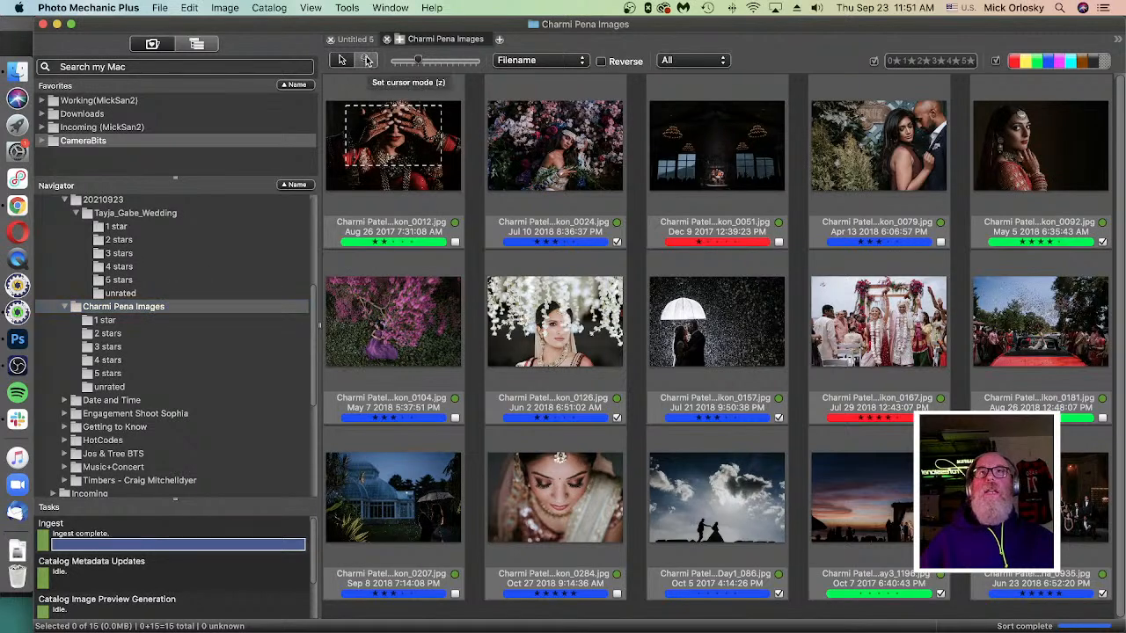
left_click(398, 40)
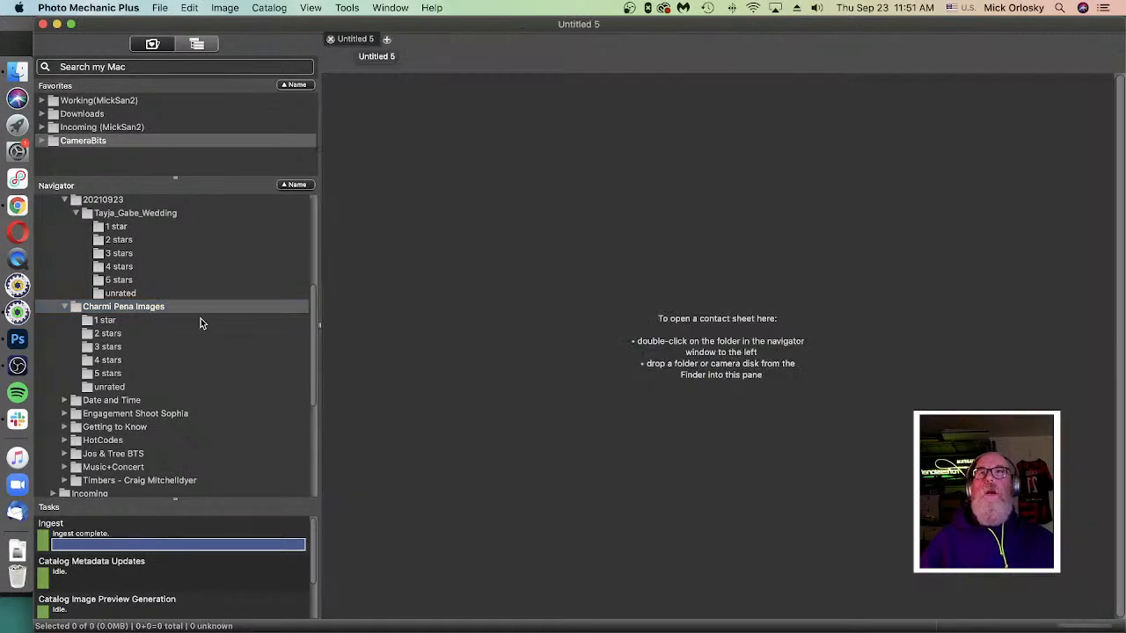
double_click(142, 306)
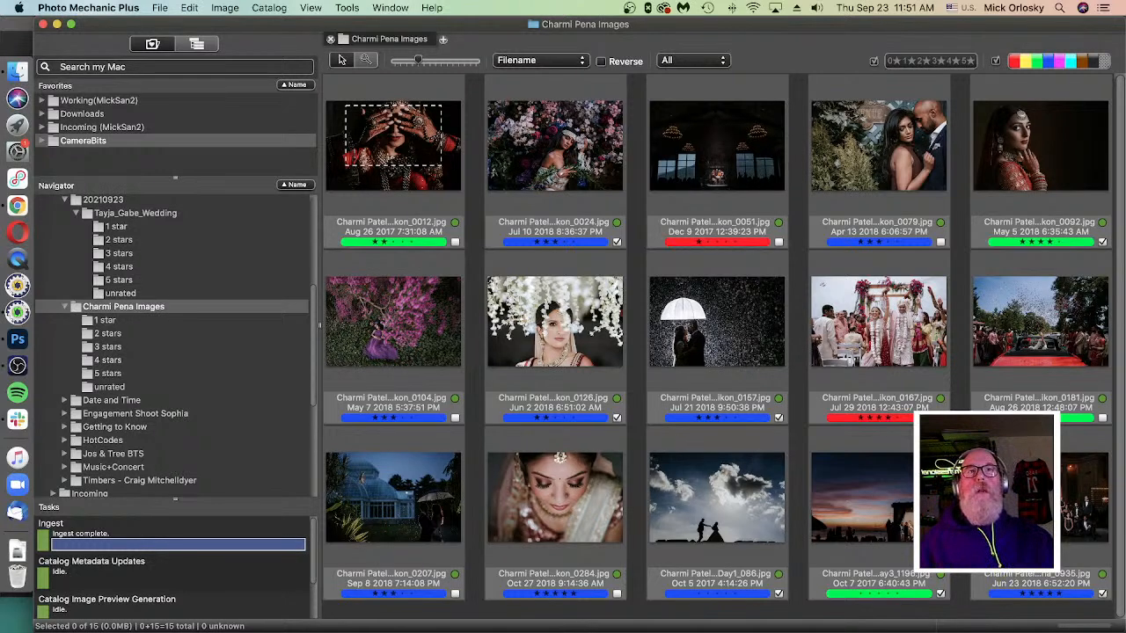
Step: In General preferences, set startup to open an empty contact sheet
key("super+comma")
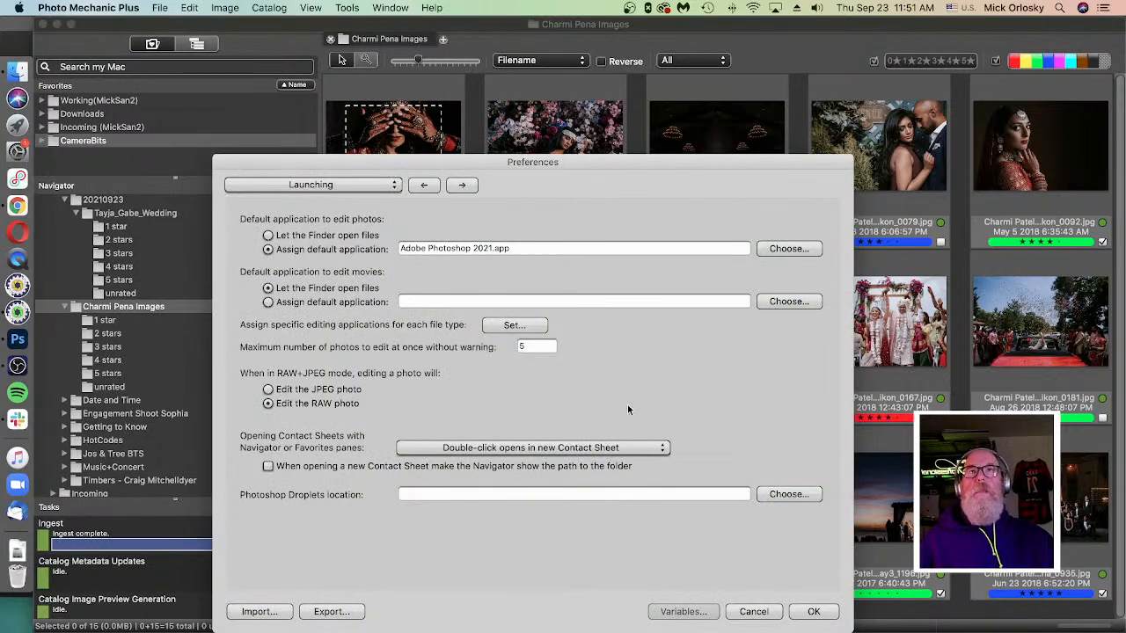
left_click(304, 186)
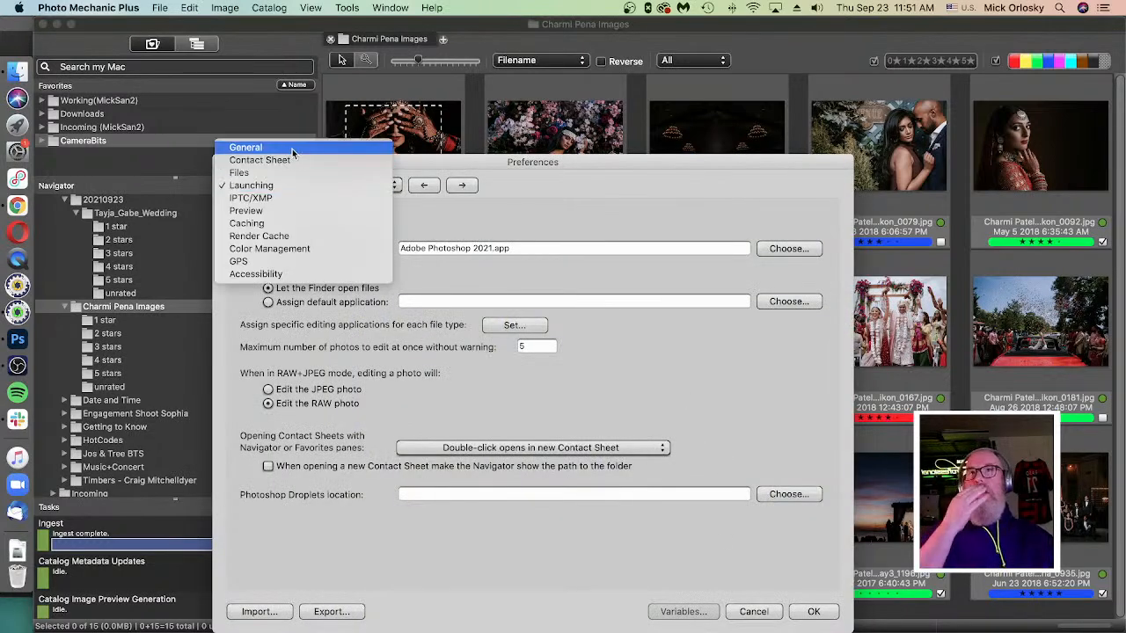
left_click(292, 148)
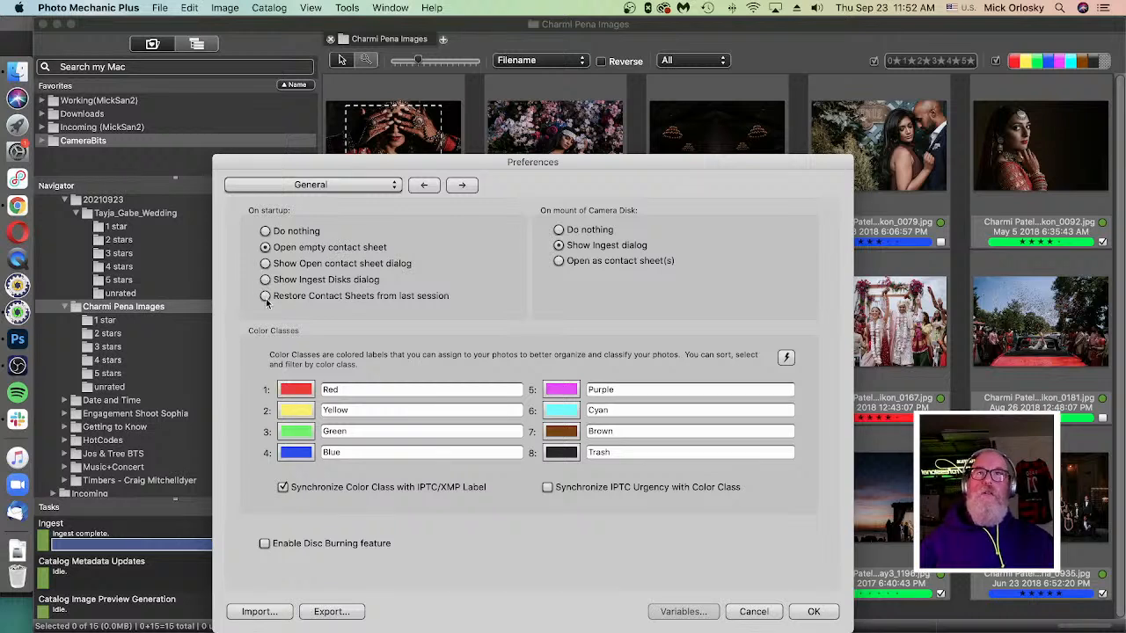
left_click(264, 232)
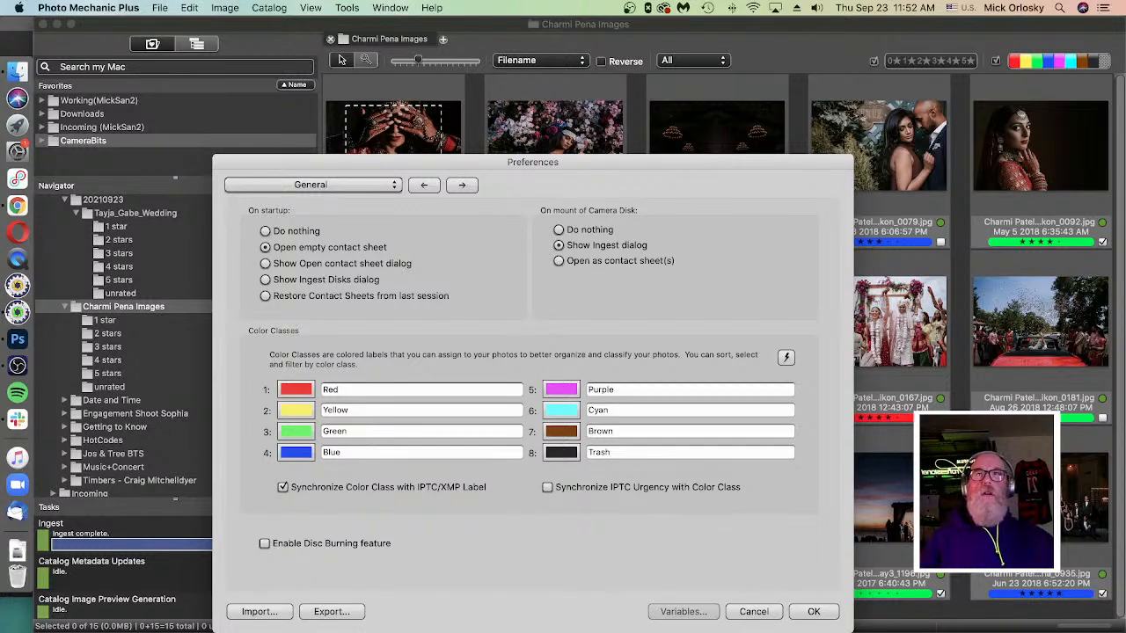
Step: Bring Chrome's Camera Bits support page in front of Photo Mechanic Plus
left_click(25, 208)
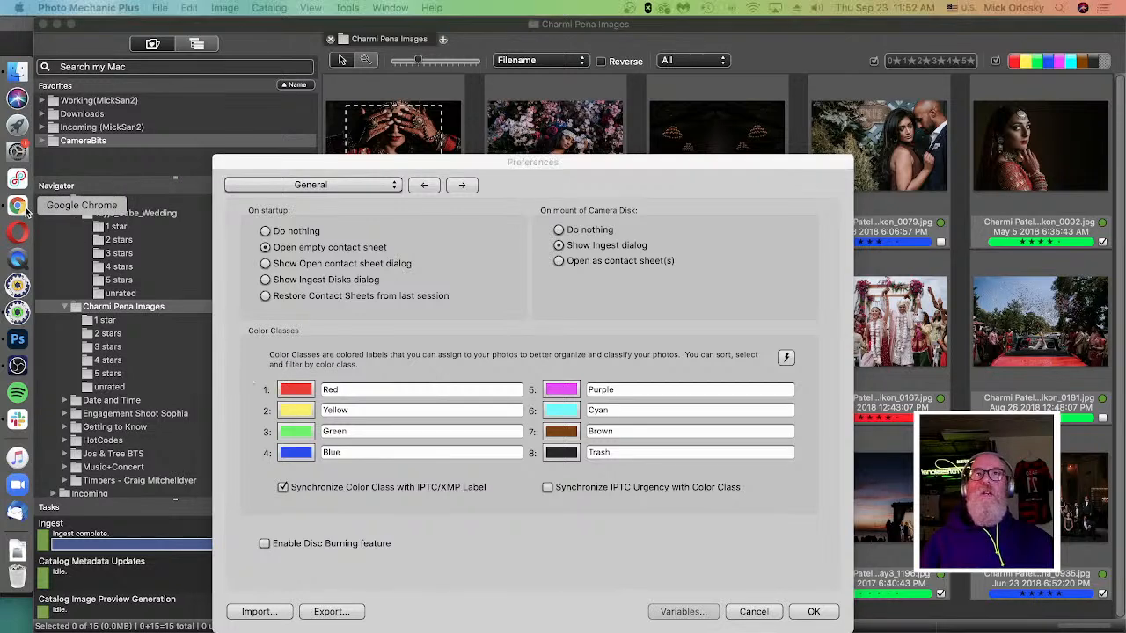
left_click(25, 207)
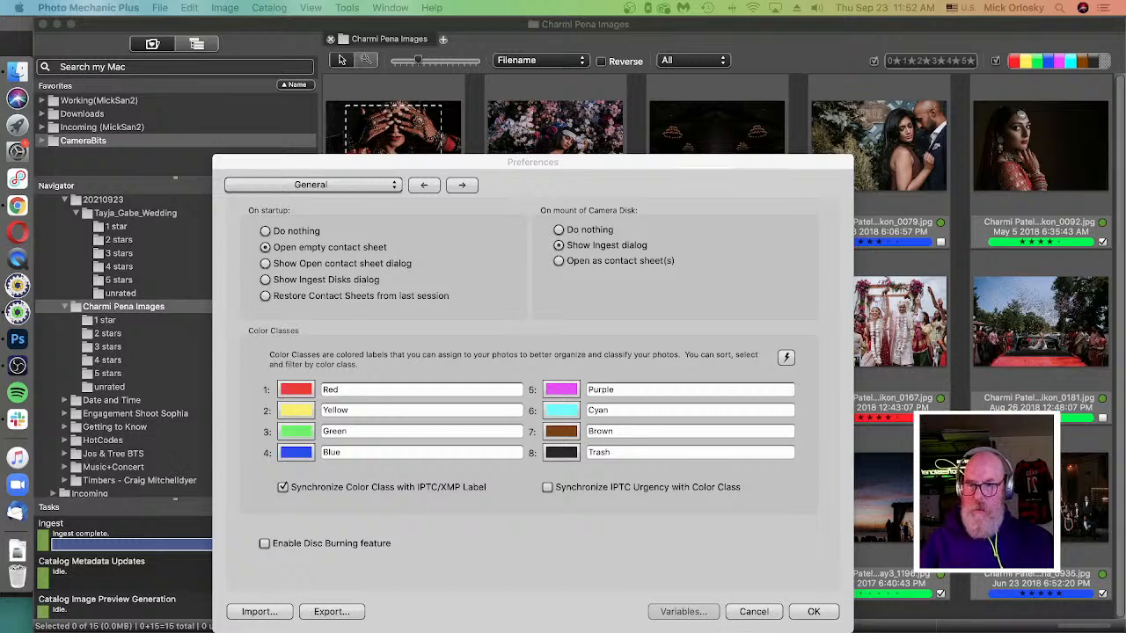
left_click_drag(334, 632, 444, 98)
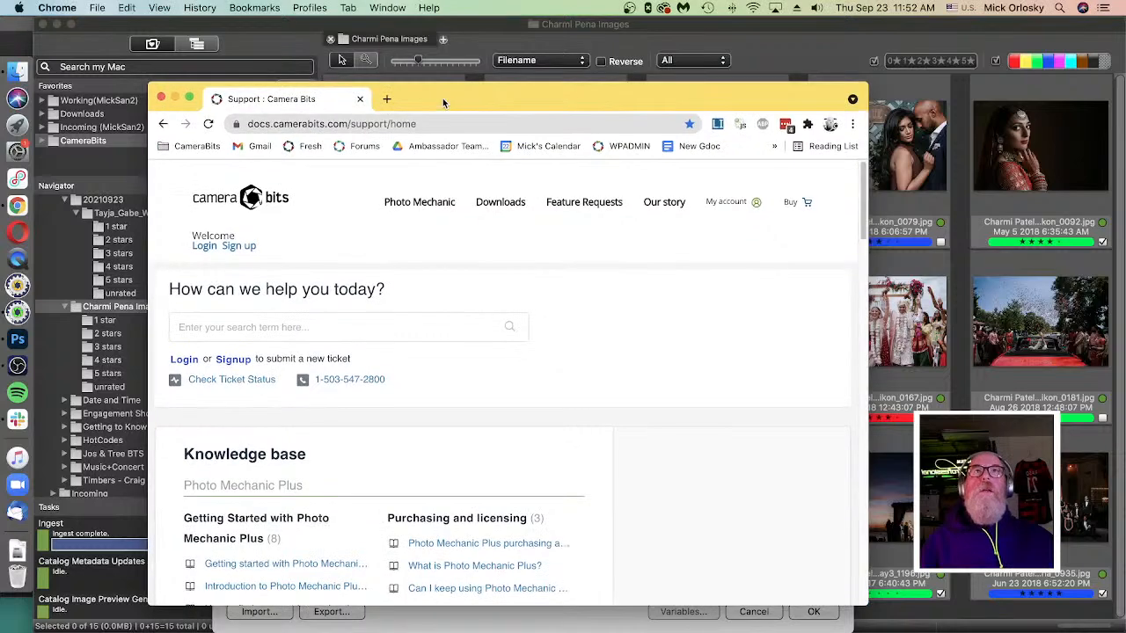
double_click(442, 97)
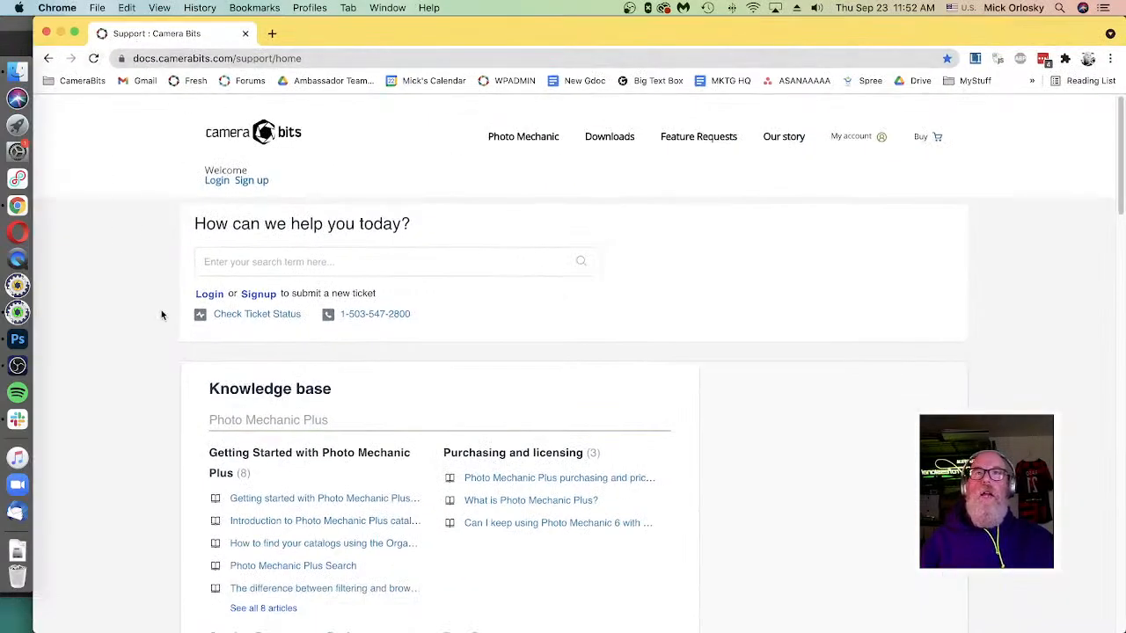
scroll(98, 545, "down", 2)
scroll(98, 545, "down", 3)
scroll(98, 546, "up", 1)
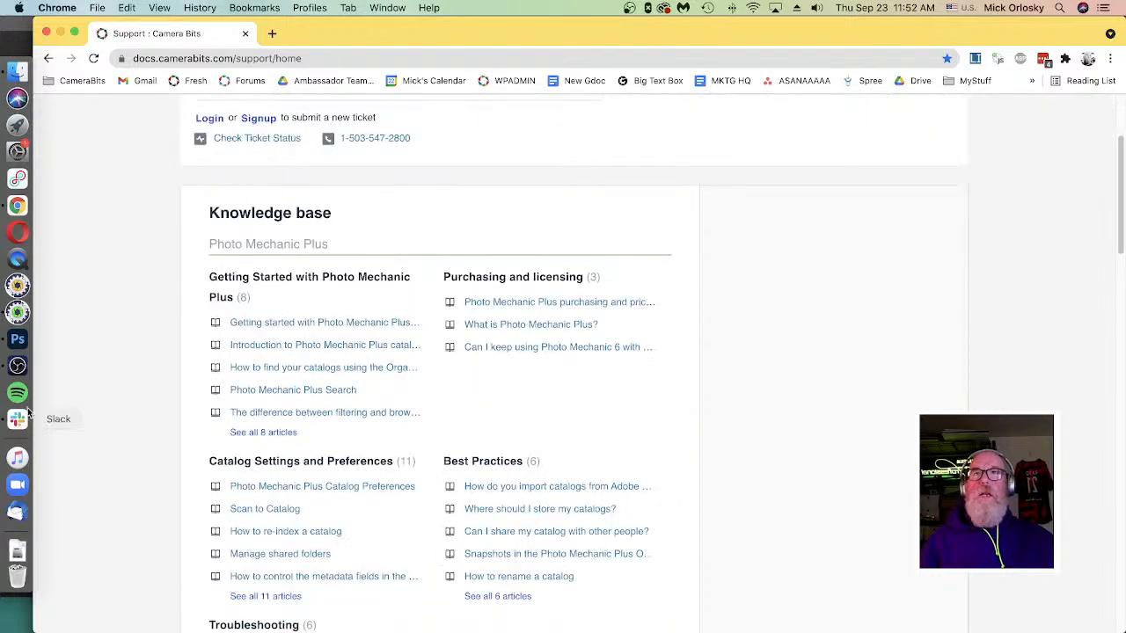
left_click(283, 325)
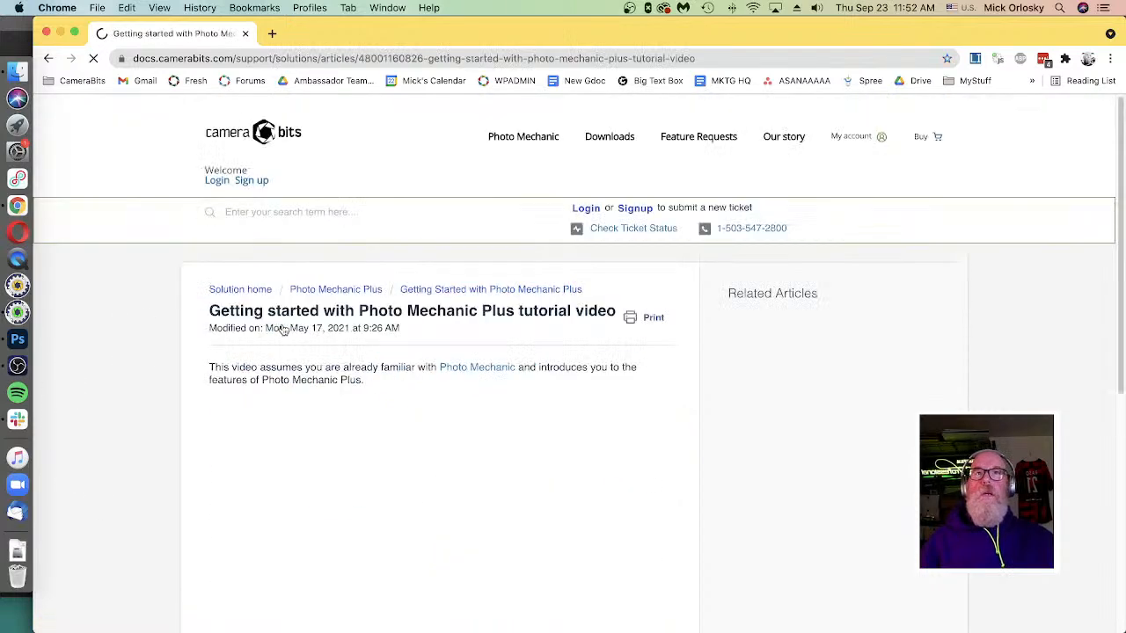
scroll(138, 391, "down", 4)
scroll(138, 397, "down", 1)
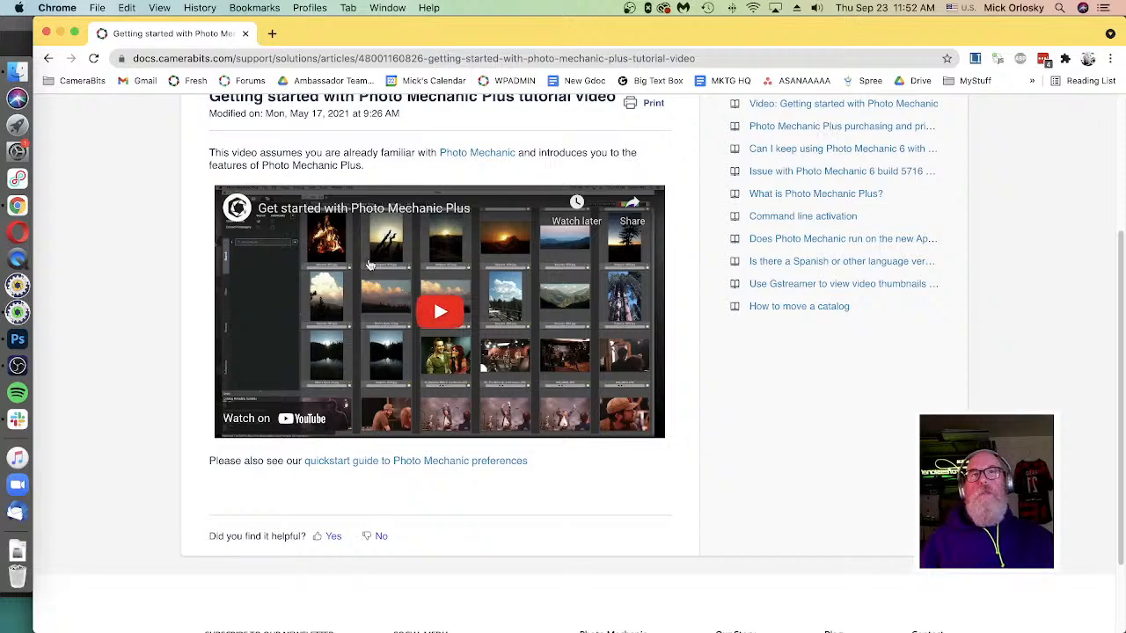
scroll(352, 425, "up", 1)
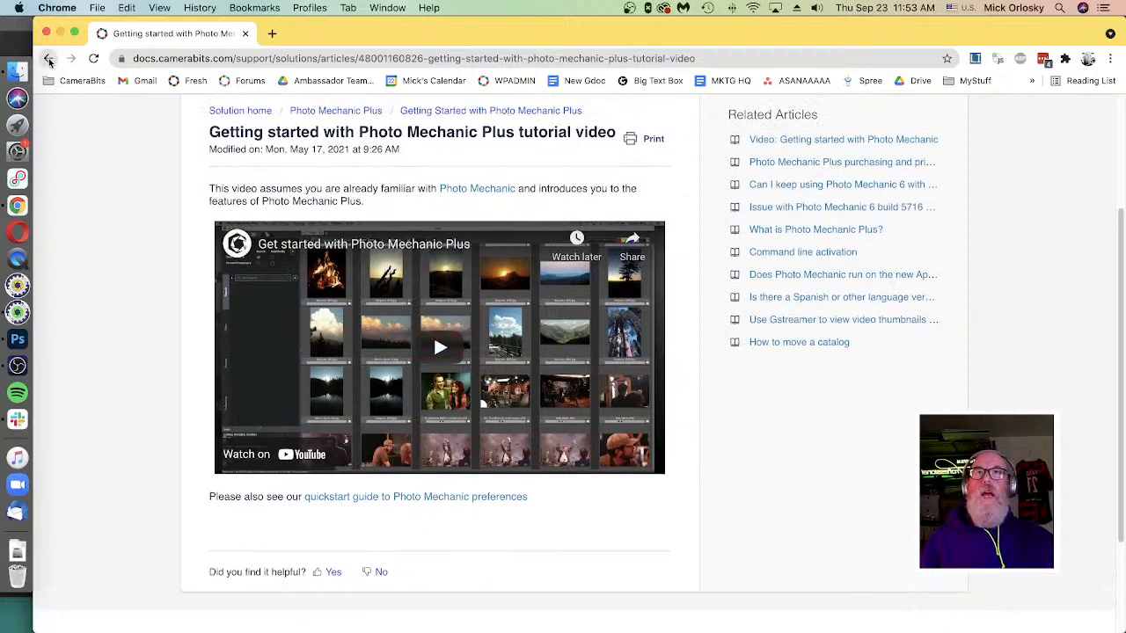
left_click(49, 58)
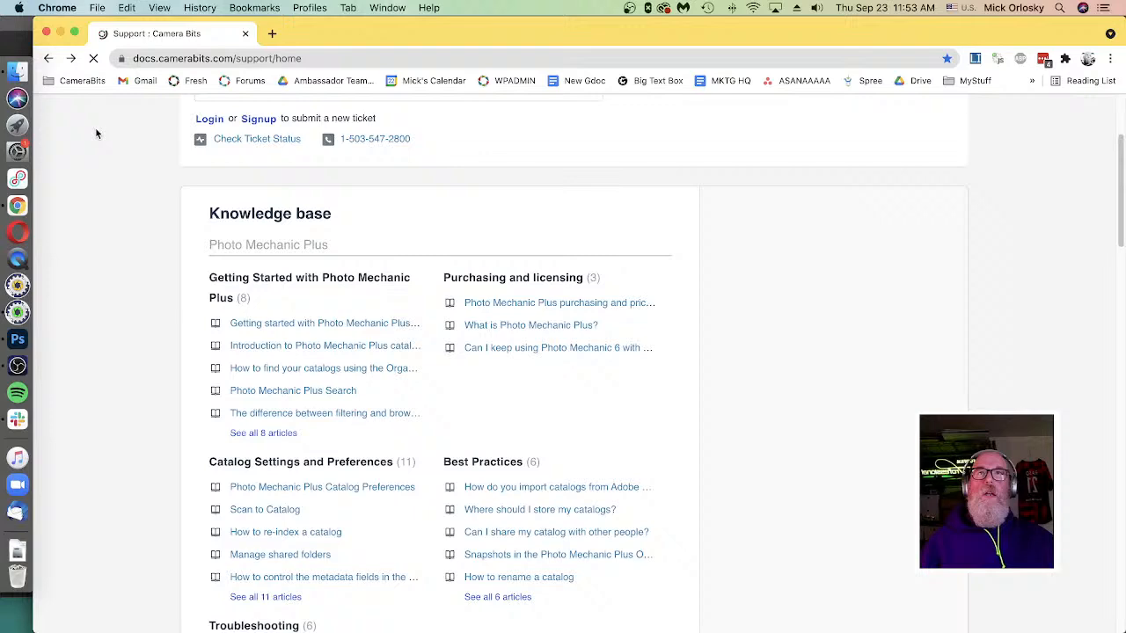
left_click(334, 369)
scroll(374, 442, "down", 10)
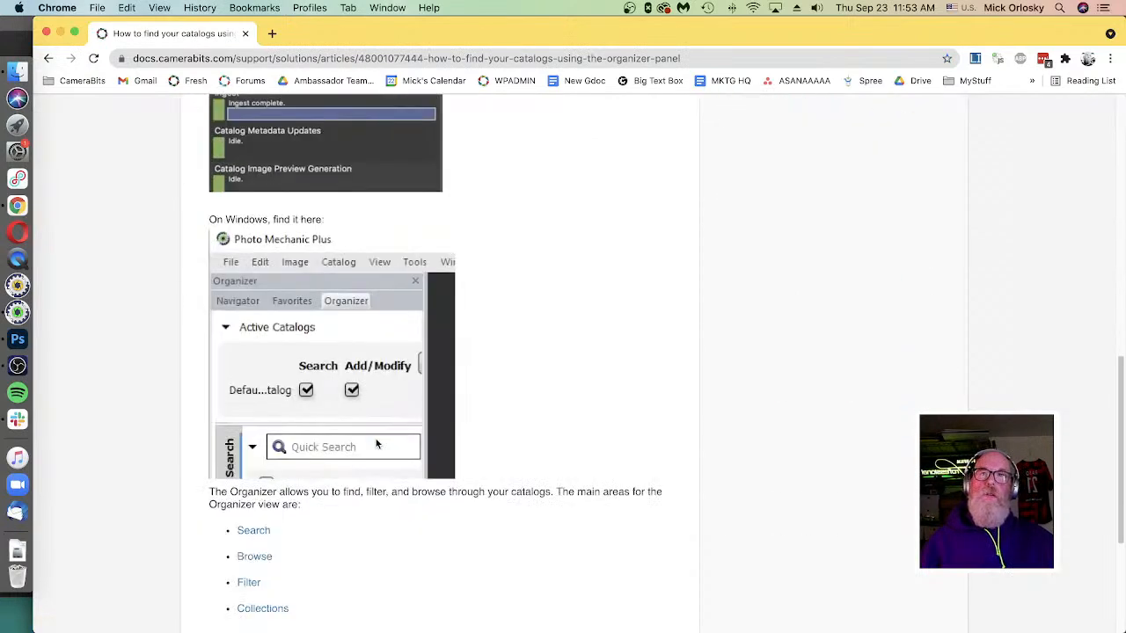
scroll(376, 465, "up", 10)
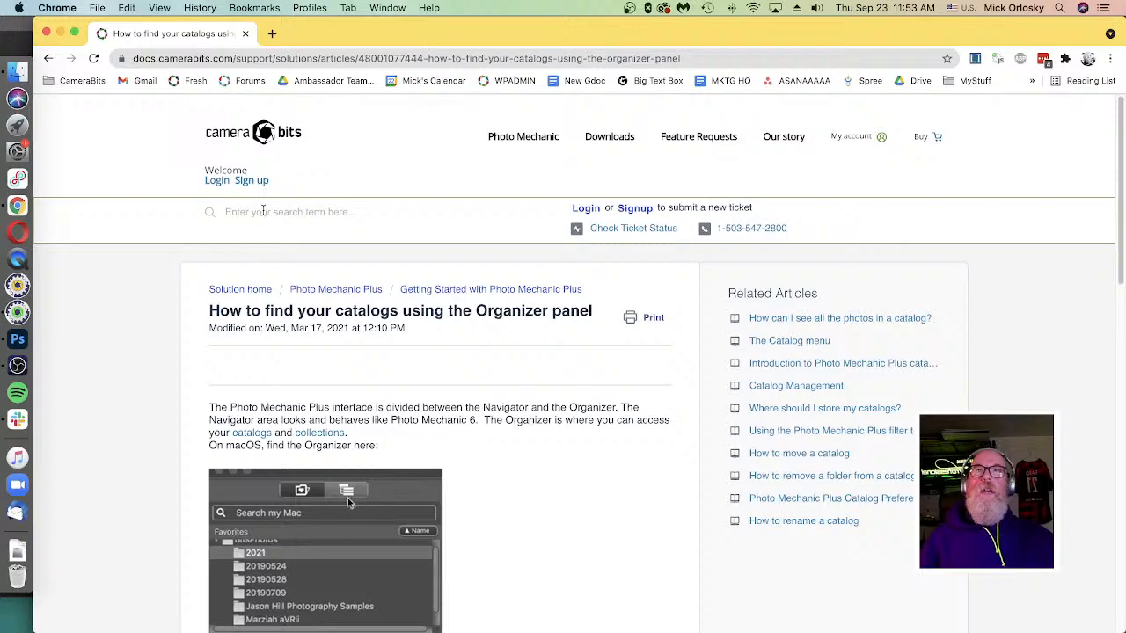
left_click(48, 58)
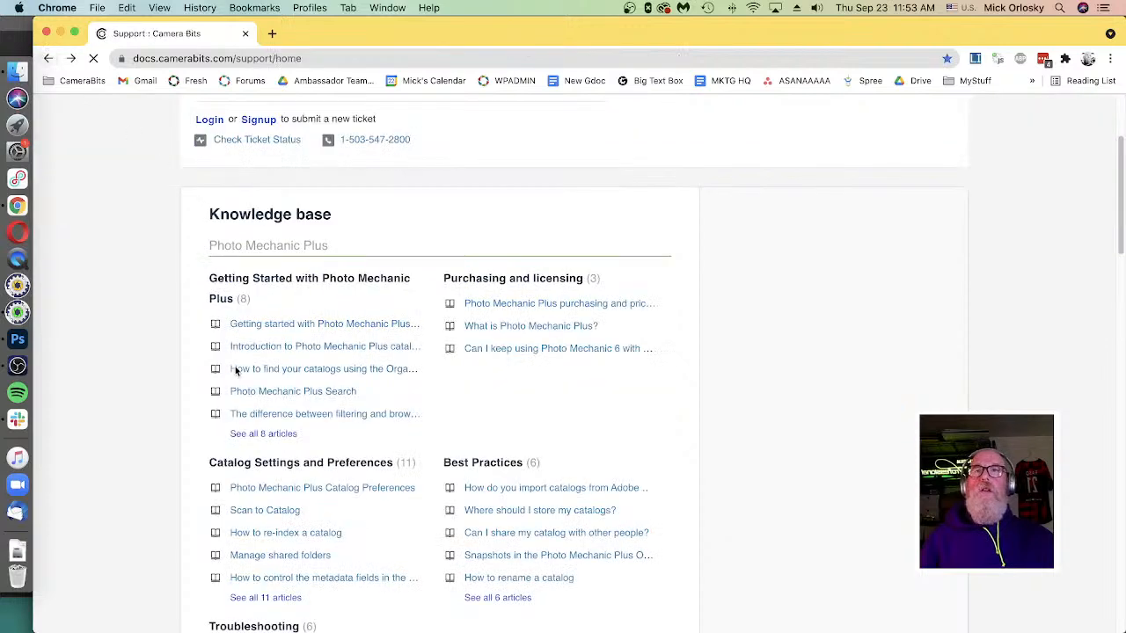
Step: Open the Photo Mechanic Plus Search article from the eight Getting Started articles
left_click(283, 435)
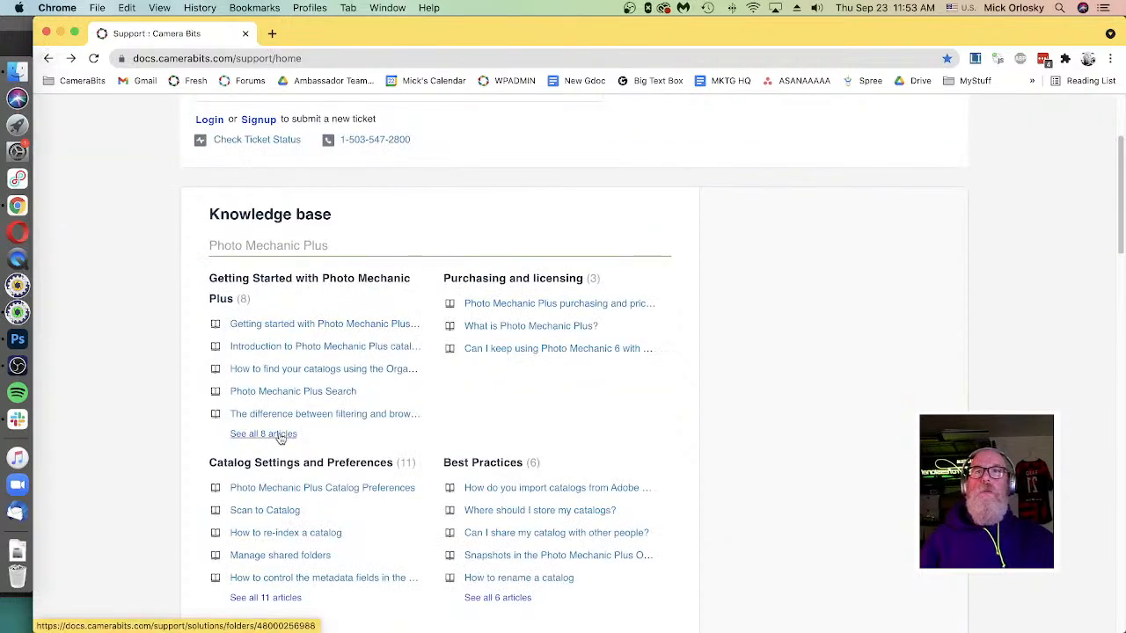
scroll(166, 411, "down", 2)
scroll(165, 411, "down", 1)
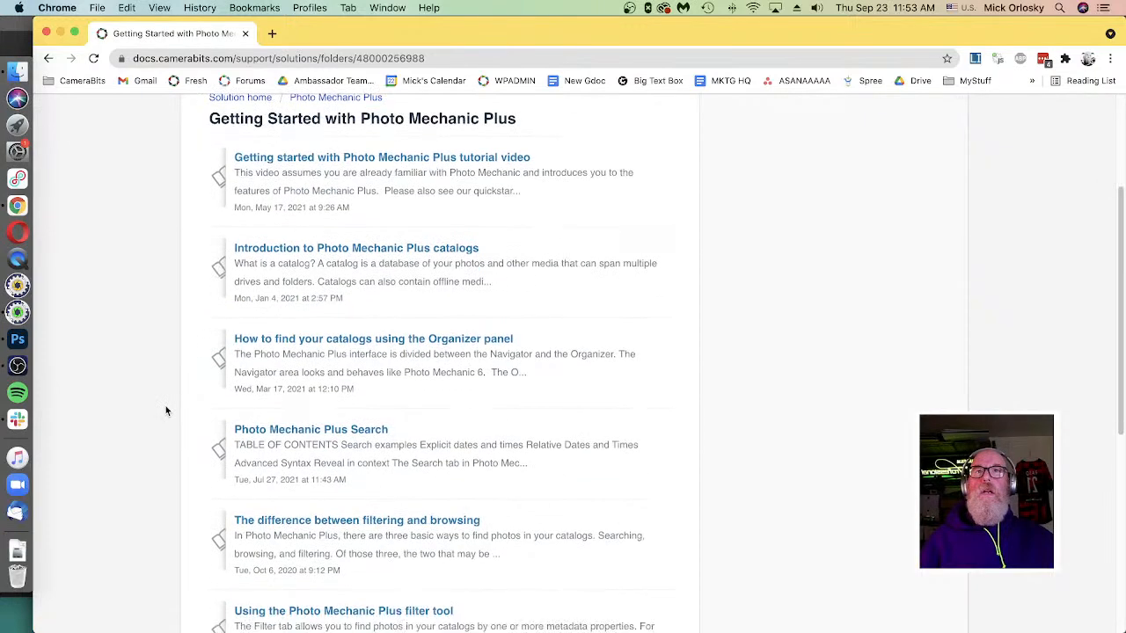
left_click(370, 400)
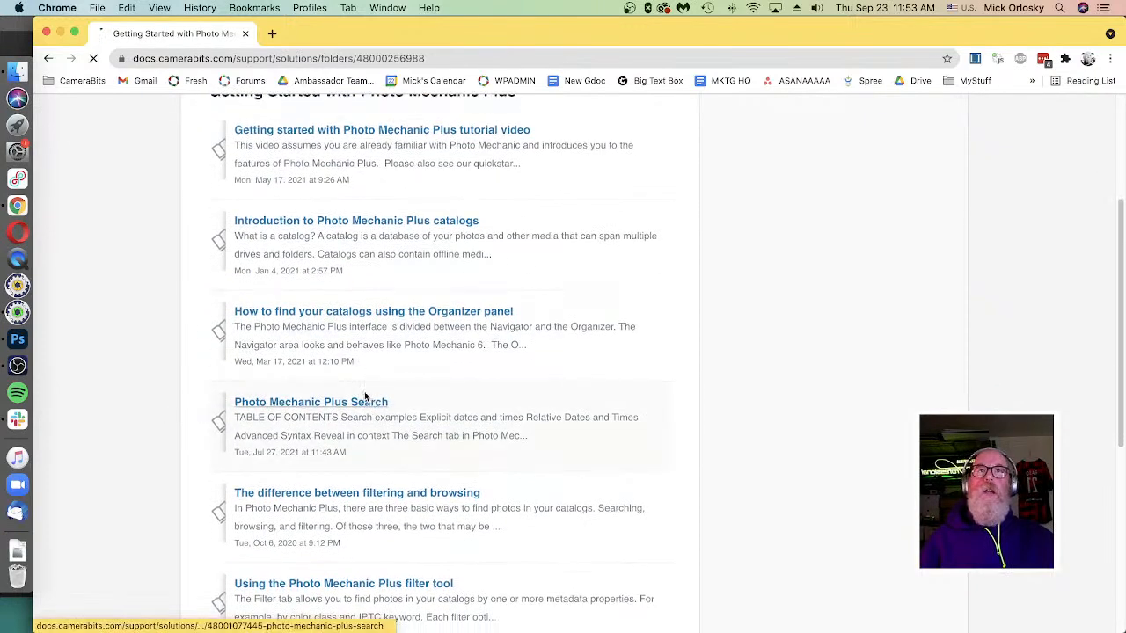
scroll(371, 398, "down", 10)
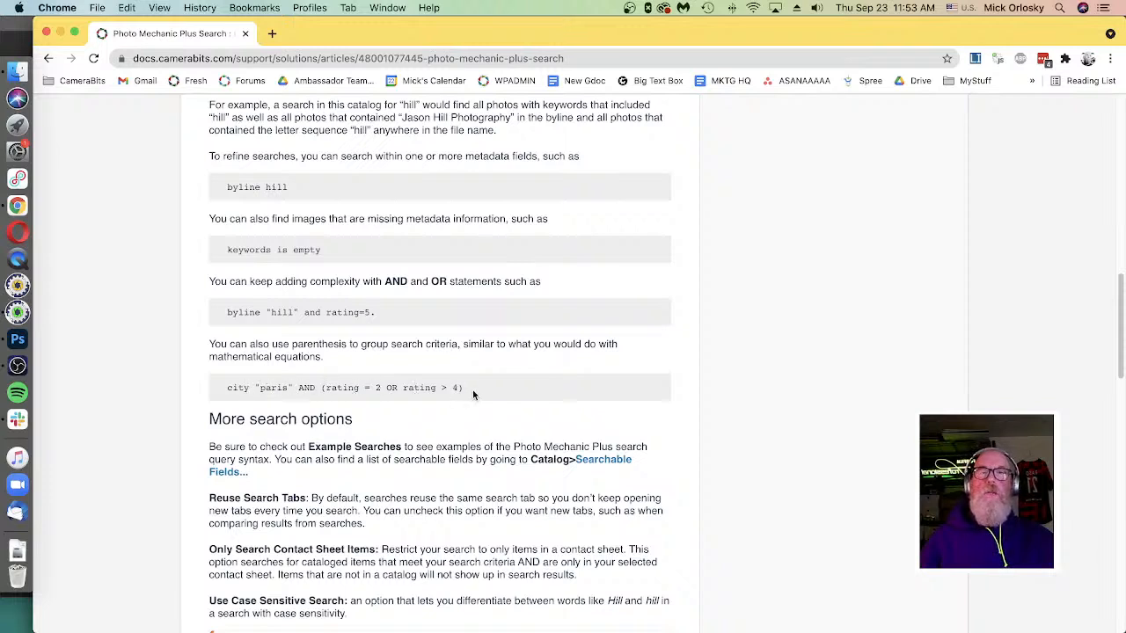
Step: Read through the search examples, then bring Photo Mechanic Plus's General preferences back up
scroll(235, 396, "down", 1)
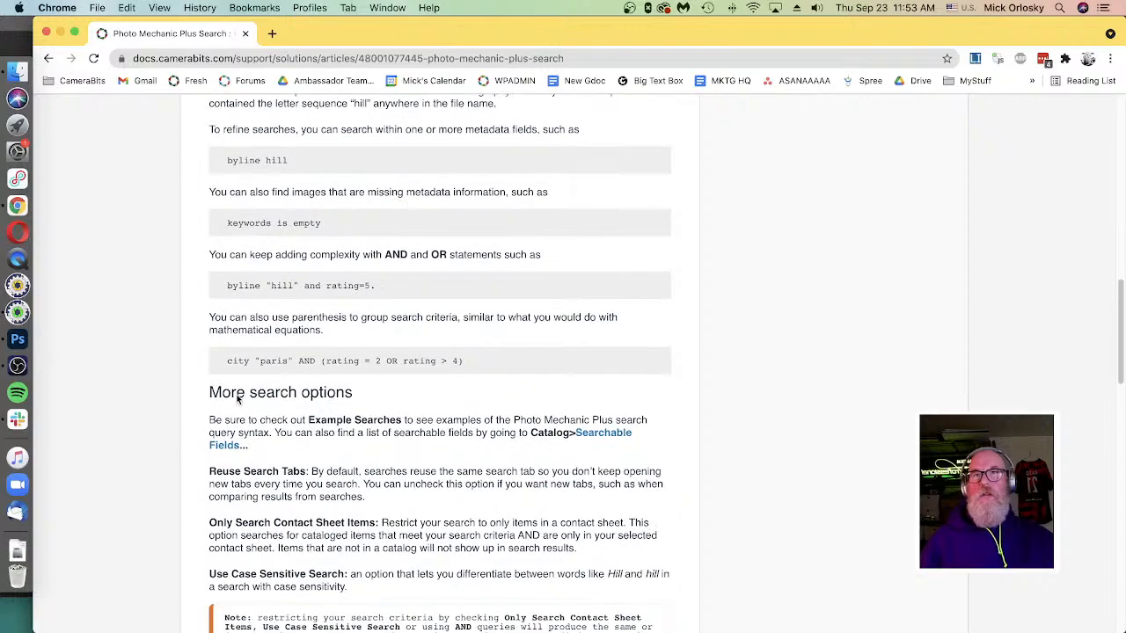
scroll(237, 398, "down", 10)
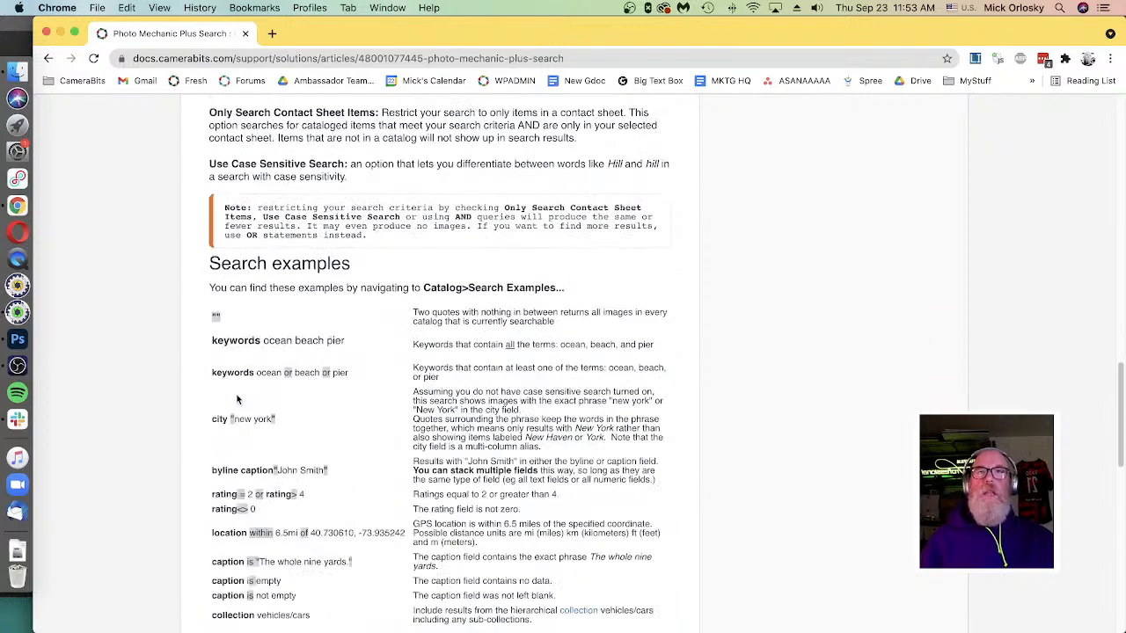
scroll(237, 399, "down", 11)
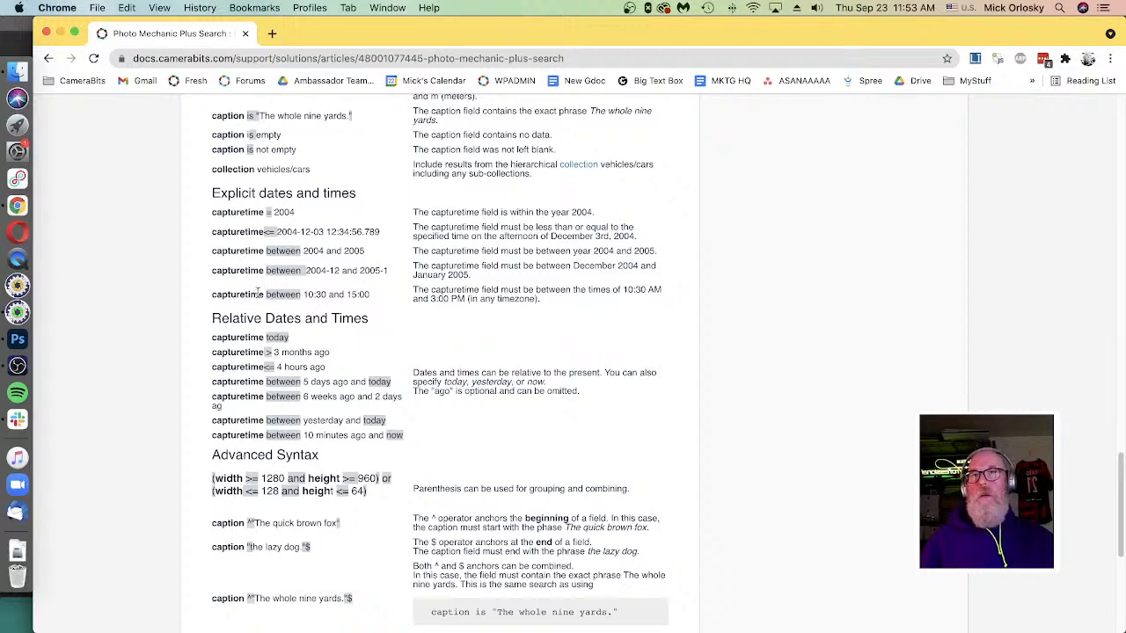
scroll(258, 293, "down", 5)
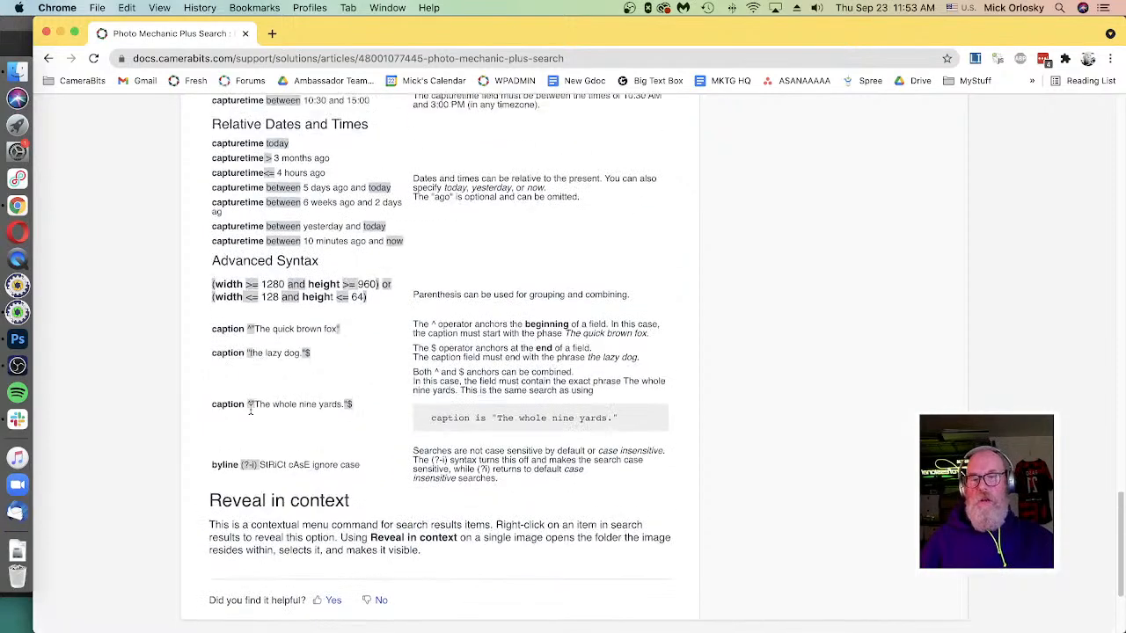
scroll(250, 409, "up", 4)
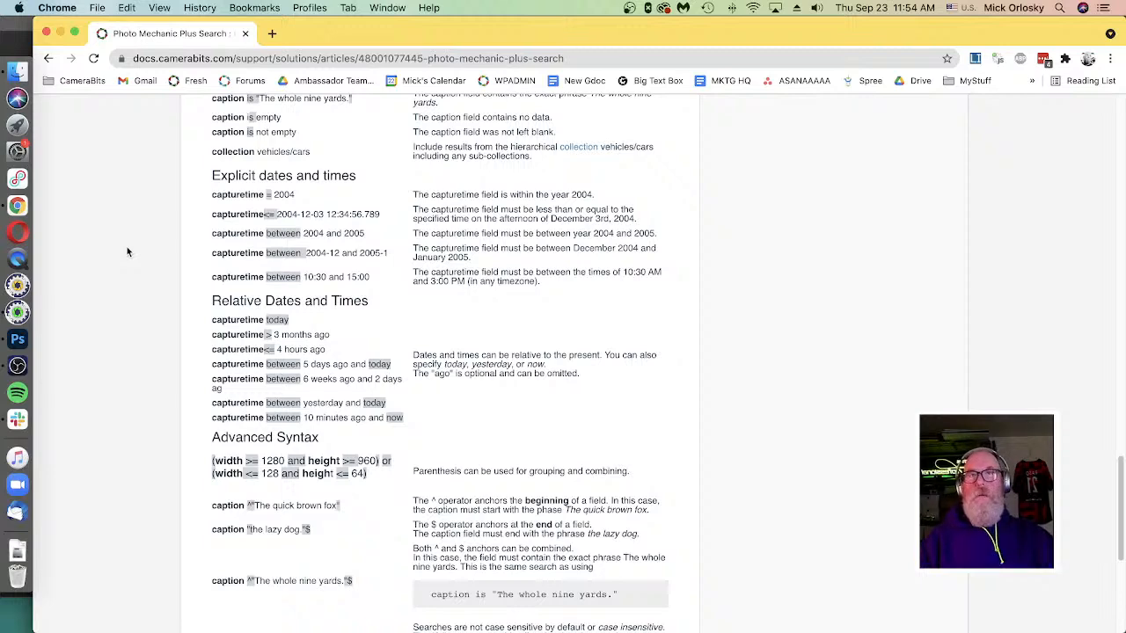
left_click(18, 312)
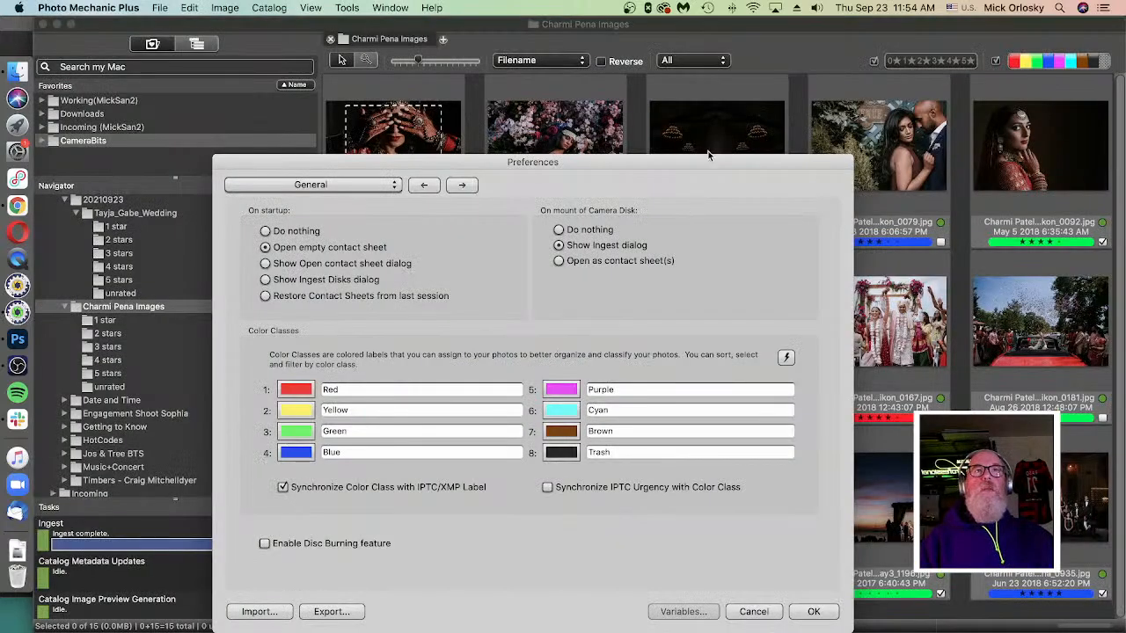
left_click_drag(711, 160, 686, 44)
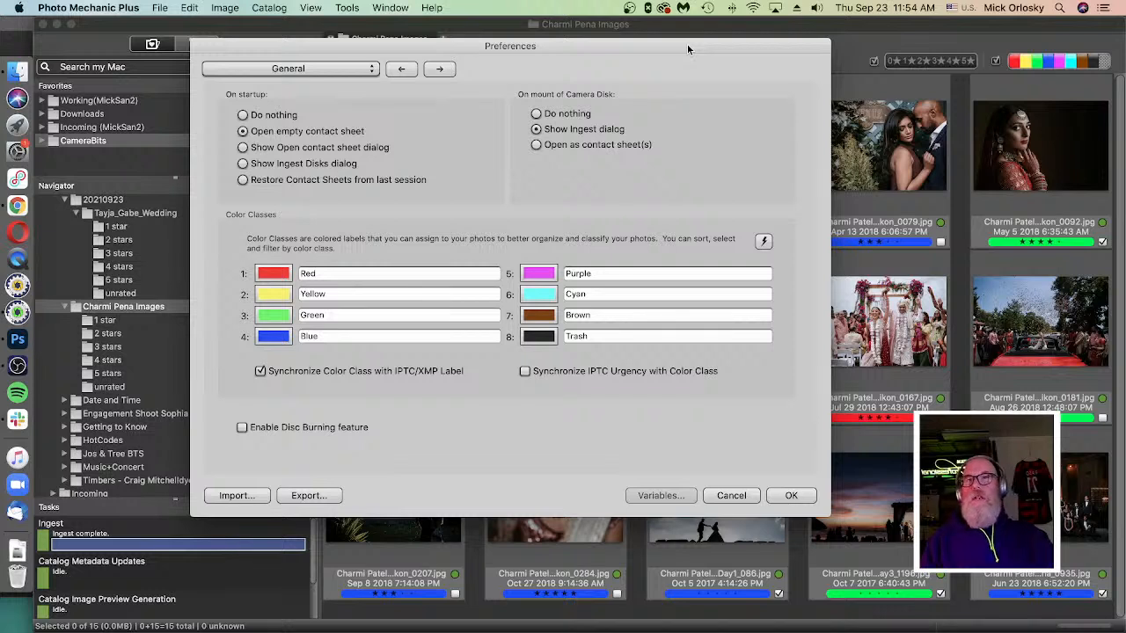